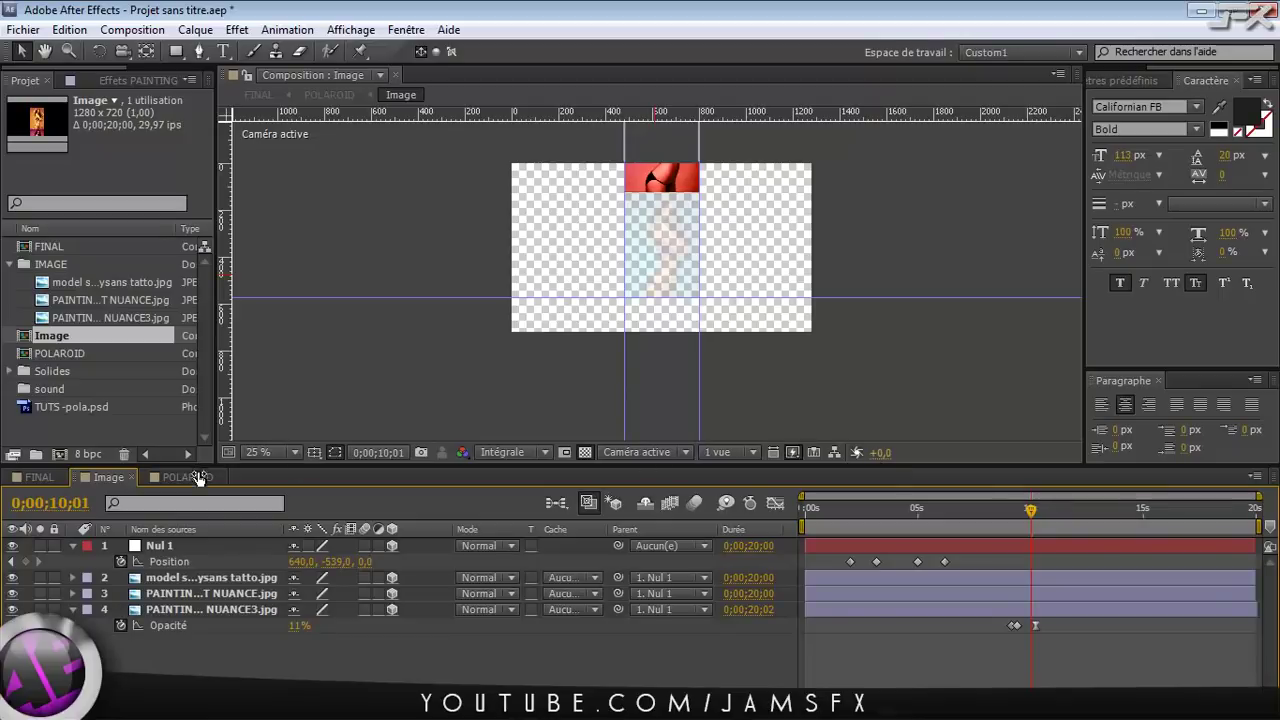
Check the POLAROID composition at 0;00;09;29, go to the FINAL composition, and turn off its transparency grid
left_click(175, 477)
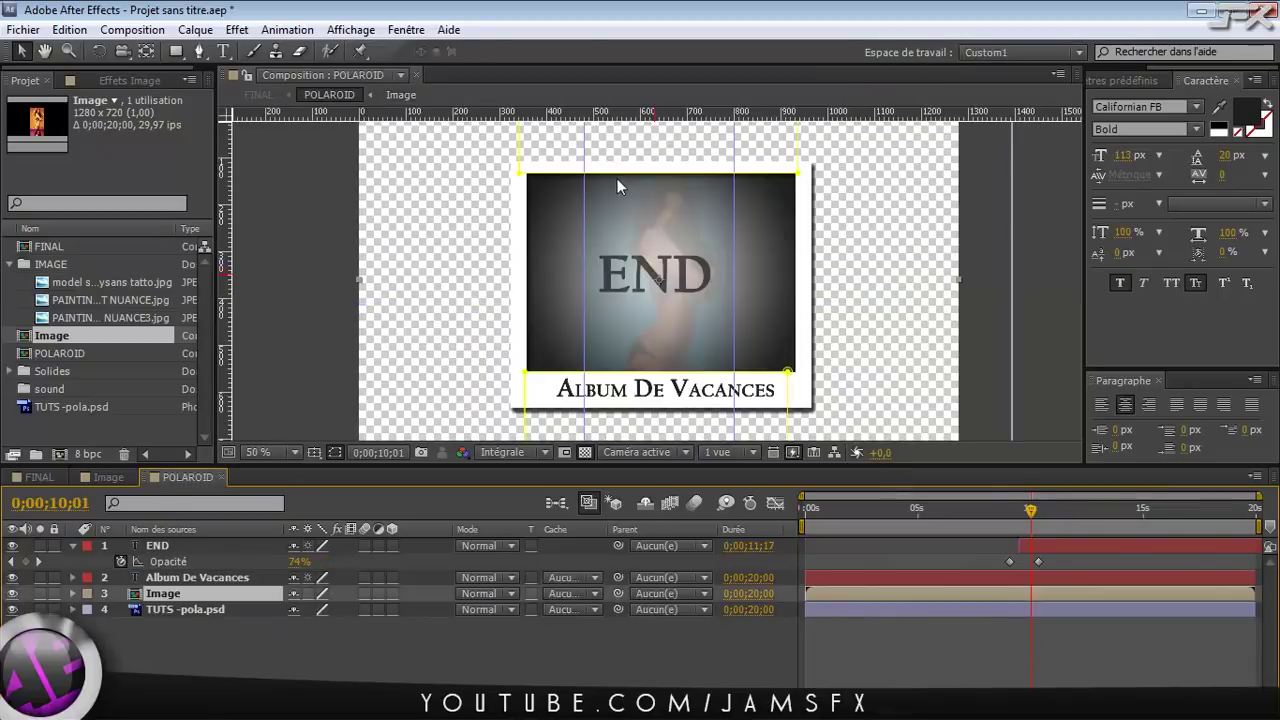
mouse_move(1031, 518)
left_mouse_down()
mouse_move(1014, 520)
mouse_move(1030, 520)
left_mouse_up()
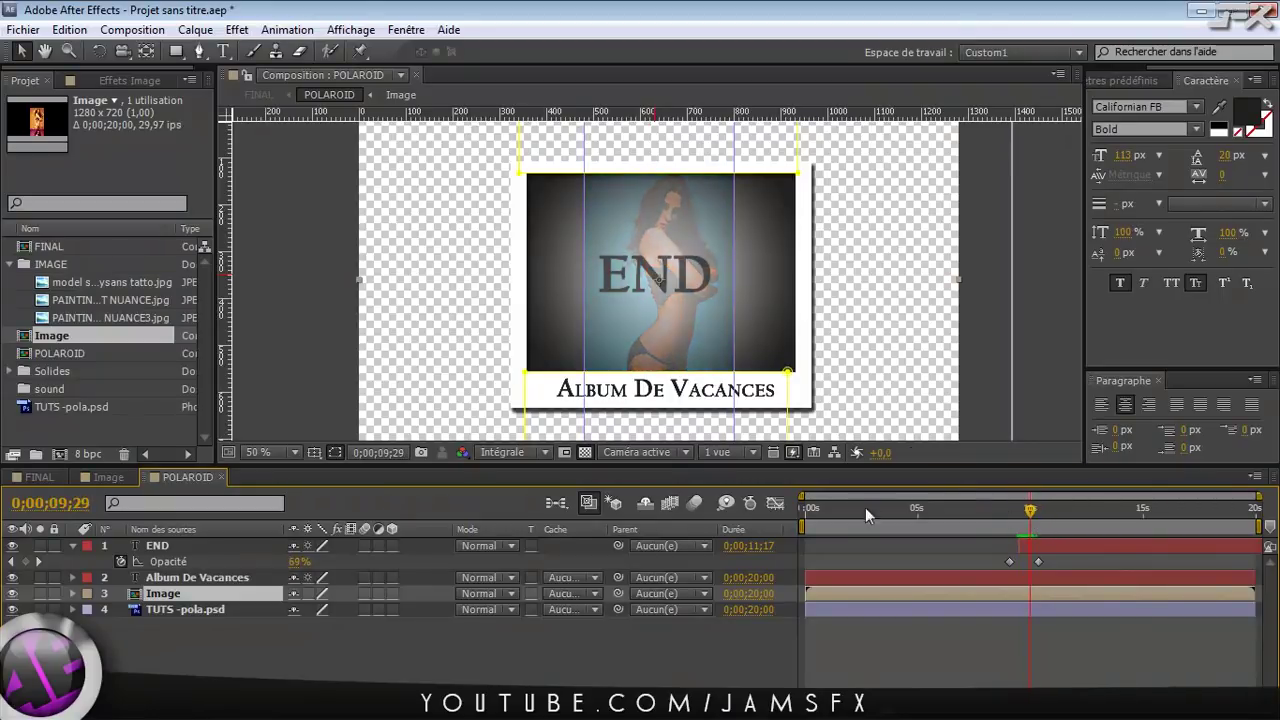
left_click(41, 476)
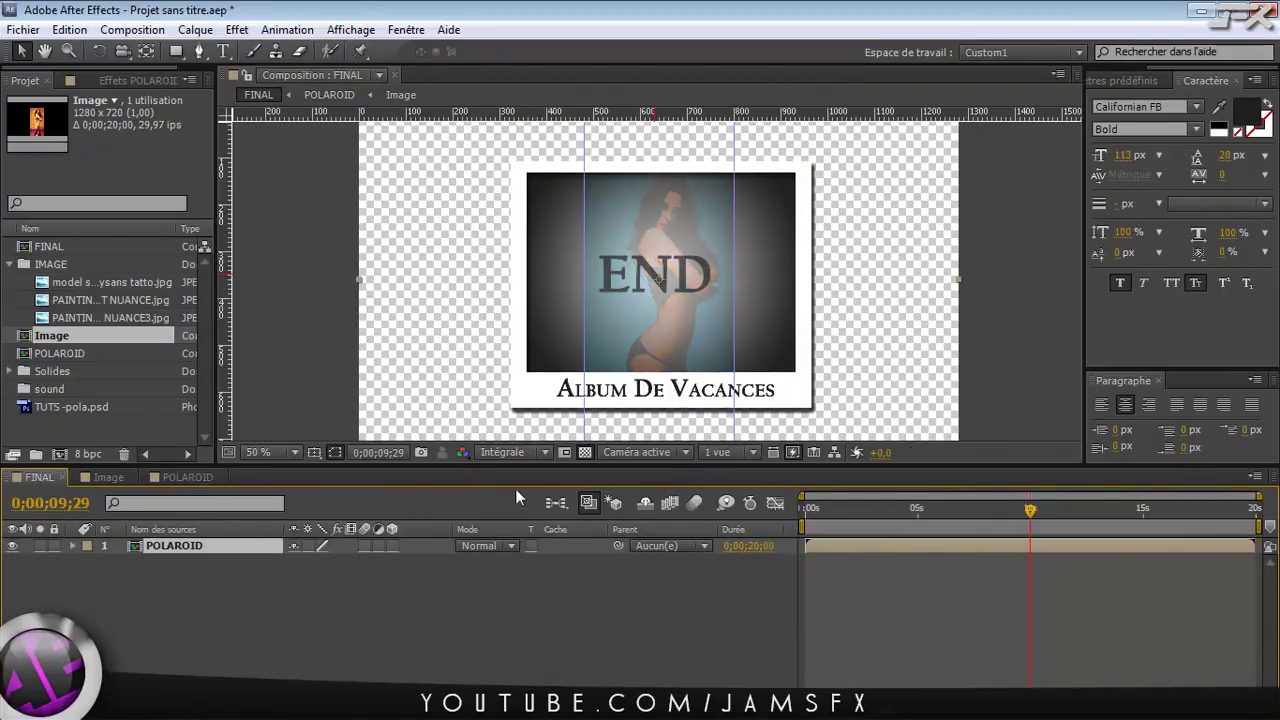
left_click(585, 452)
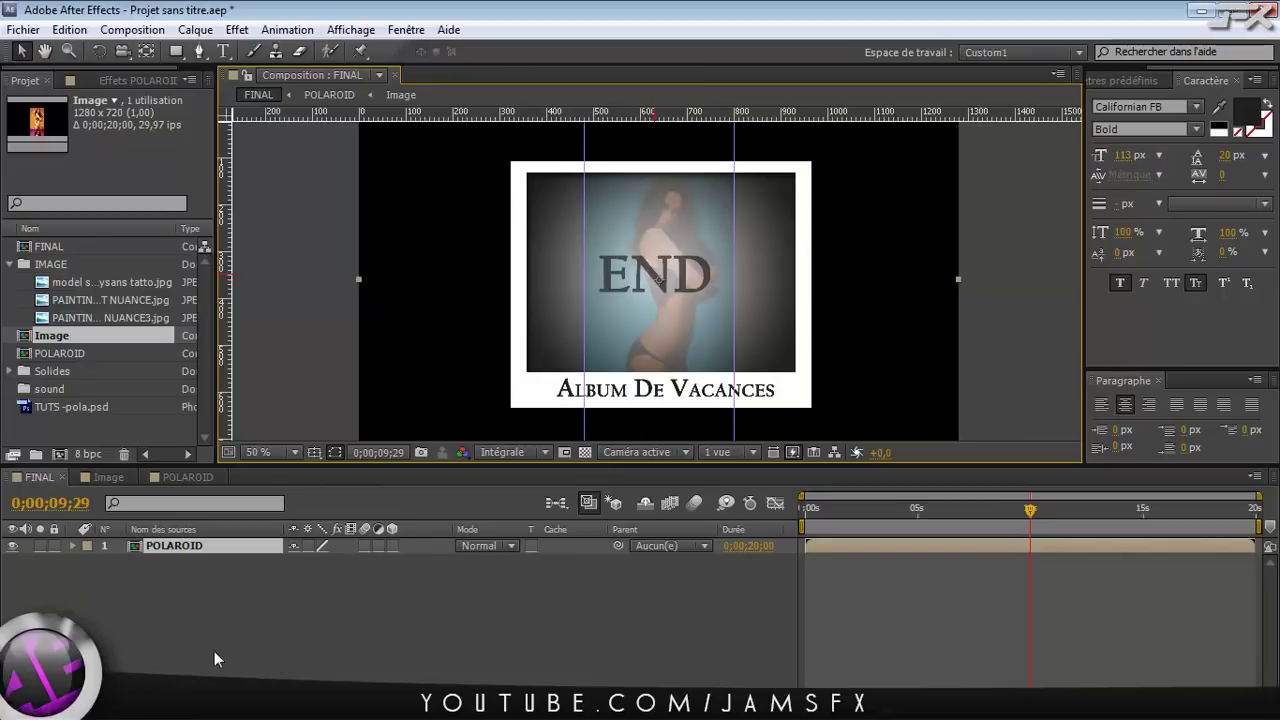
left_click(167, 650)
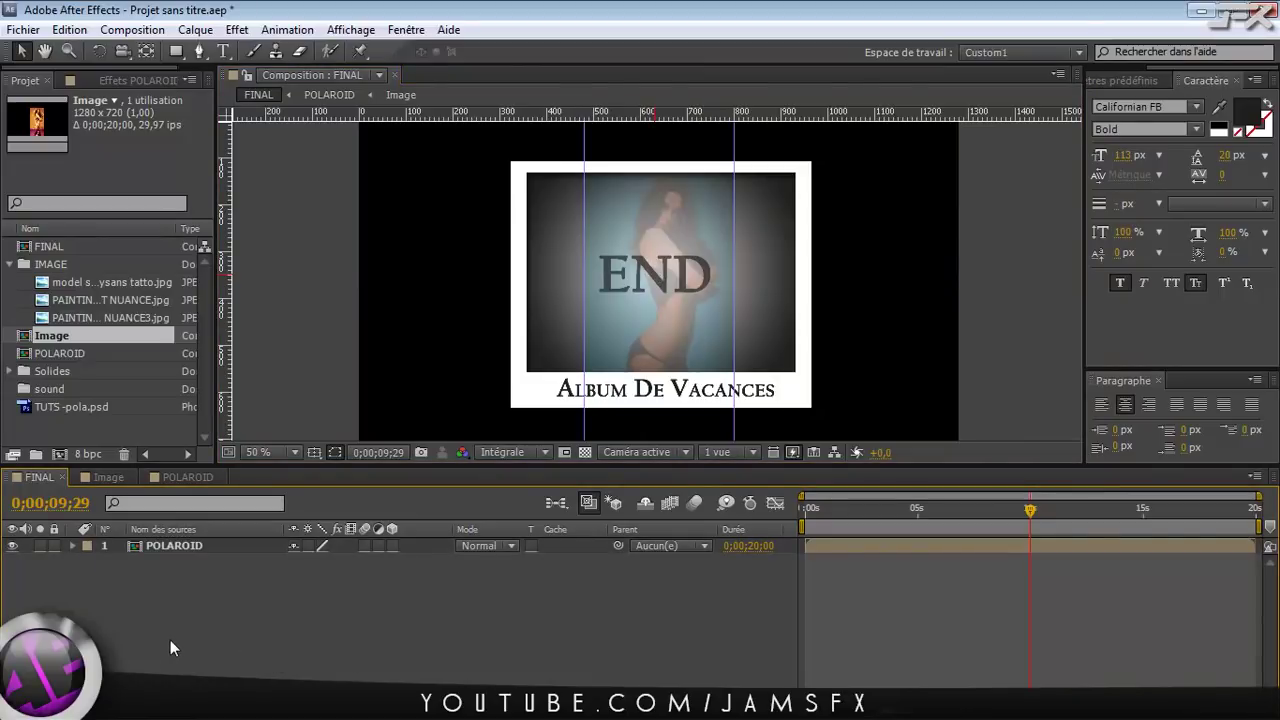
Create a composition-sized solid in colour EBD9DE and place it below the POLAROID layer as the background
key("ctrl+y")
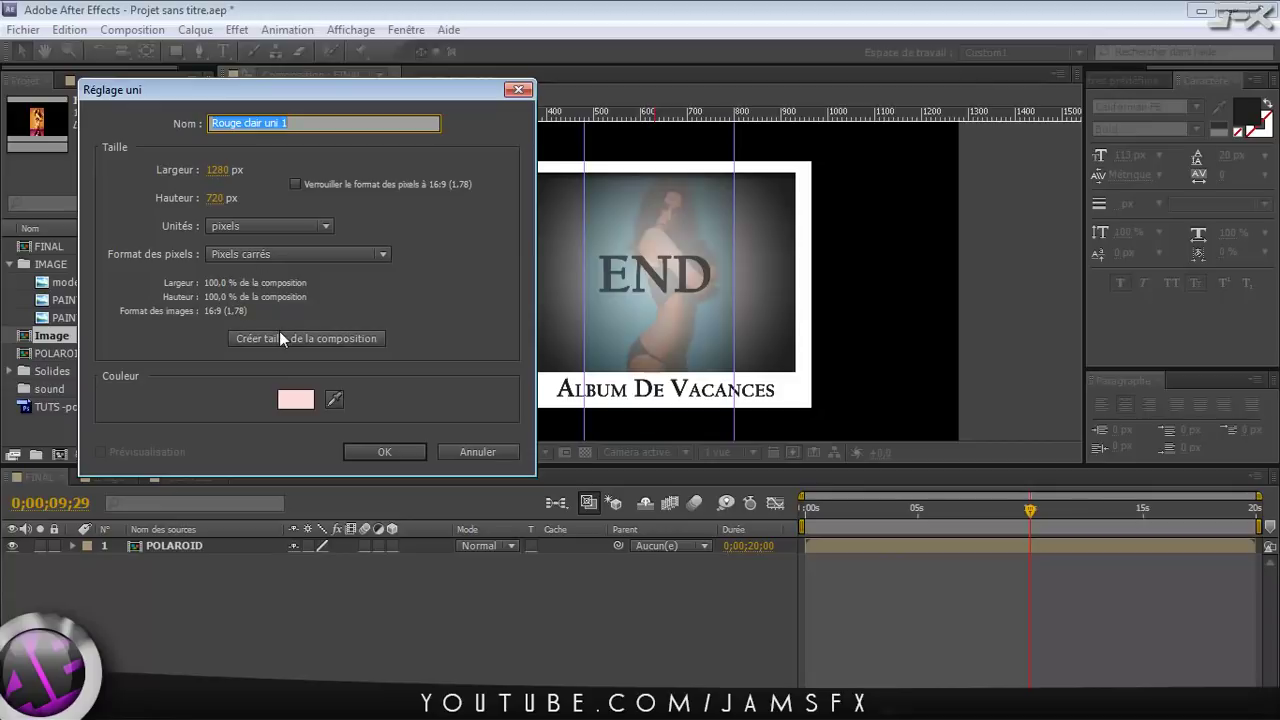
left_click(297, 404)
left_click(335, 263)
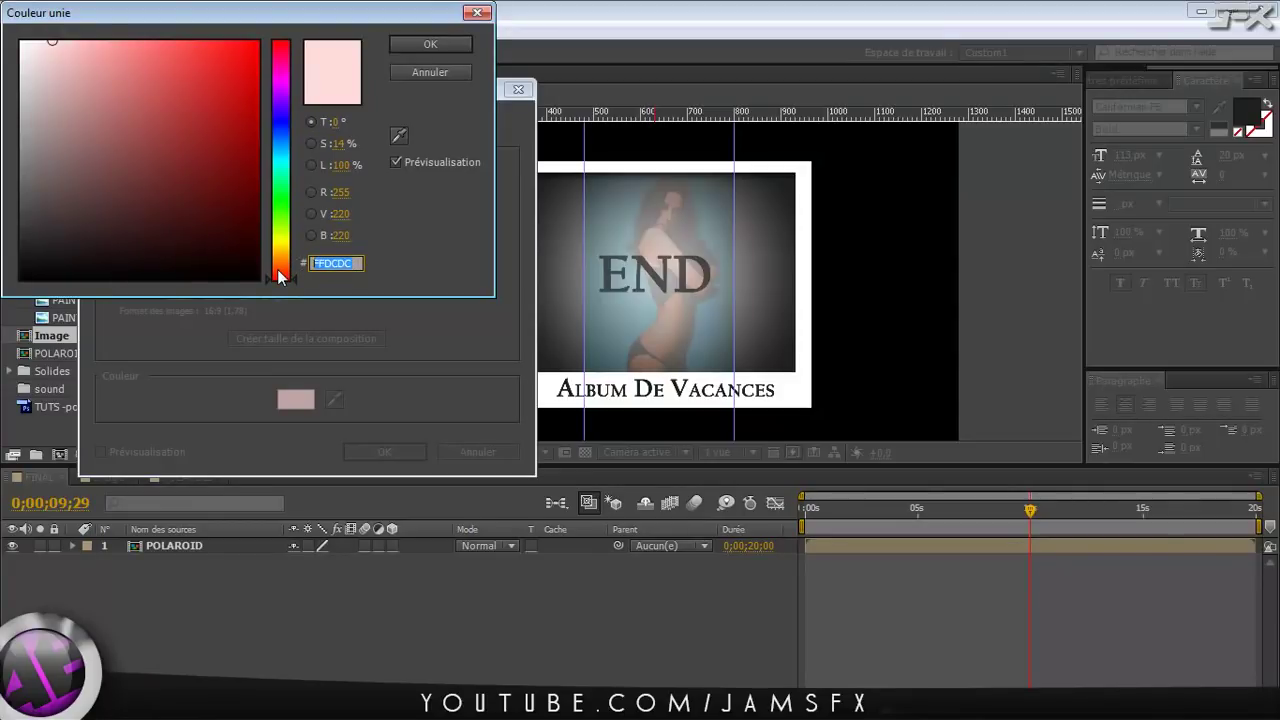
type("EBD")
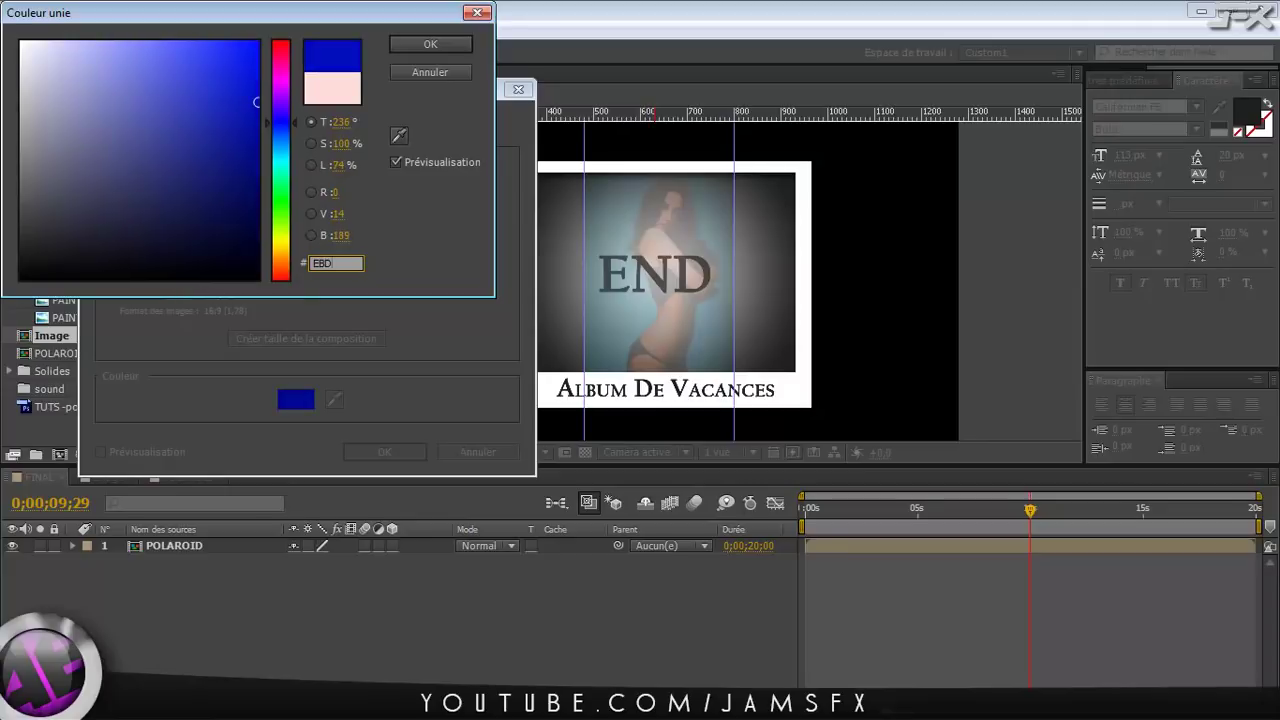
type("9")
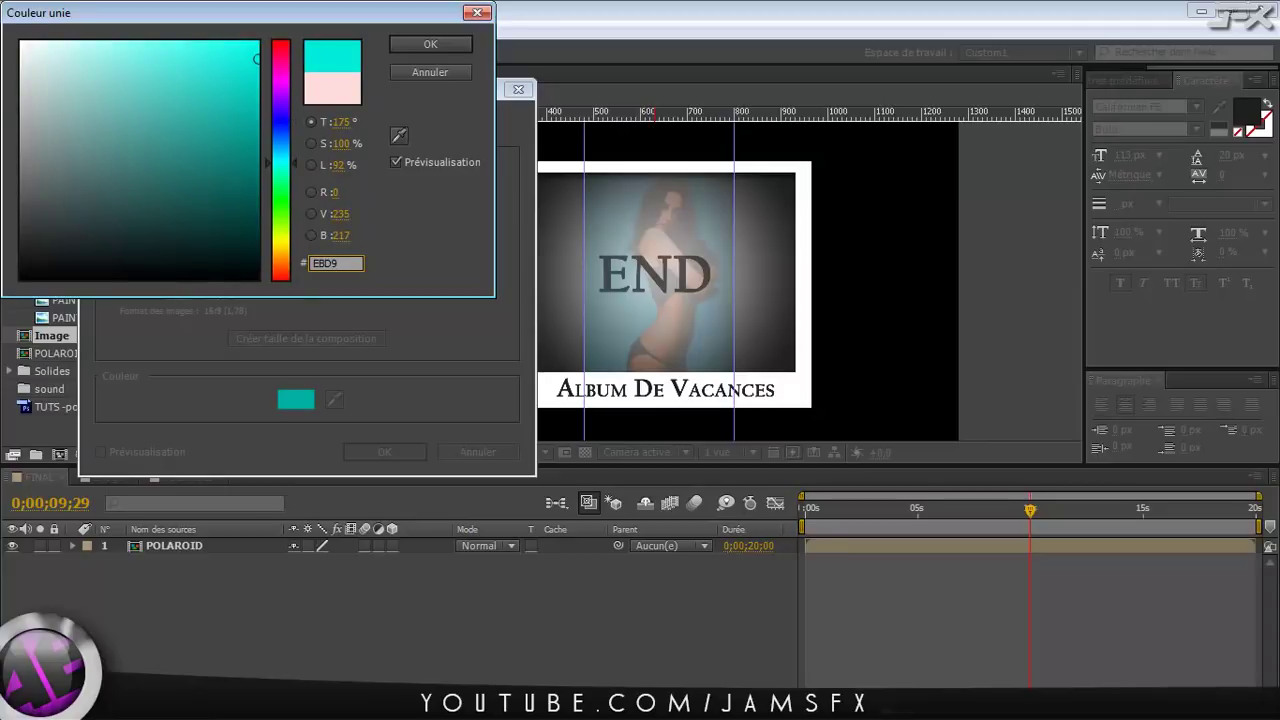
type("DE")
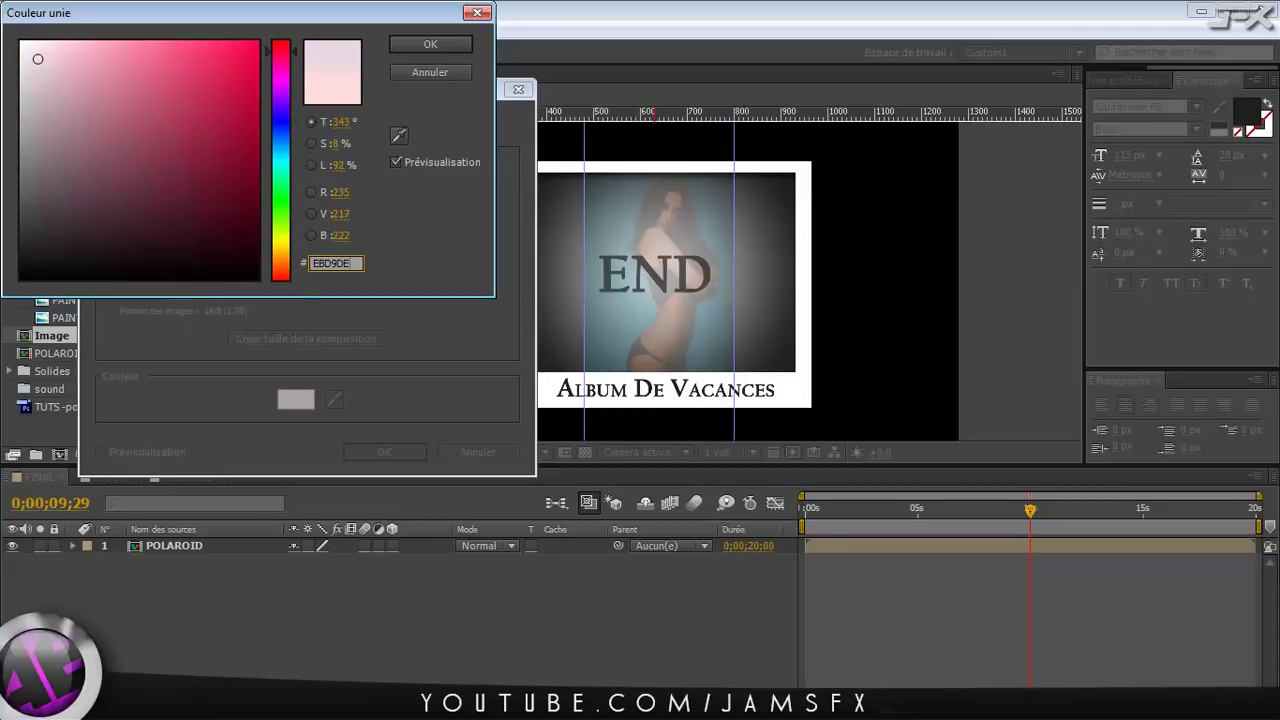
left_click(412, 44)
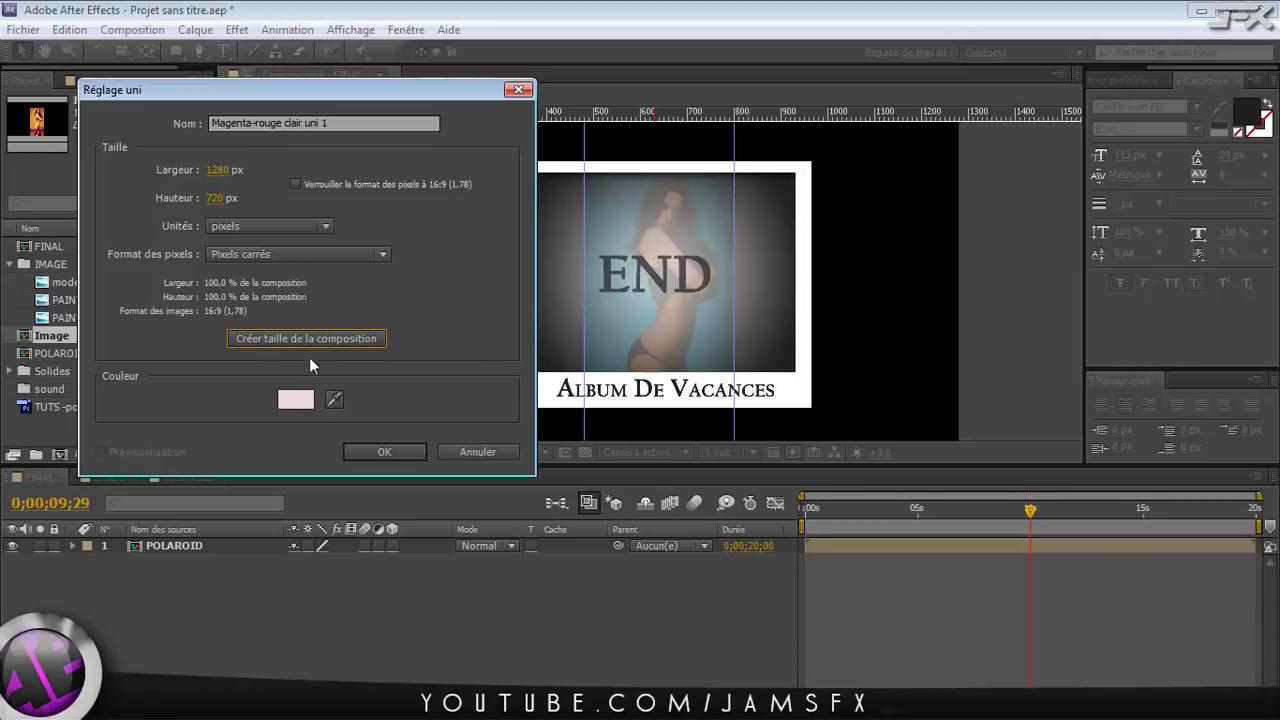
left_click(378, 449)
left_click(262, 577)
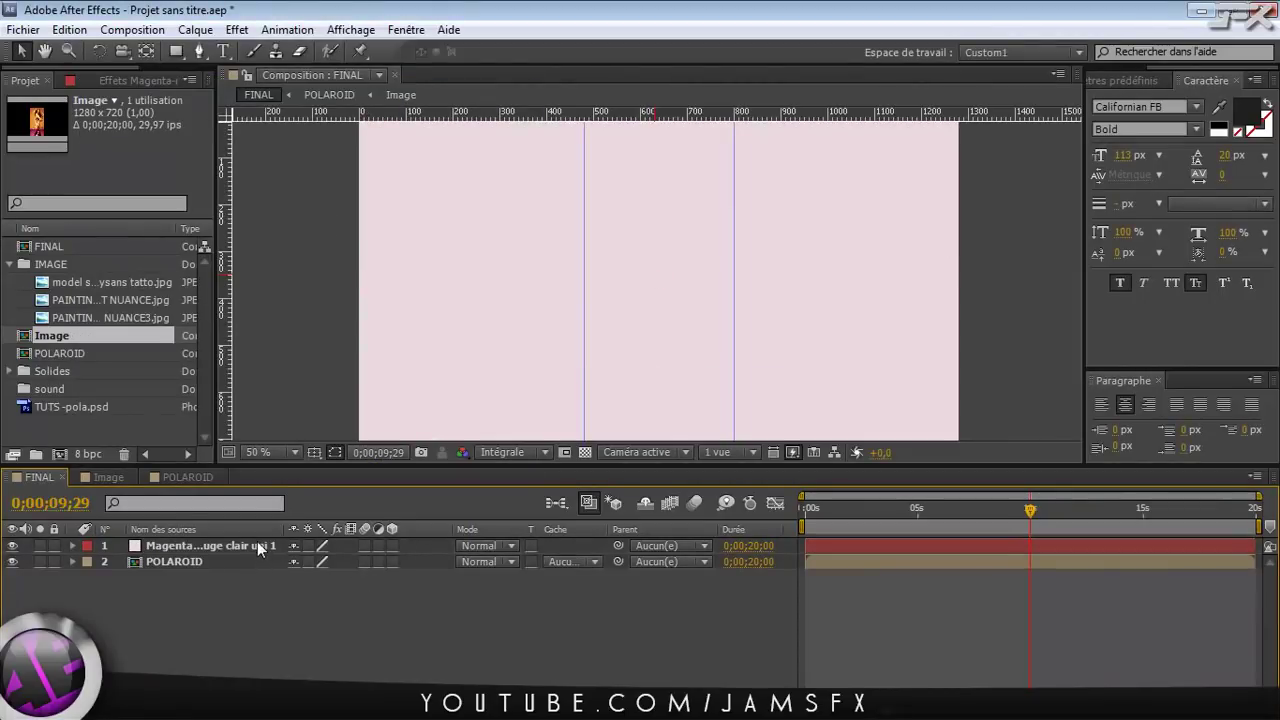
left_click_drag(257, 545, 259, 586)
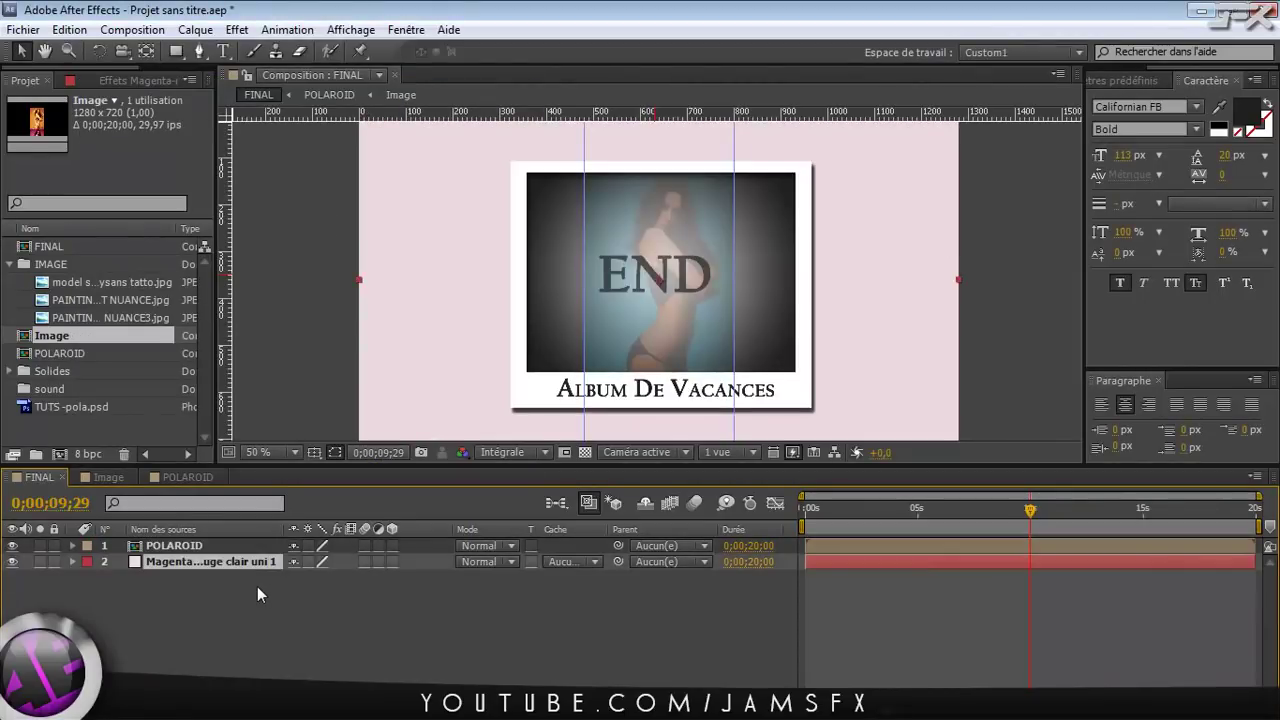
Create a second 1280 x 720 solid in dark grey 161616 and place it between POLAROID and the pink background solid
key("ctrl+y")
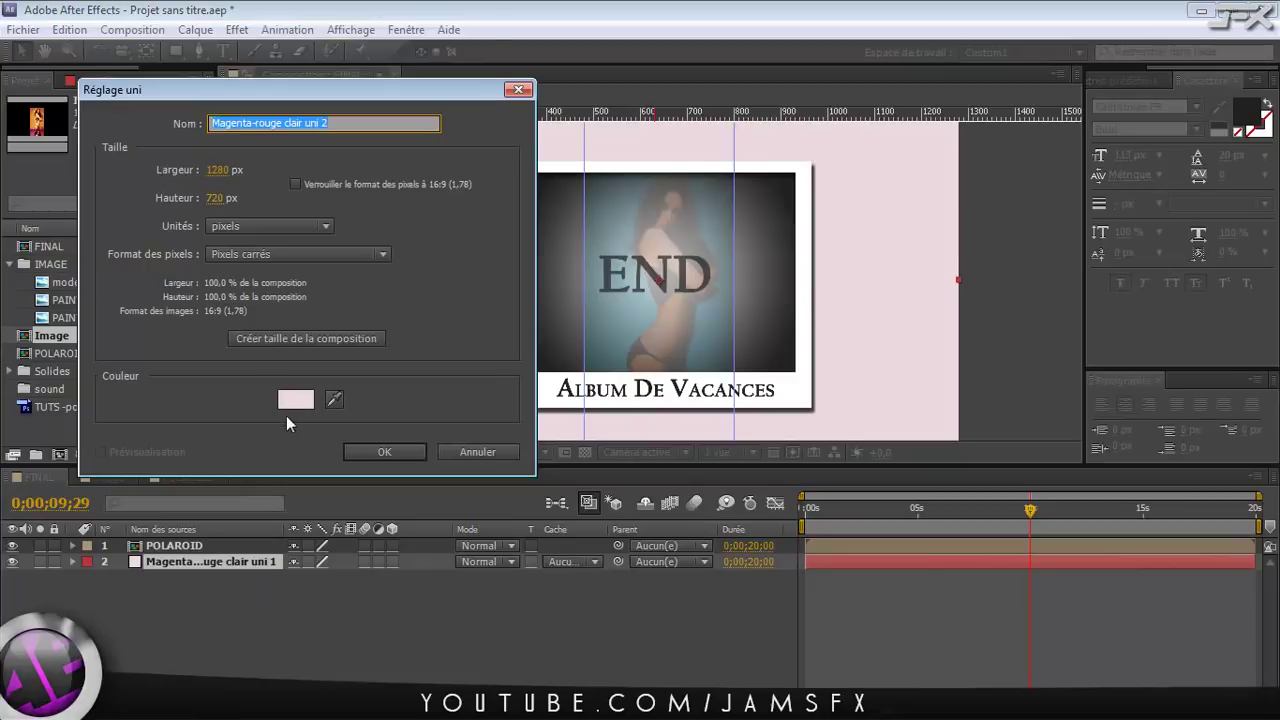
left_click(295, 399)
left_click_drag(51, 236, 14, 260)
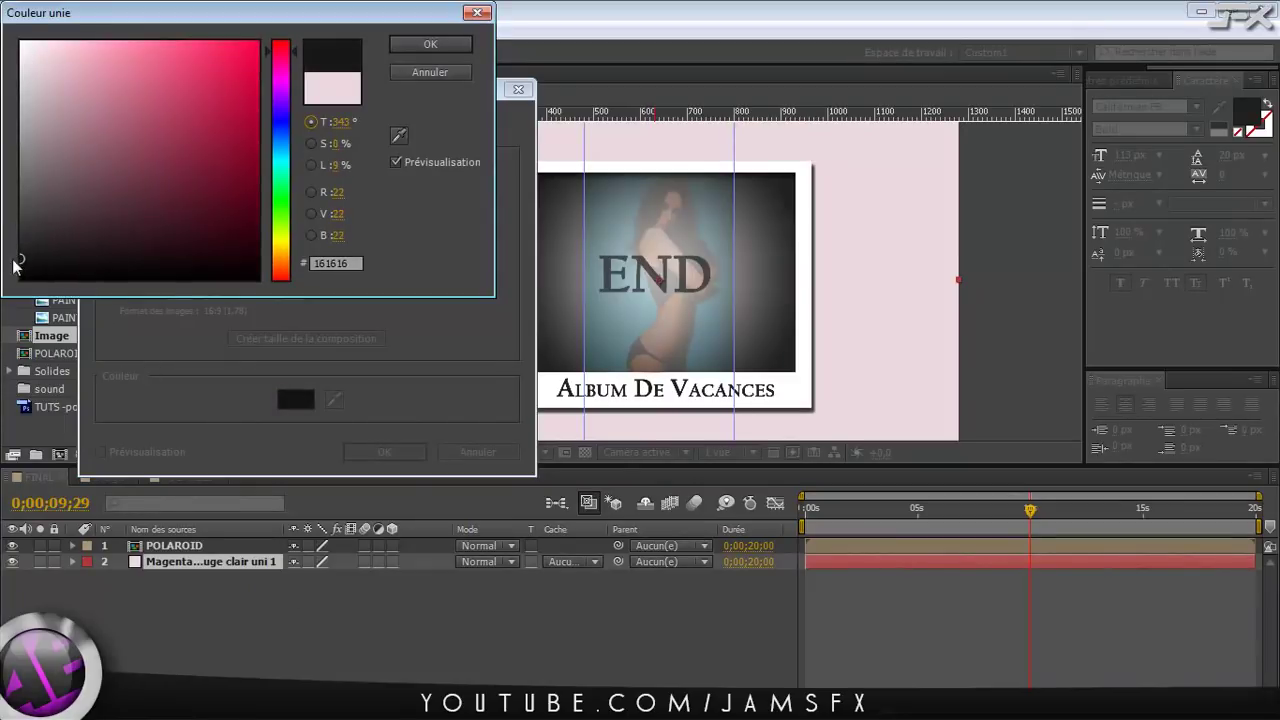
left_click(398, 44)
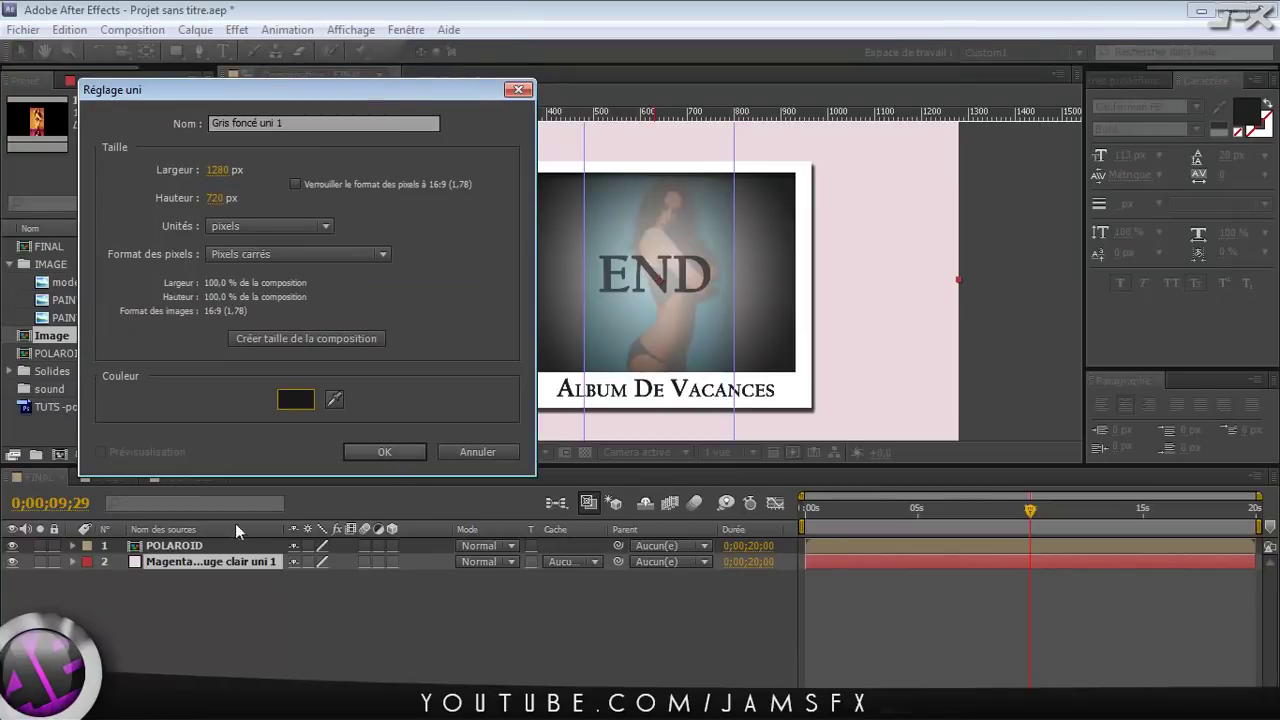
key("Return")
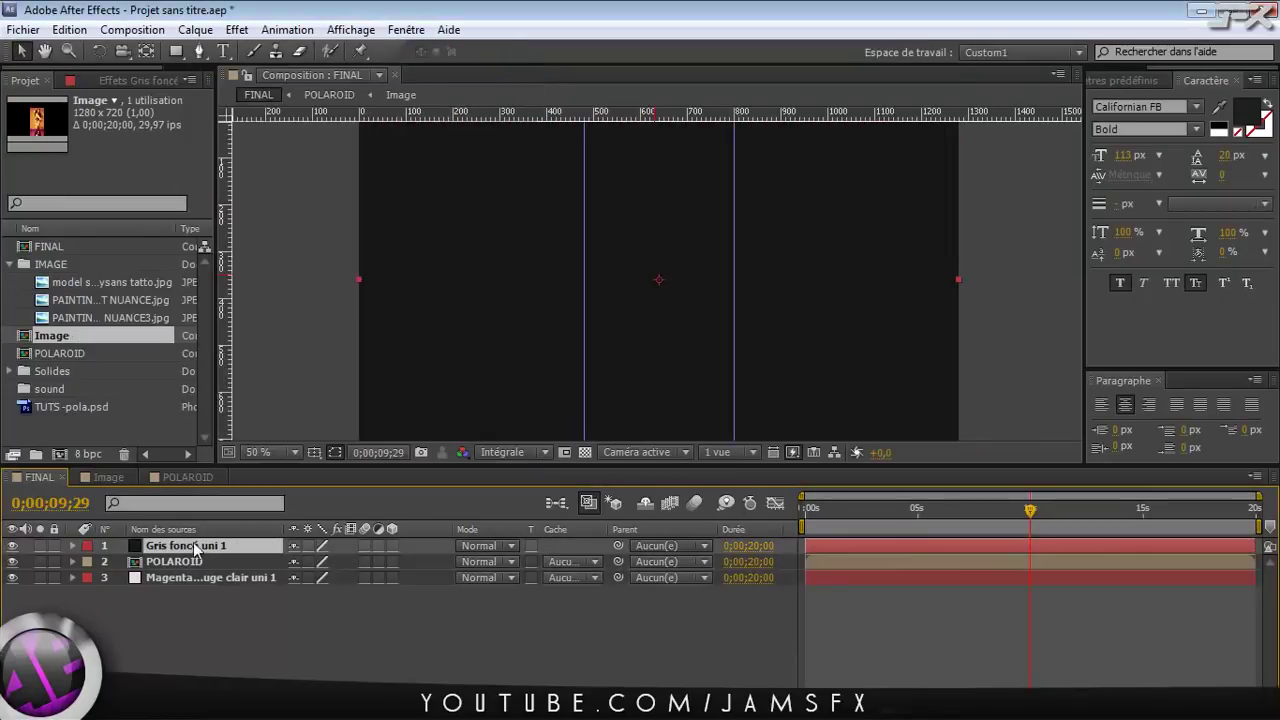
left_click_drag(196, 546, 196, 566)
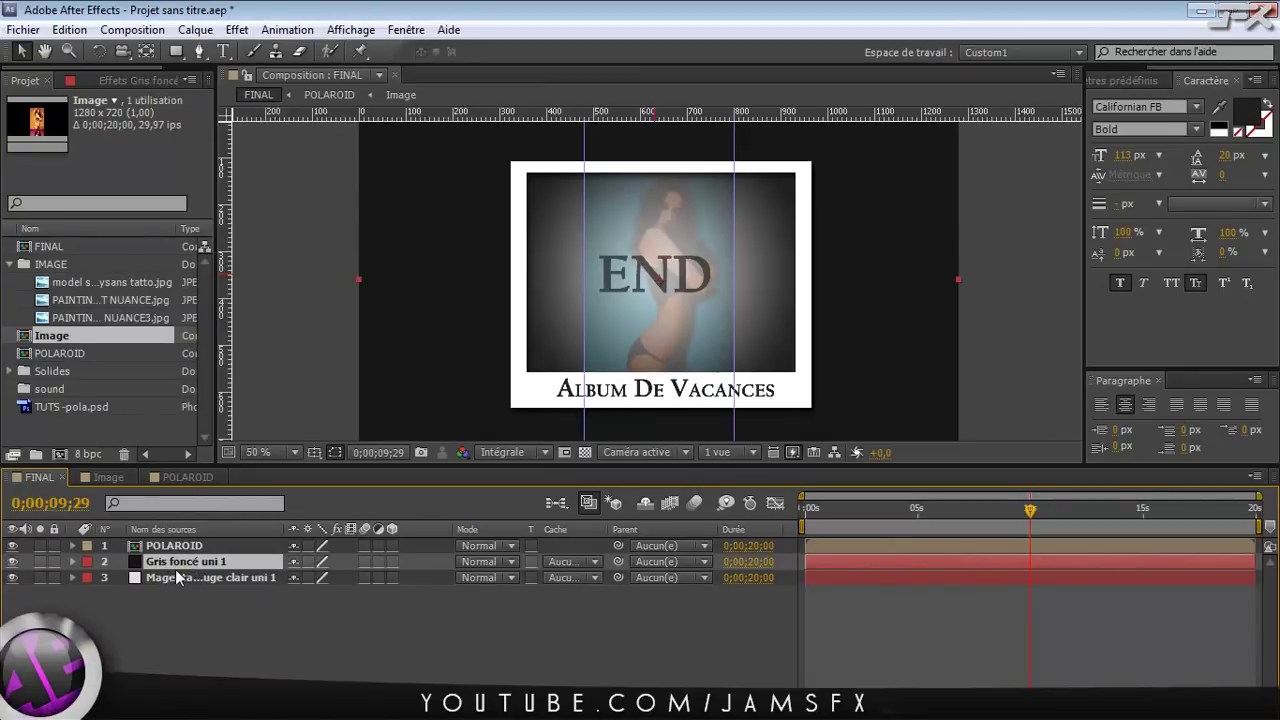
Add a layer-sized elliptical mask to the dark grey solid with the Ellipse tool
left_click(176, 52)
left_click(178, 52)
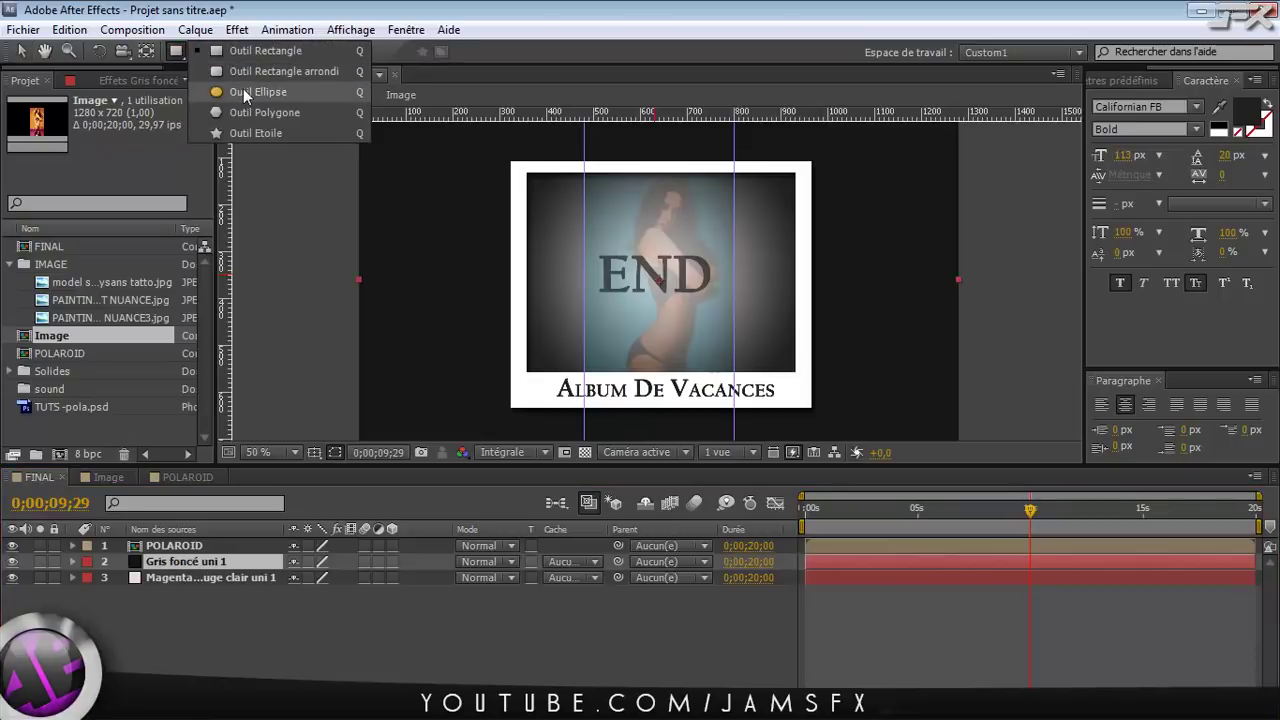
left_click(243, 89)
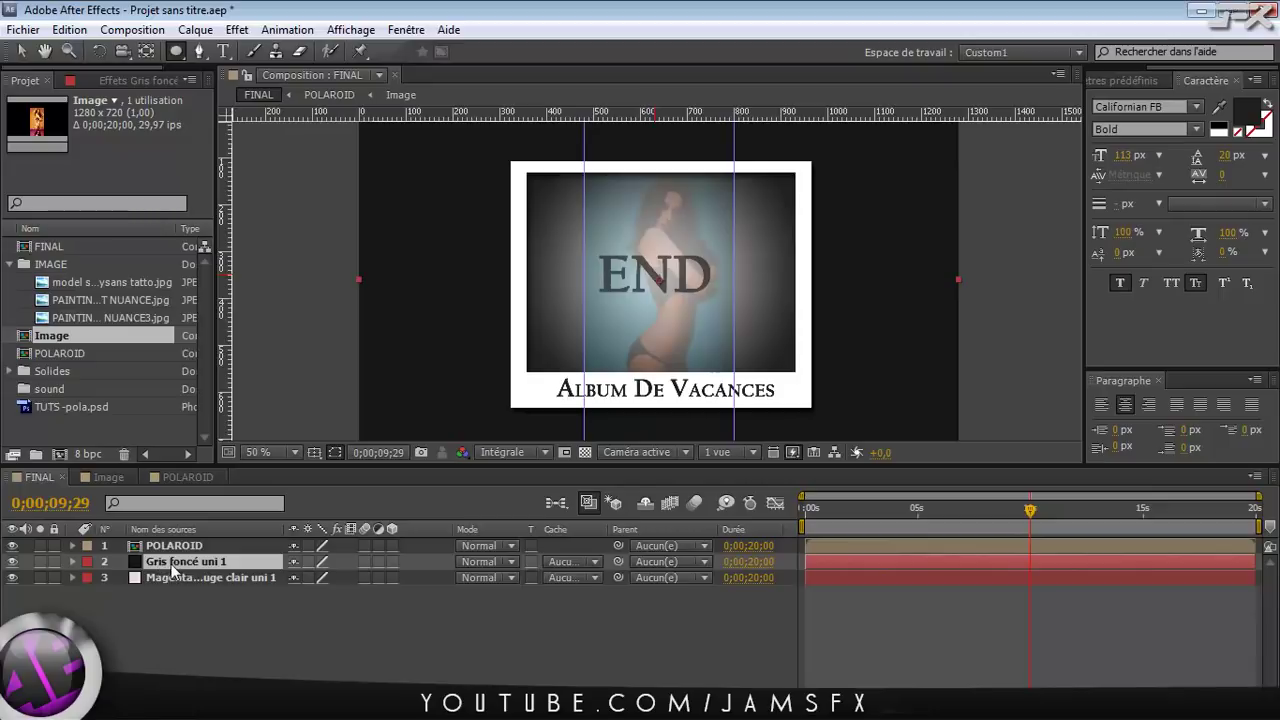
double_click(176, 53)
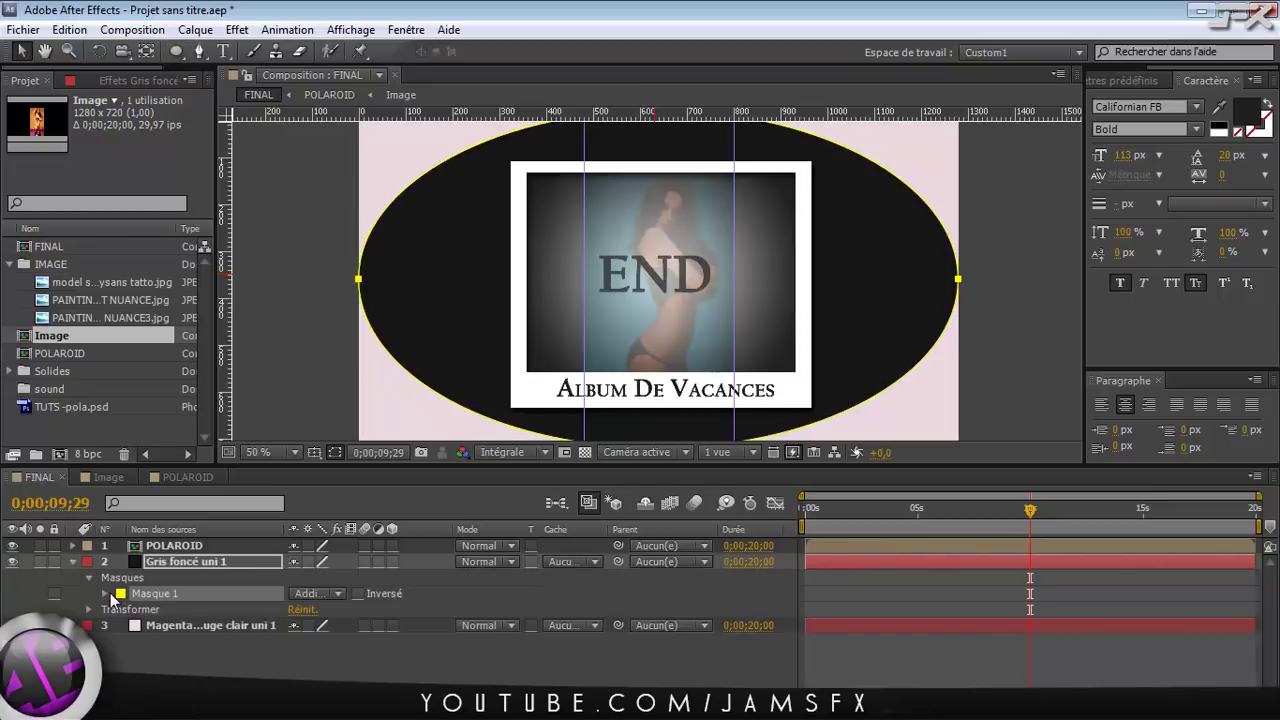
Feather the dark grey solid's elliptical mask by 382 pixels in both directions
left_click(106, 594)
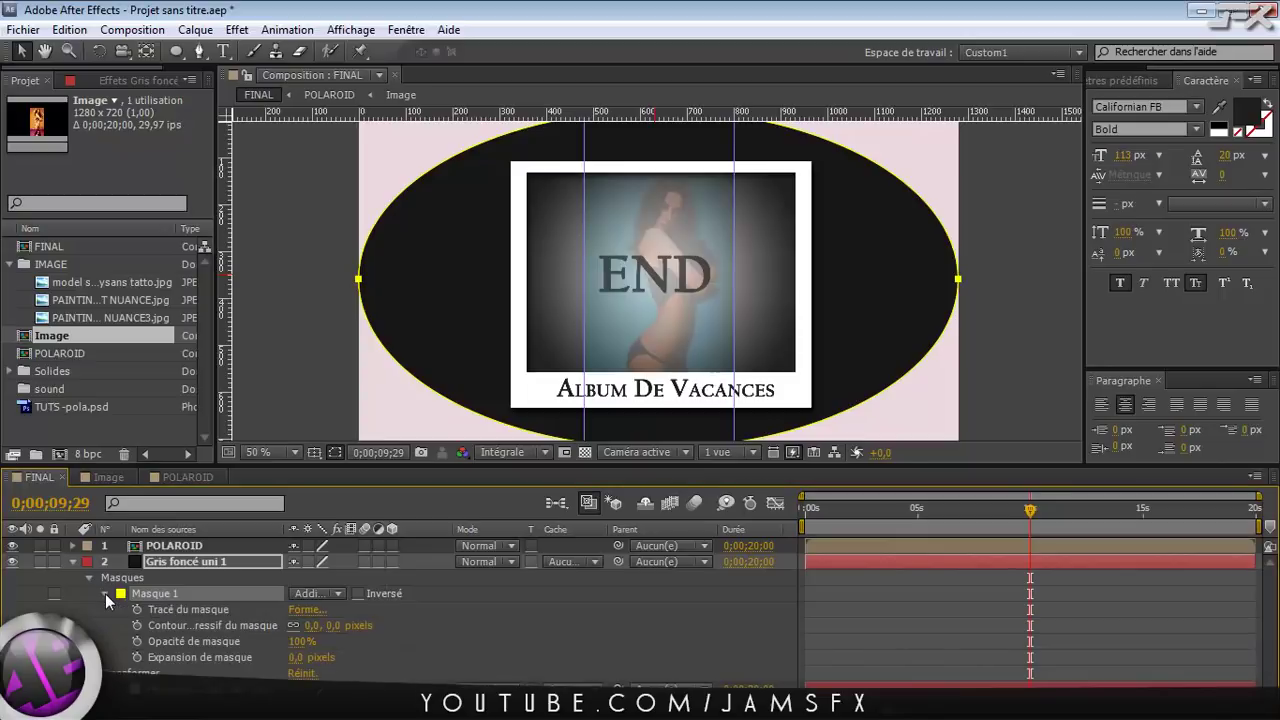
left_click(314, 626)
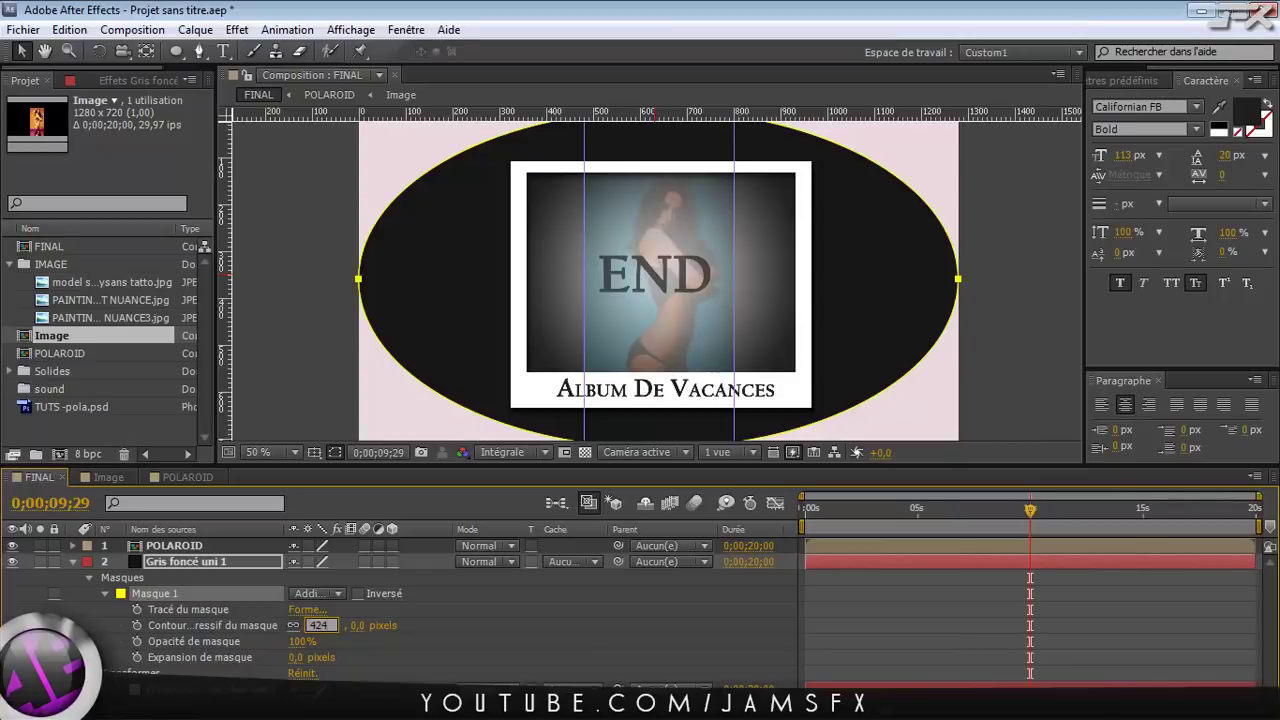
key("Return")
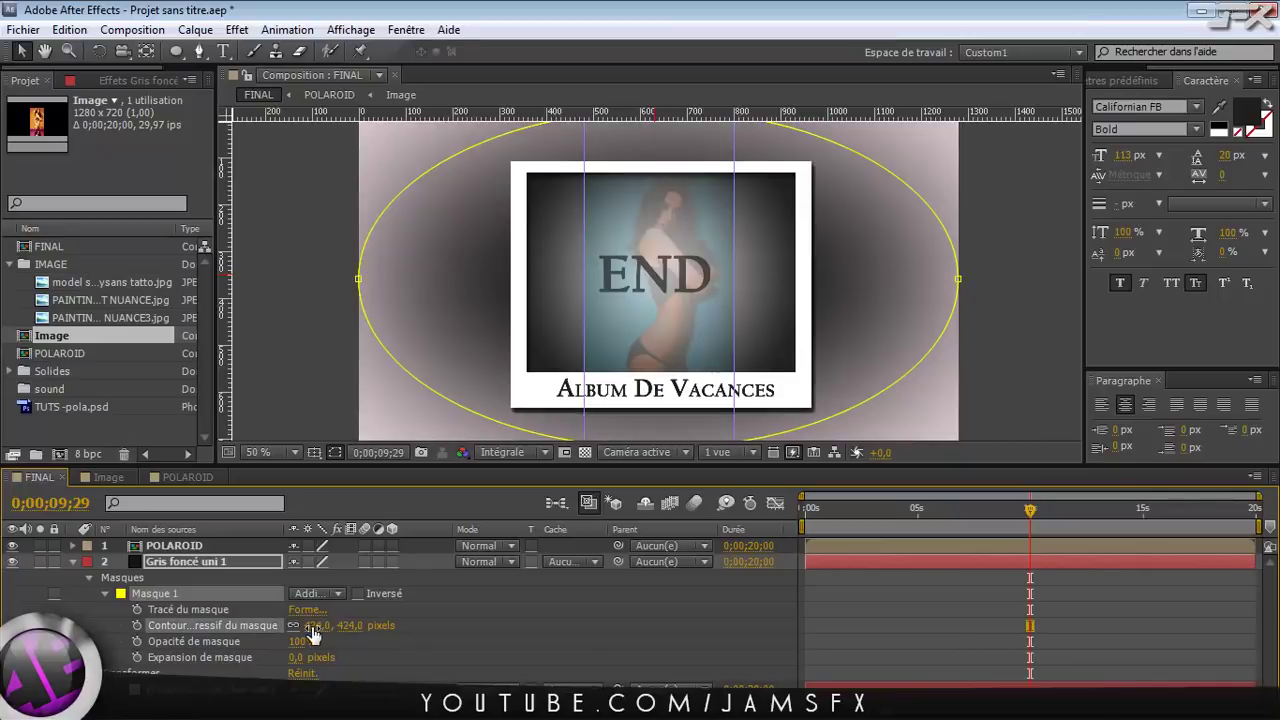
left_click_drag(315, 627, 287, 630)
Try opacities of 50%, 60% and 70% on the dark grey solid's mask
left_click(304, 641)
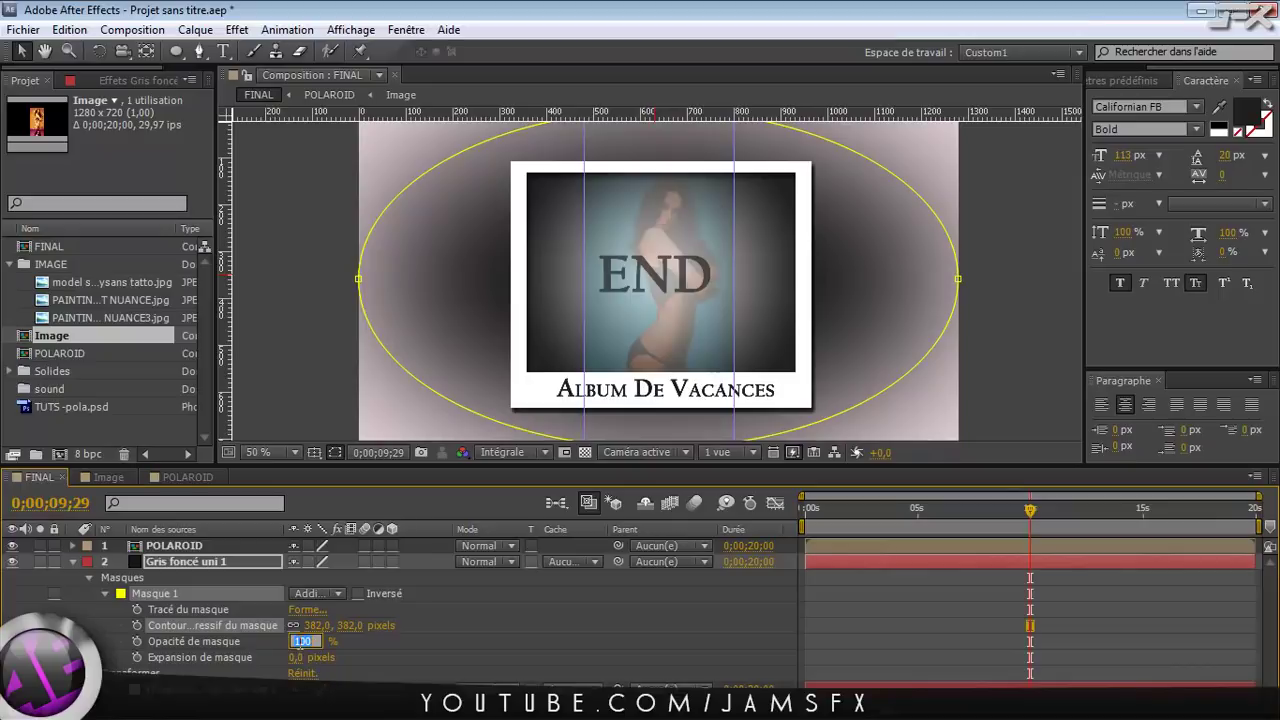
type("50")
key("Return")
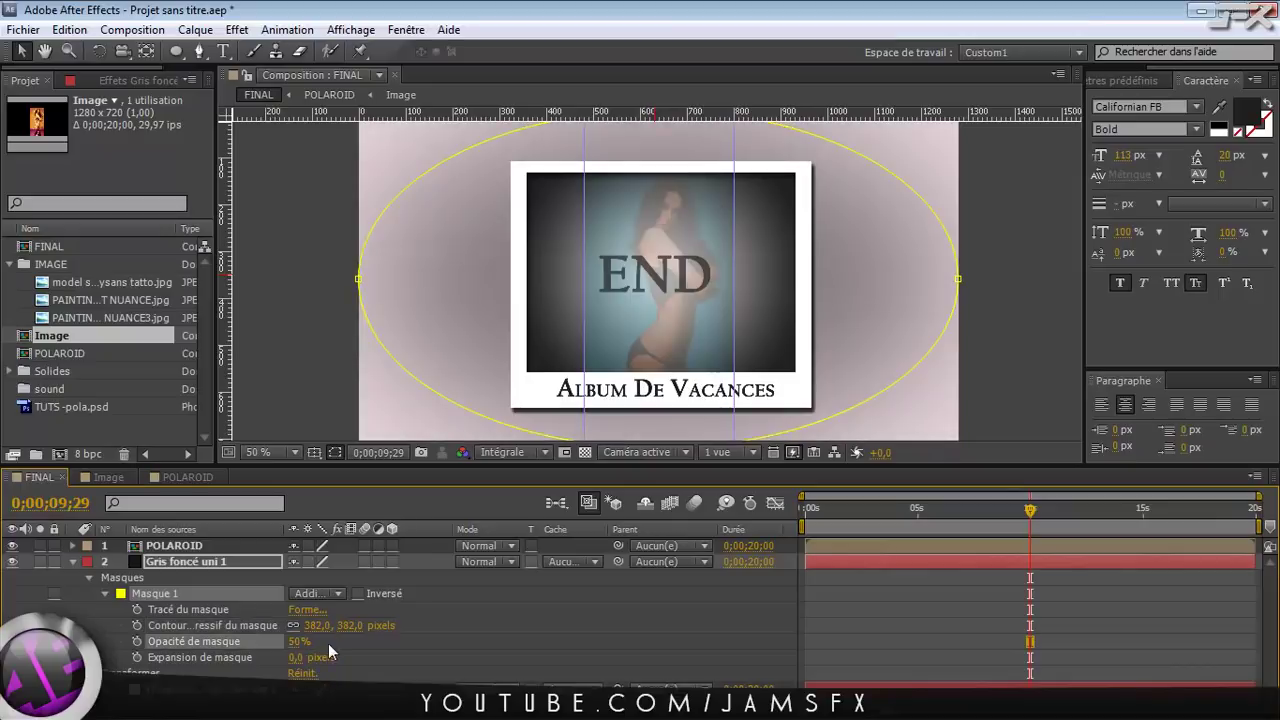
left_click(300, 641)
type("60")
key("Return")
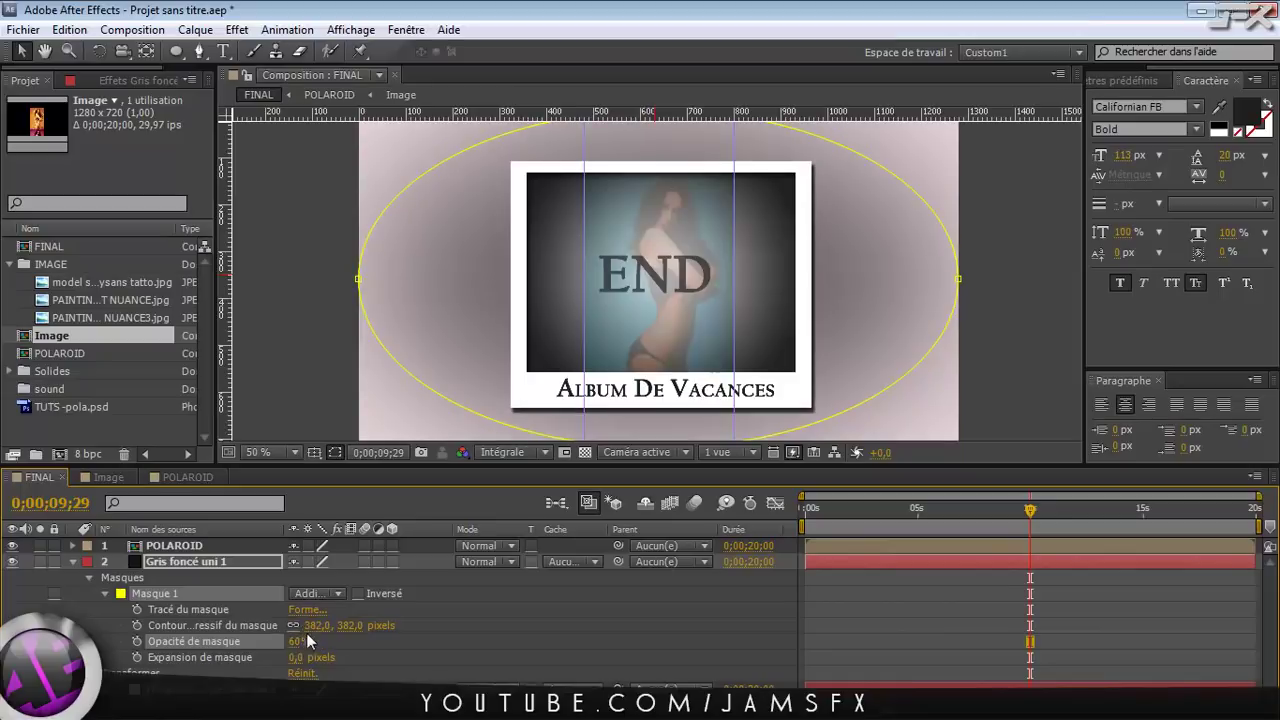
left_click(299, 641)
type("70")
key("Return")
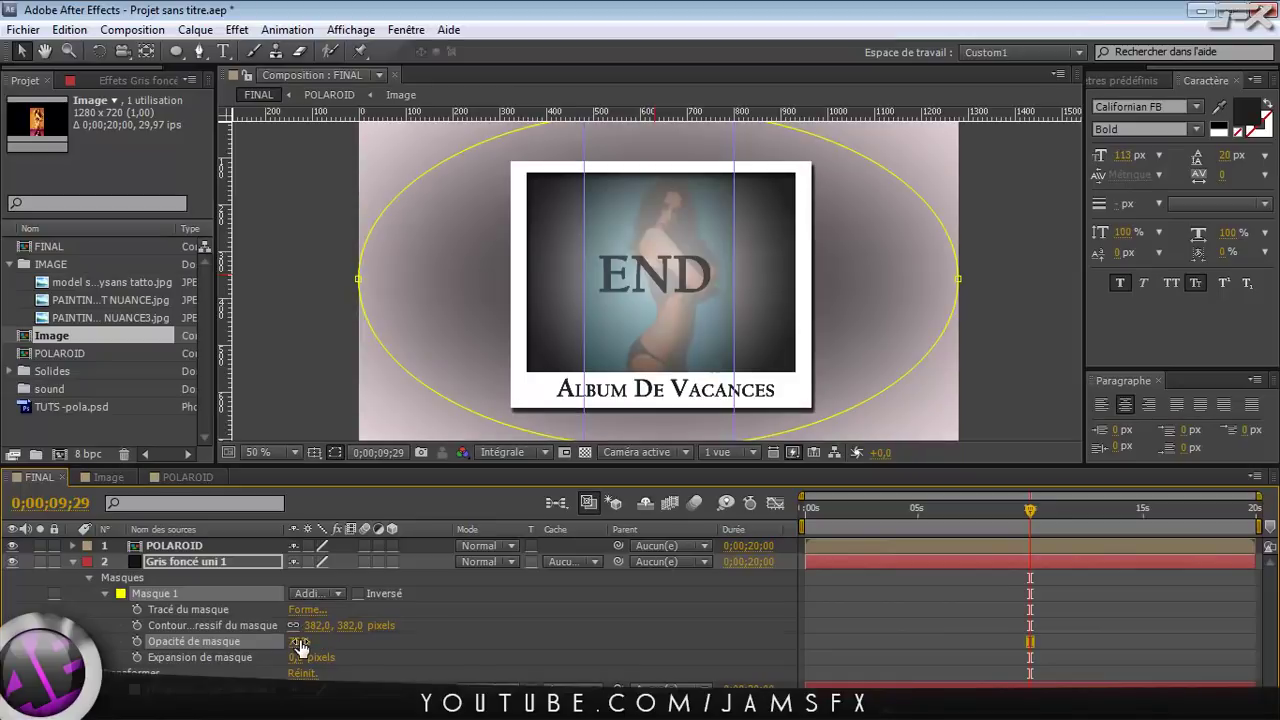
Set the dark grey solid's mask opacity to 75% and its mask expansion to 44 pixels
left_click(300, 641)
type("75")
key("Return")
mouse_move(299, 659)
left_mouse_down()
mouse_move(350, 654)
mouse_move(323, 666)
left_mouse_up()
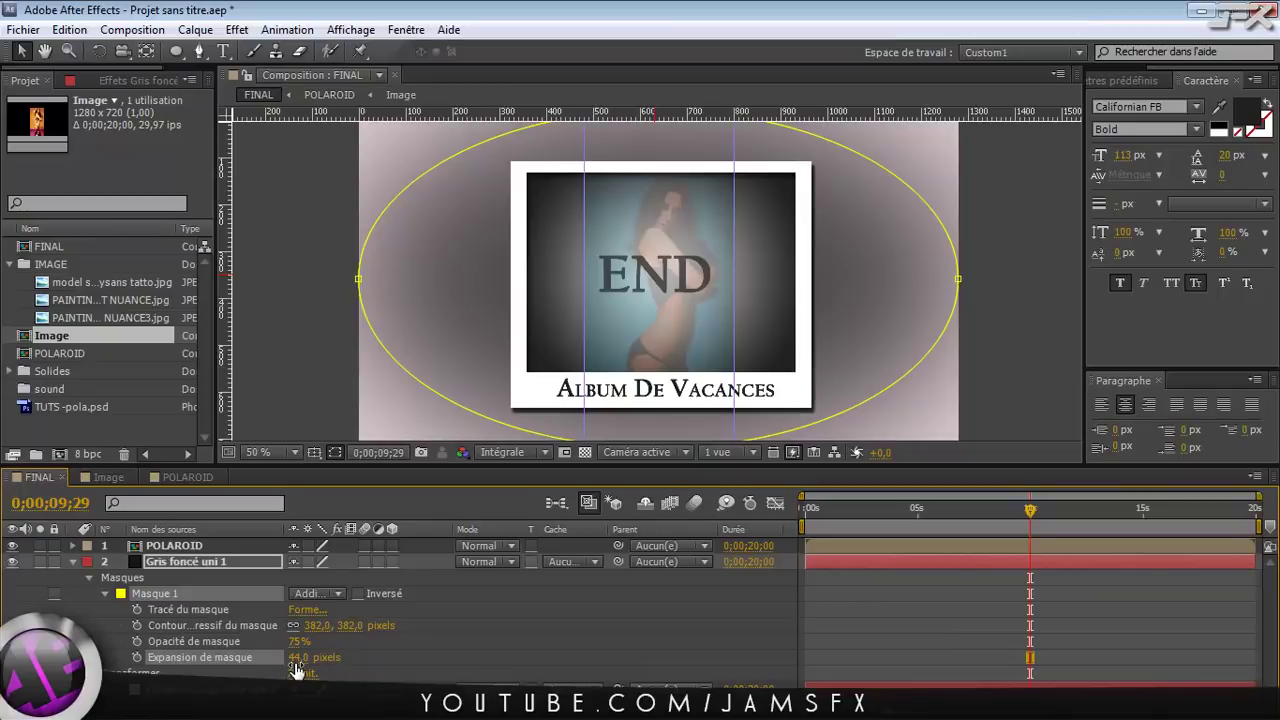
left_click(72, 562)
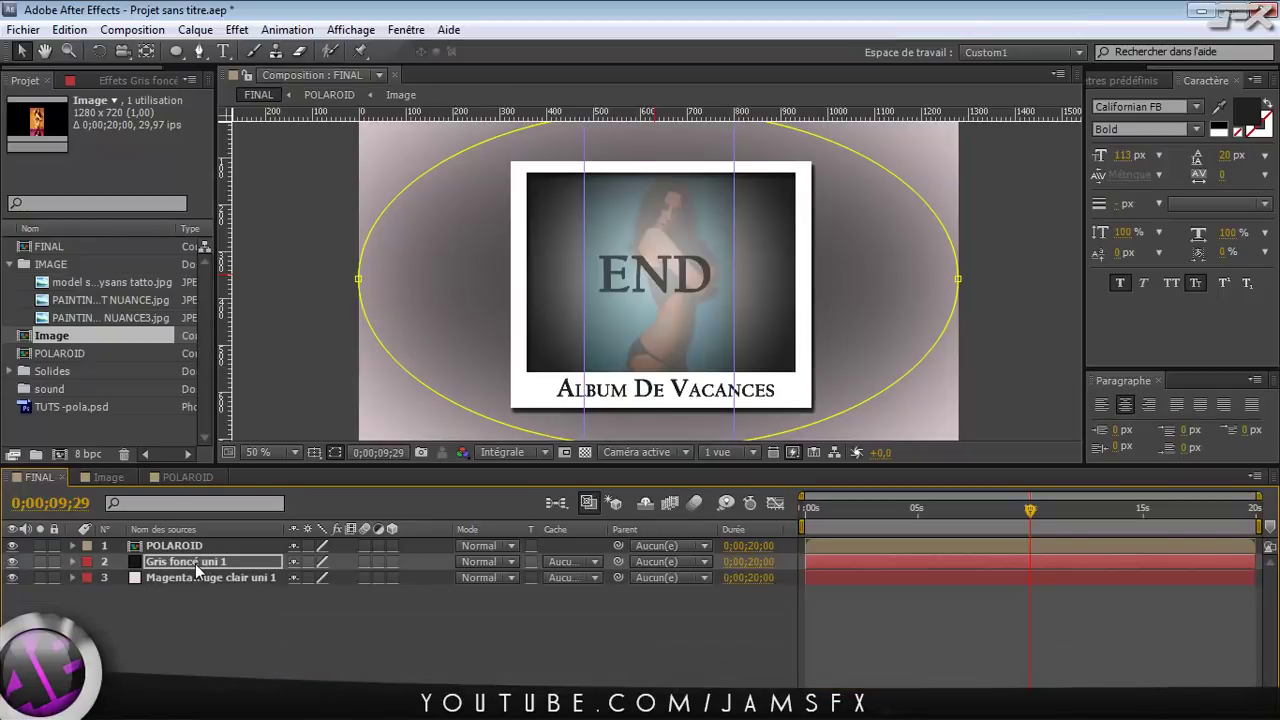
Apply the Teinte/Saturation colour correction effect to the dark grey solid and deselect the layer
left_click(122, 78)
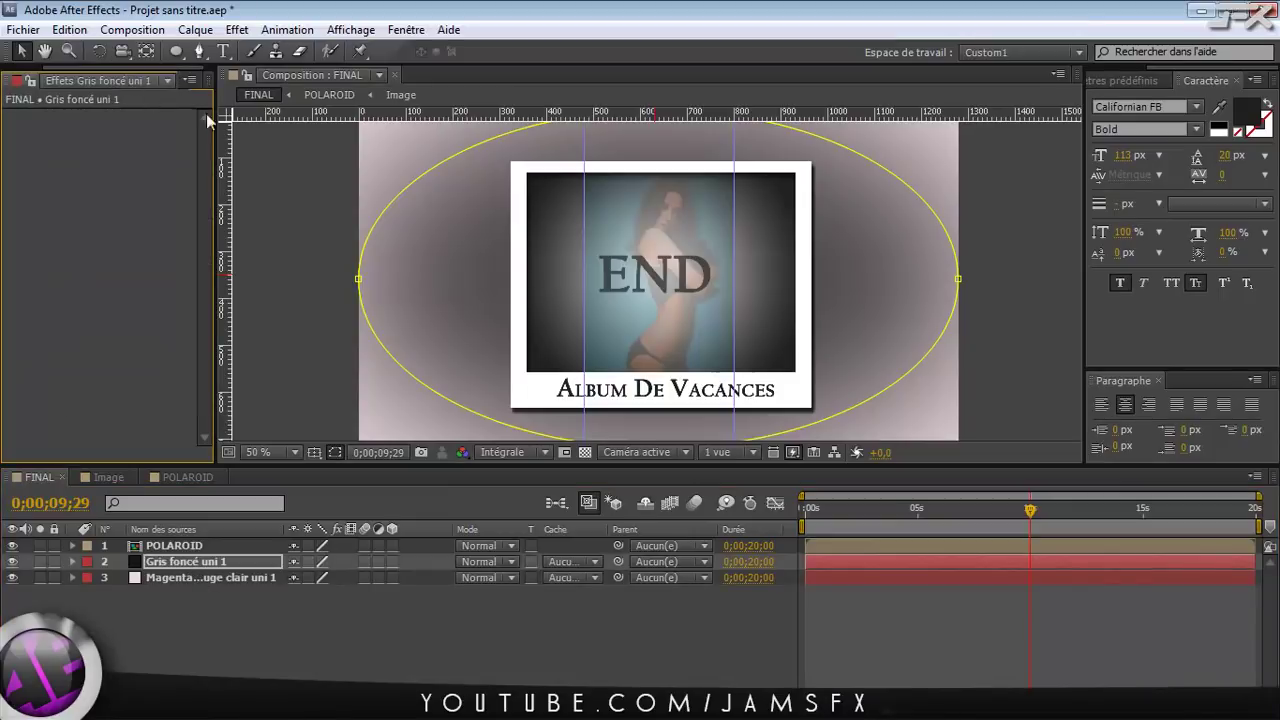
left_click_drag(215, 118, 300, 122)
right_click(81, 243)
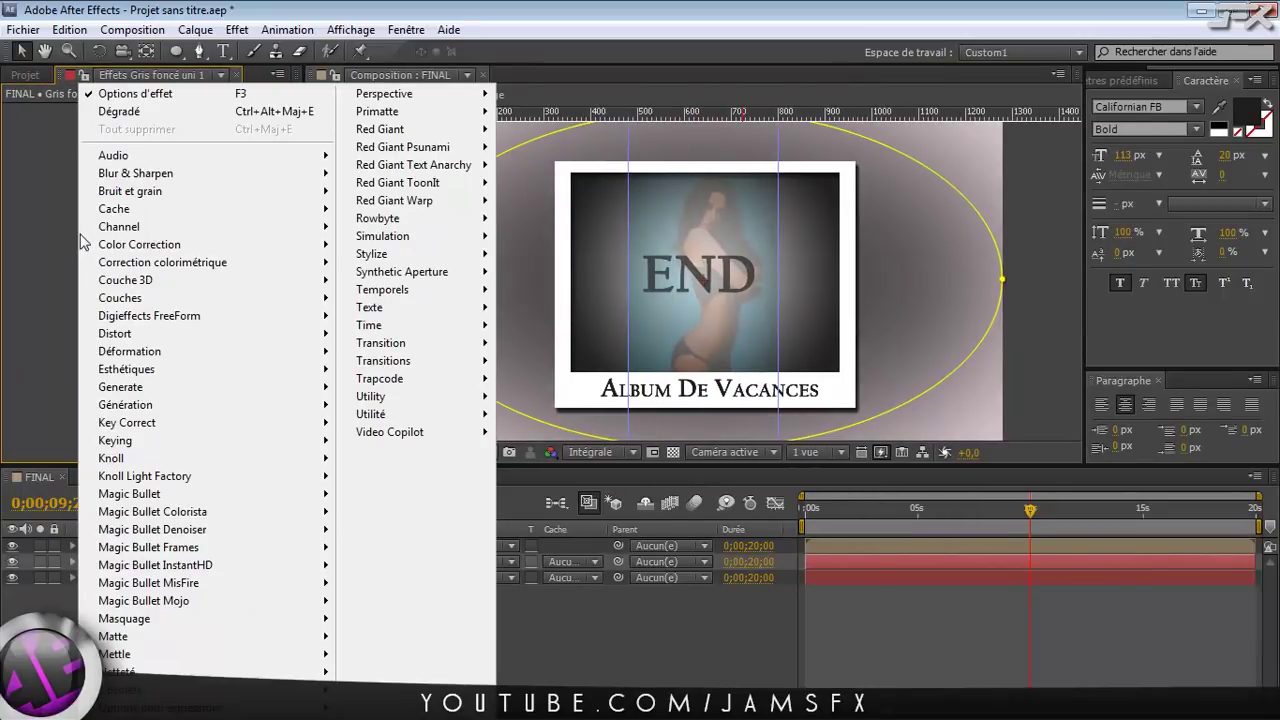
mouse_move(130, 268)
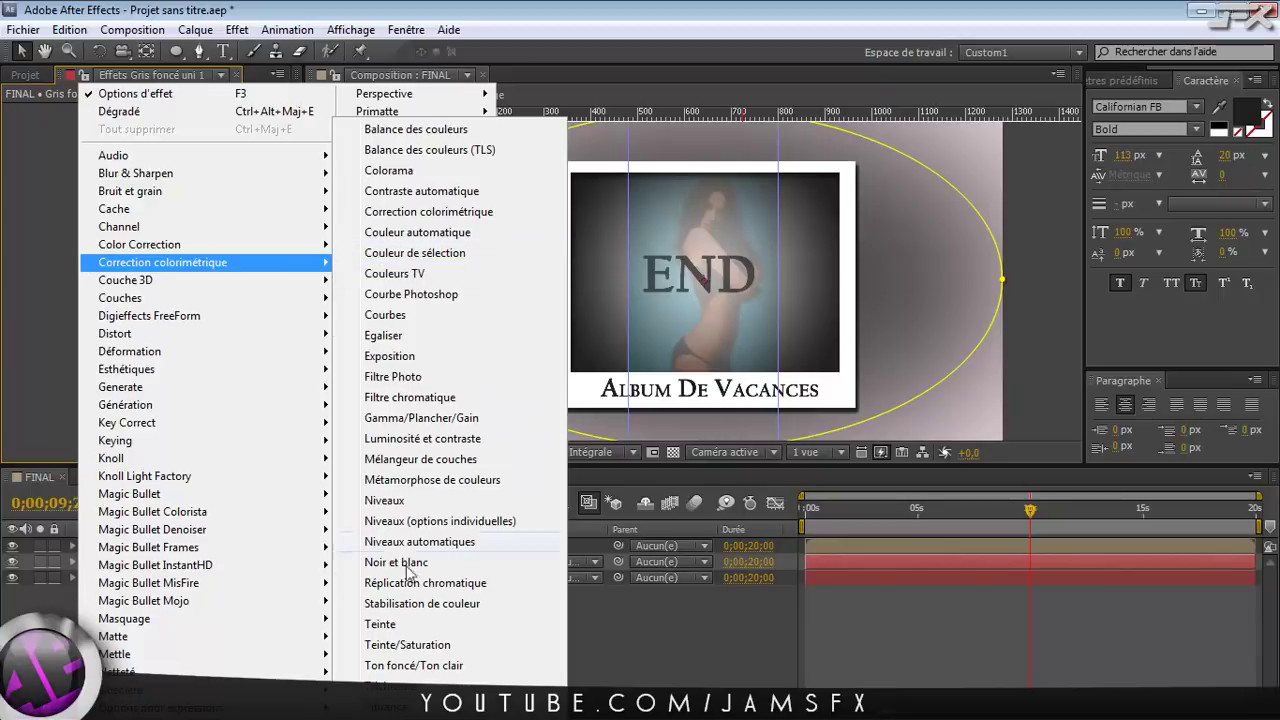
left_click(390, 645)
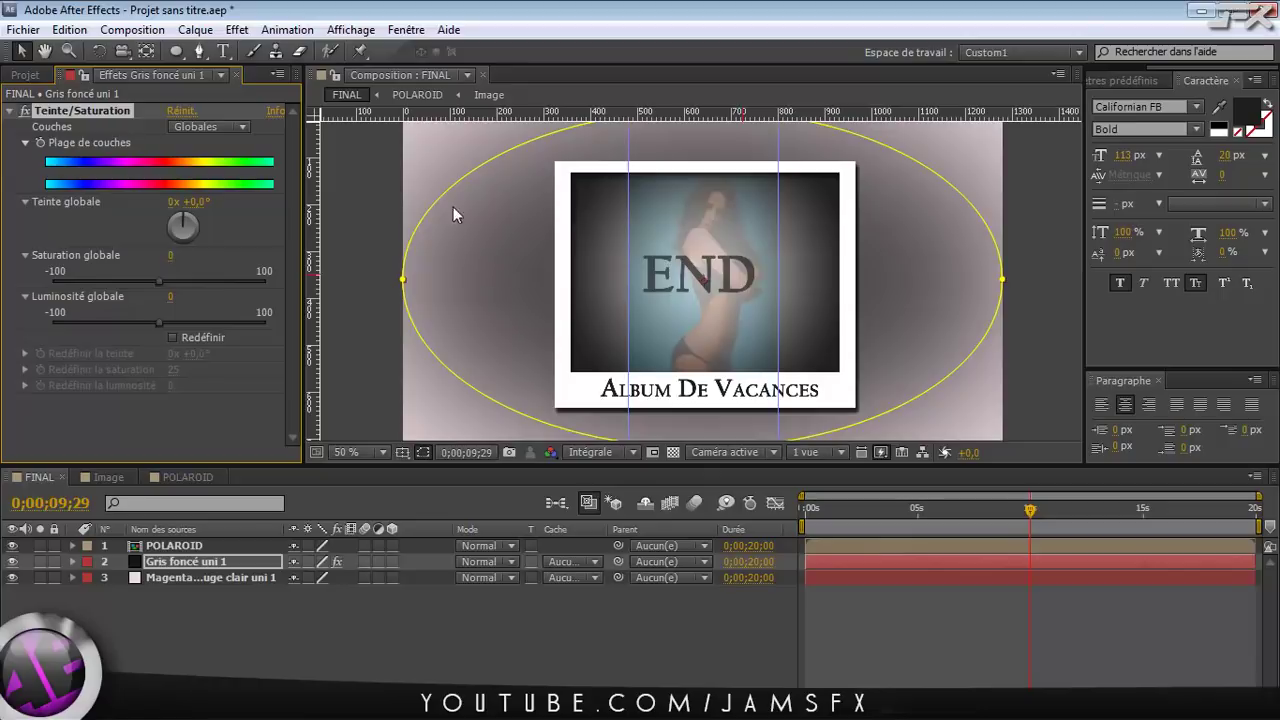
left_click(319, 641)
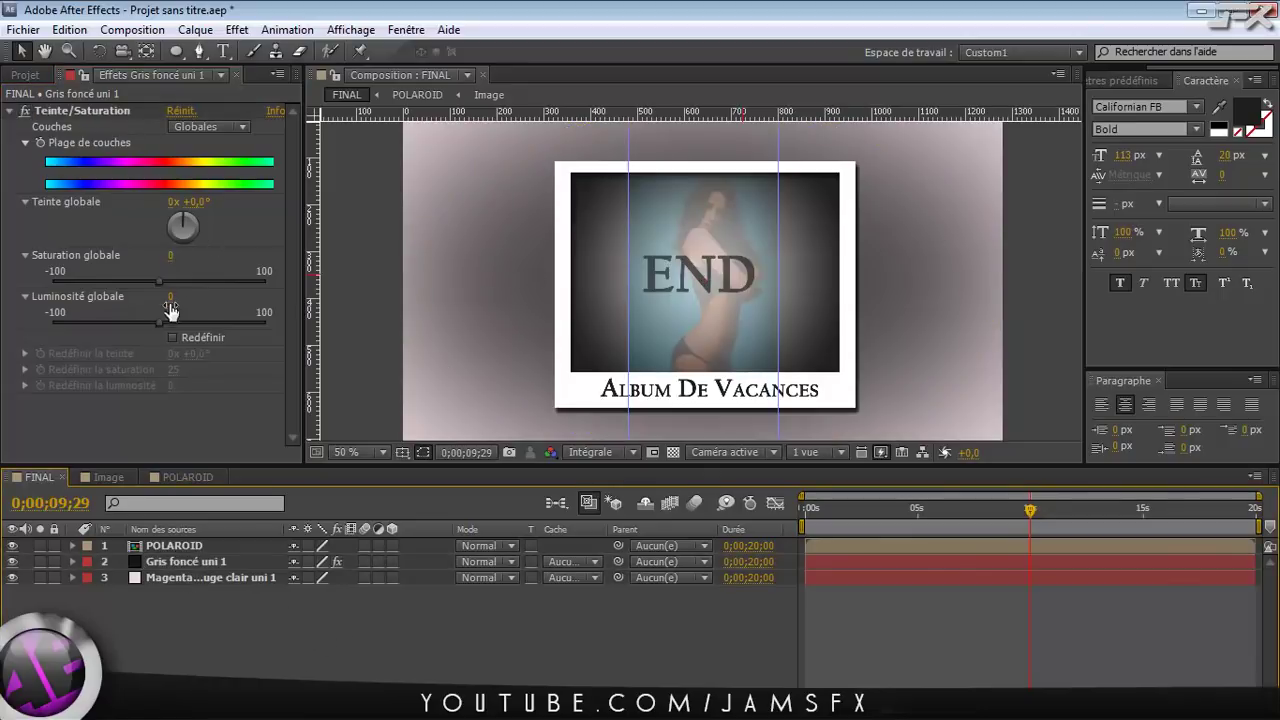
Enable Redéfinir in the dark grey solid's Teinte/Saturation effect and set a 0° hue keyframe at 0;00;00;25
key("KP_0")
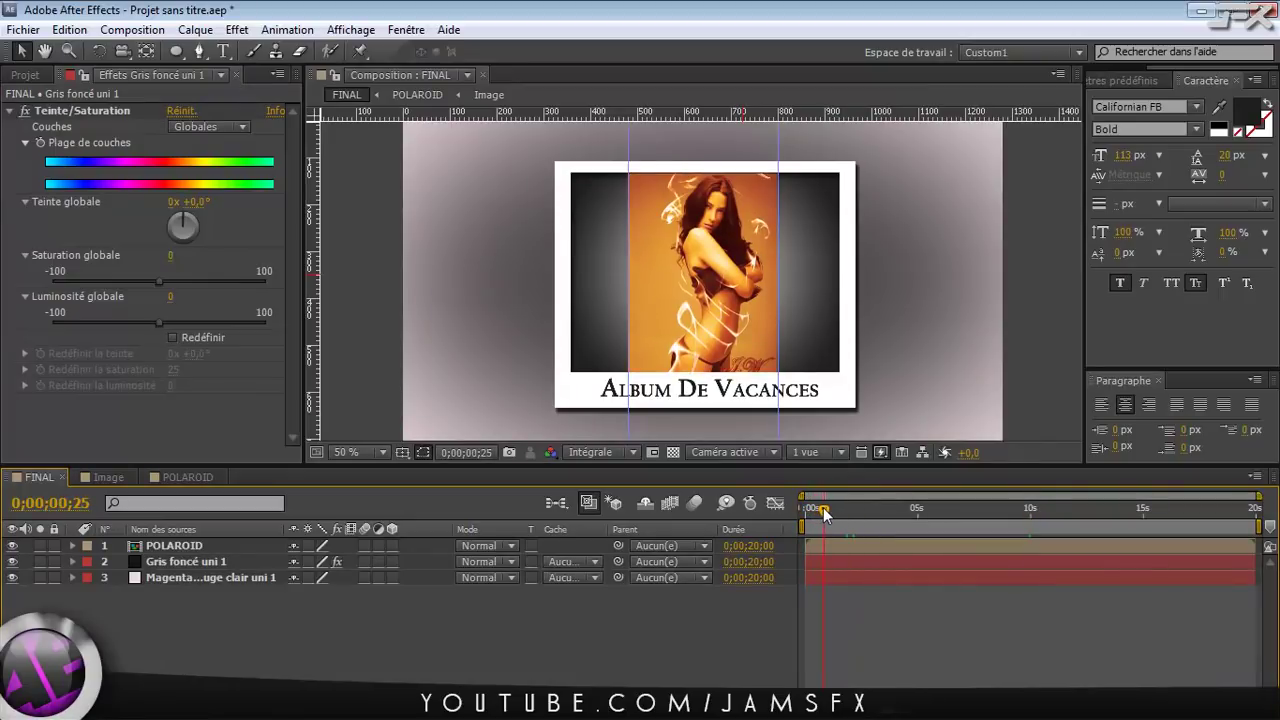
left_click(169, 339)
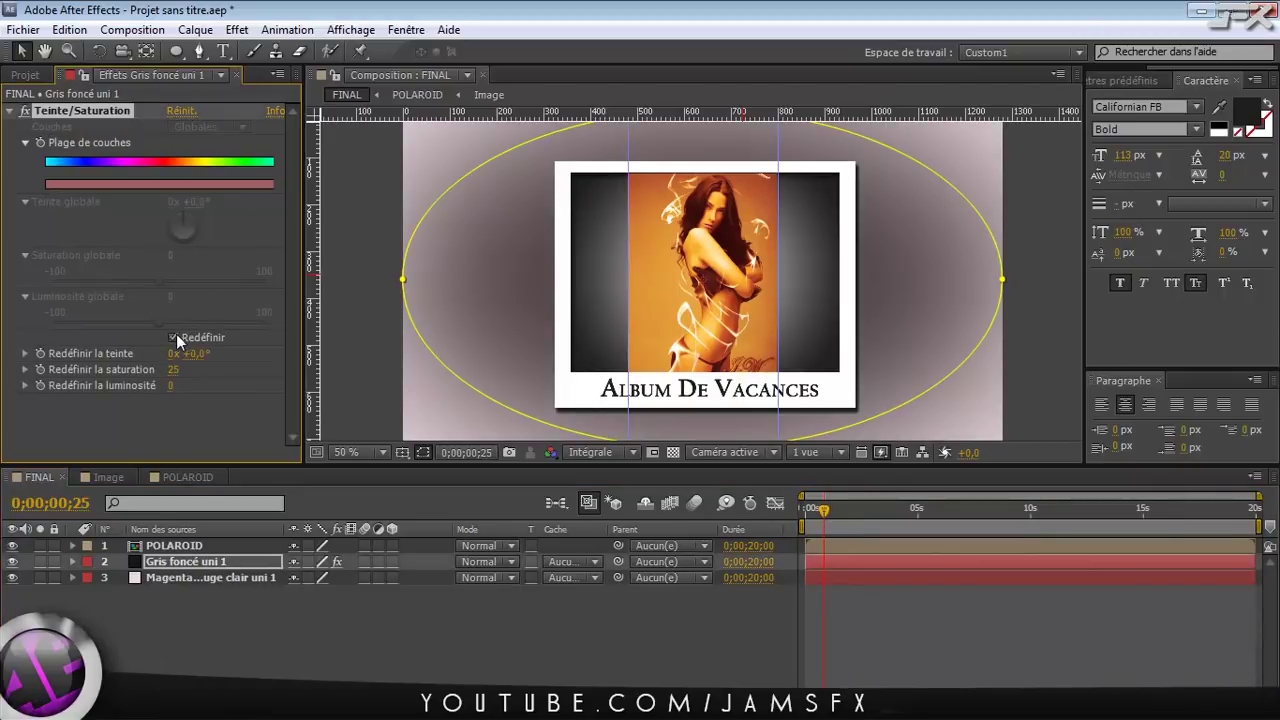
left_click(40, 354)
Set the redefined hue to 14° at 0;00;03;16 and the redefined saturation to 49
left_click_drag(827, 512, 885, 519)
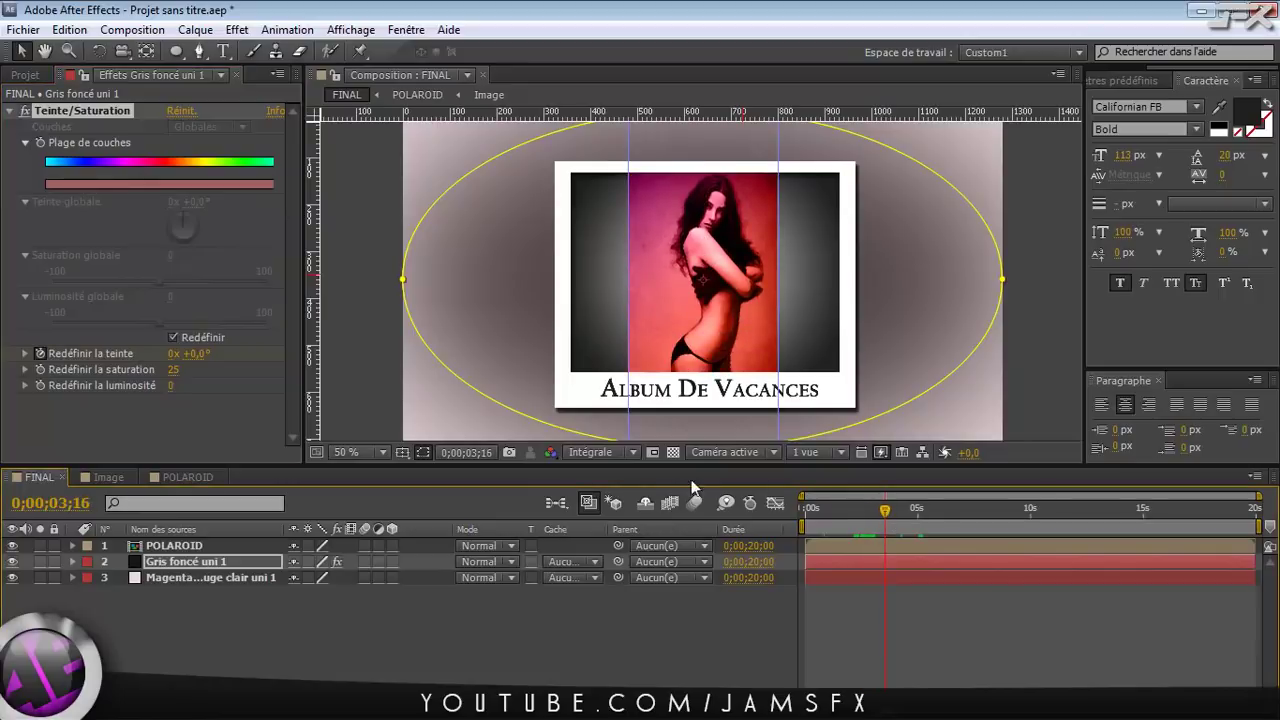
mouse_move(190, 354)
left_mouse_down()
mouse_move(310, 356)
mouse_move(194, 370)
left_mouse_up()
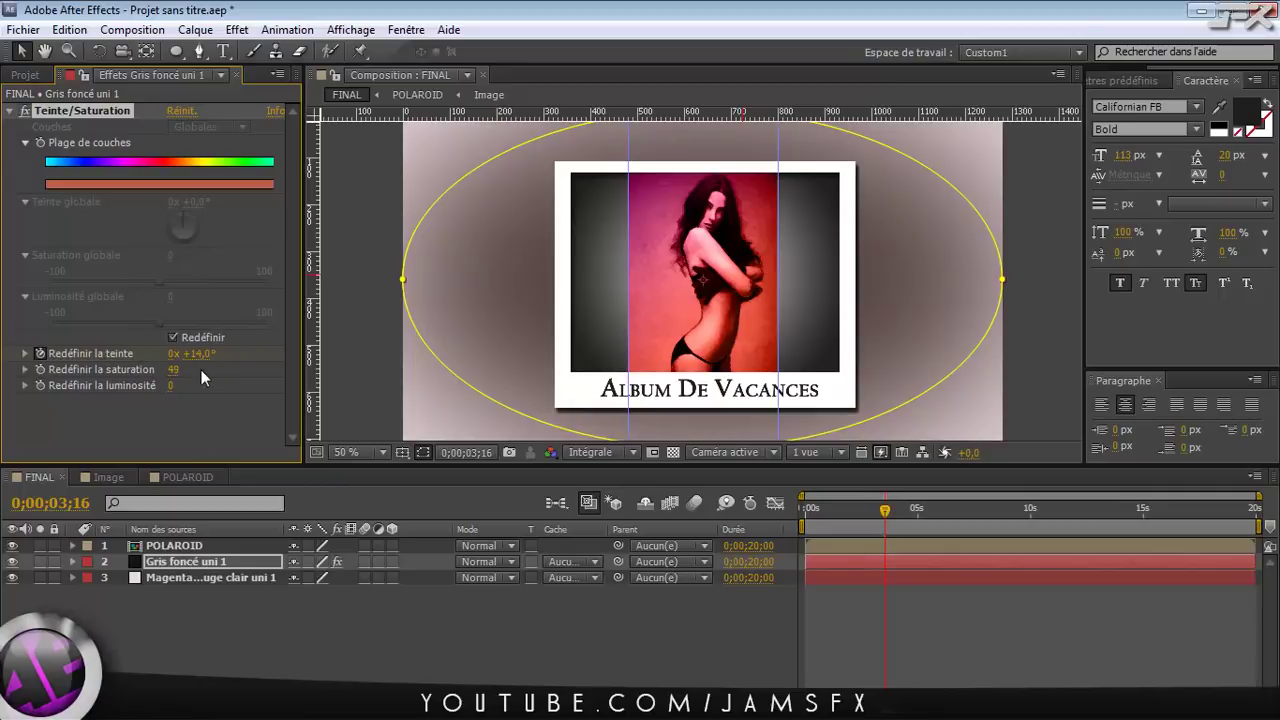
left_click_drag(884, 516, 824, 520)
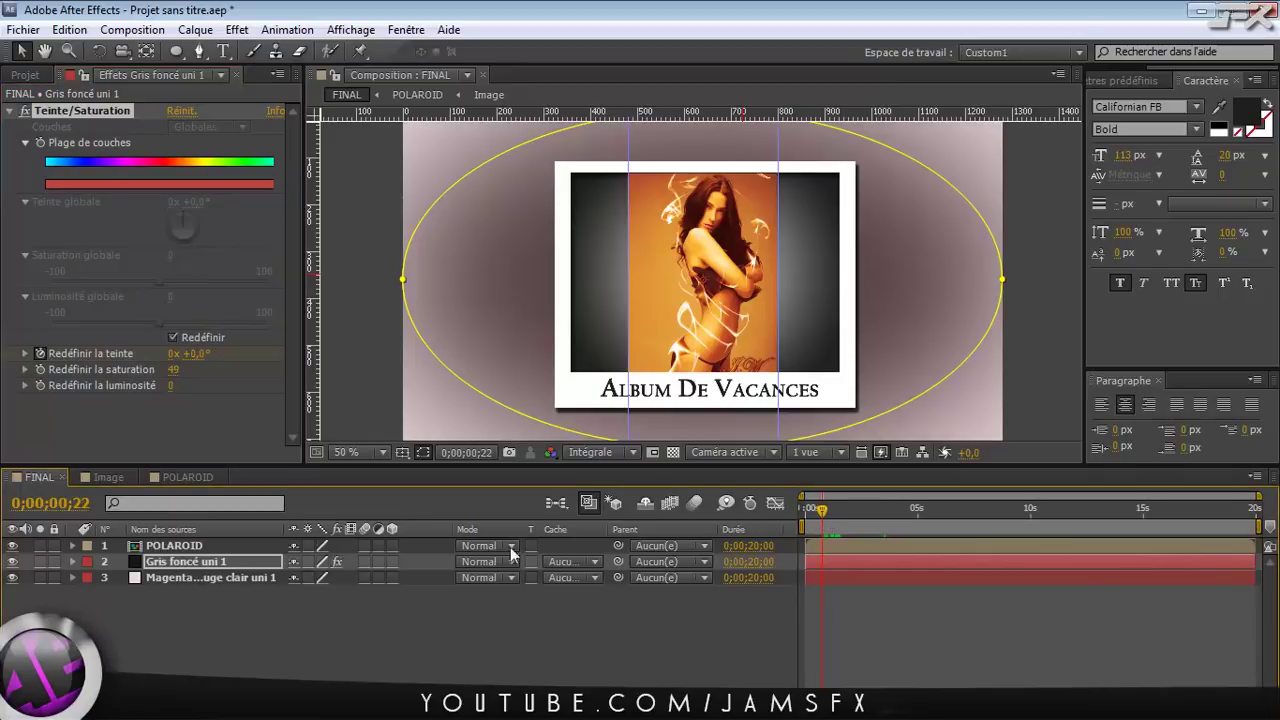
Reveal the dark grey solid's hue keyframes and review the background colour change between them
left_click(240, 547)
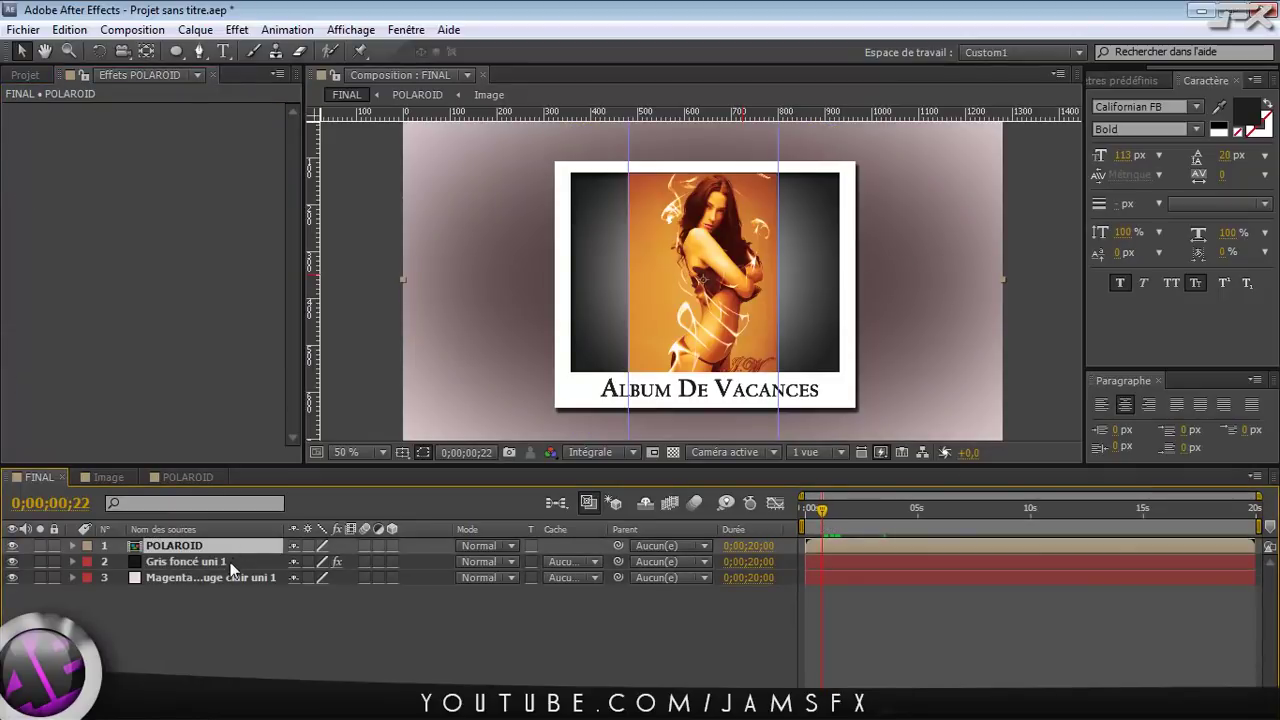
left_click(230, 562)
key("u")
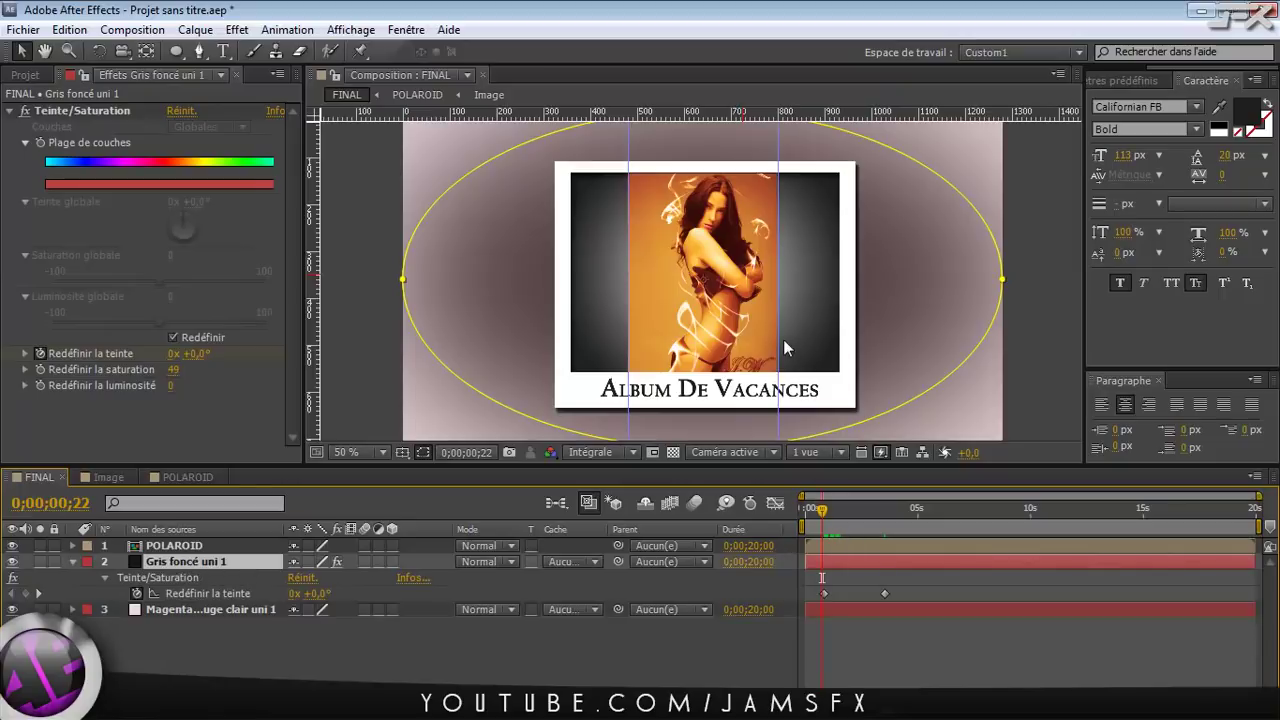
key("comma")
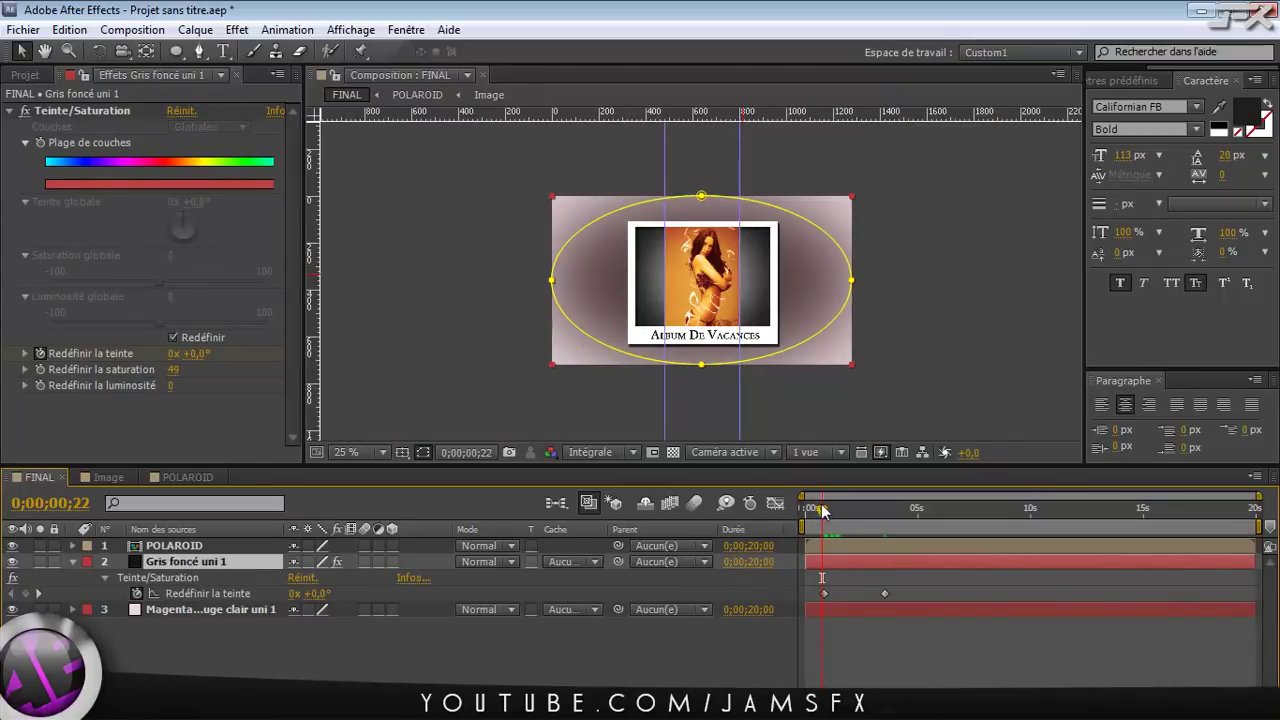
left_click_drag(822, 511, 871, 515)
left_click_drag(893, 514, 884, 514)
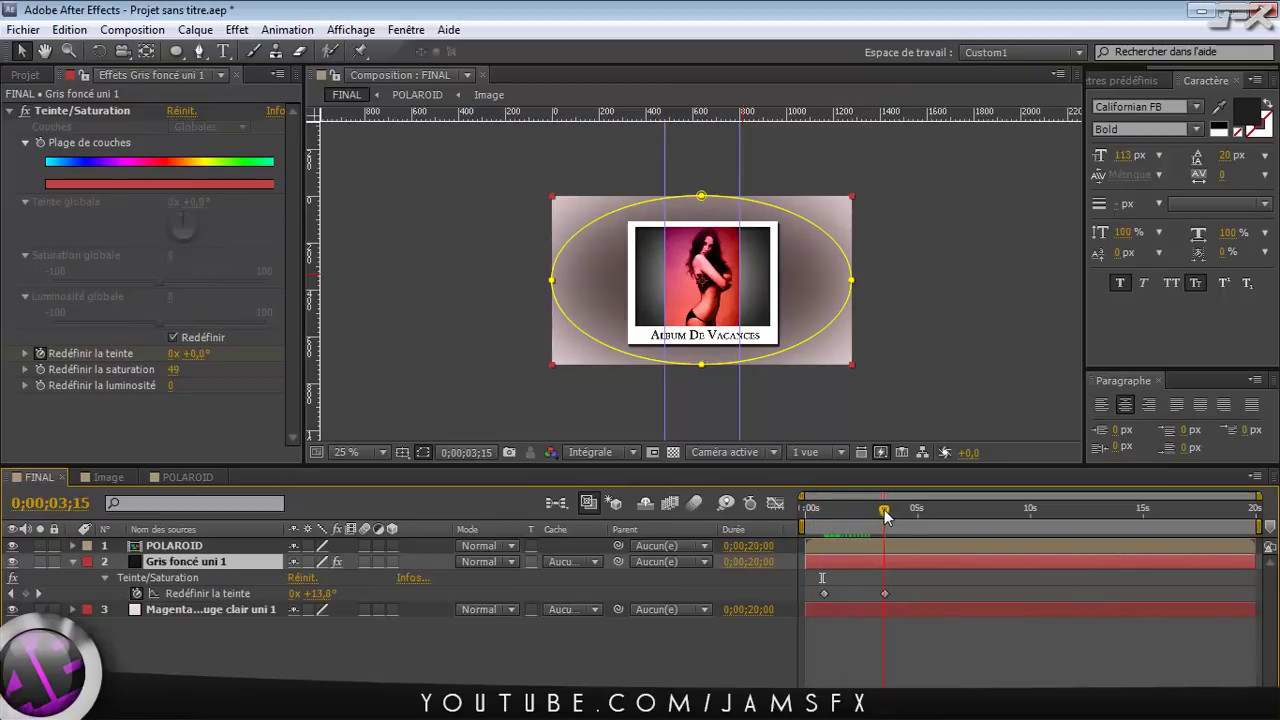
left_click(72, 561)
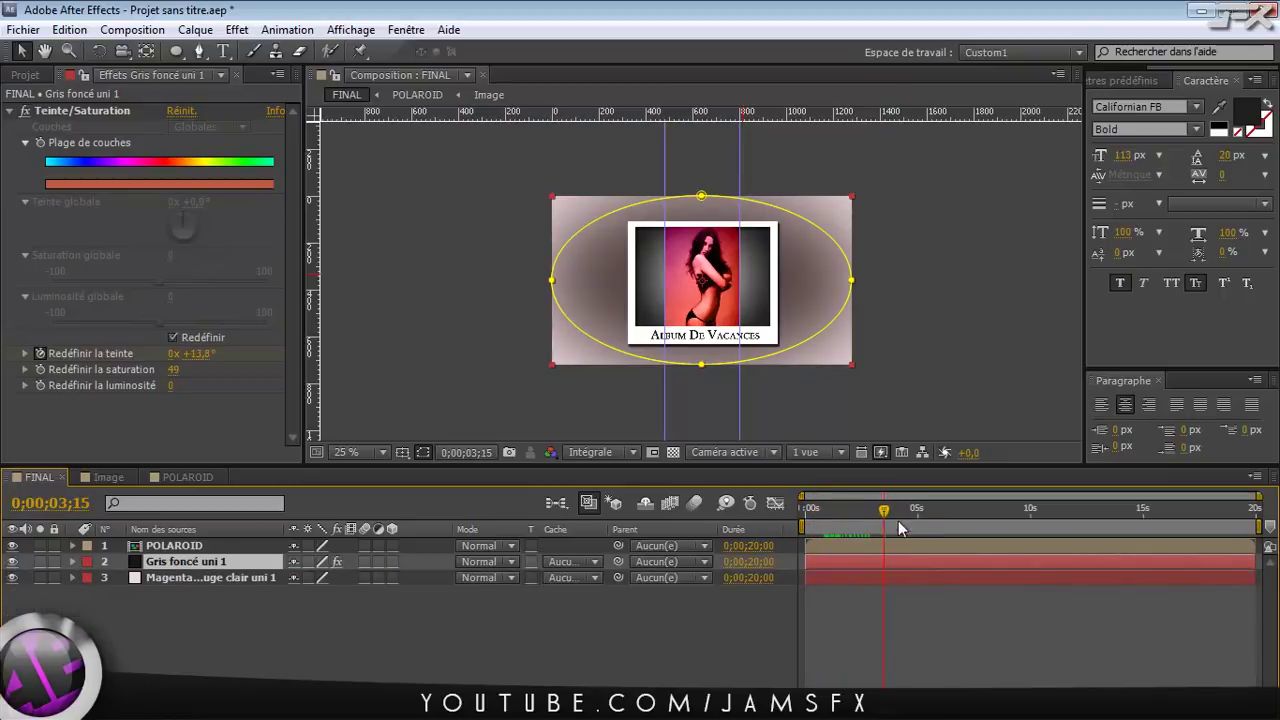
left_click_drag(884, 510, 855, 510)
left_click(212, 546)
key("Home")
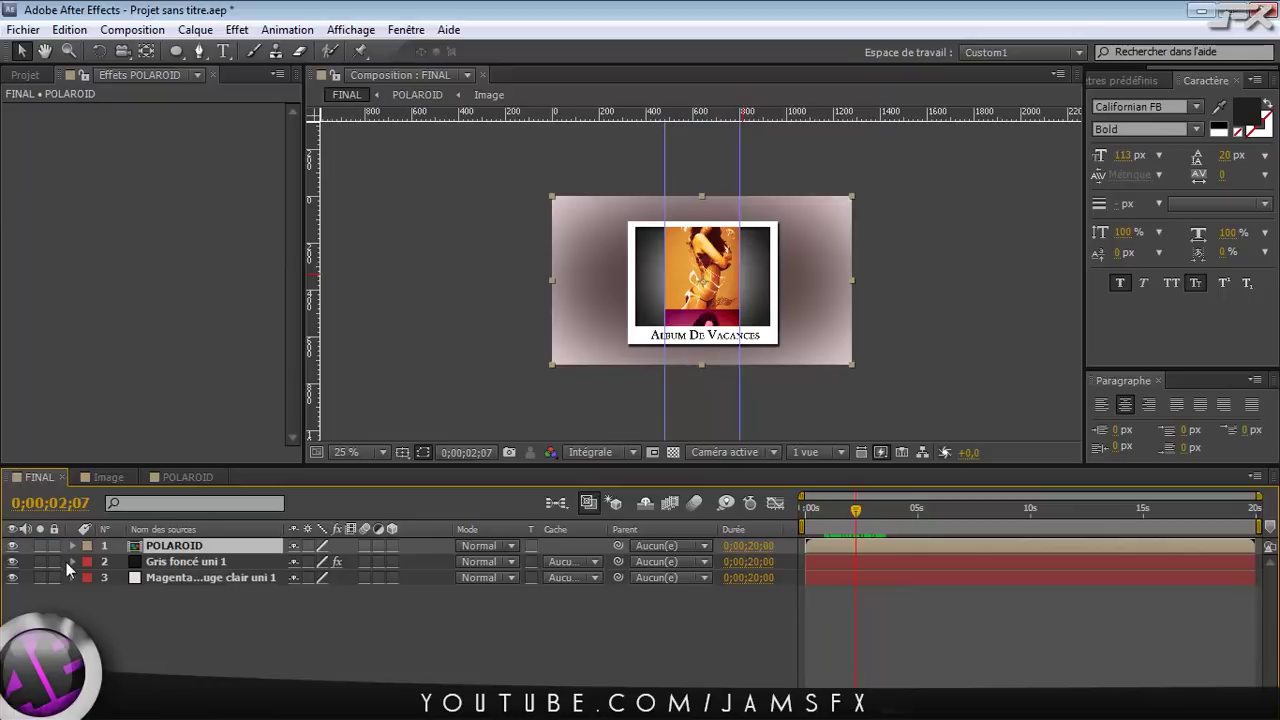
Ease the hue keyframe at 0;00;03;16 and add a hue keyframe of 227° at 0;00;07;03
left_click(72, 562)
left_click(154, 562)
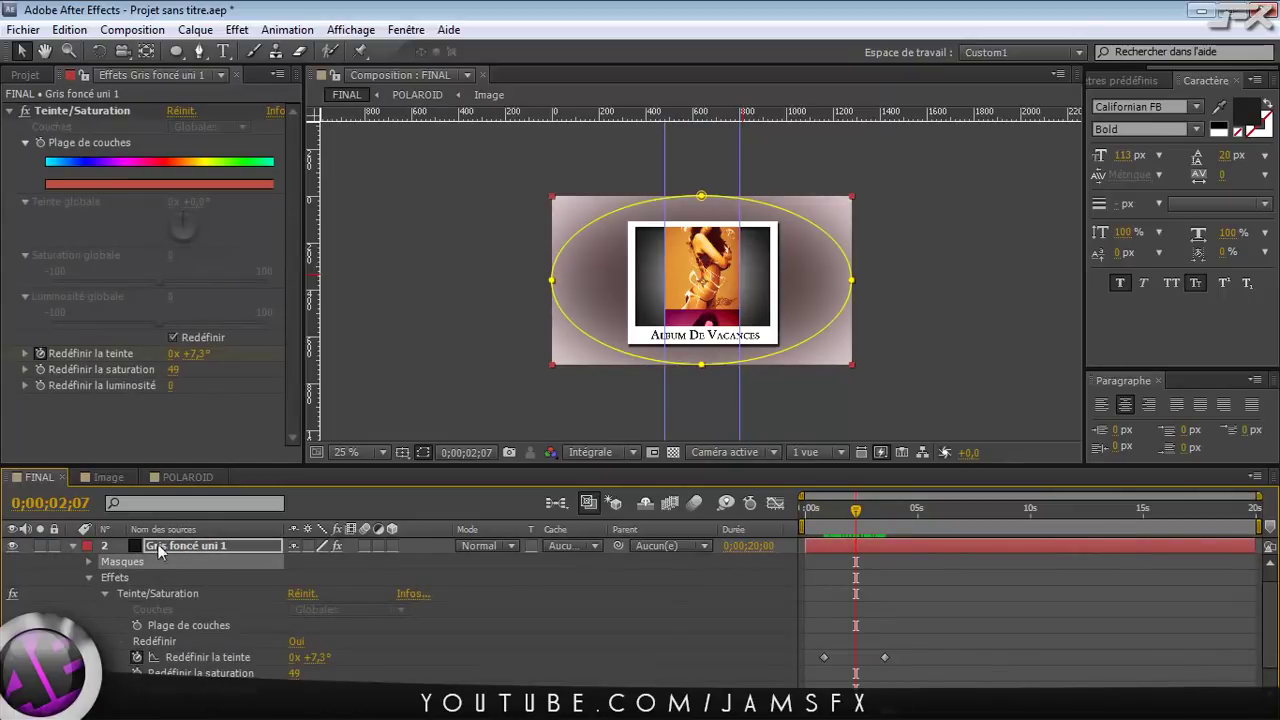
left_click(884, 657)
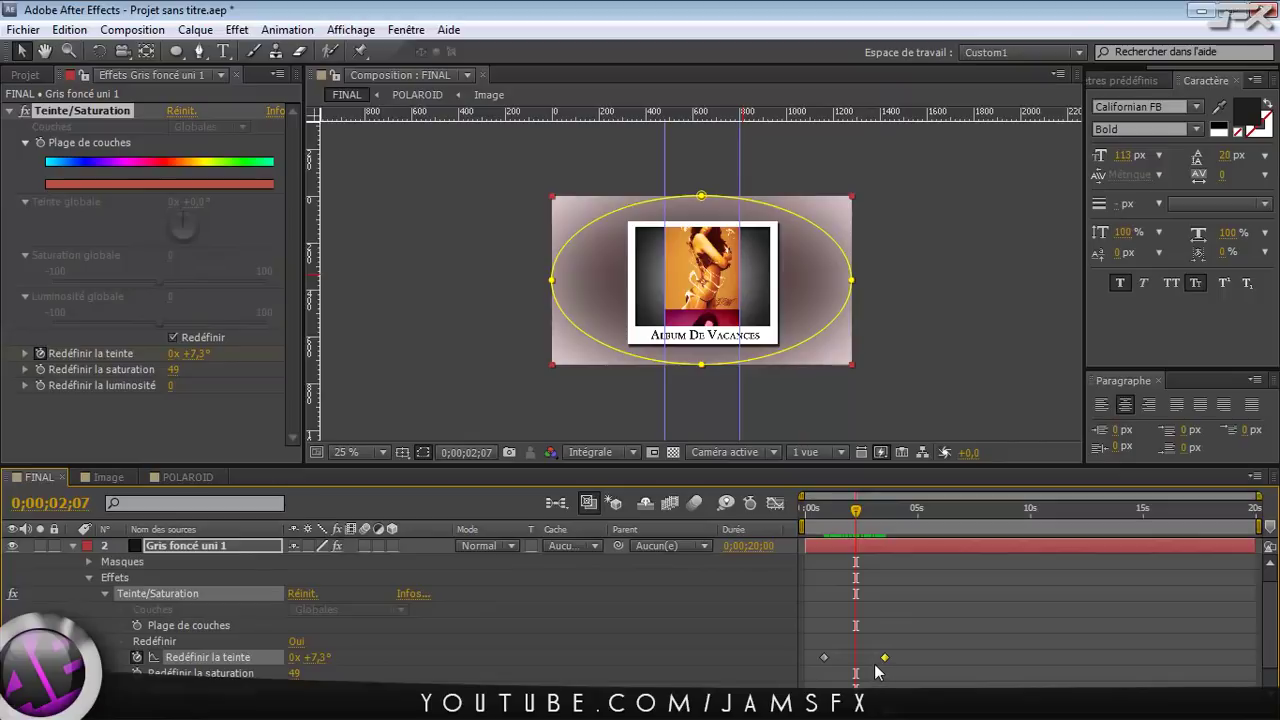
left_click_drag(856, 512, 966, 514)
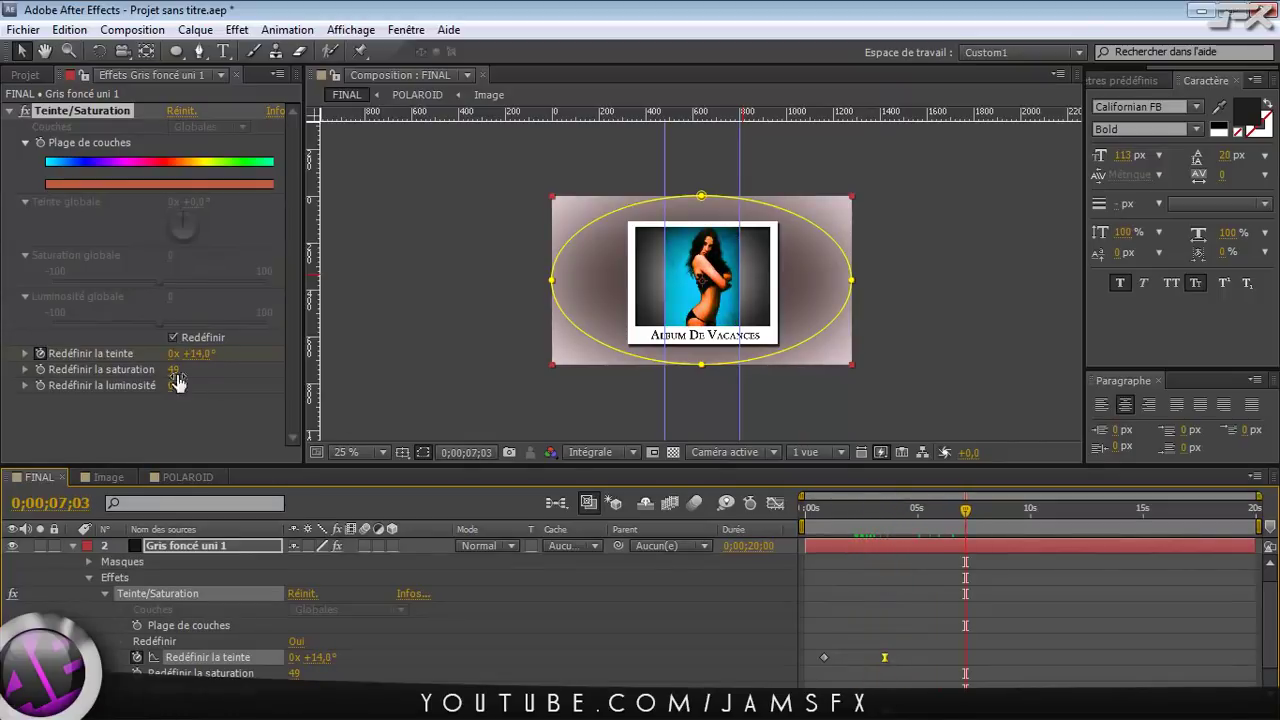
left_click_drag(194, 356, 404, 361)
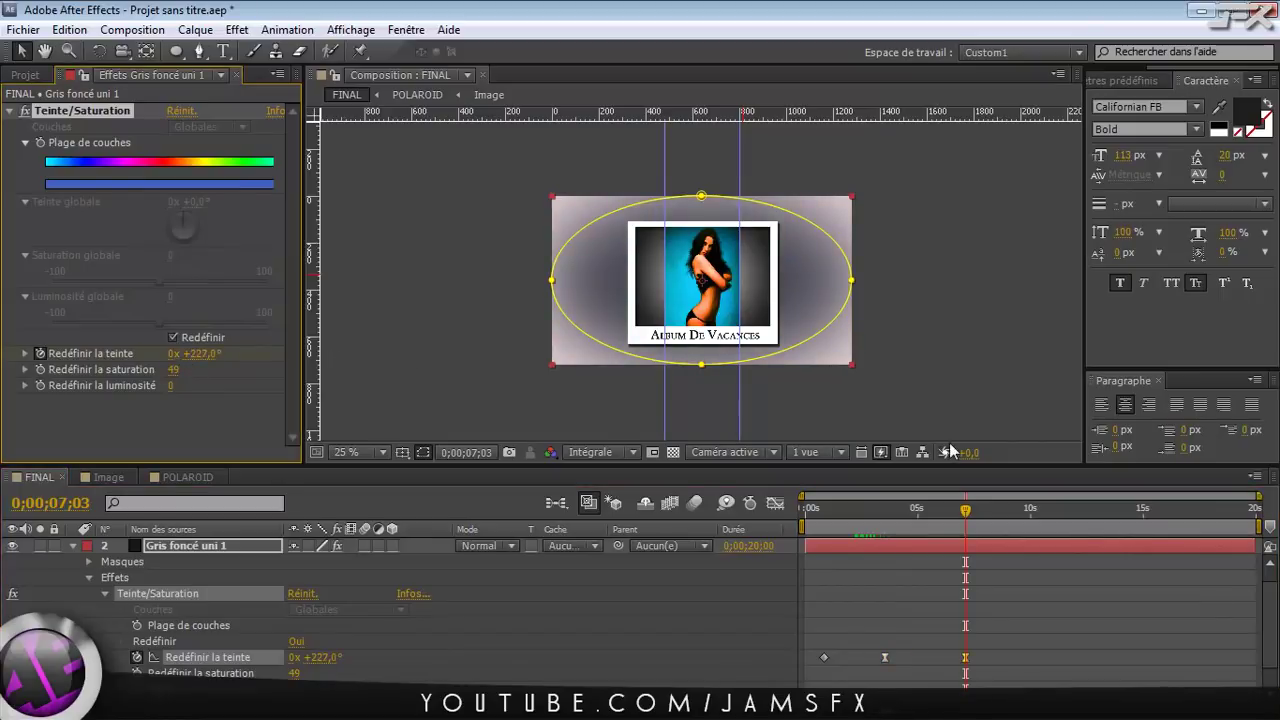
Add a hue keyframe of 3x+101° at 0;00;11;27 and collapse the dark grey solid's properties
left_click(1071, 511)
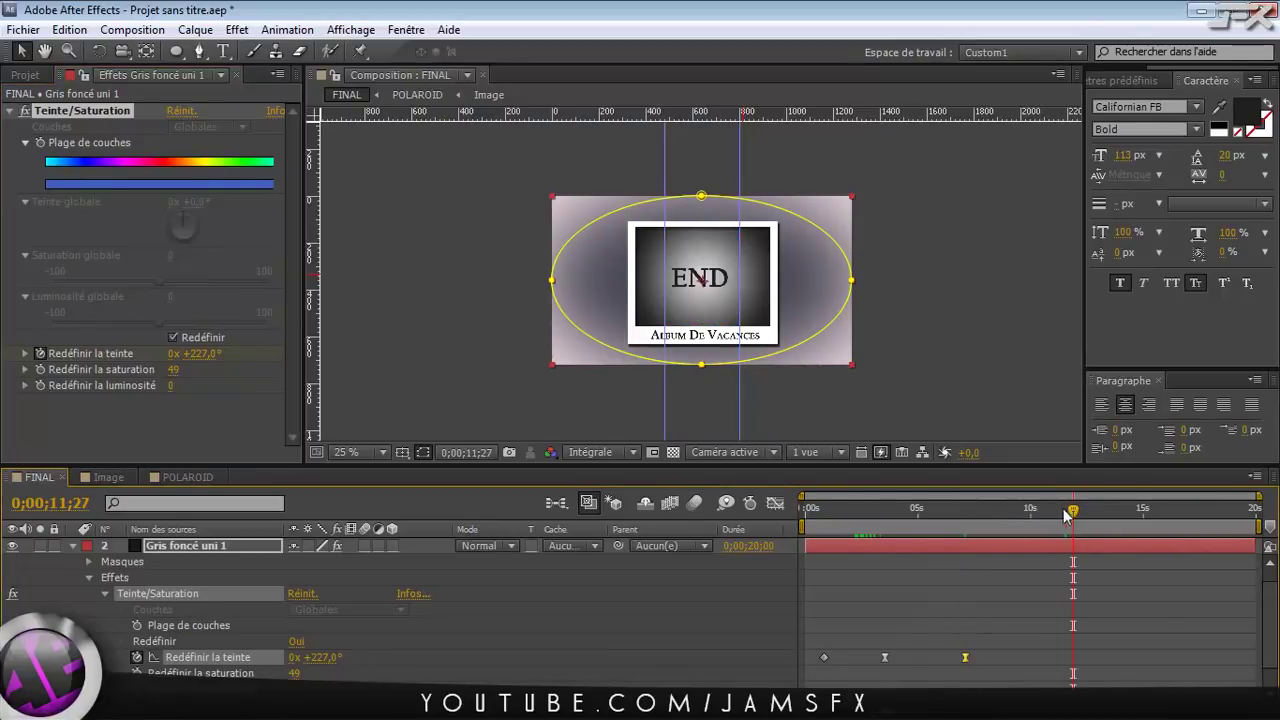
left_click_drag(198, 354, 1100, 362)
left_click_drag(1073, 510, 180, 530)
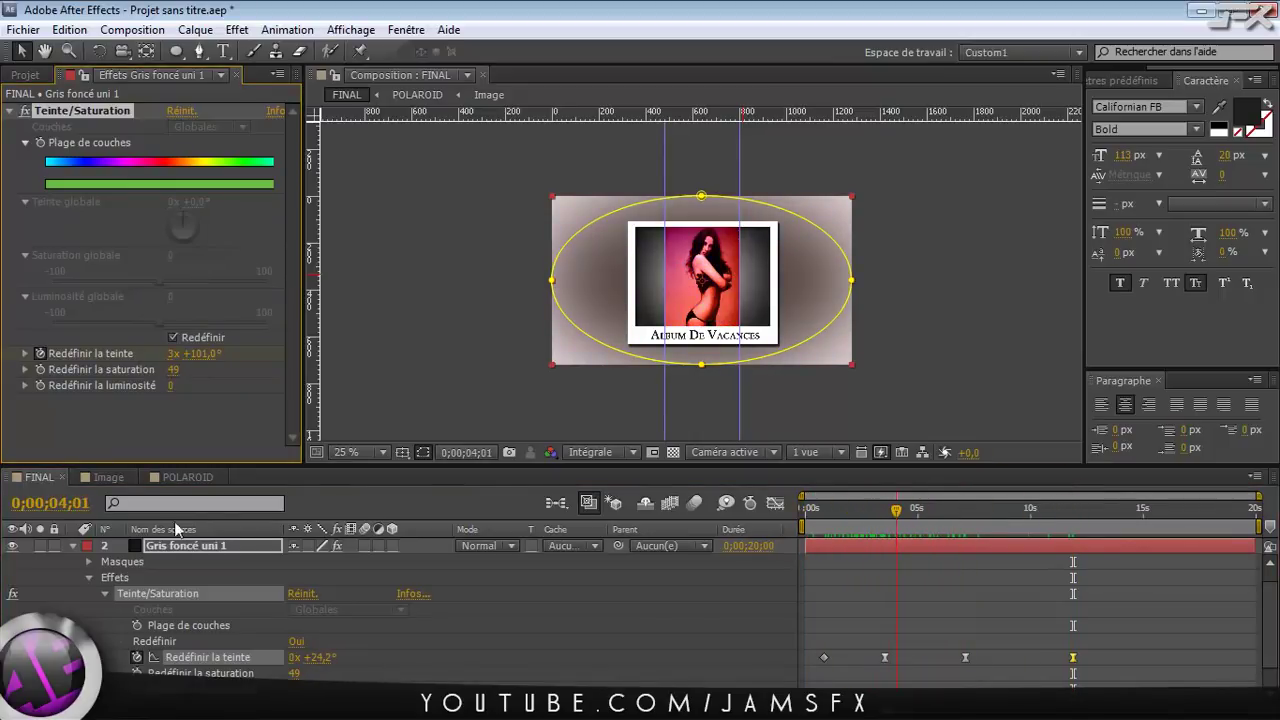
left_click(73, 546)
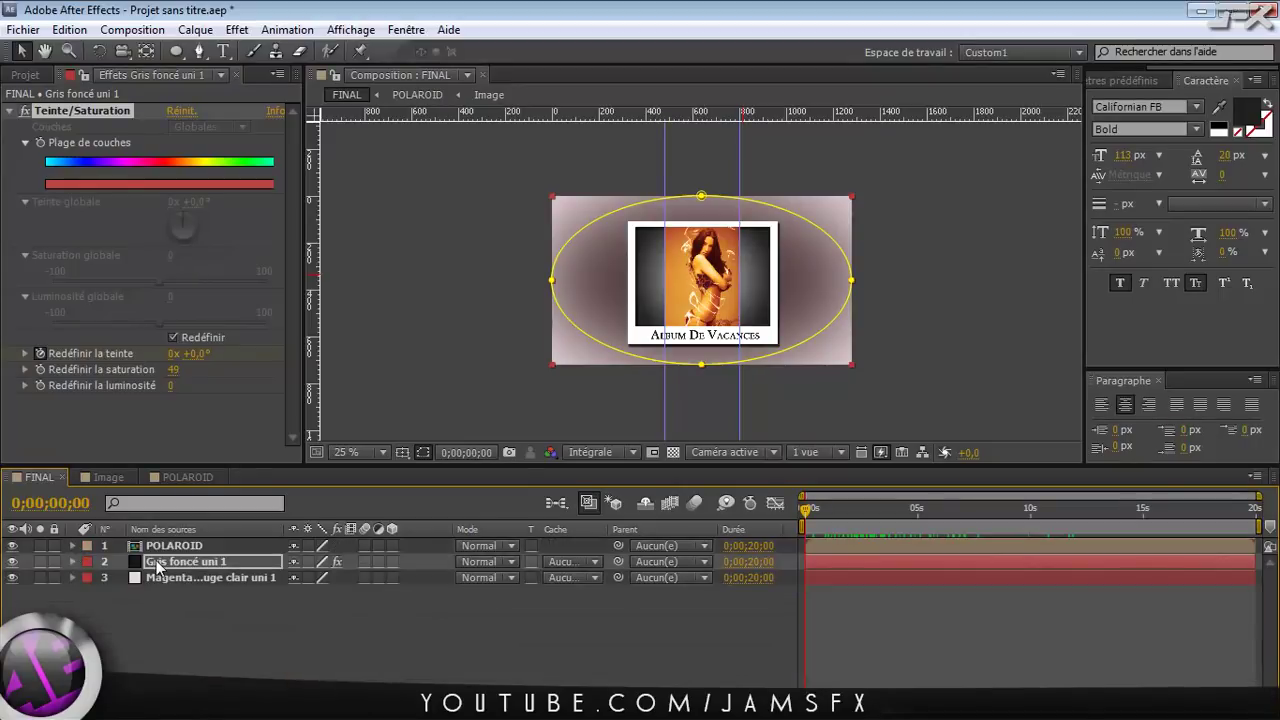
Set the dark grey solid's mask expansion to 48 pixels and its mask opacity to 60%
key("m")
key("m")
key("m")
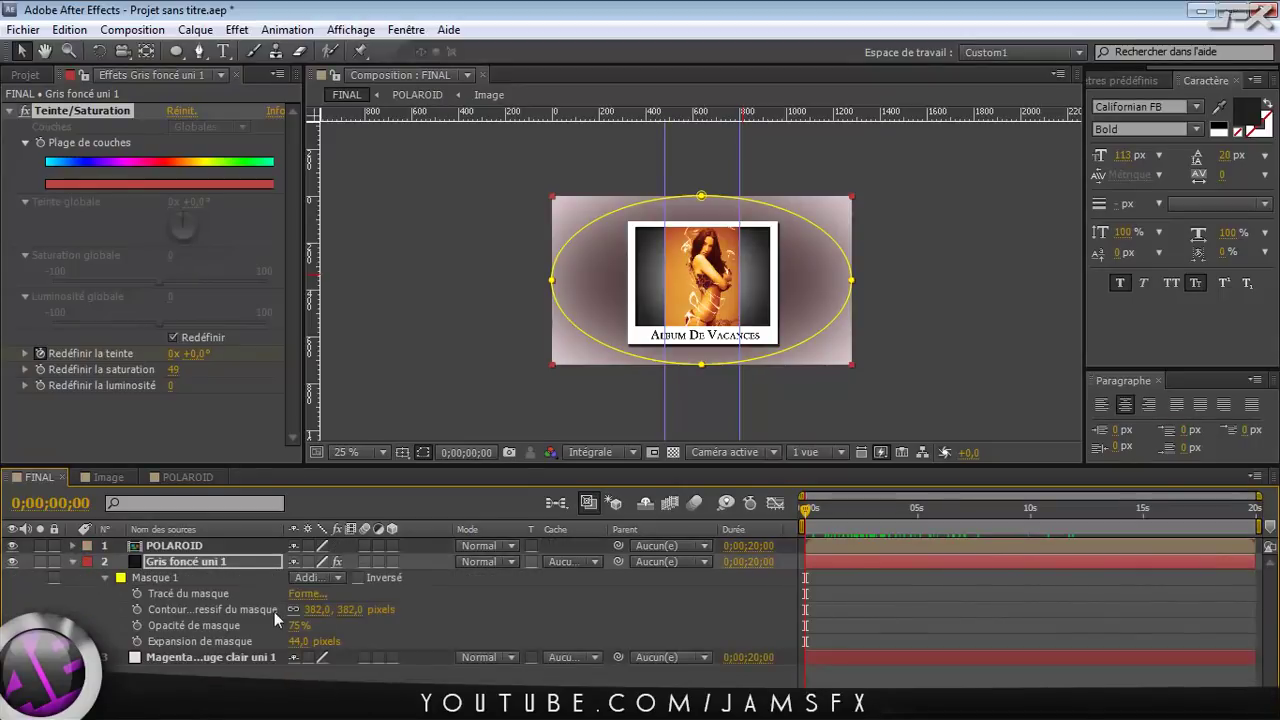
left_click_drag(850, 520, 922, 518)
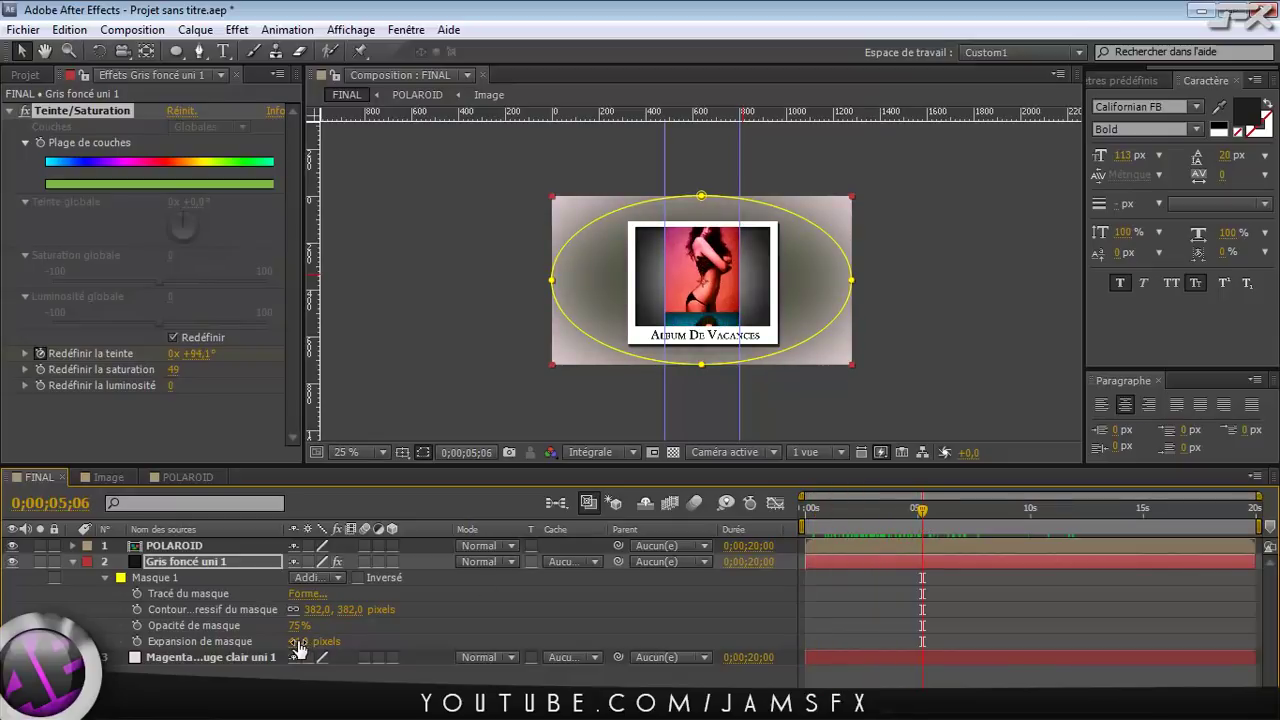
left_click_drag(297, 641, 325, 640)
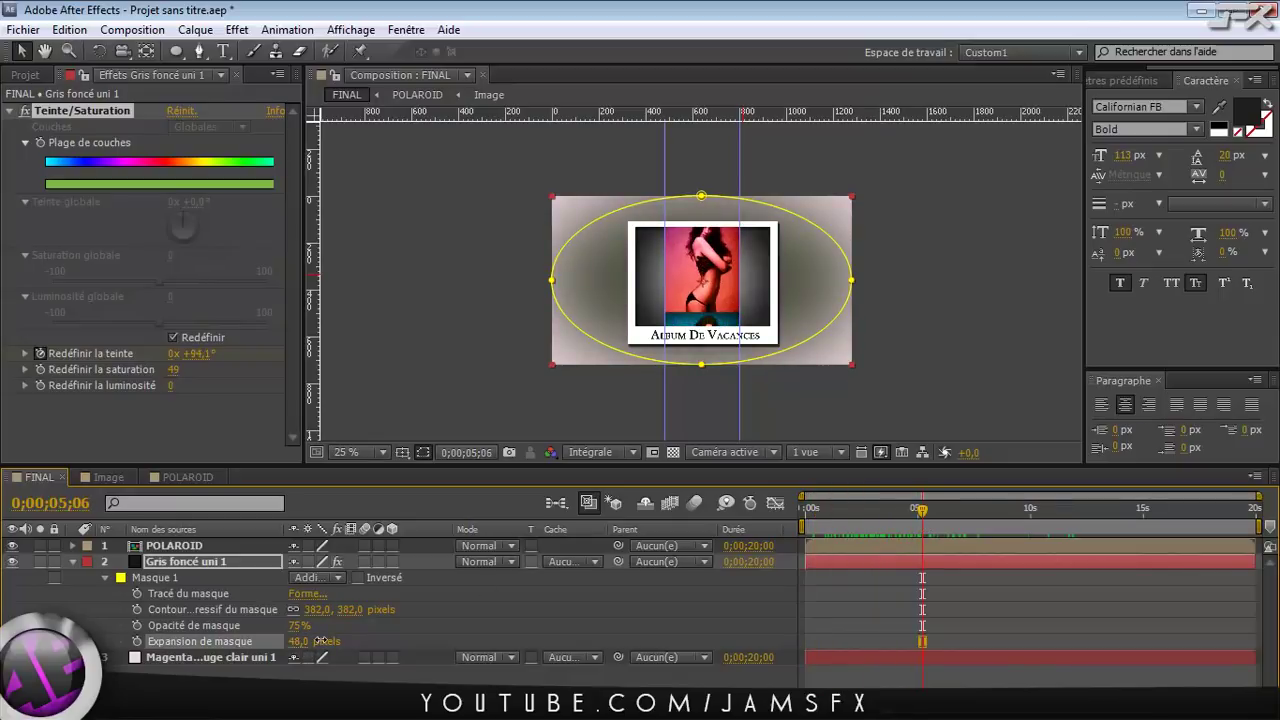
left_click(298, 625)
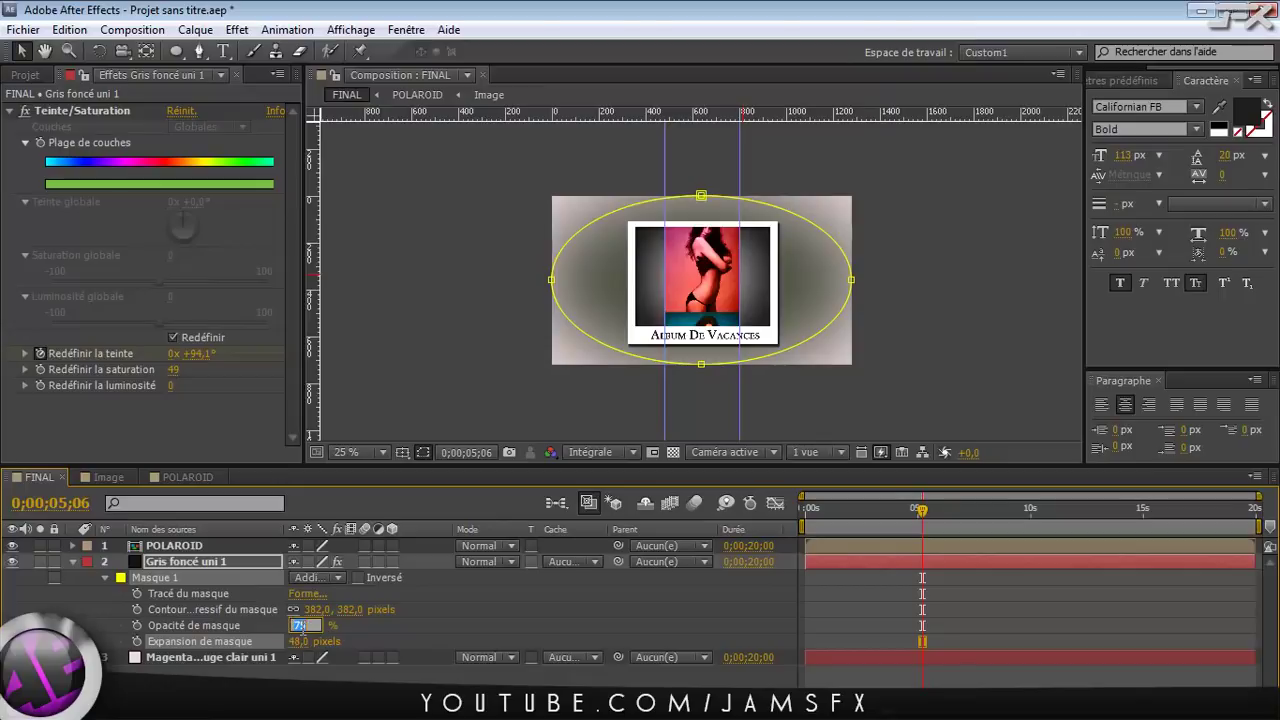
key("Return")
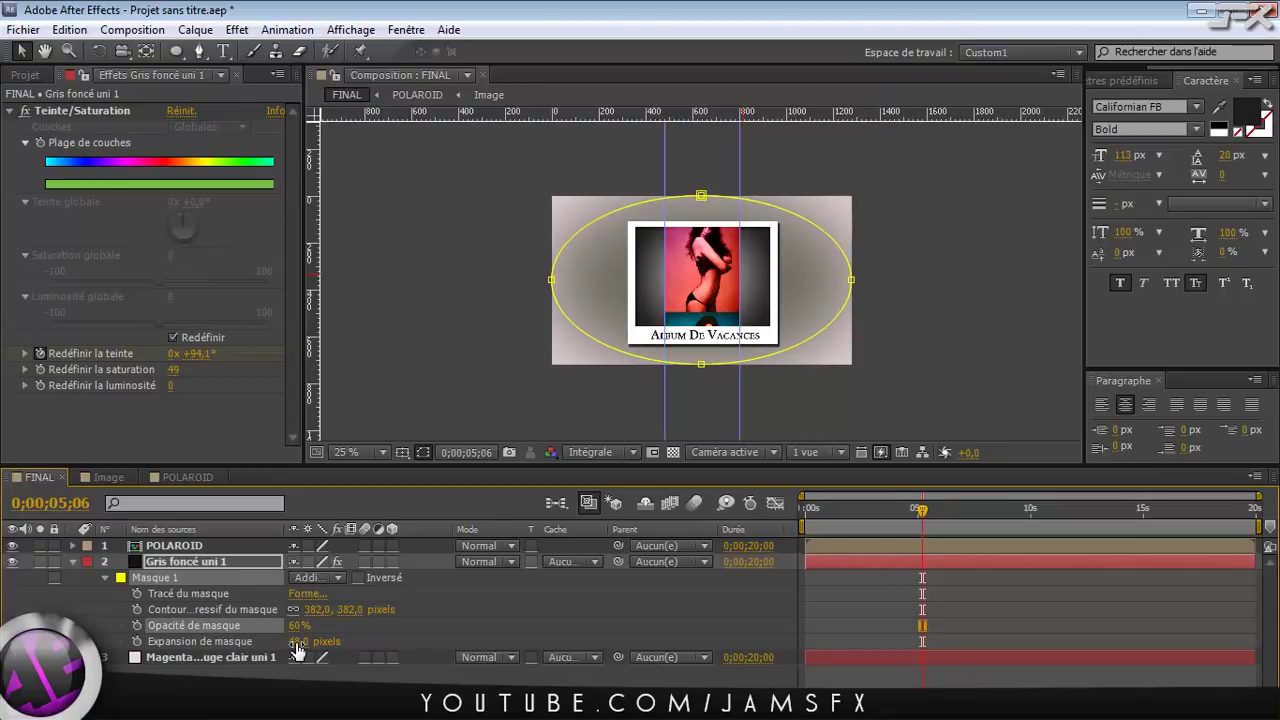
Set the dark grey solid's mask feather to 424 pixels in both directions and its mask opacity to 84%
left_click(318, 610)
type("424")
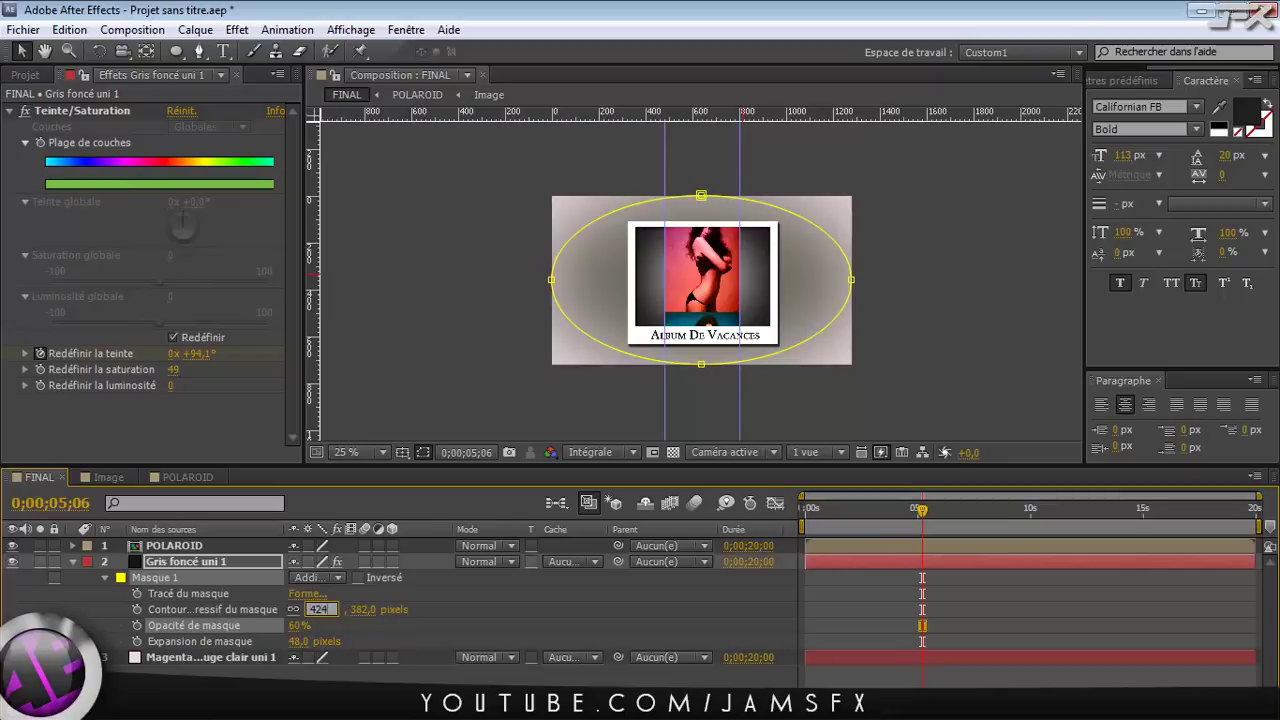
key("Return")
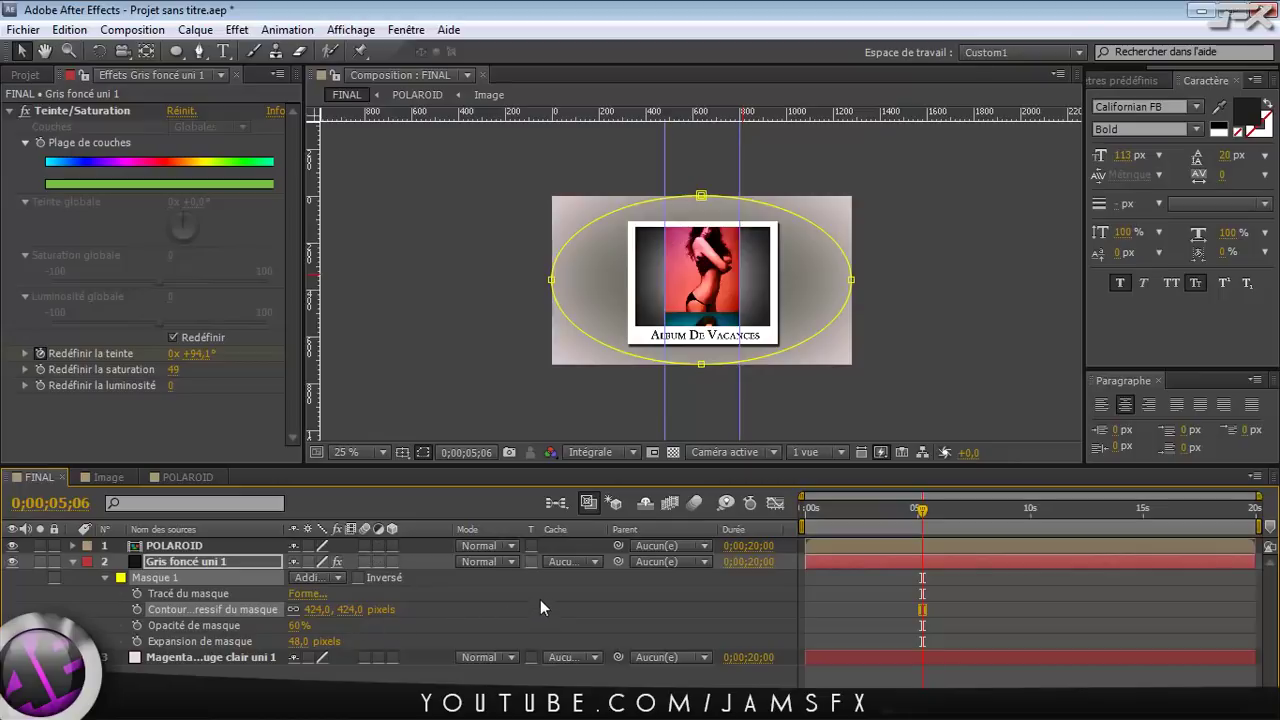
left_click_drag(296, 627, 323, 633)
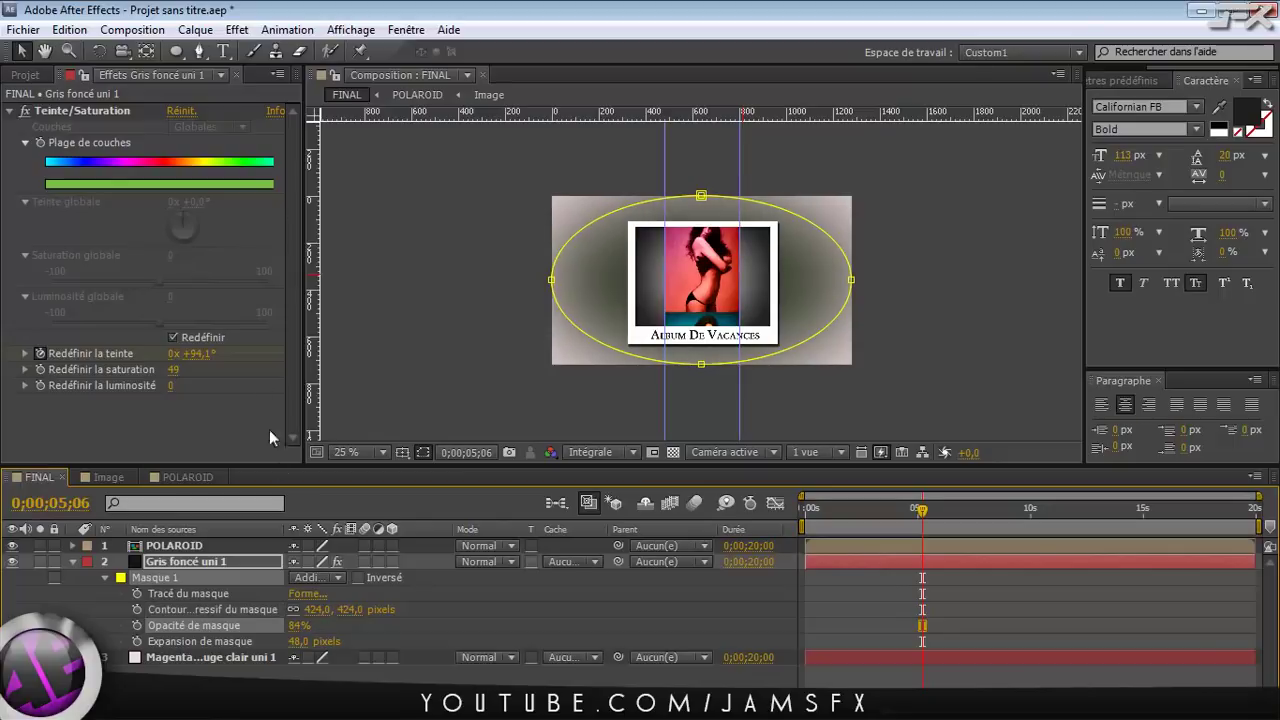
Try a redefined saturation of 100, set it to 35 instead, and check the tint at 0;00;10;14
left_click_drag(172, 370, 181, 403)
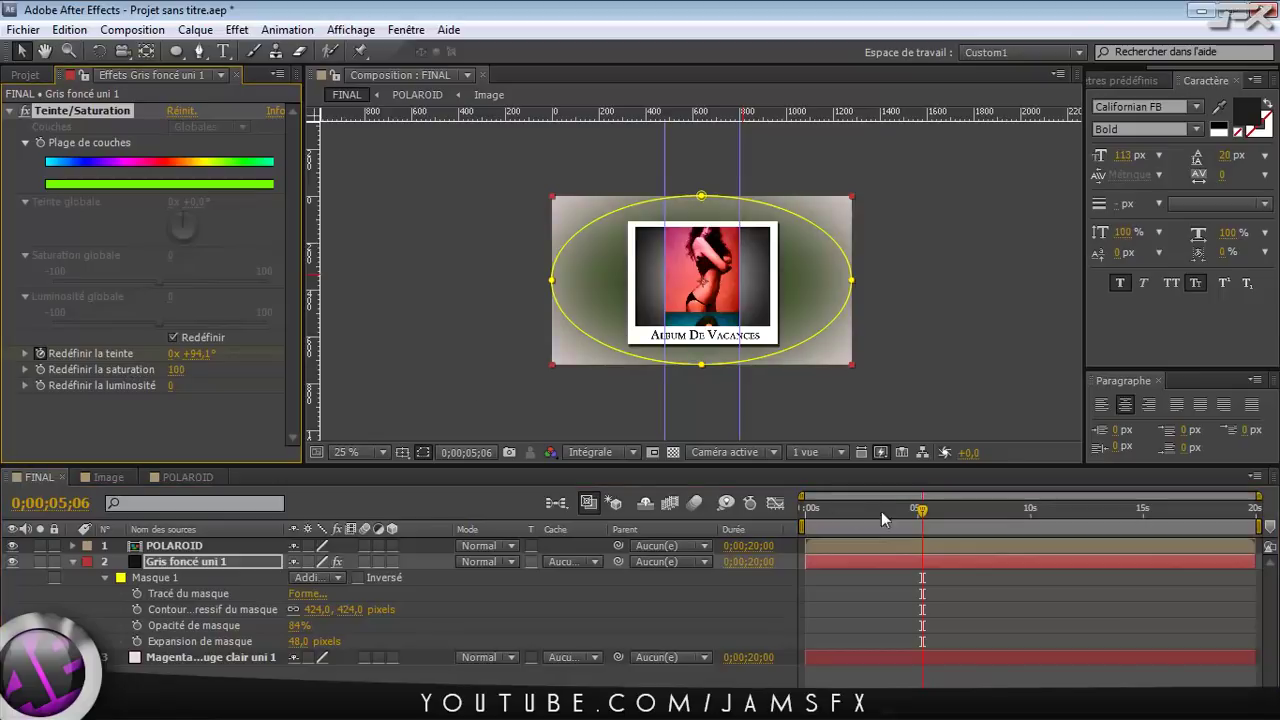
left_click(176, 369)
type("35")
key("Return")
left_click_drag(922, 510, 1045, 527)
Change the dark grey solid's colour to black in its solid settings
left_click(165, 561)
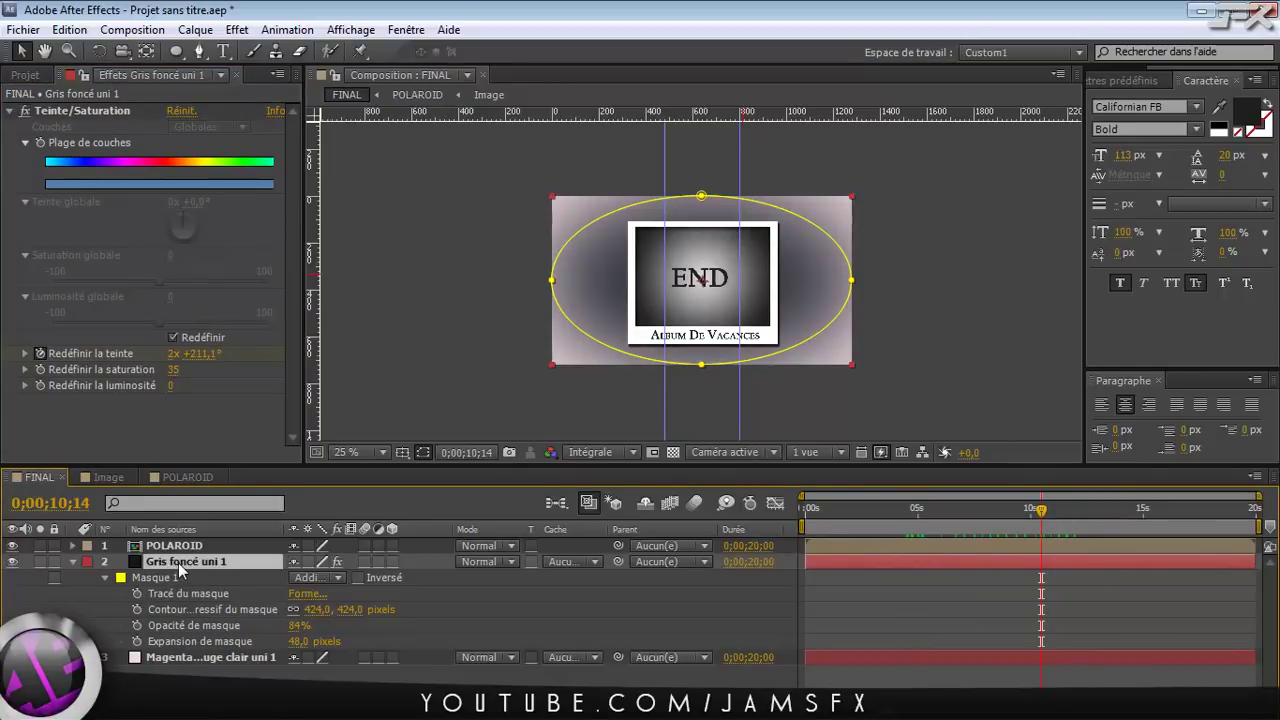
key("period")
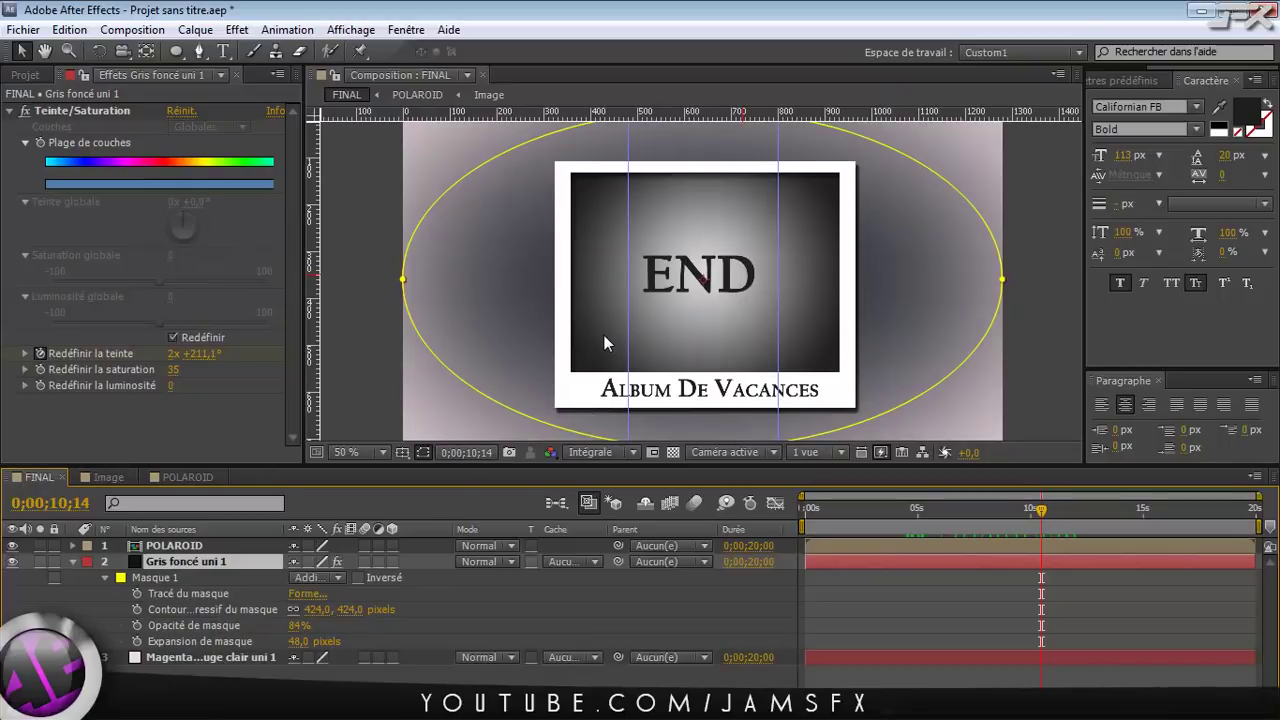
key("ctrl+shift+y")
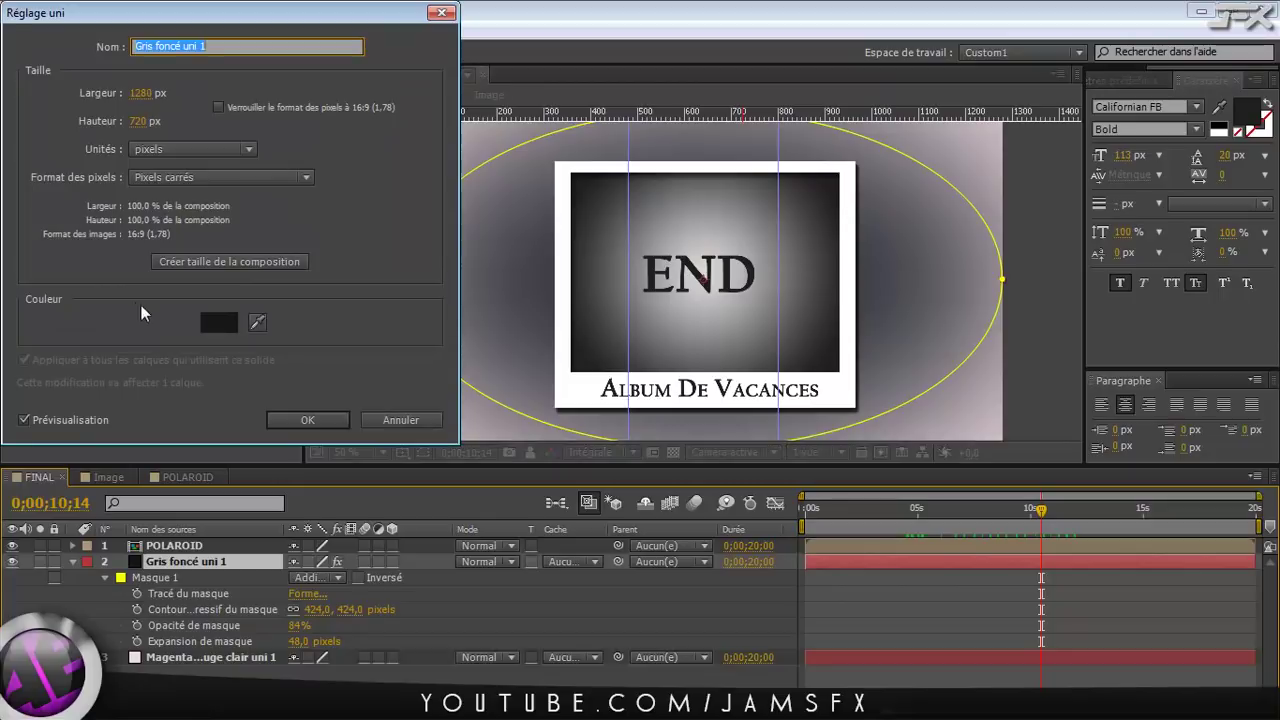
left_click(219, 322)
mouse_move(98, 202)
left_mouse_down()
mouse_move(20, 281)
mouse_move(20, 172)
mouse_move(18, 292)
left_mouse_up()
left_click(428, 47)
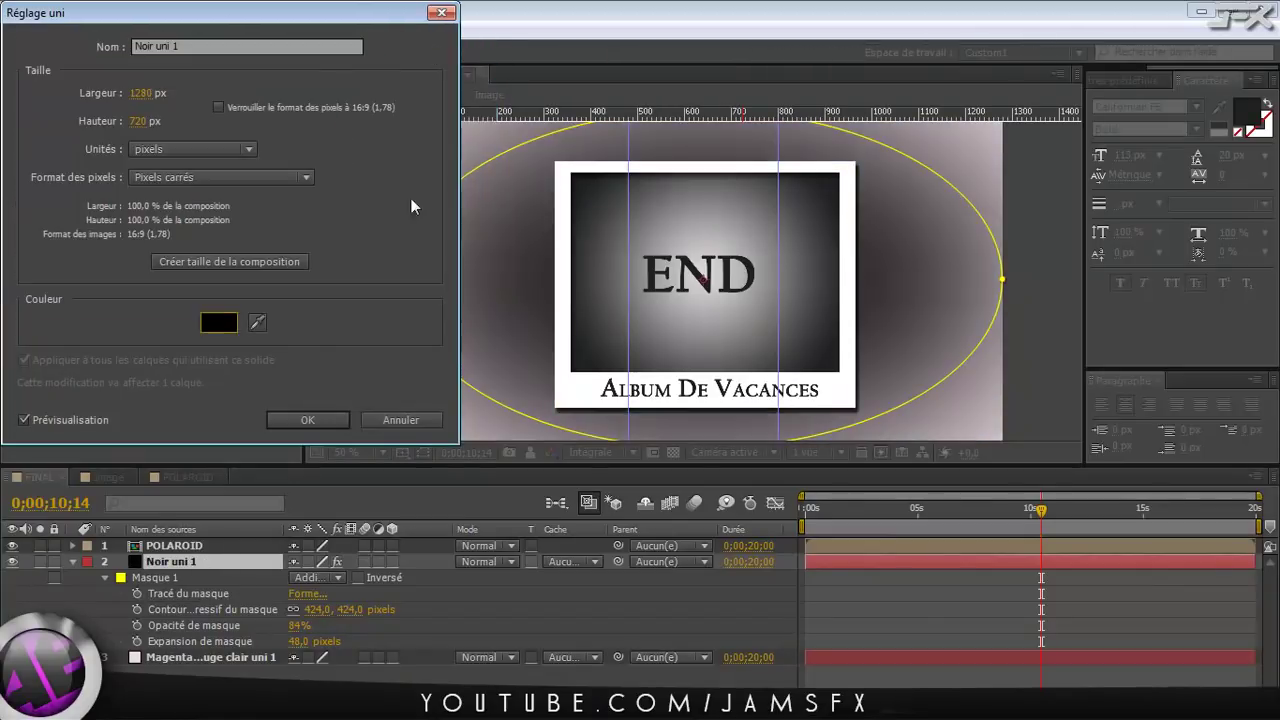
left_click(308, 420)
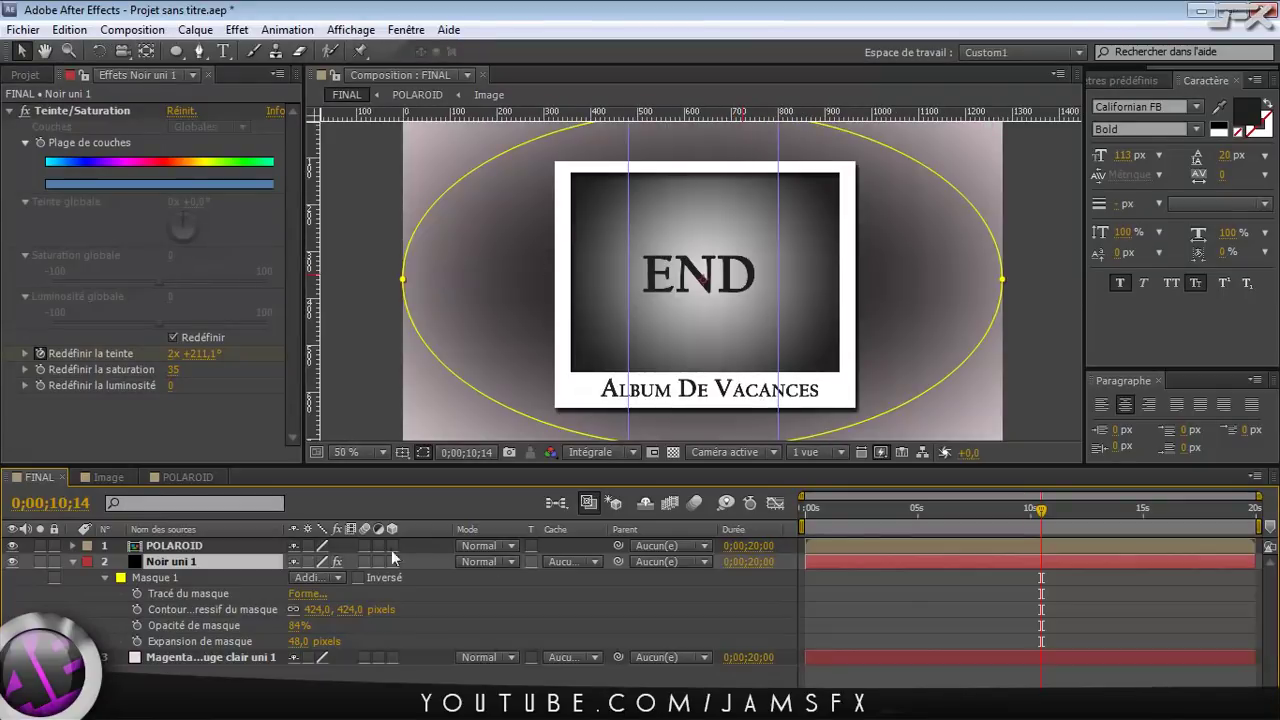
Collapse the black solid's properties and check the background at 0;00;06;03 and around 0;00;02;25
left_click(72, 562)
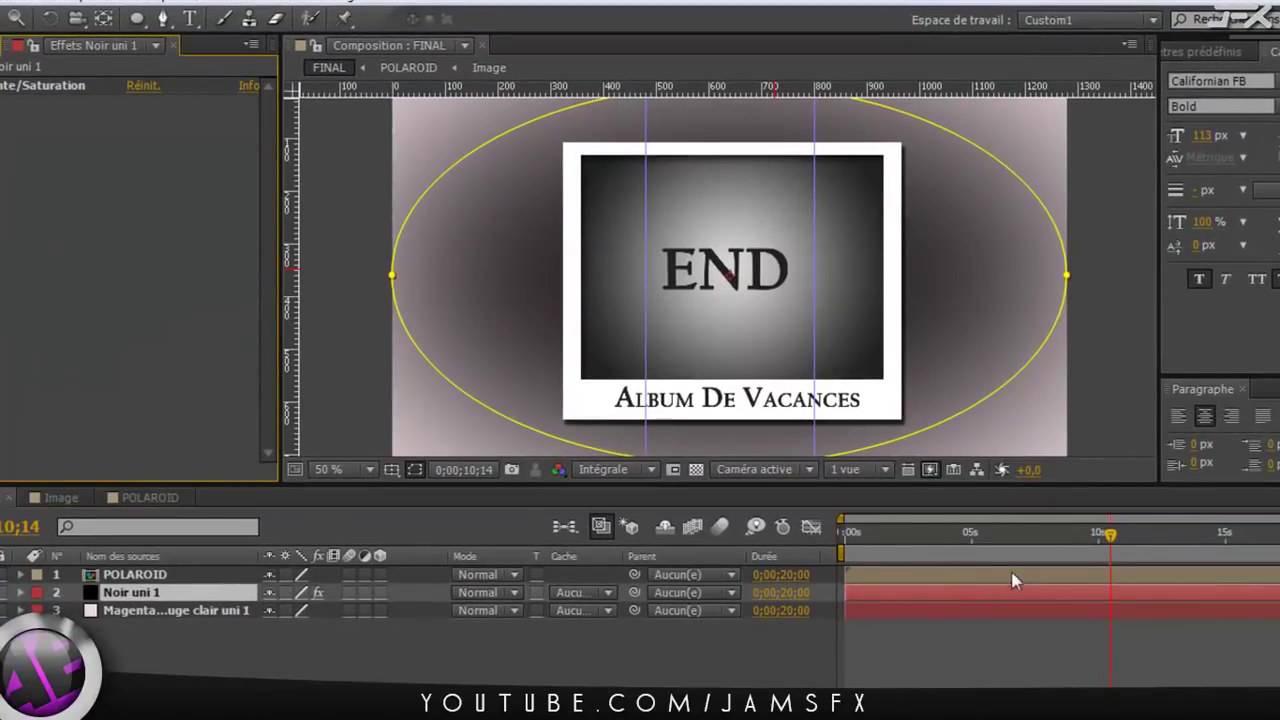
left_click(998, 534)
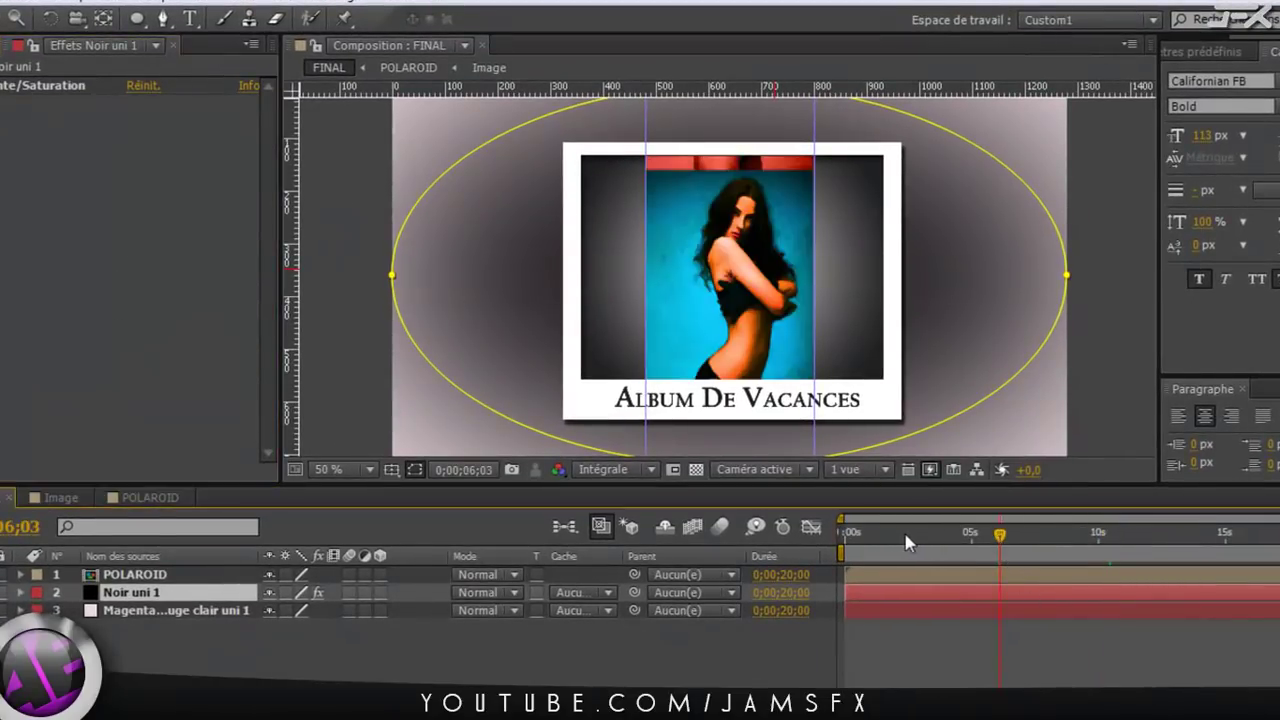
left_click_drag(908, 538, 915, 541)
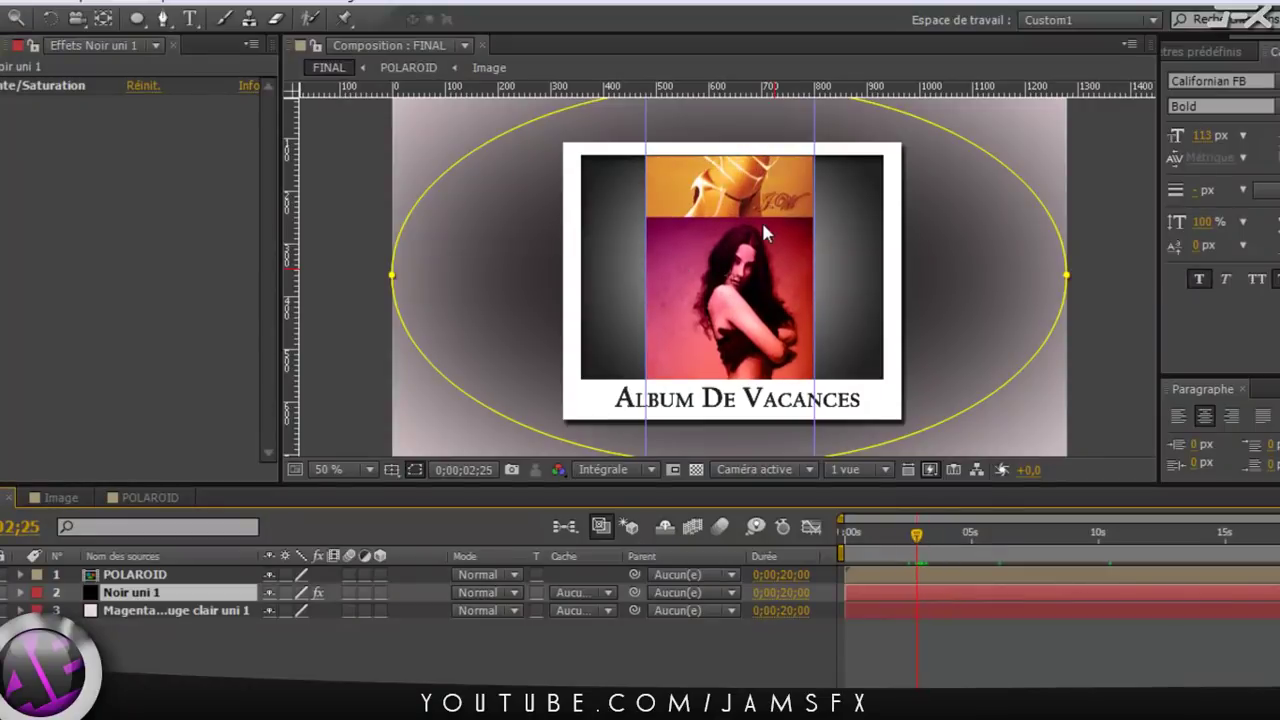
Duplicate the POLAROID layer and rename the lower copy as POLAROID Fond
left_click(384, 701)
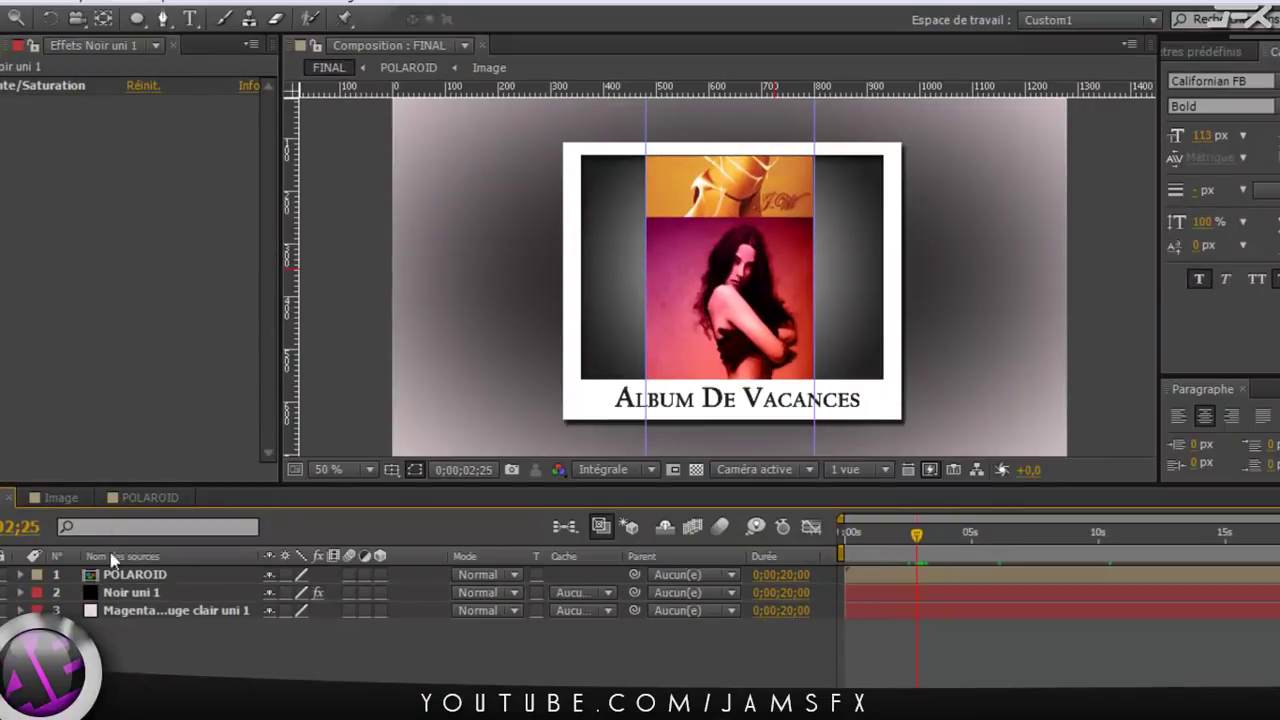
left_click(127, 578)
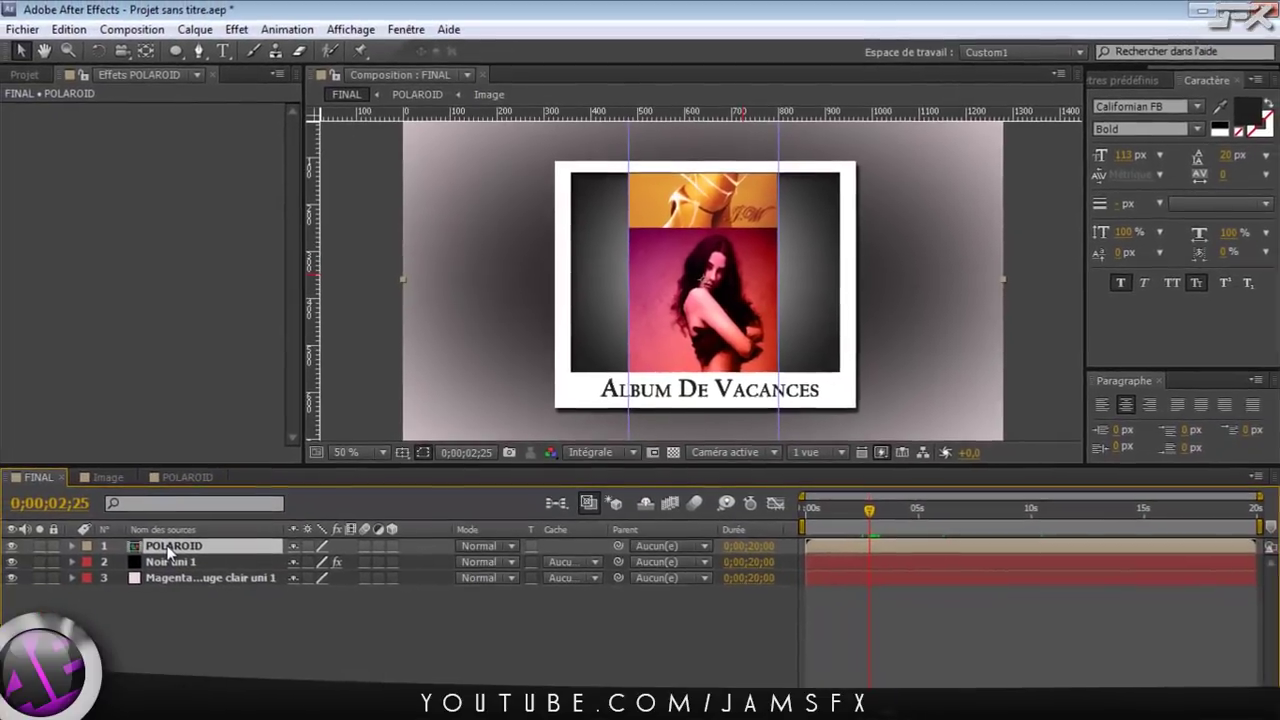
key("ctrl+d")
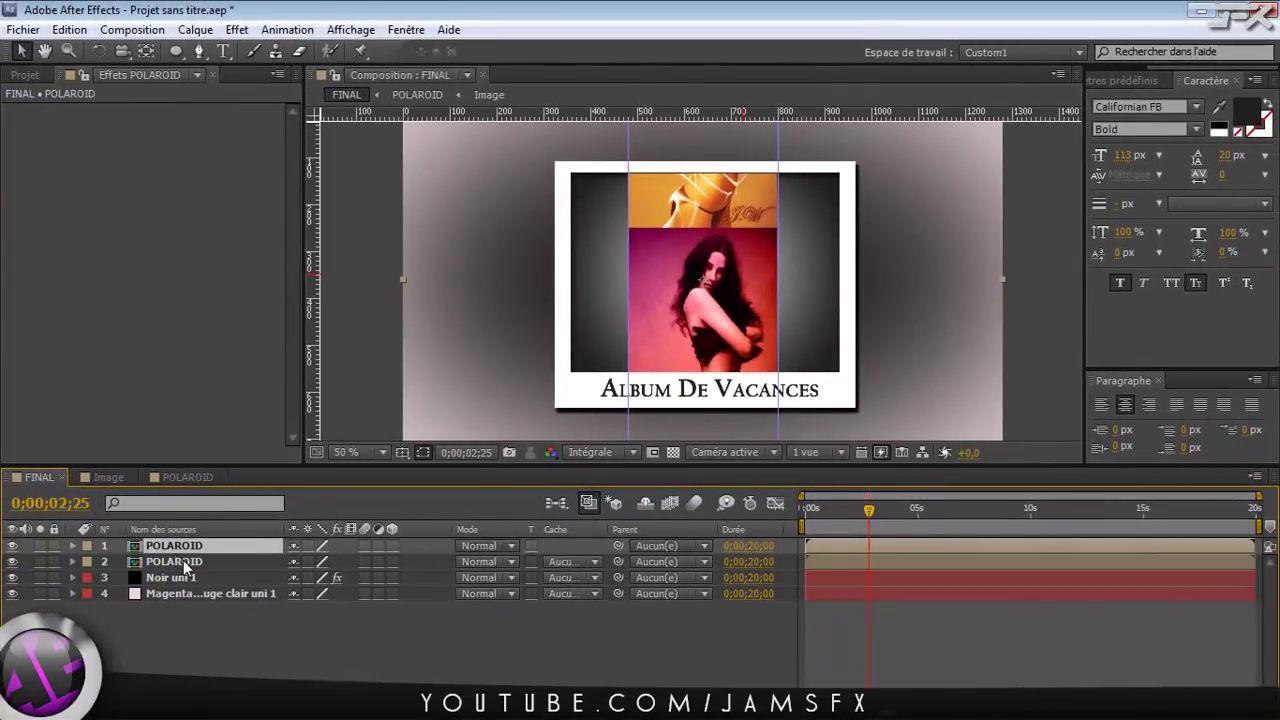
left_click(183, 560)
key("Return")
left_click(185, 561)
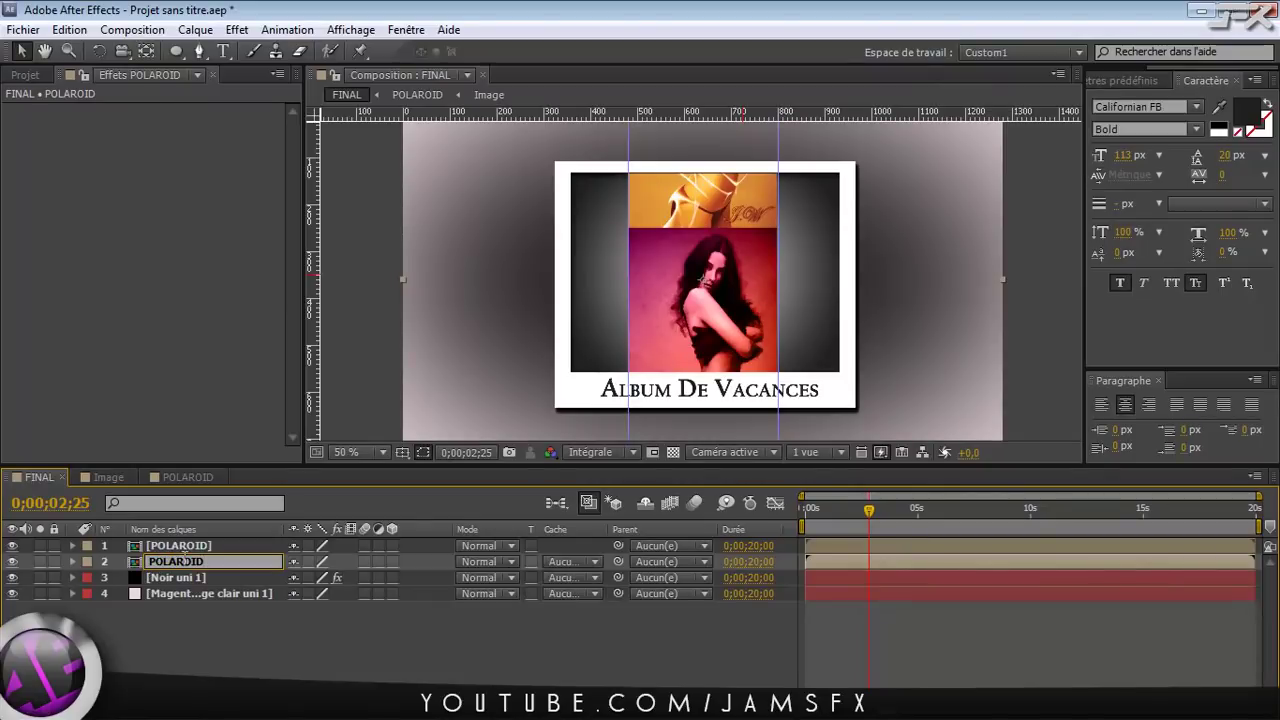
type("Fond")
key("Return")
Enlarge the POLAROID Fond layer to 139% scale behind the main polaroid
key("s")
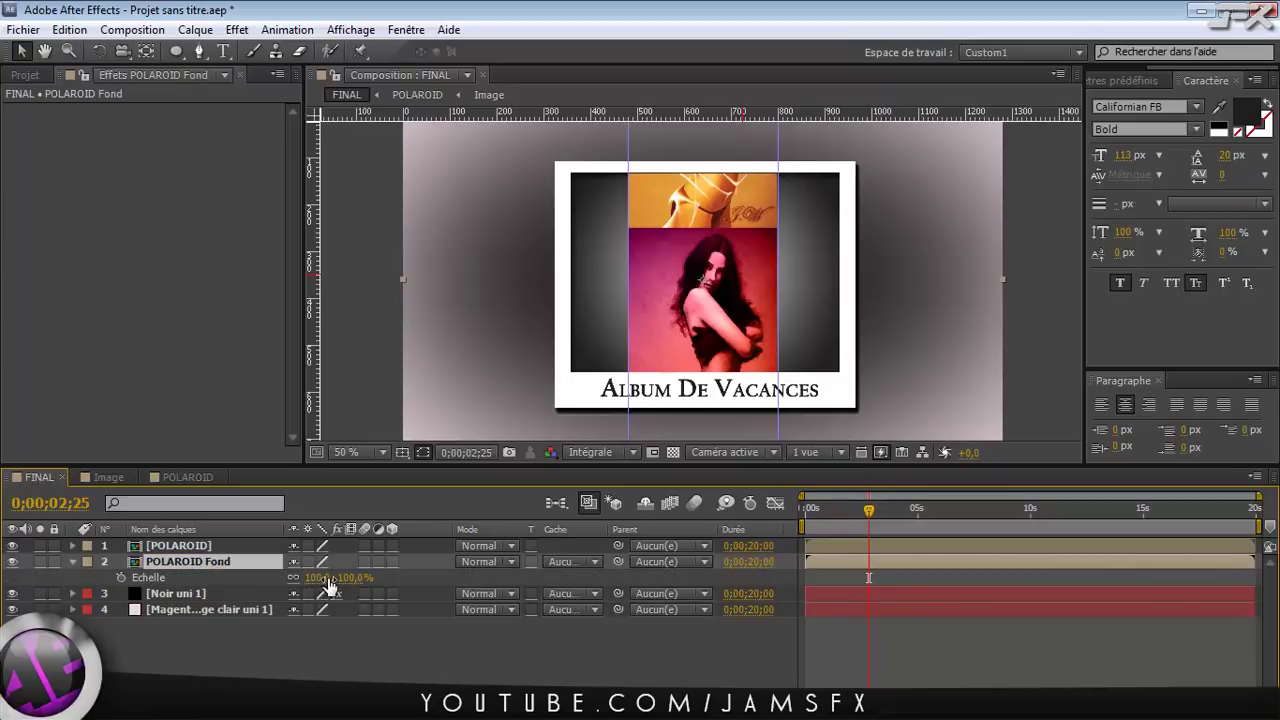
left_click_drag(318, 578, 384, 577)
scroll(612, 329, "down", 1)
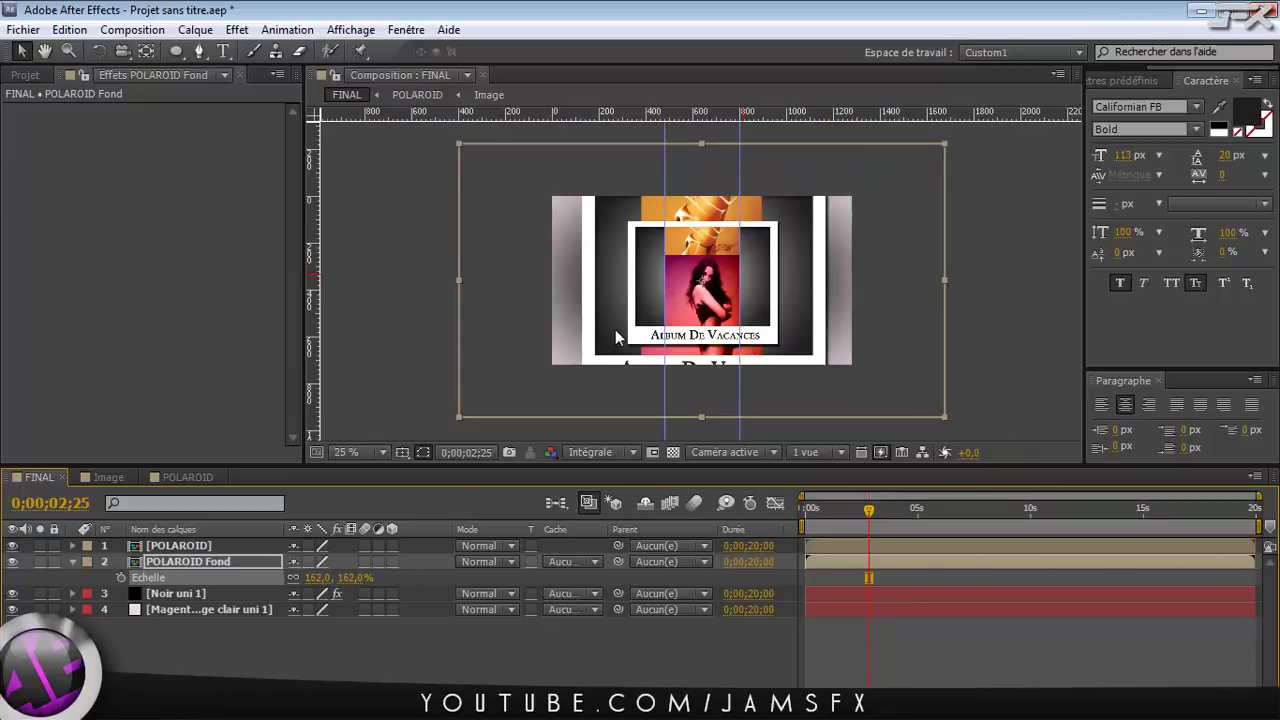
key("ctrl+r")
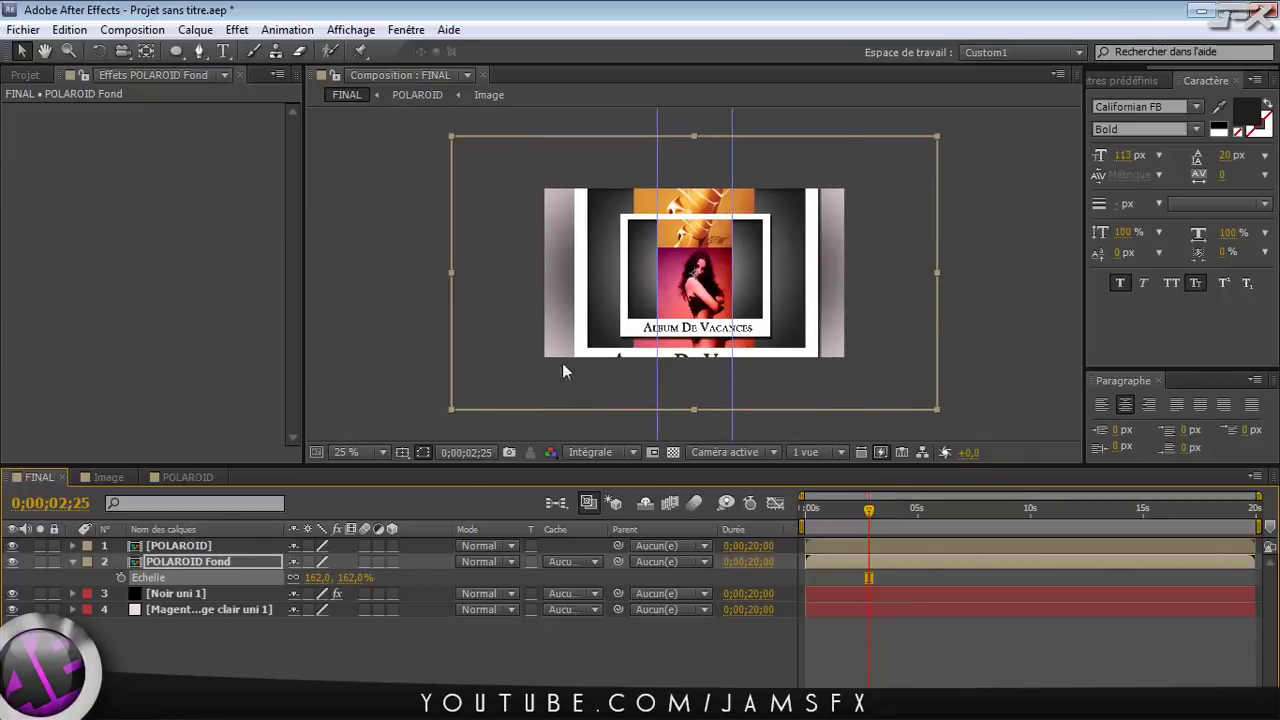
left_click_drag(309, 577, 294, 578)
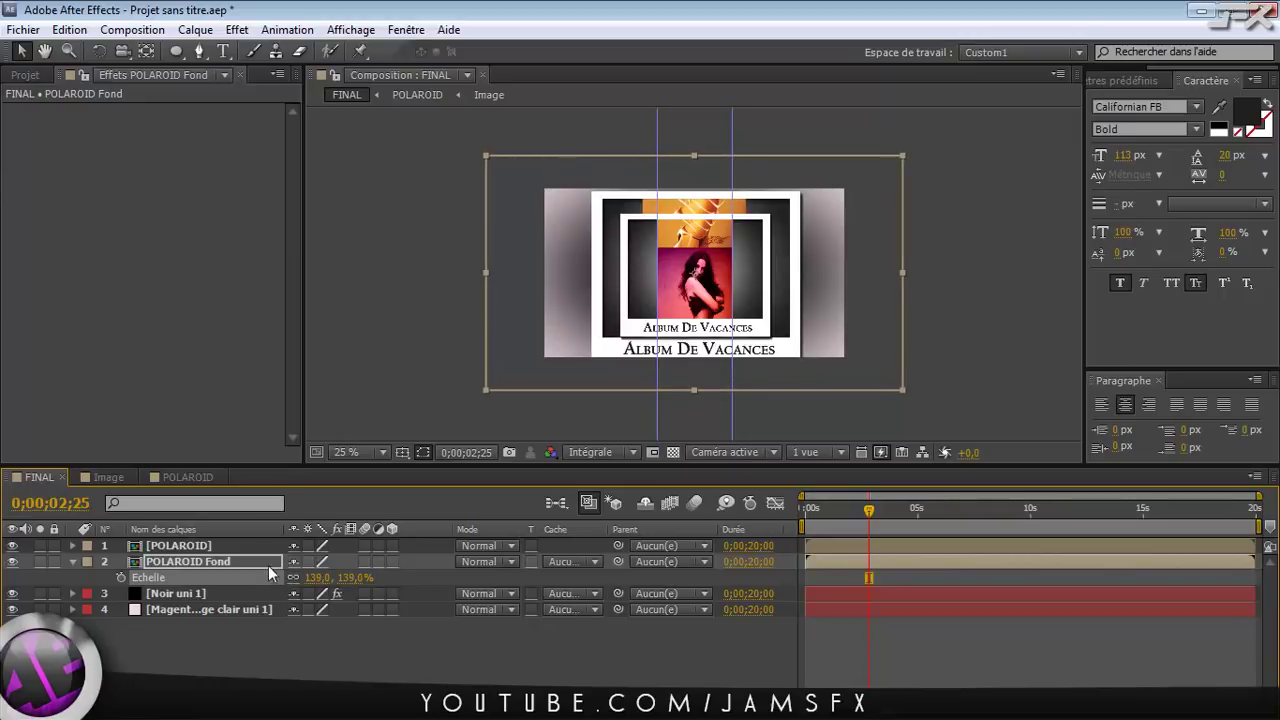
Nudge the POLAROID Fond layer slightly upward and set its opacity to 25%
left_click(261, 562)
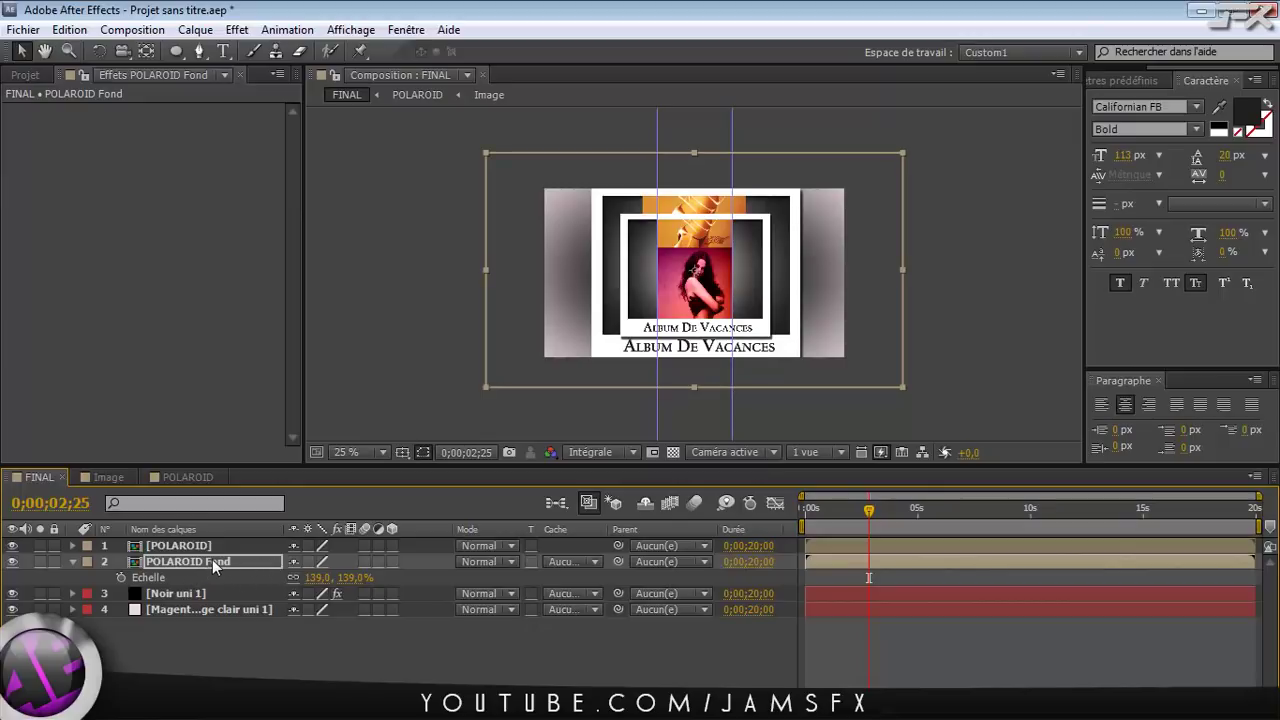
key("Return")
key("t")
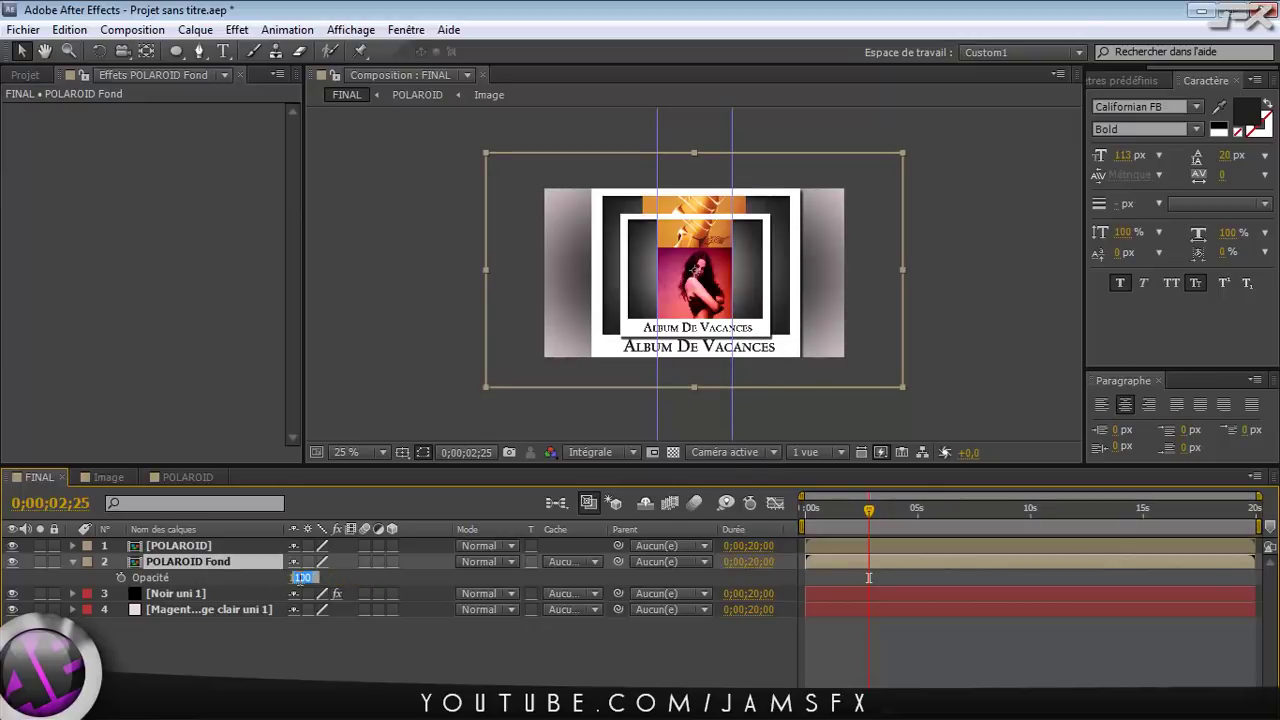
left_click_drag(300, 580, 298, 582)
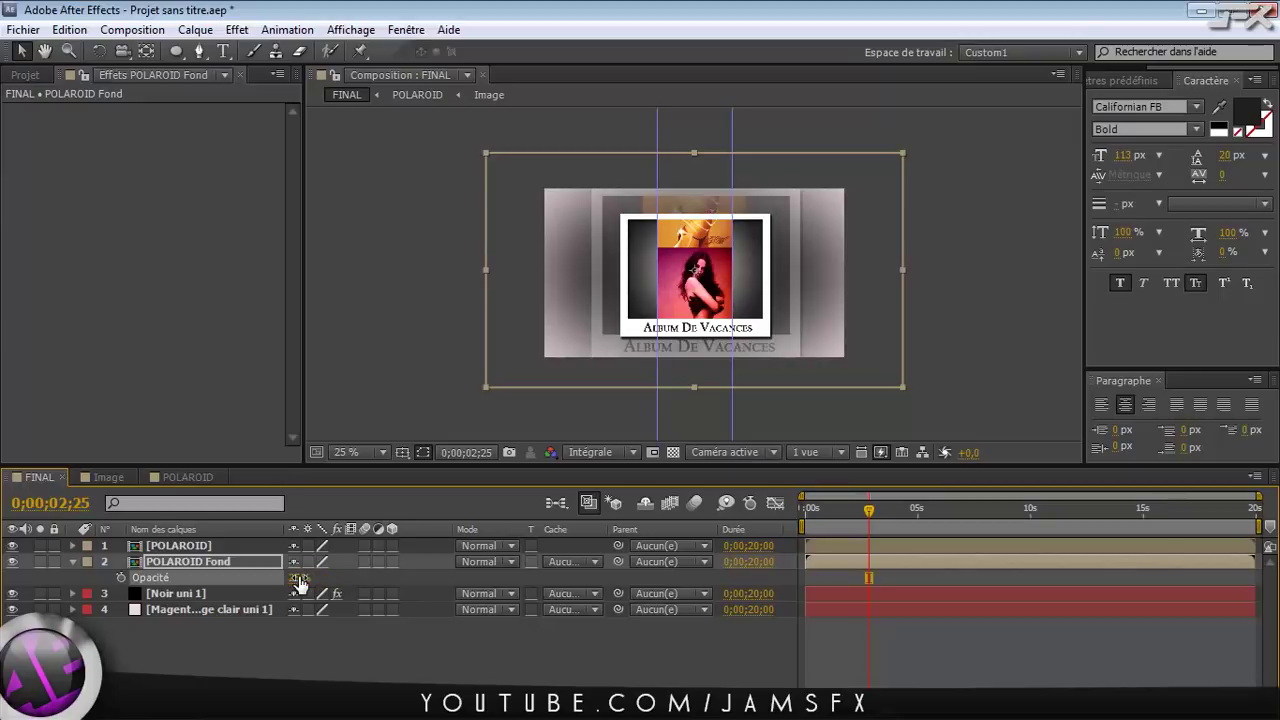
Keyframe the POLAROID Fond layer's scale at 0;00;00;00 and set it to 137% at 0;00;19;29
left_click_drag(869, 508, 801, 513)
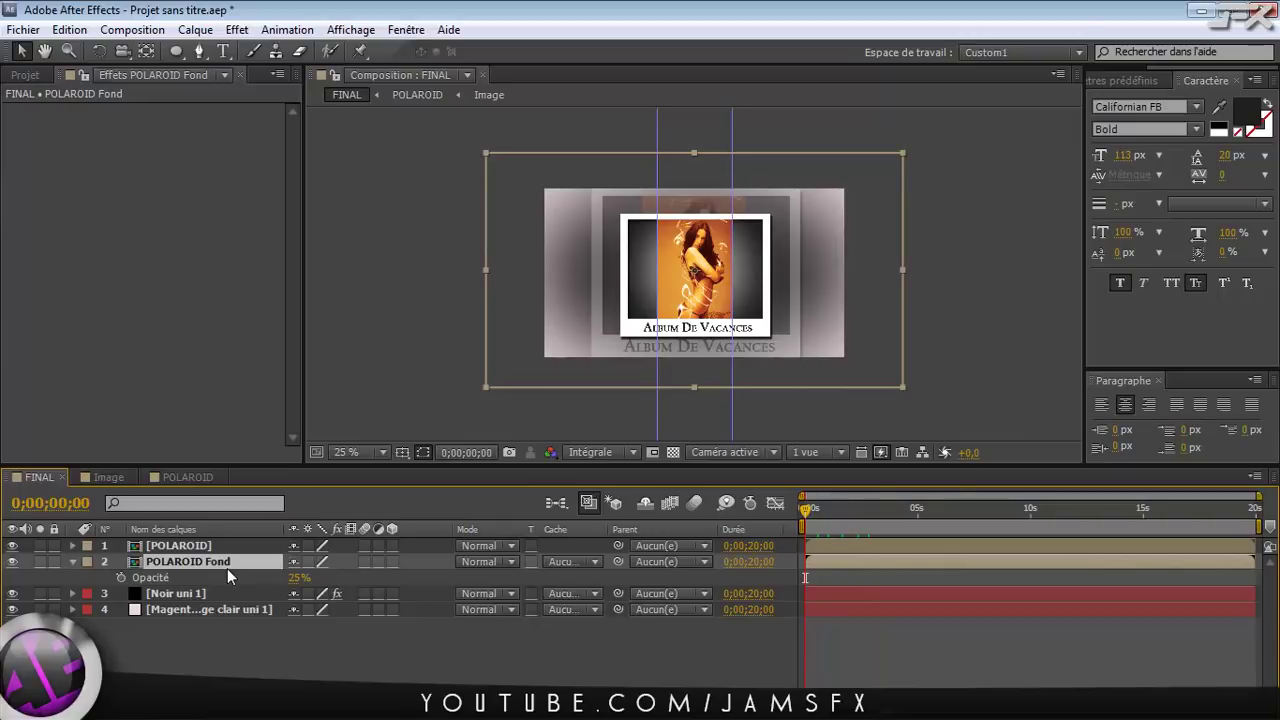
key("s")
left_click(121, 577)
left_click(806, 512)
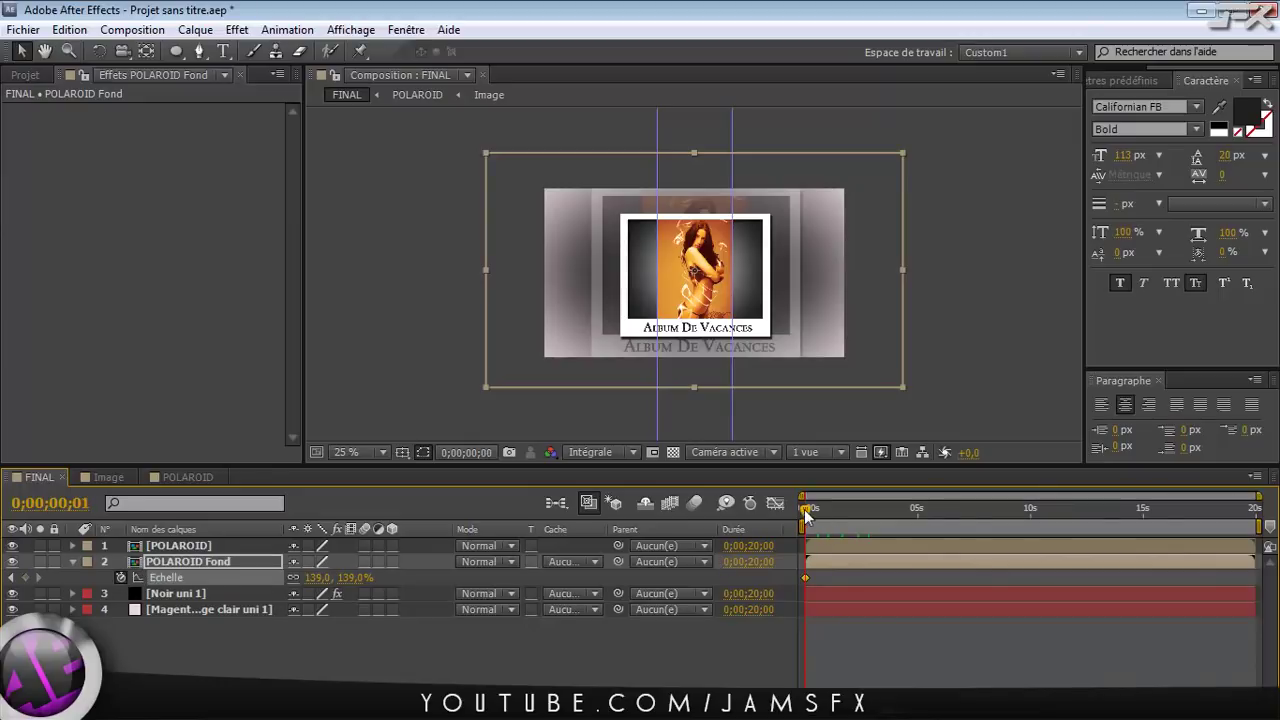
key("End")
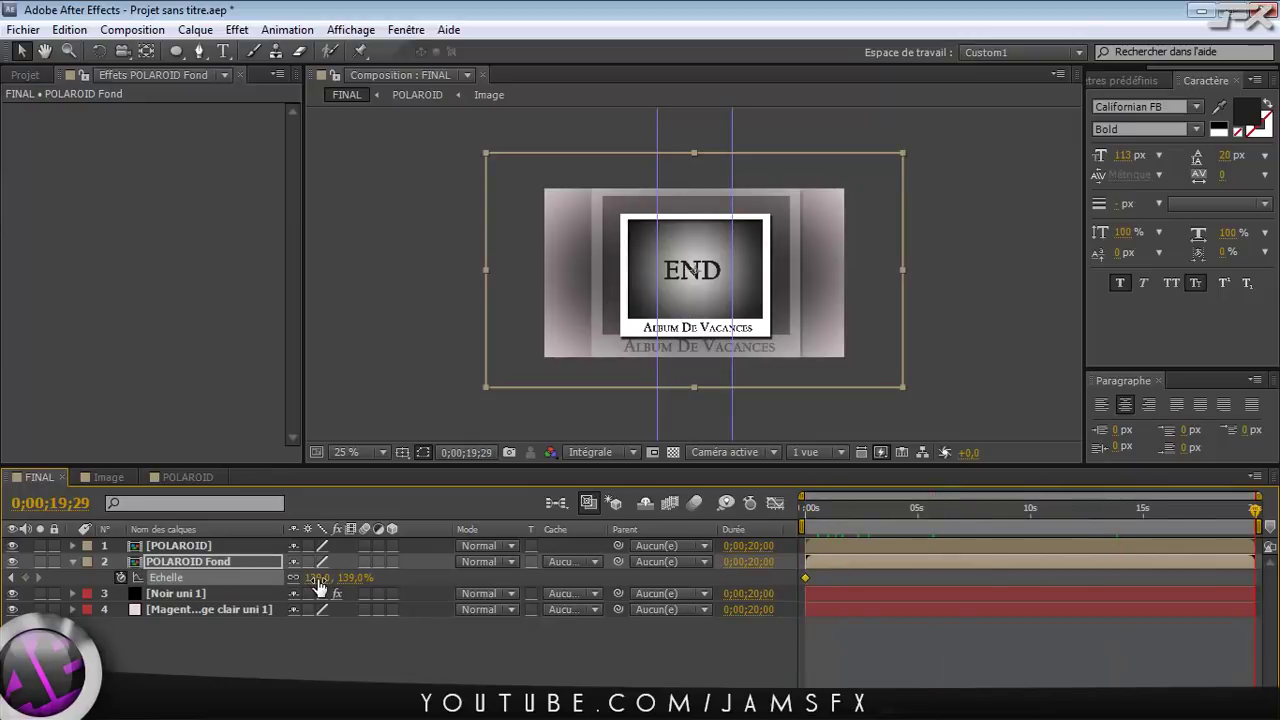
mouse_move(318, 578)
left_mouse_down()
mouse_move(330, 578)
mouse_move(313, 578)
left_mouse_up()
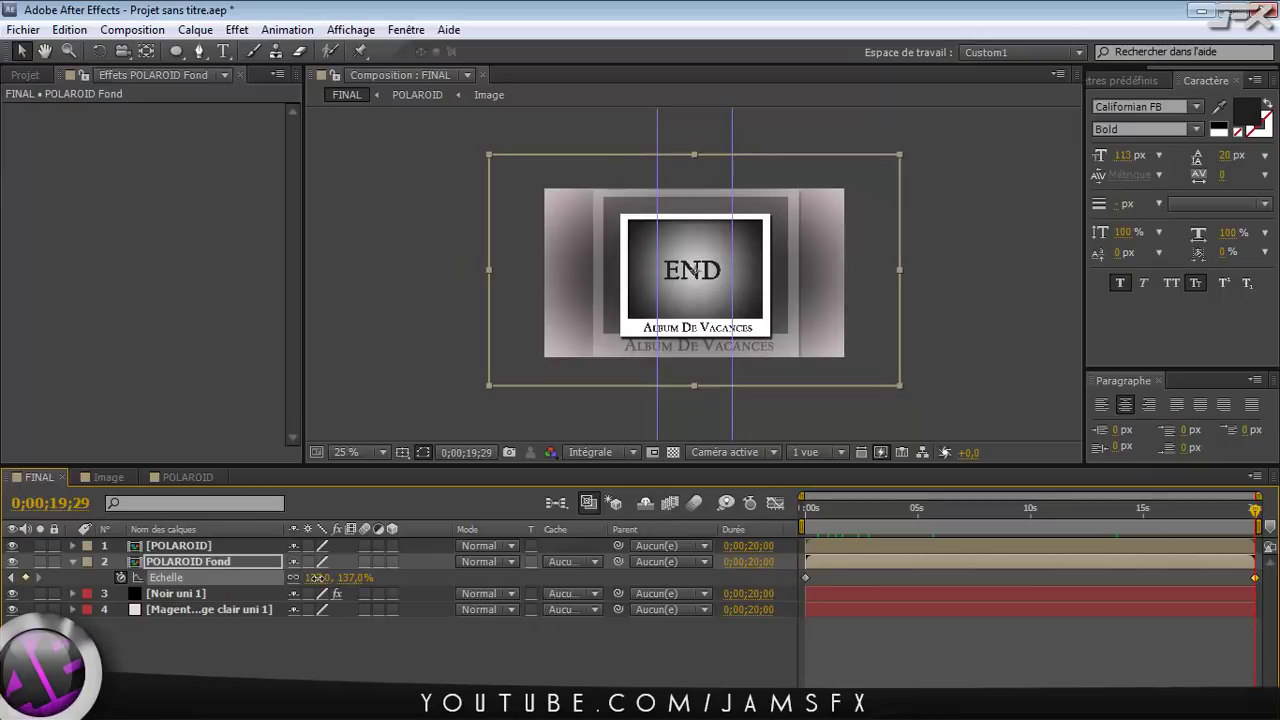
Set the POLAROID Fond layer's starting scale keyframe at 0;00;00;00 to 143%
mouse_move(824, 510)
left_mouse_down()
mouse_move(810, 514)
mouse_move(1197, 510)
mouse_move(805, 512)
left_mouse_up()
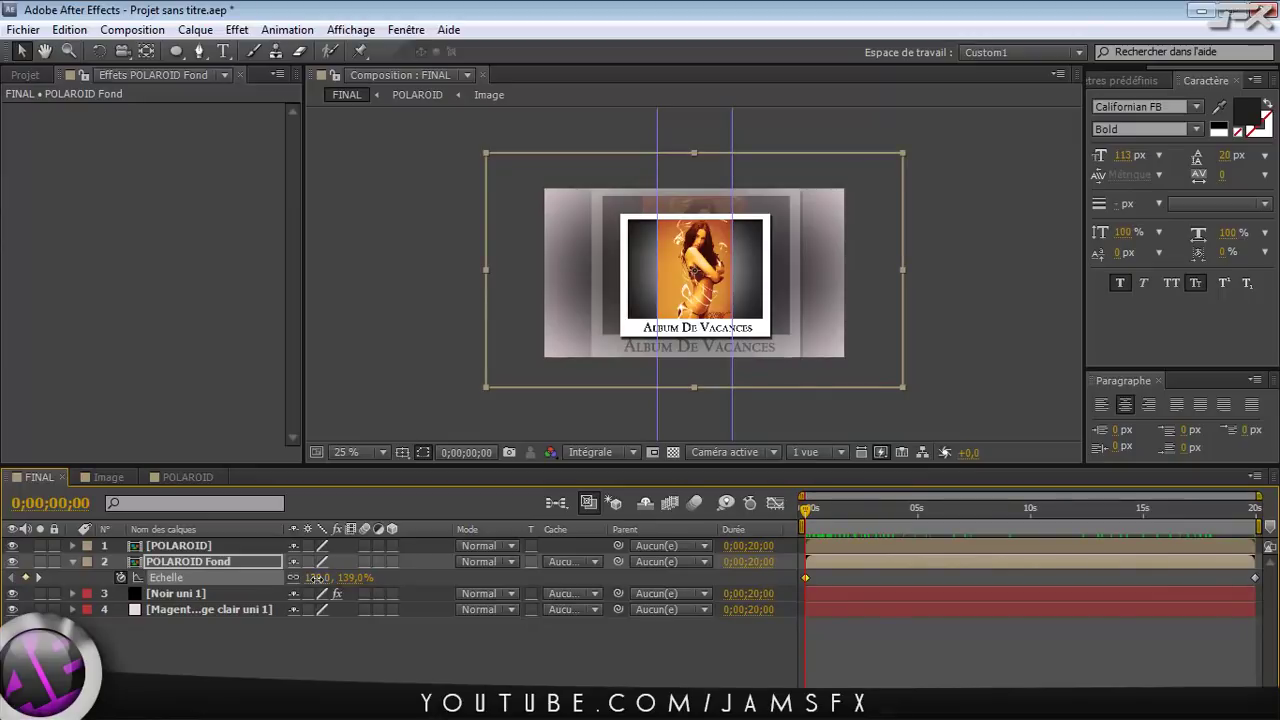
left_click_drag(316, 578, 318, 578)
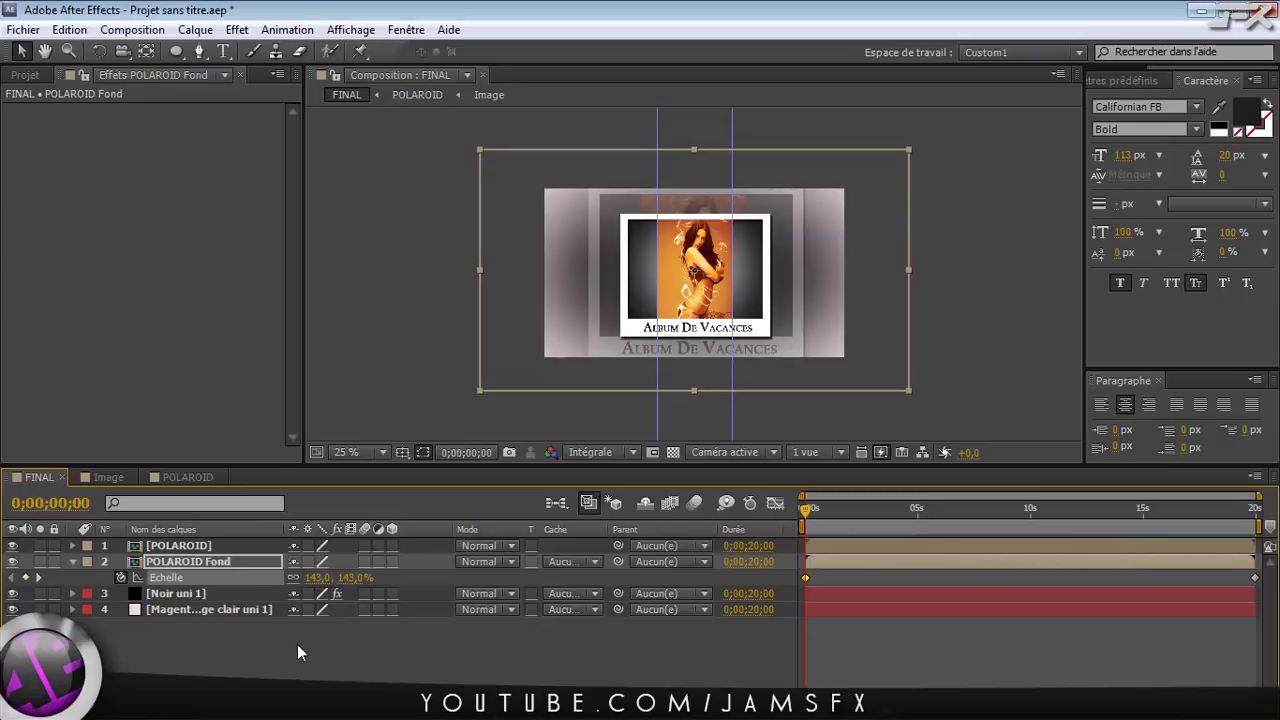
left_click(297, 644)
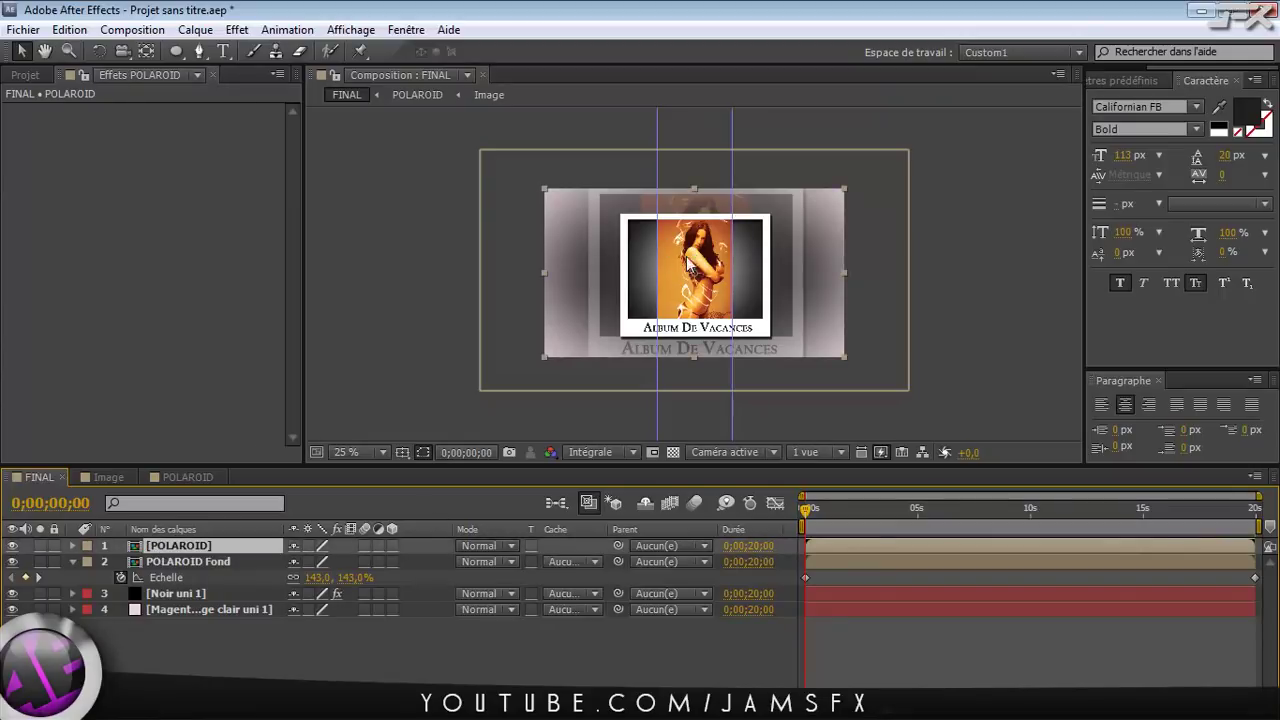
Apply the CC Page Turn distort effect to the top POLAROID layer and keep its controls on Classic UI
key("period")
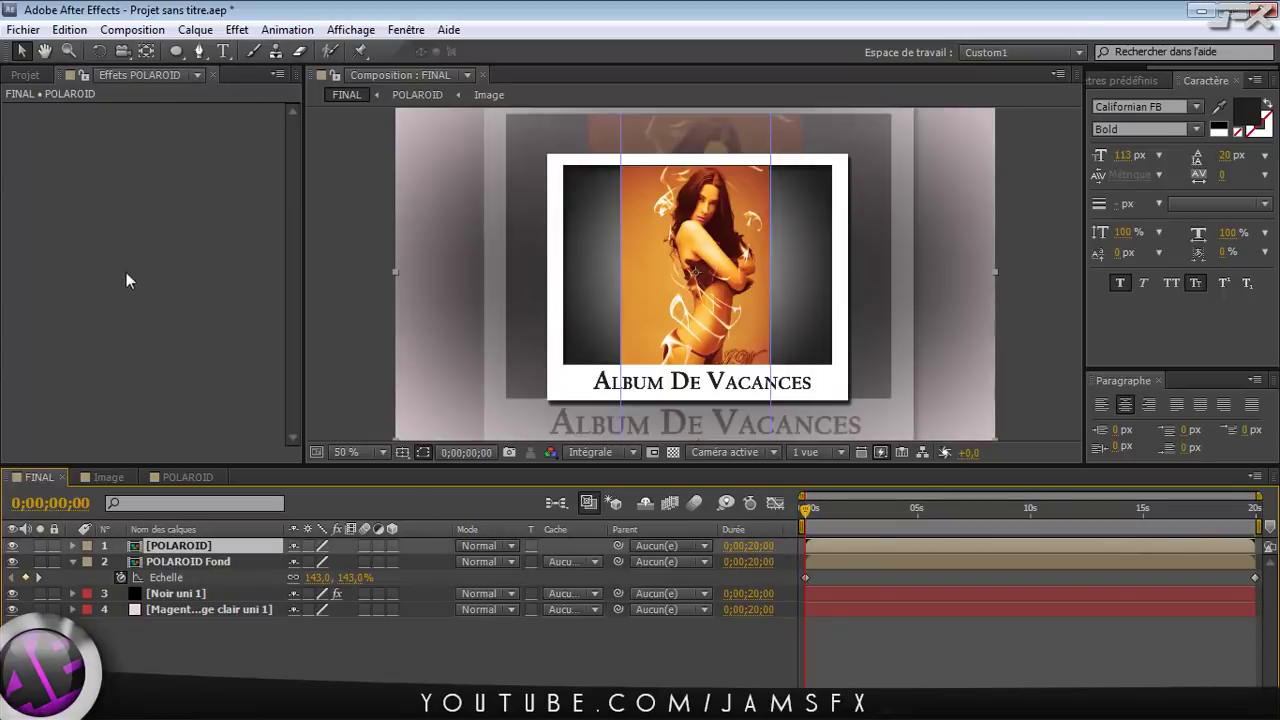
right_click(180, 542)
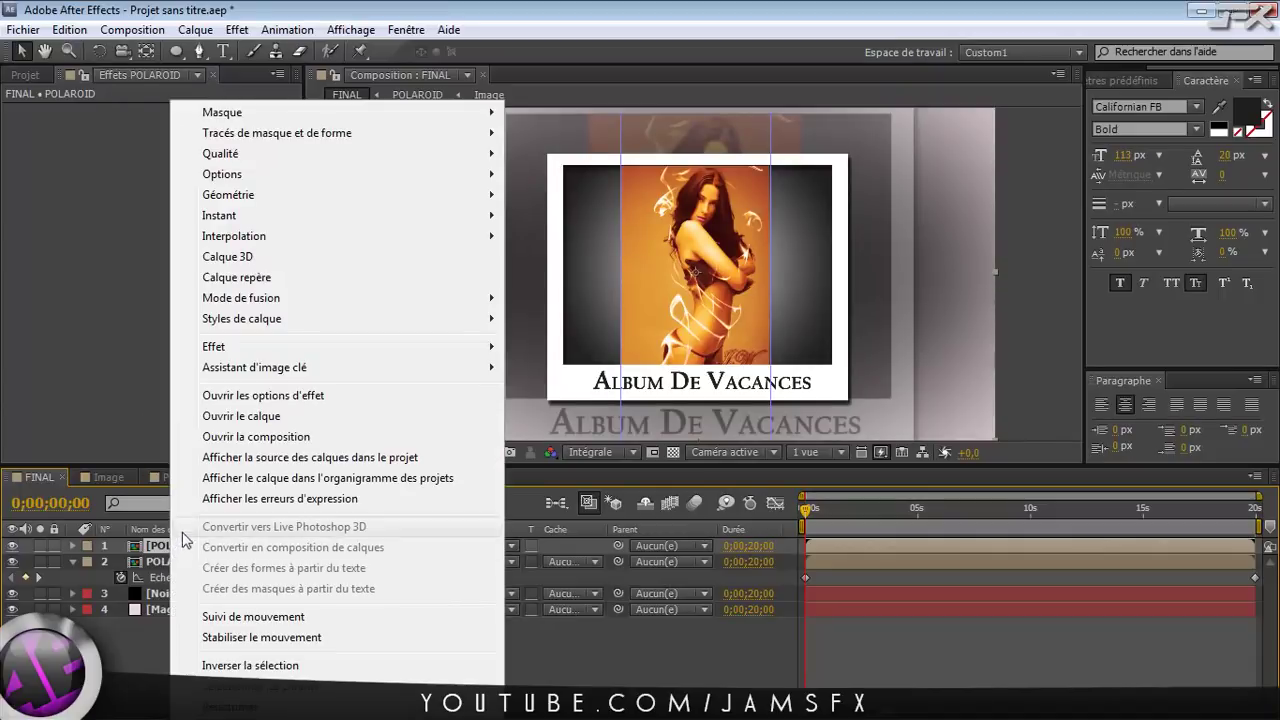
mouse_move(250, 346)
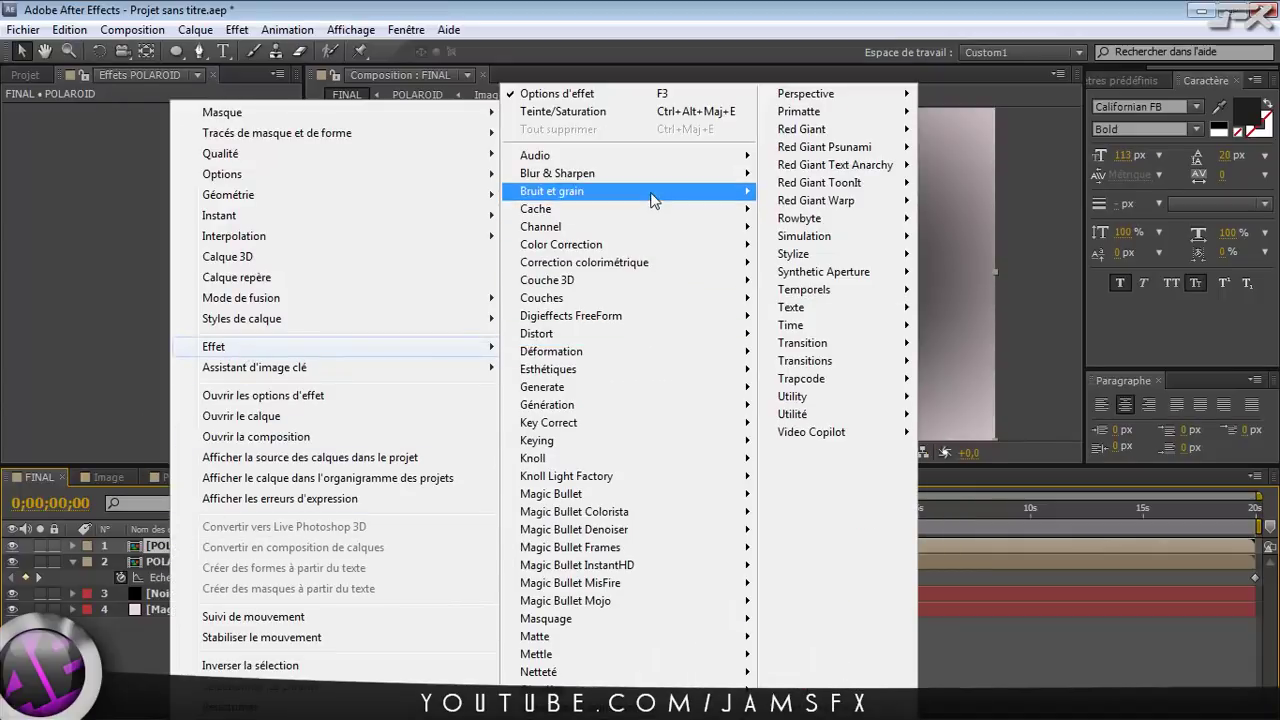
mouse_move(636, 340)
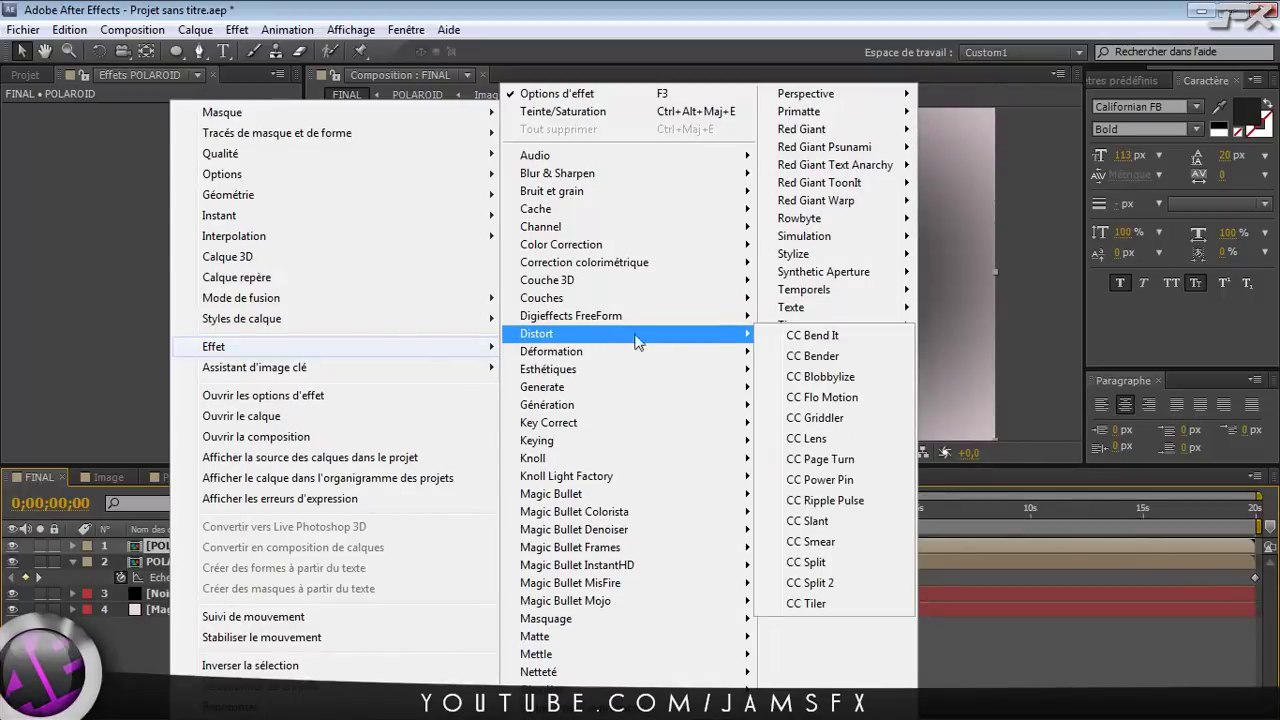
left_click(812, 464)
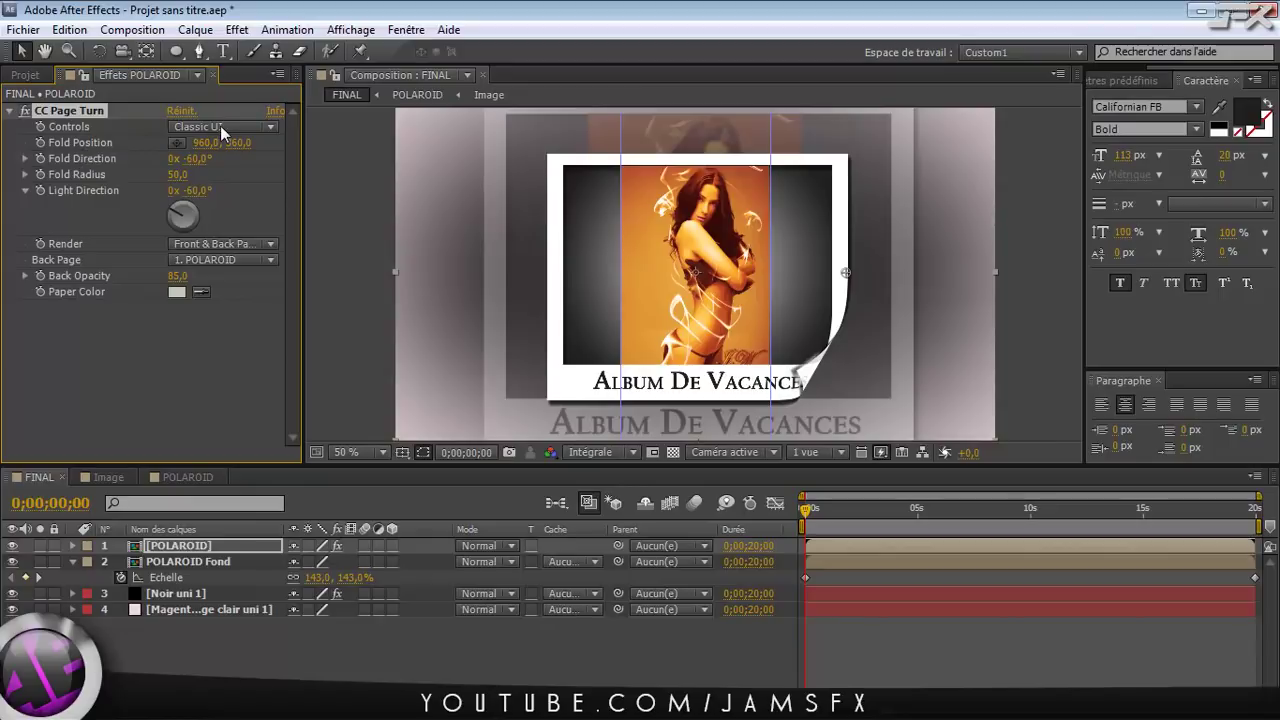
left_click(172, 126)
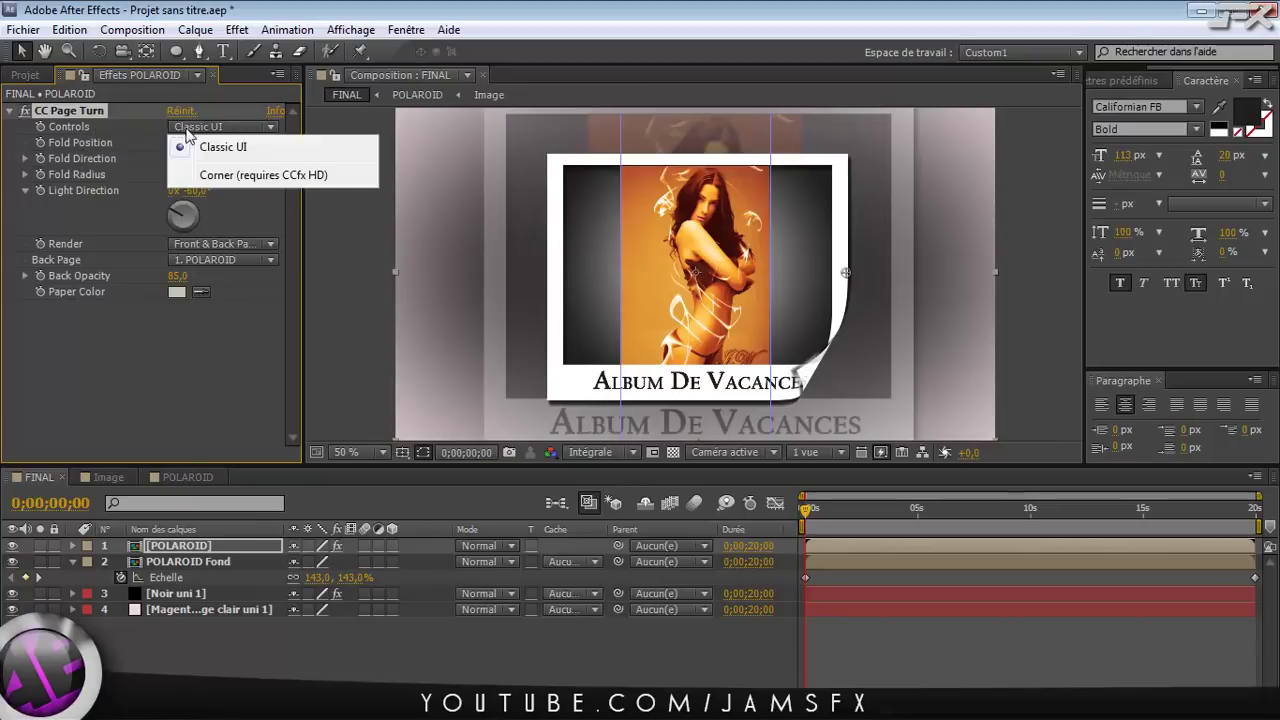
left_click(247, 177)
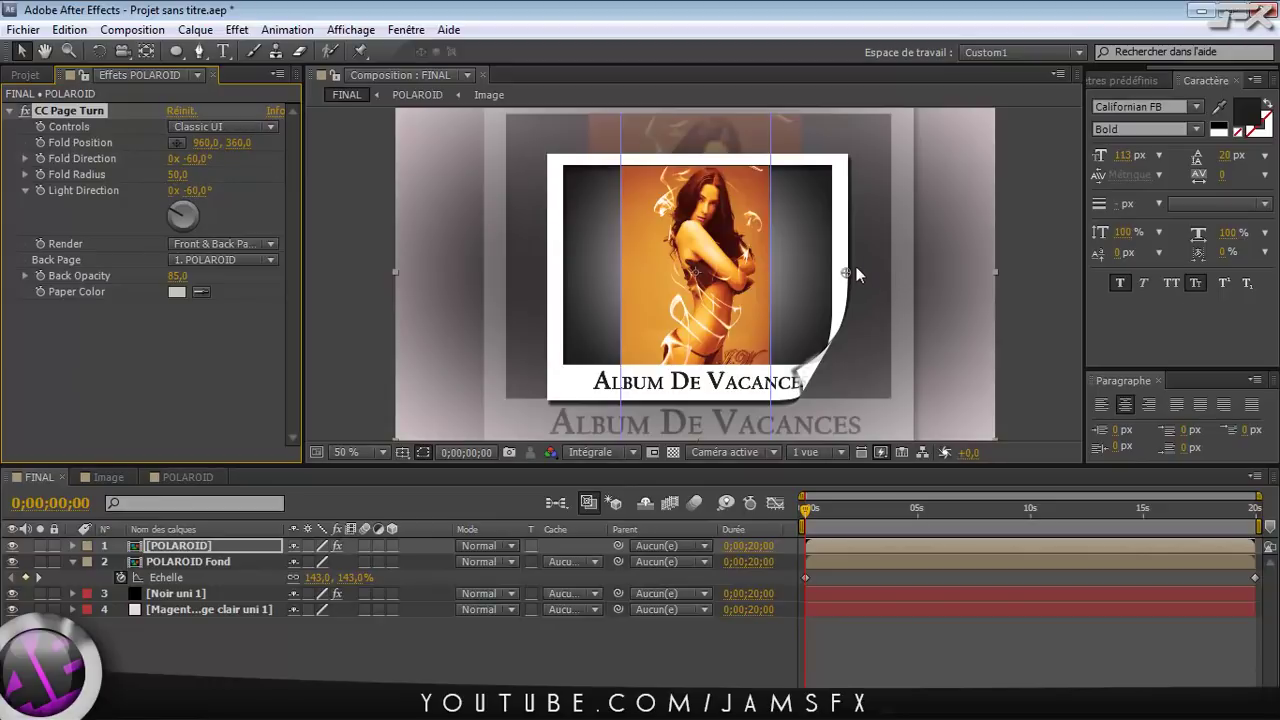
Test the page turn by moving its fold position around the polaroid's lower-right corner, ending at about 746, 450
left_click_drag(846, 272, 879, 268)
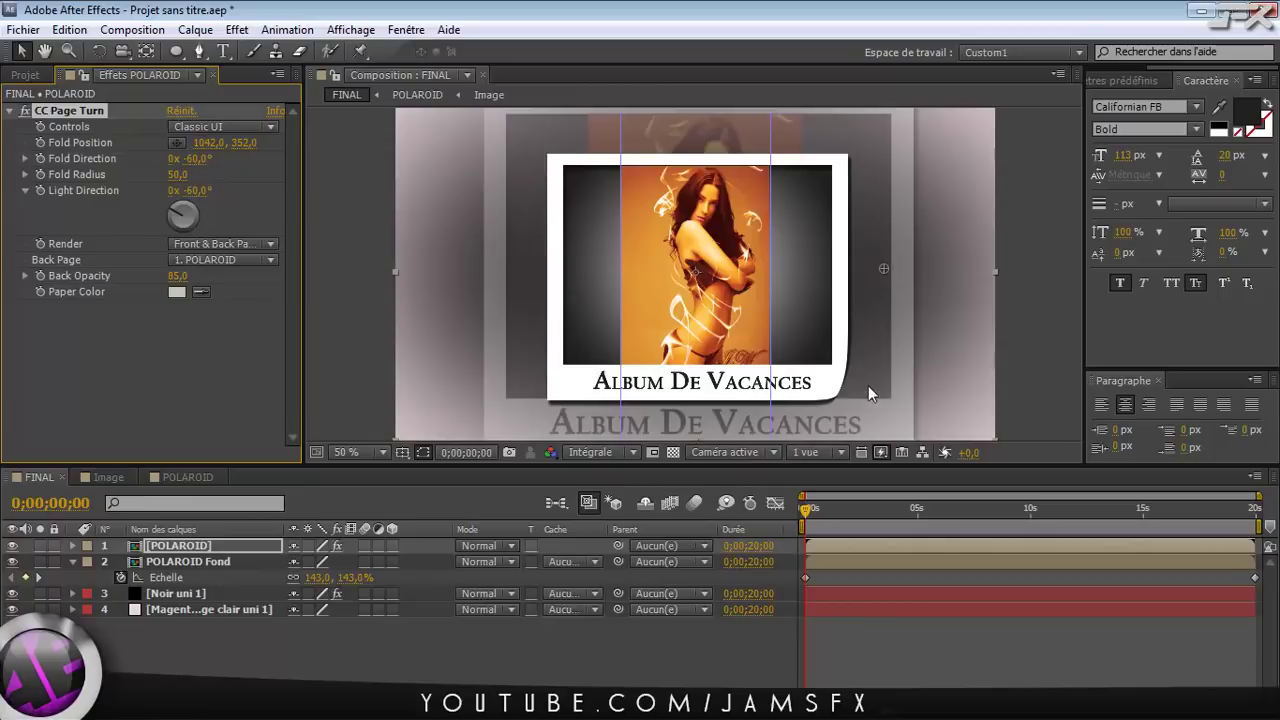
mouse_move(868, 386)
left_mouse_down()
mouse_move(862, 409)
mouse_move(633, 285)
mouse_move(537, 193)
mouse_move(716, 268)
mouse_move(800, 330)
mouse_move(838, 394)
mouse_move(815, 391)
mouse_move(705, 290)
mouse_move(801, 362)
mouse_move(616, 222)
mouse_move(835, 300)
mouse_move(605, 199)
mouse_move(556, 154)
mouse_move(739, 272)
mouse_move(881, 399)
left_mouse_up()
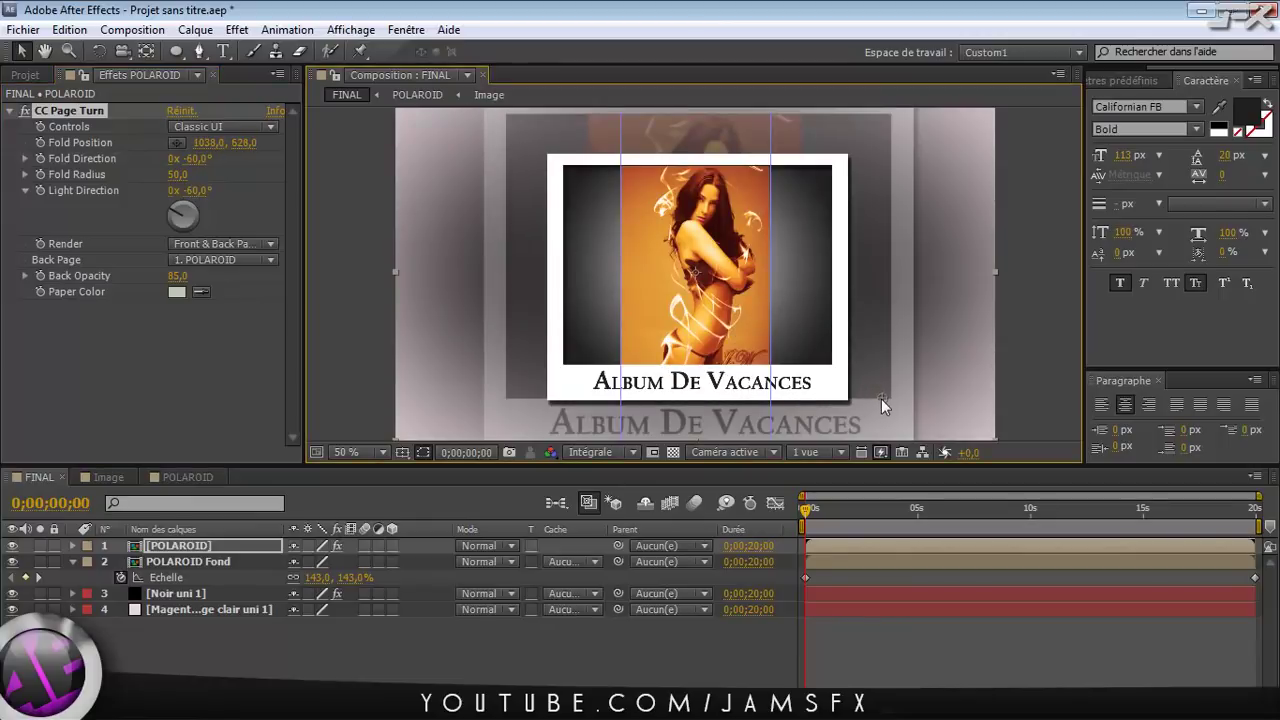
left_click_drag(881, 395, 718, 319)
left_click_drag(808, 342, 834, 218)
left_click_drag(856, 397, 857, 397)
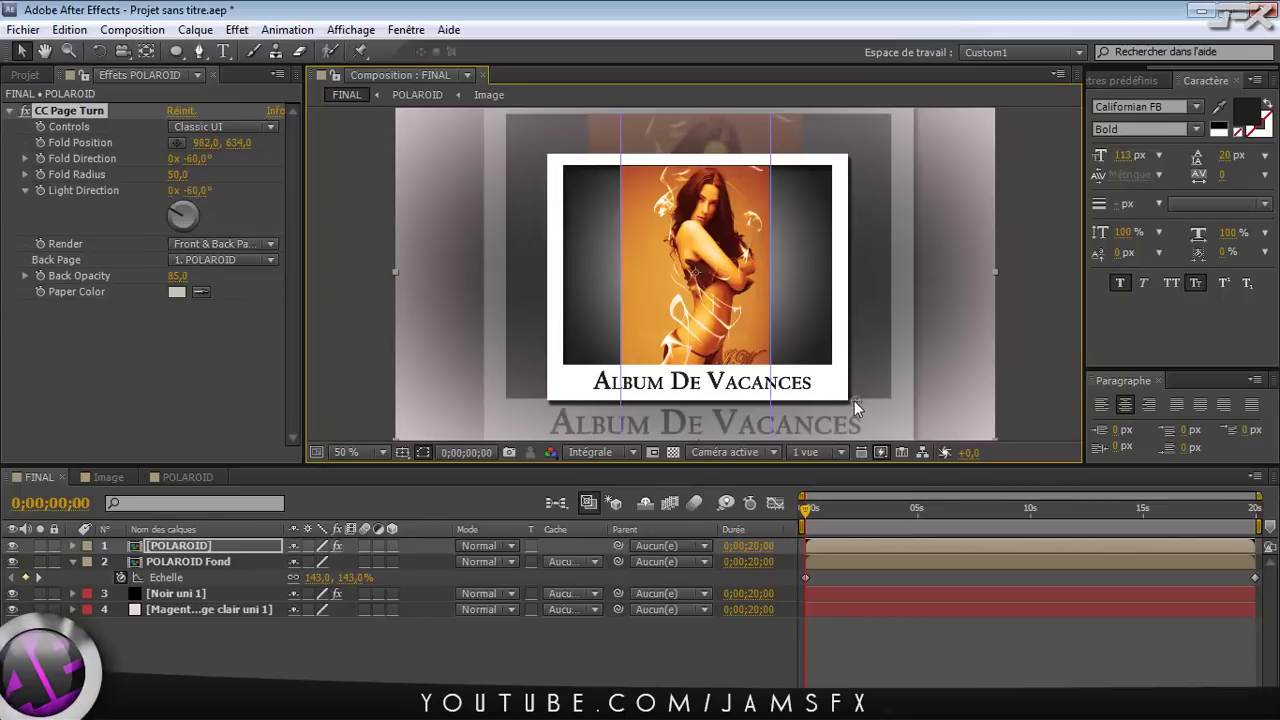
left_click_drag(846, 396, 745, 318)
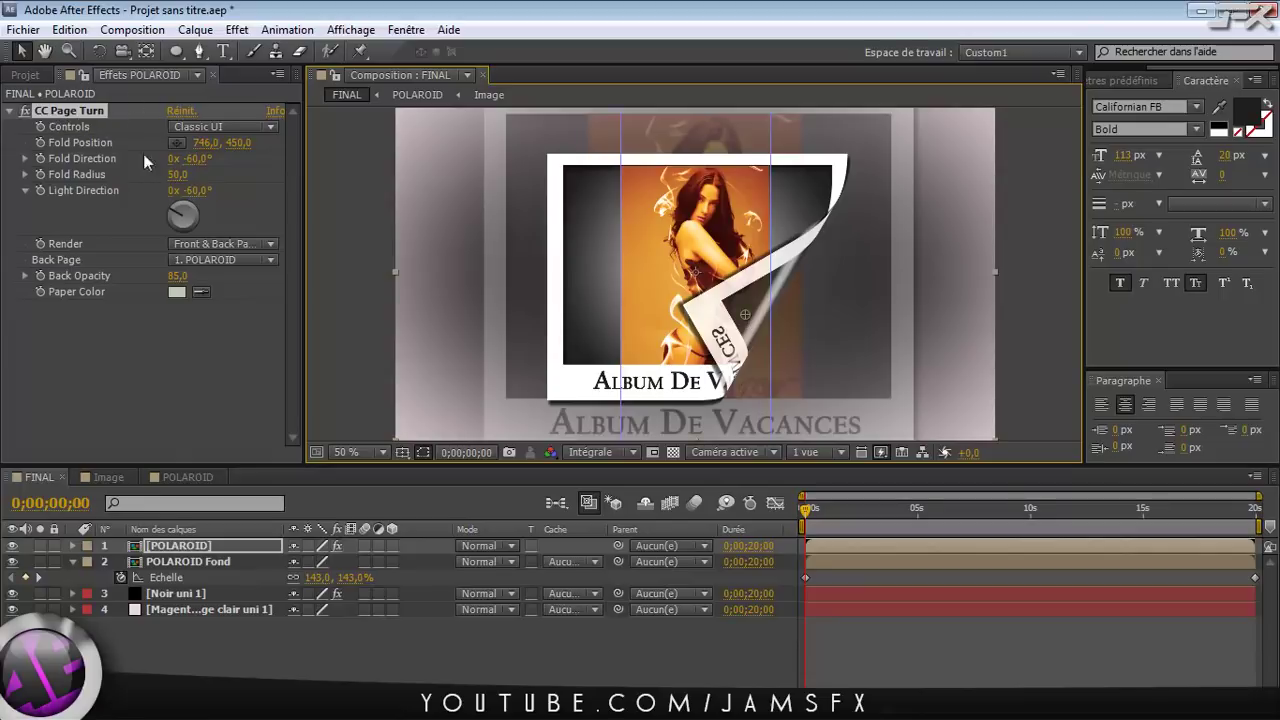
Try a fold direction of +60° on the page turn, and restore it to -60°
left_click(231, 167)
type("60")
key("Return")
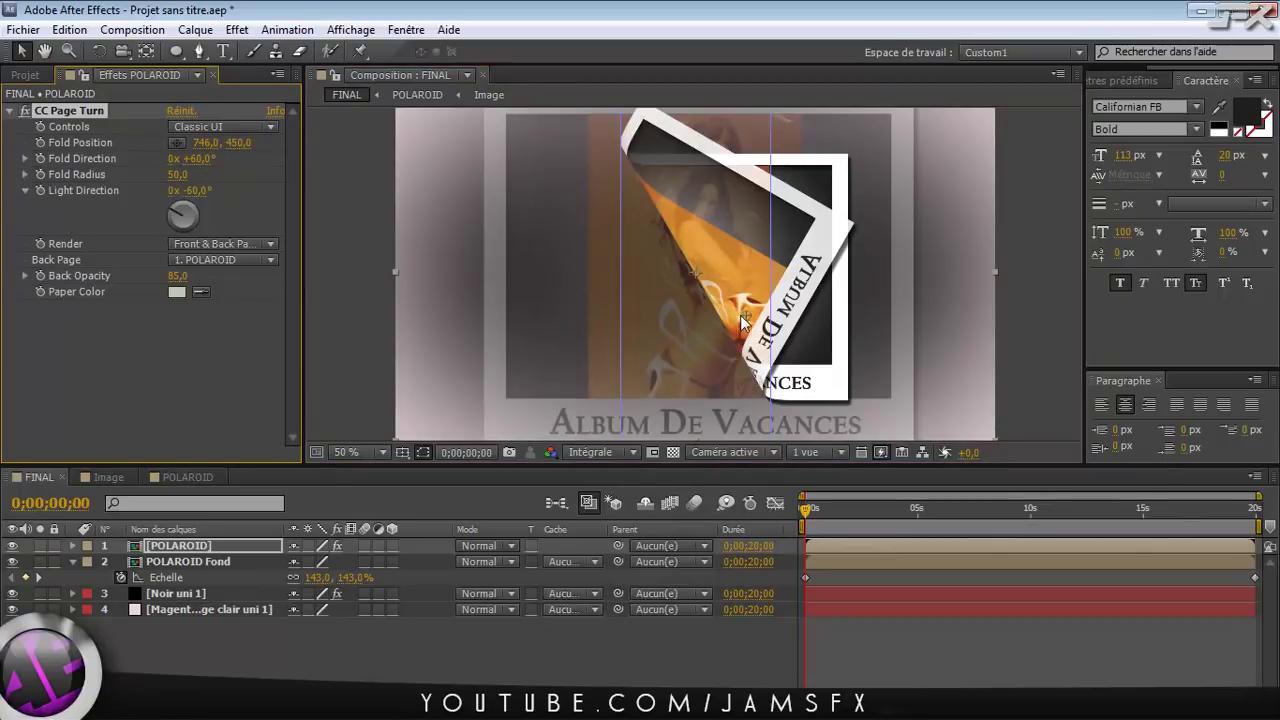
left_click(198, 160)
type("-60")
key("Return")
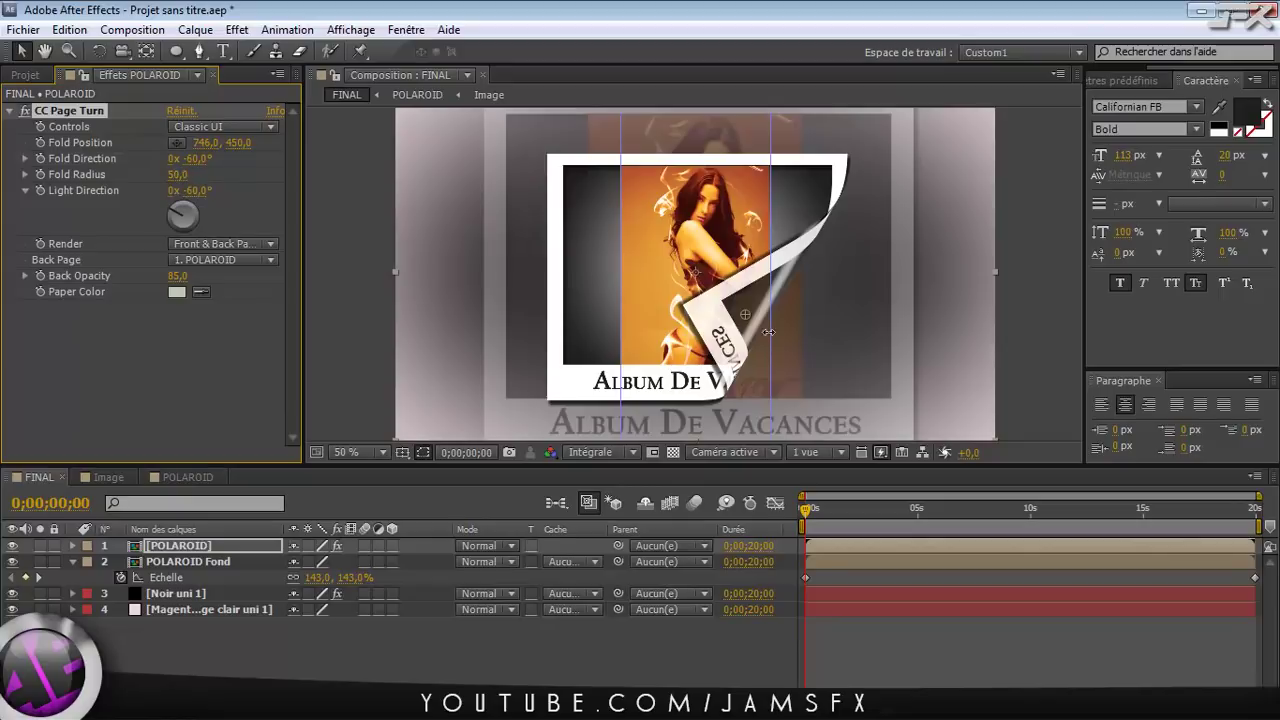
Set the page turn's fold radius to 75 and move its fold position across the polaroid to about 400, 298
left_click_drag(747, 315, 801, 370)
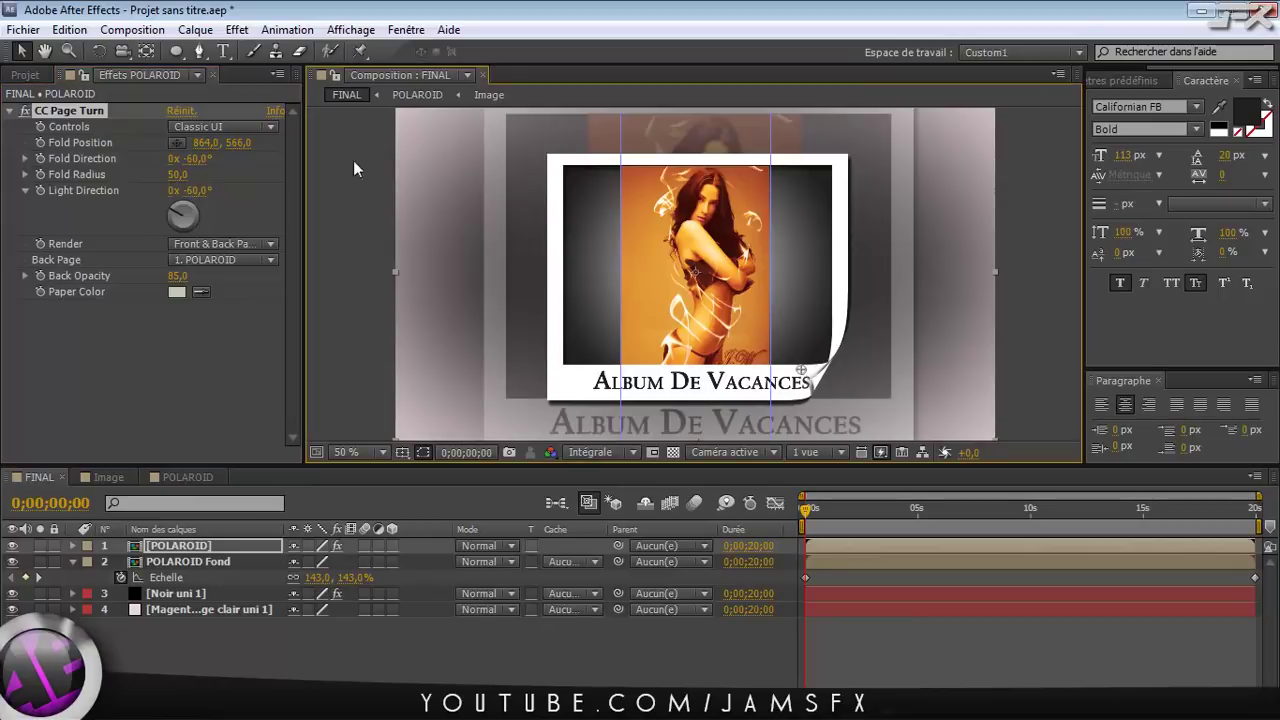
left_click_drag(178, 176, 265, 222)
left_click(178, 176)
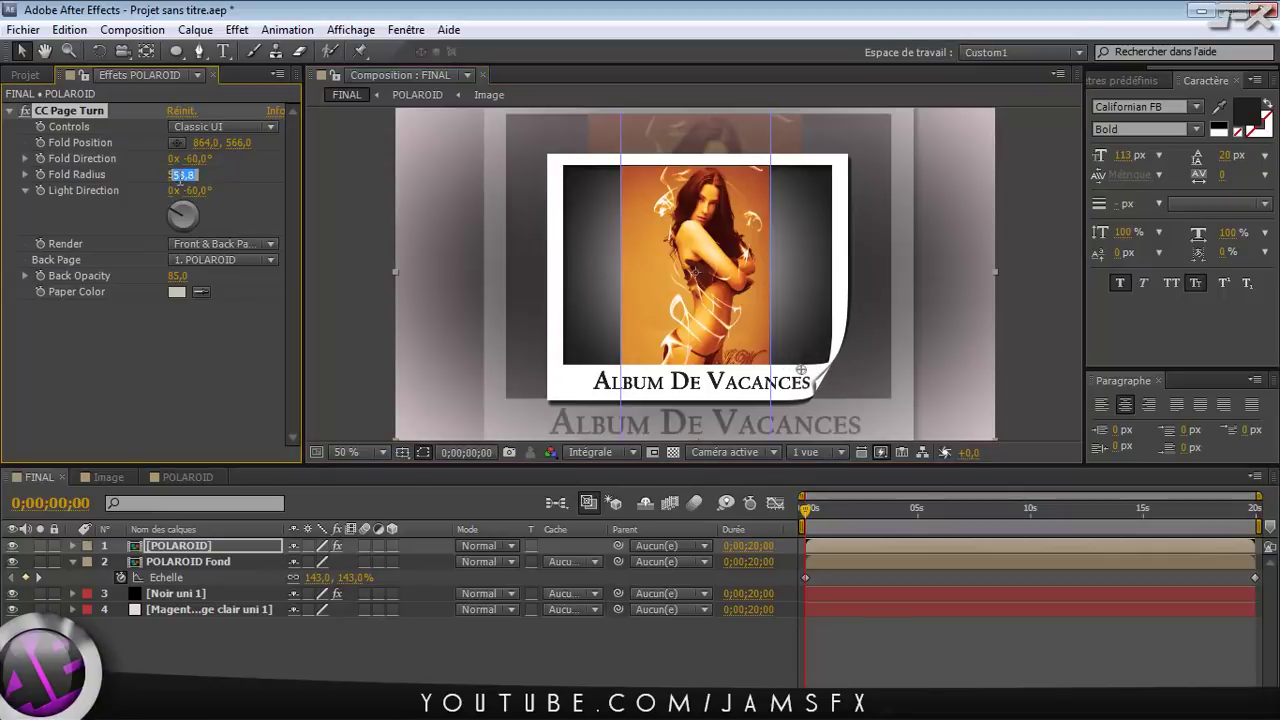
type("75")
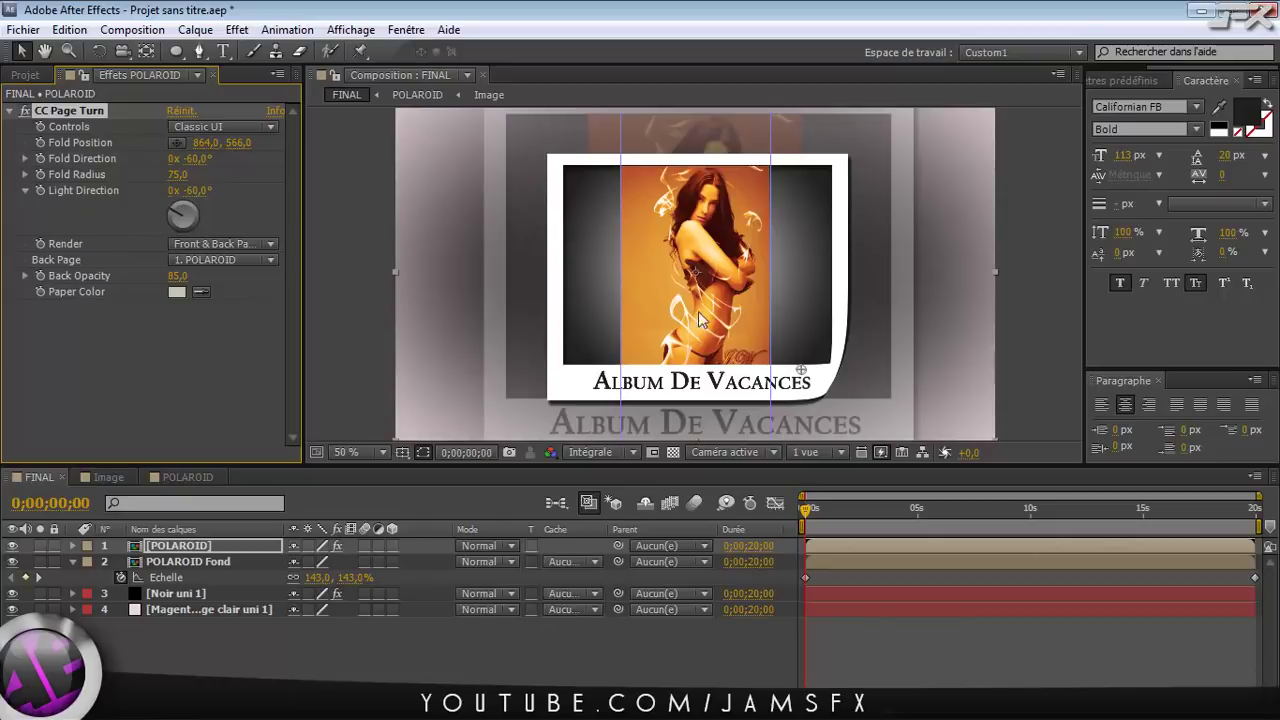
left_click_drag(815, 379, 587, 244)
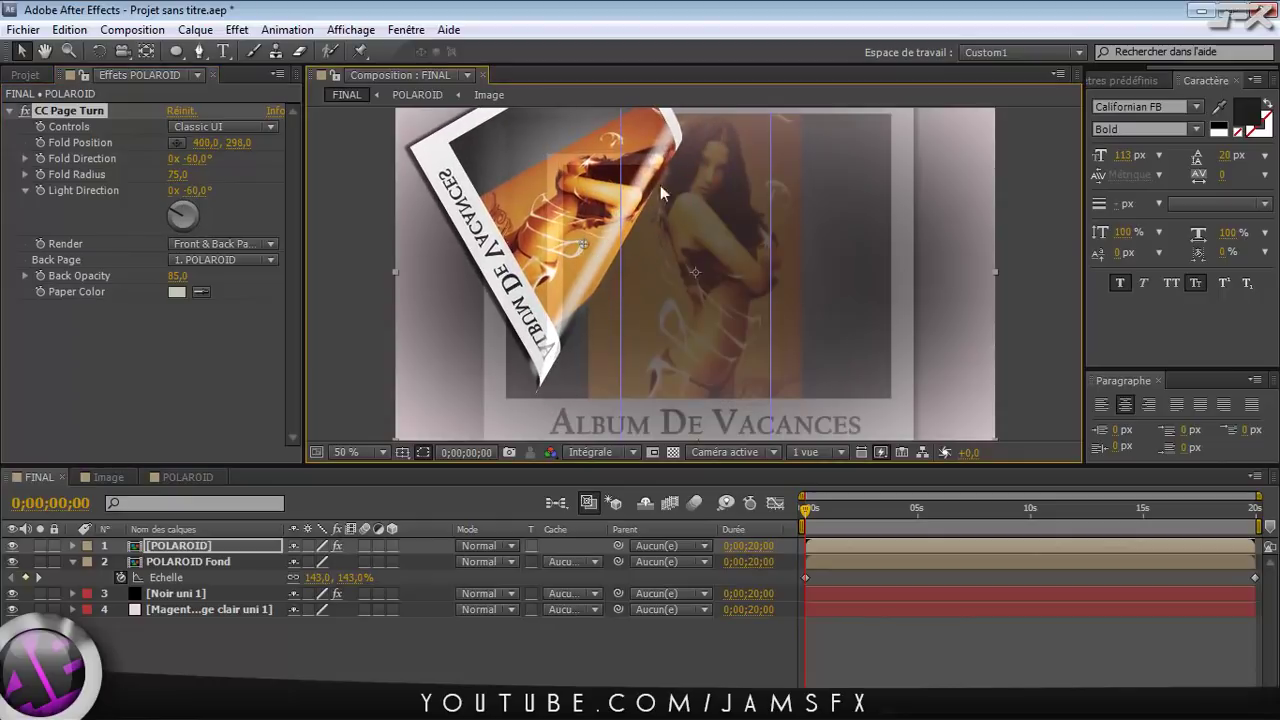
Try light directions of -197° and -41° on the page turn, and restore it to -60°
left_click(187, 230)
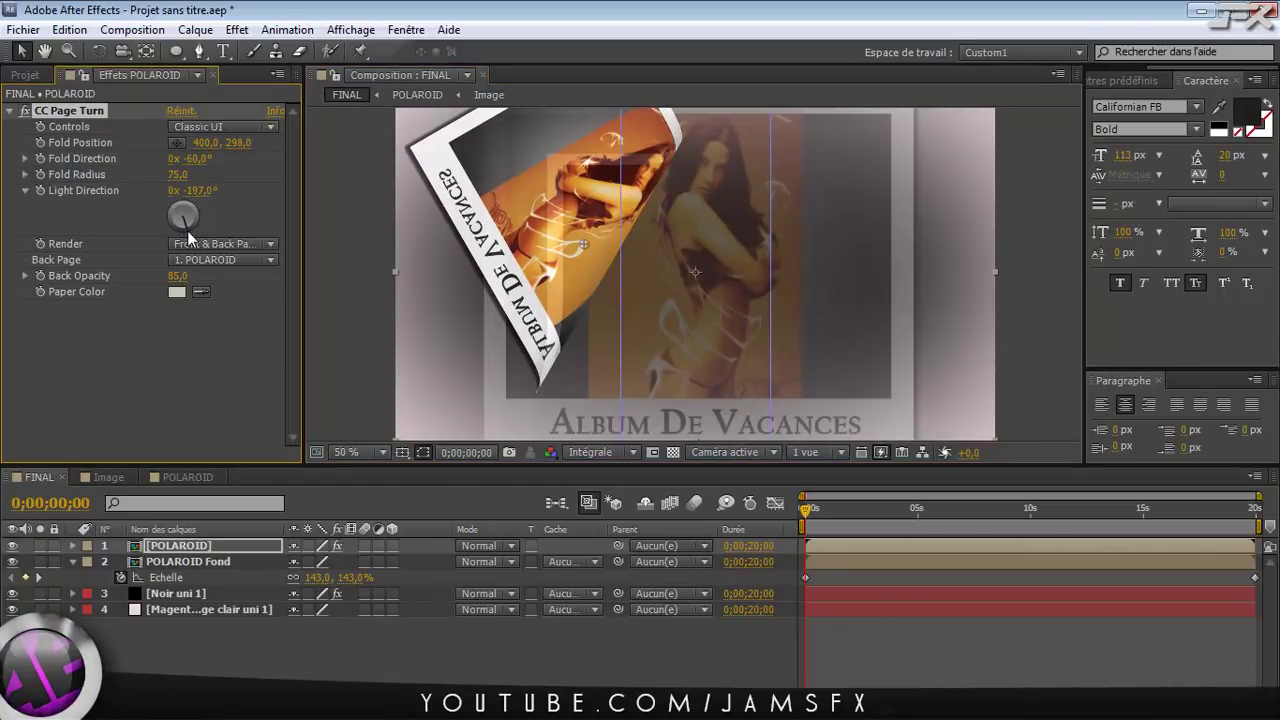
left_click_drag(183, 229, 174, 204)
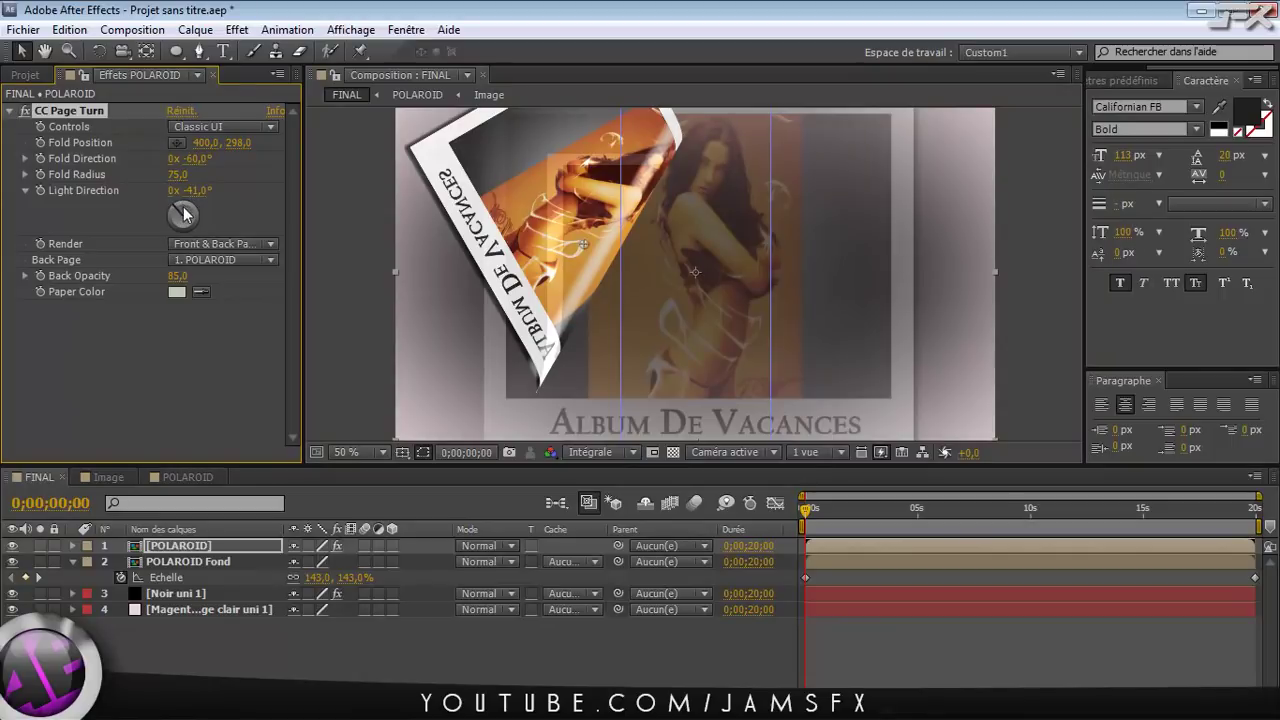
left_click(186, 227)
left_click(174, 214)
left_click(199, 245)
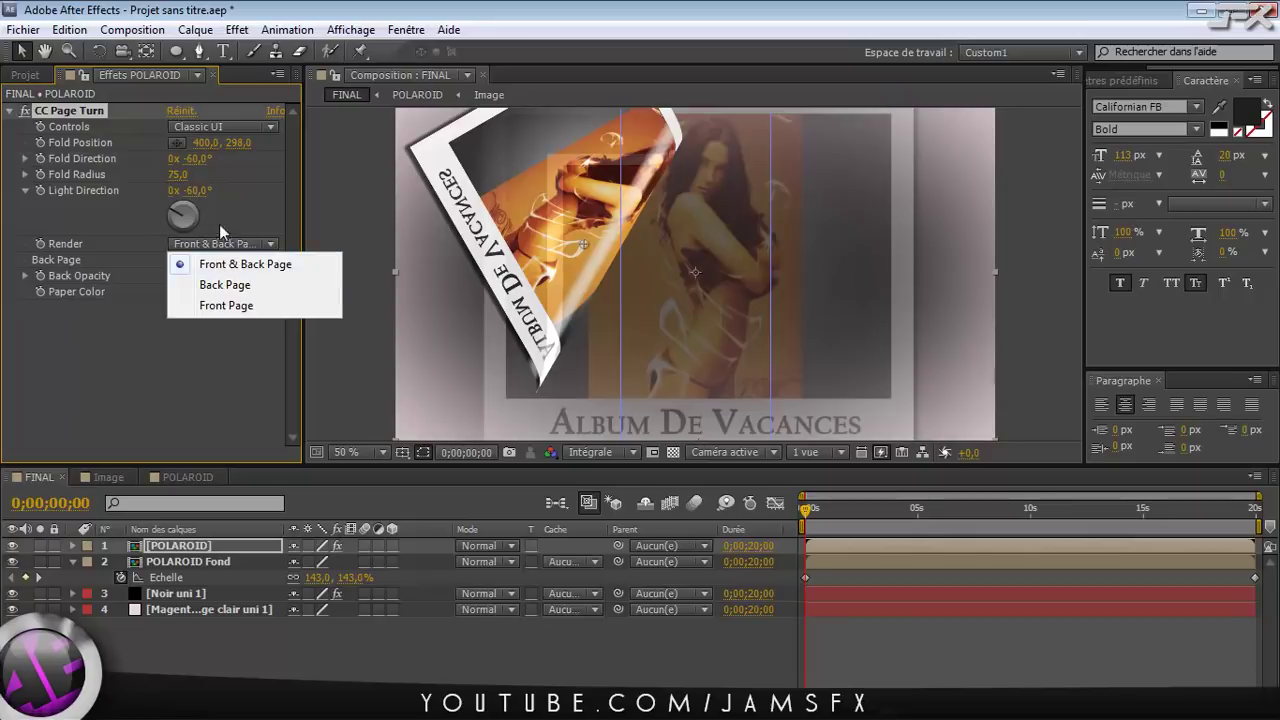
key("Escape")
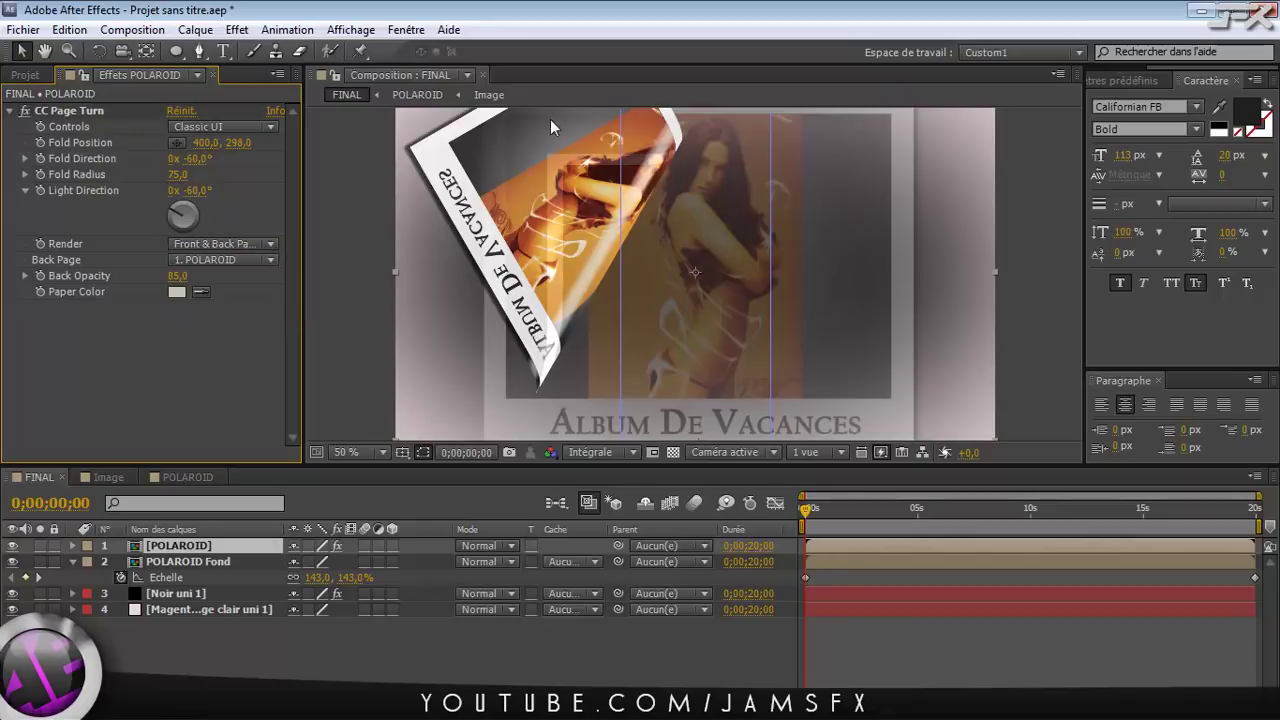
Move the page turn's fold position across the polaroid to about 346, 394
left_click(177, 142)
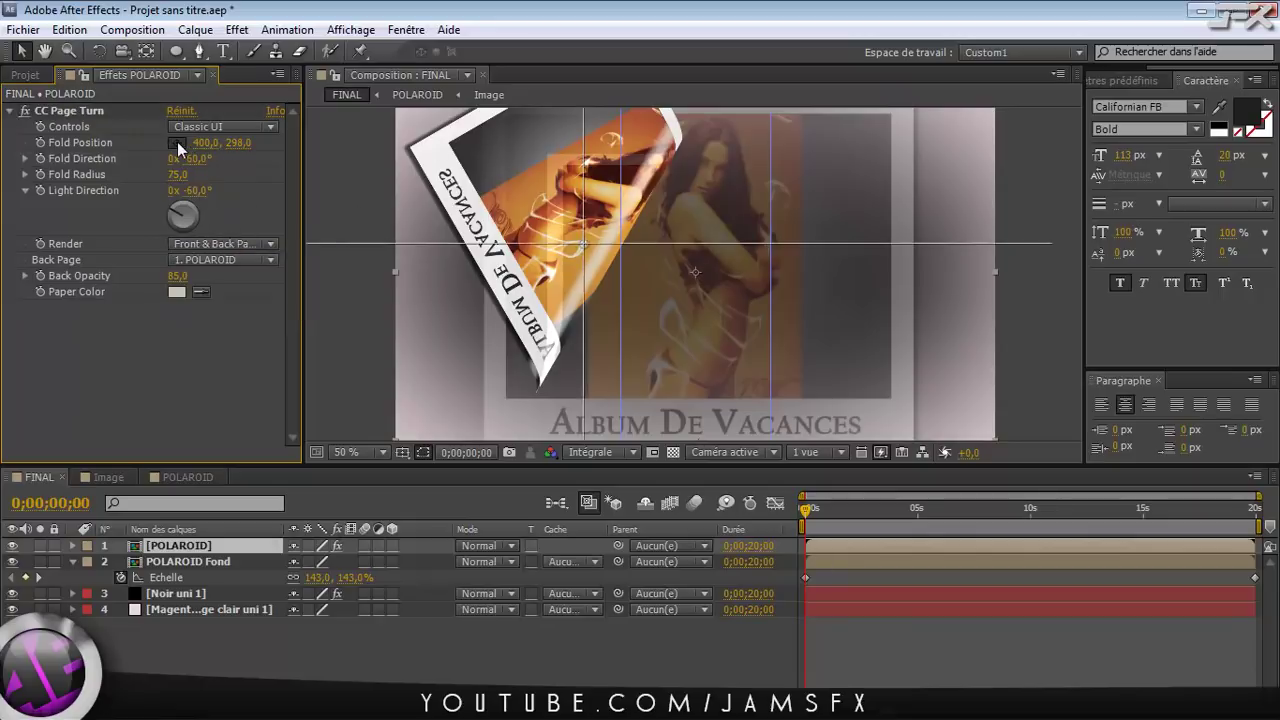
left_click(576, 245)
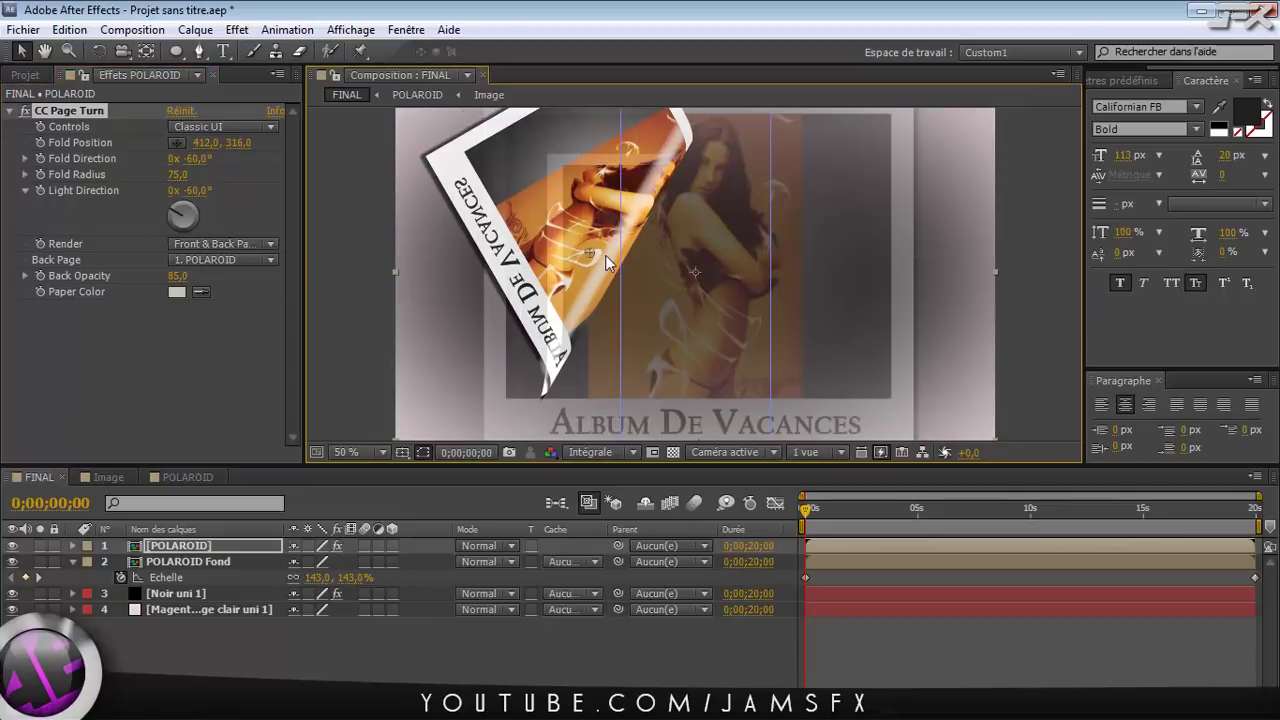
left_click_drag(605, 268, 555, 285)
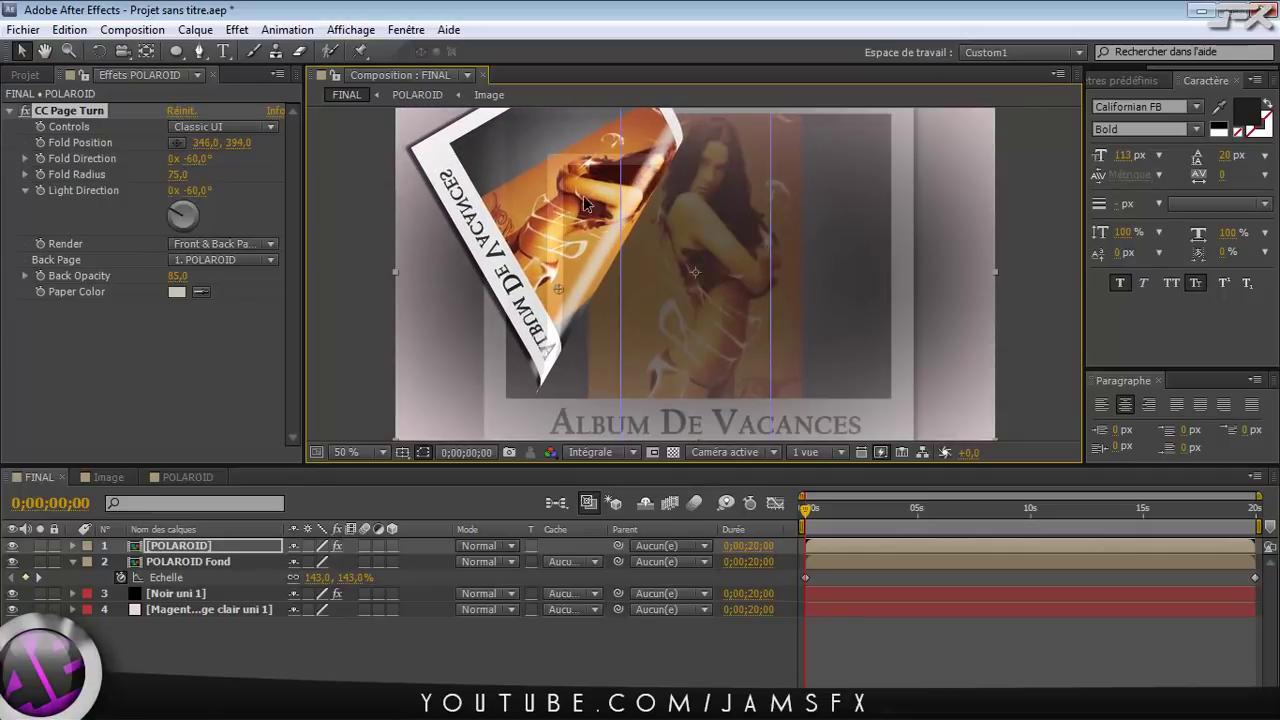
Try rendering only the Back Page of the page turn, with its fold position moved to about 444, 408
left_click(245, 248)
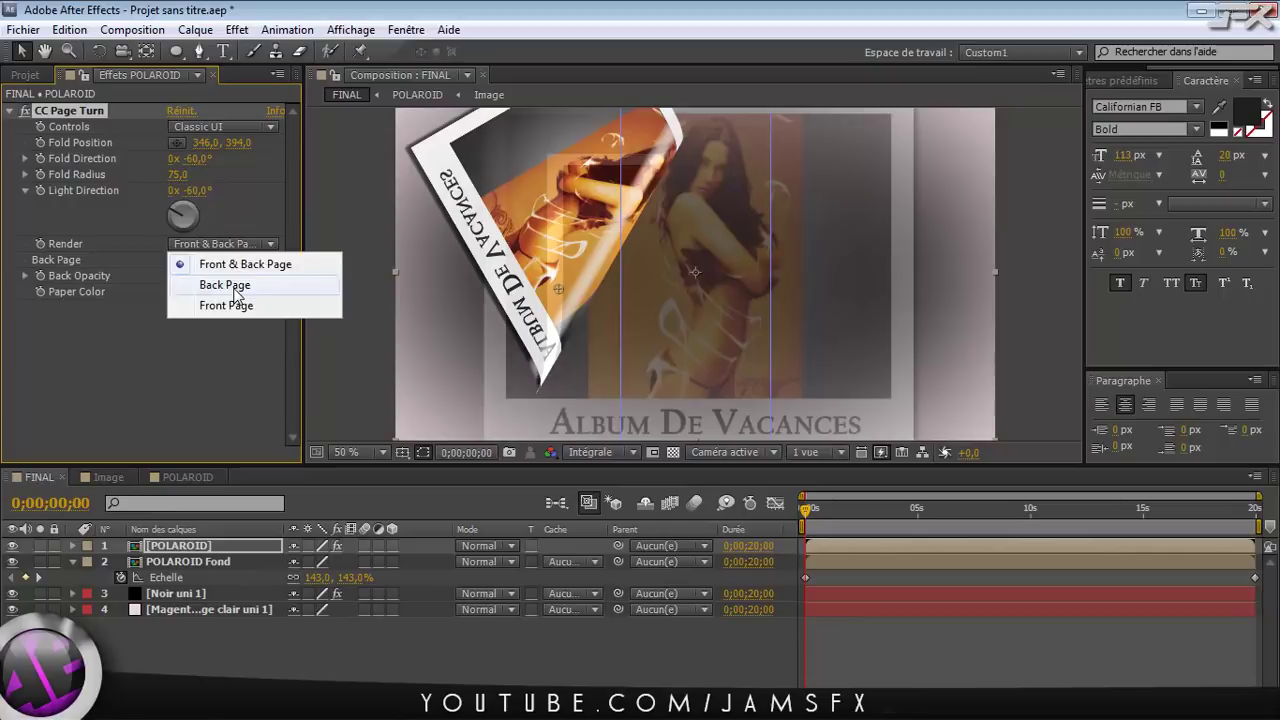
left_click(234, 286)
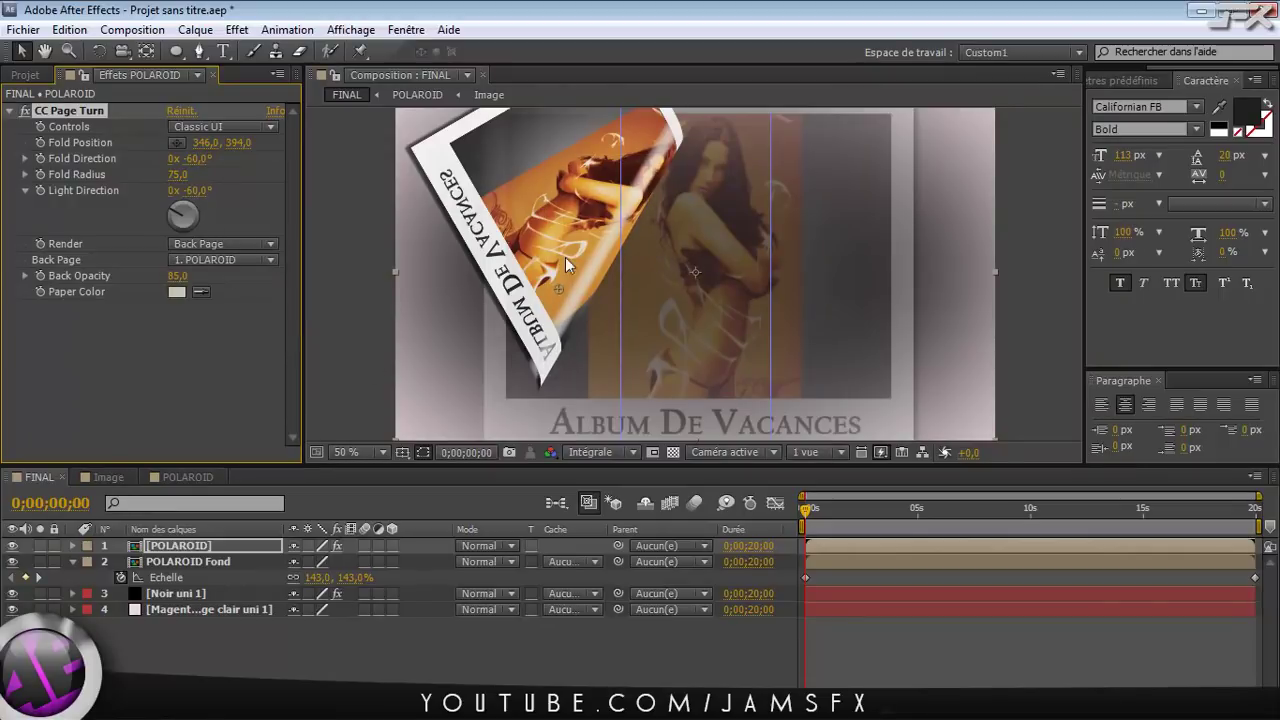
left_click_drag(560, 295, 605, 295)
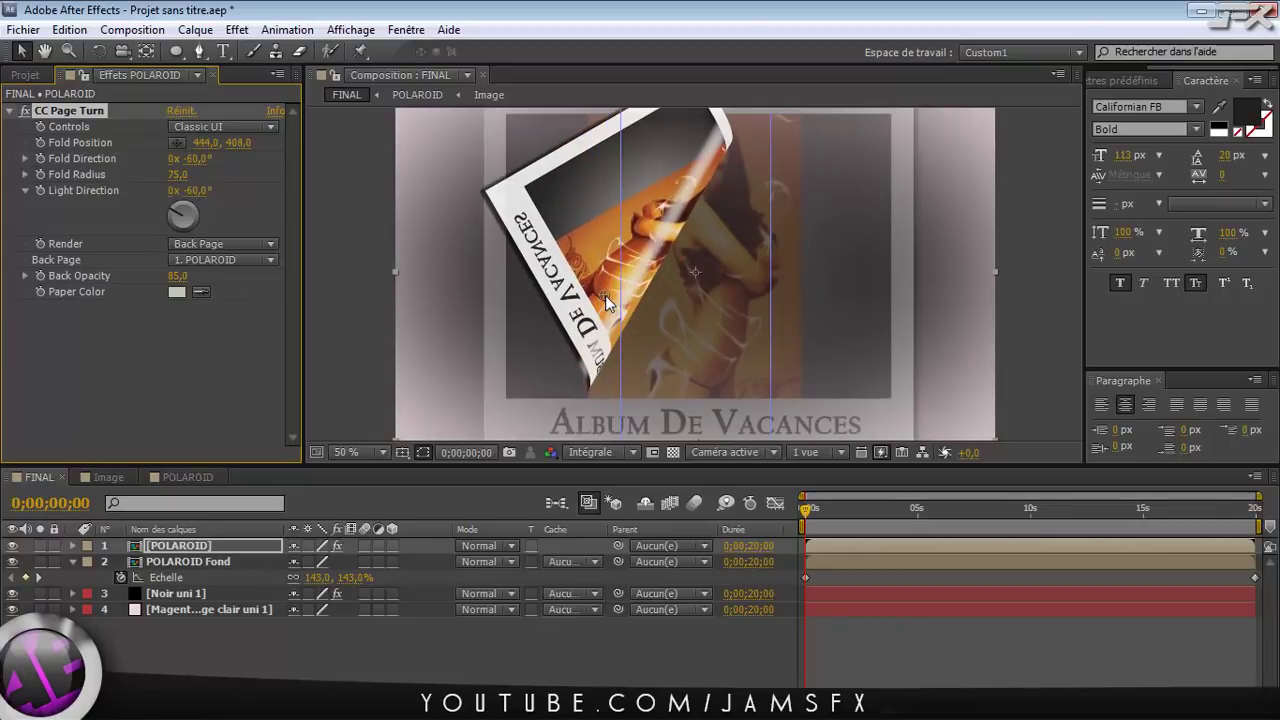
Try rendering only the Front Page of the page turn, with its fold position moved to about 716, 540
left_click(220, 245)
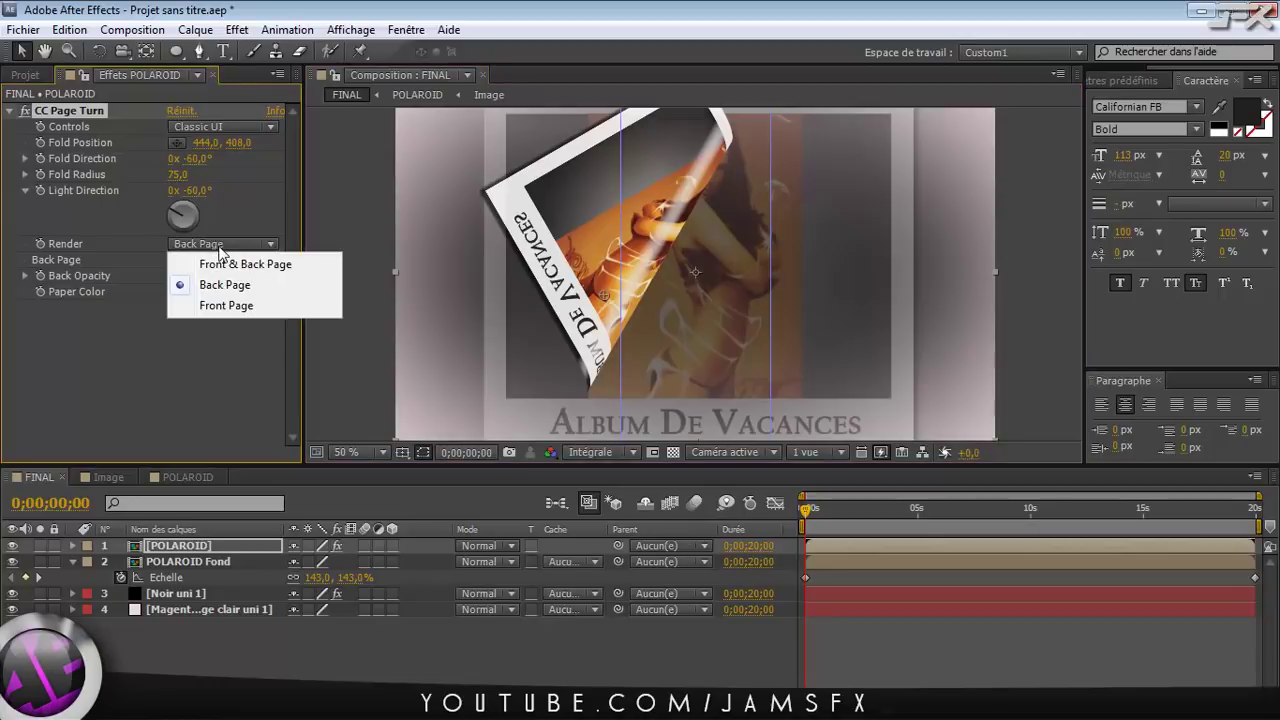
left_click(226, 306)
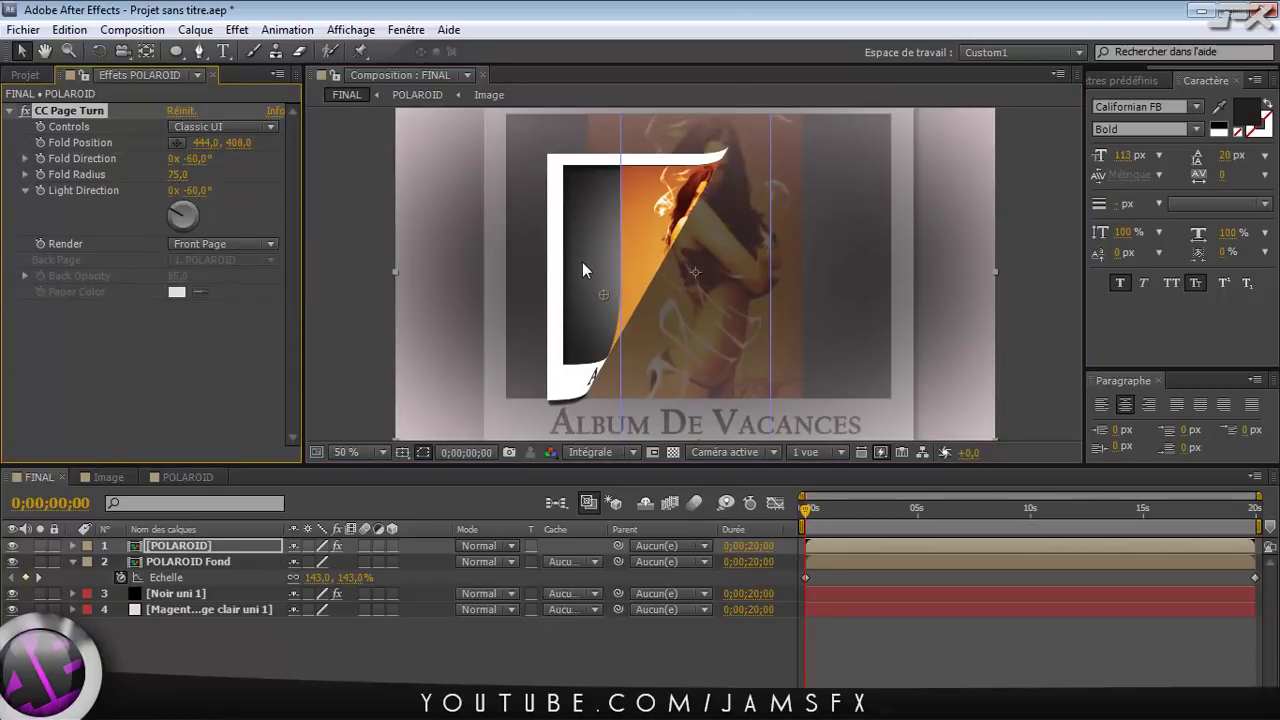
left_click_drag(583, 263, 726, 363)
Restore the page turn's render to Front & Back Page and move its fold position to about 384, 396
left_click(248, 241)
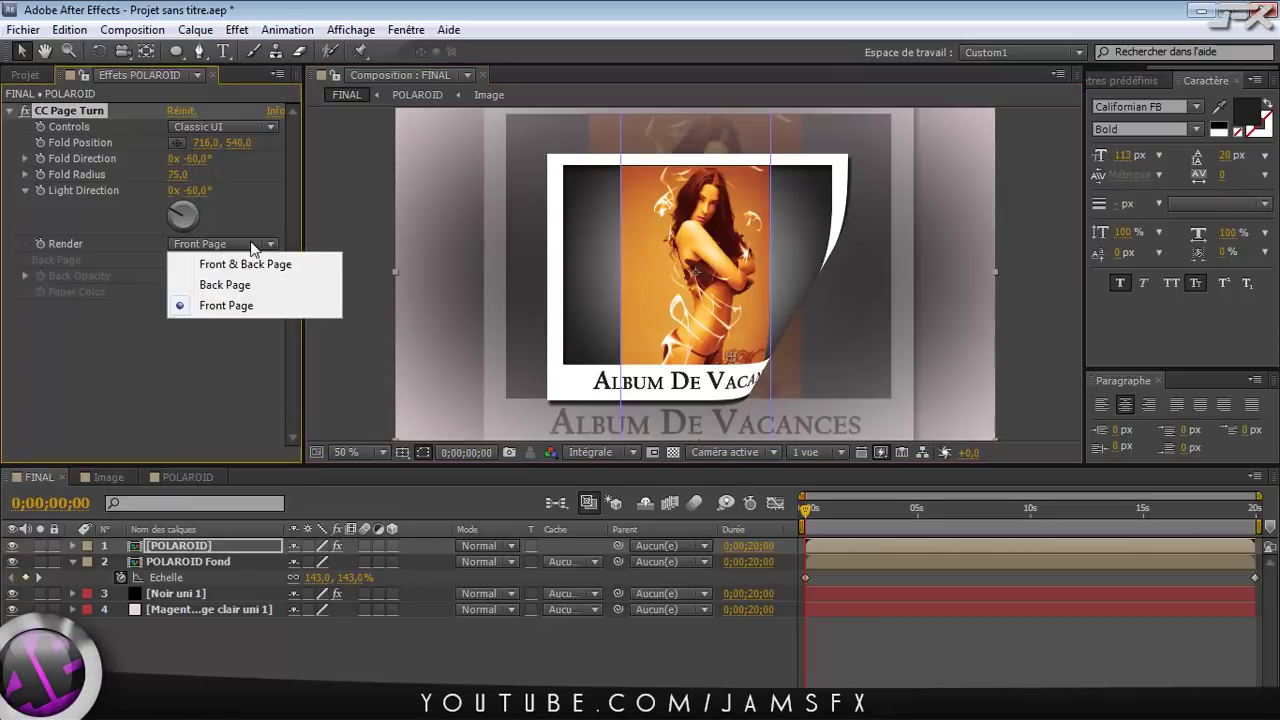
left_click(249, 261)
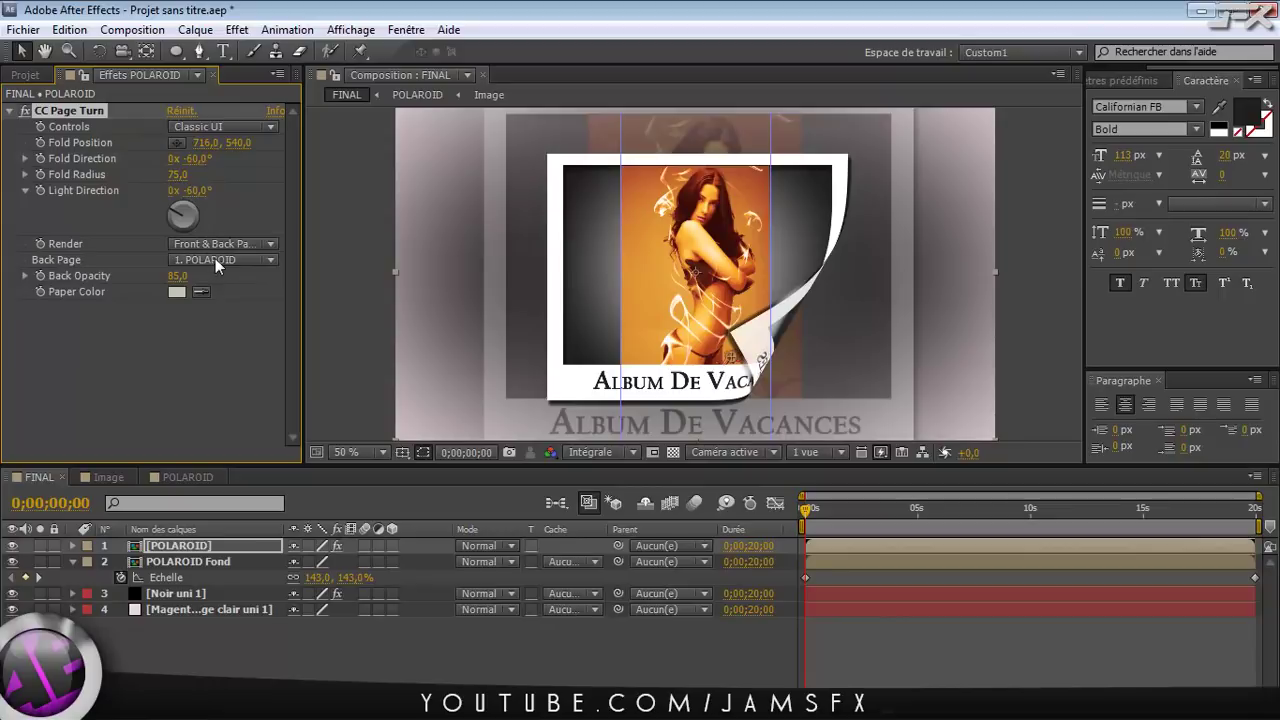
left_click_drag(699, 341, 576, 283)
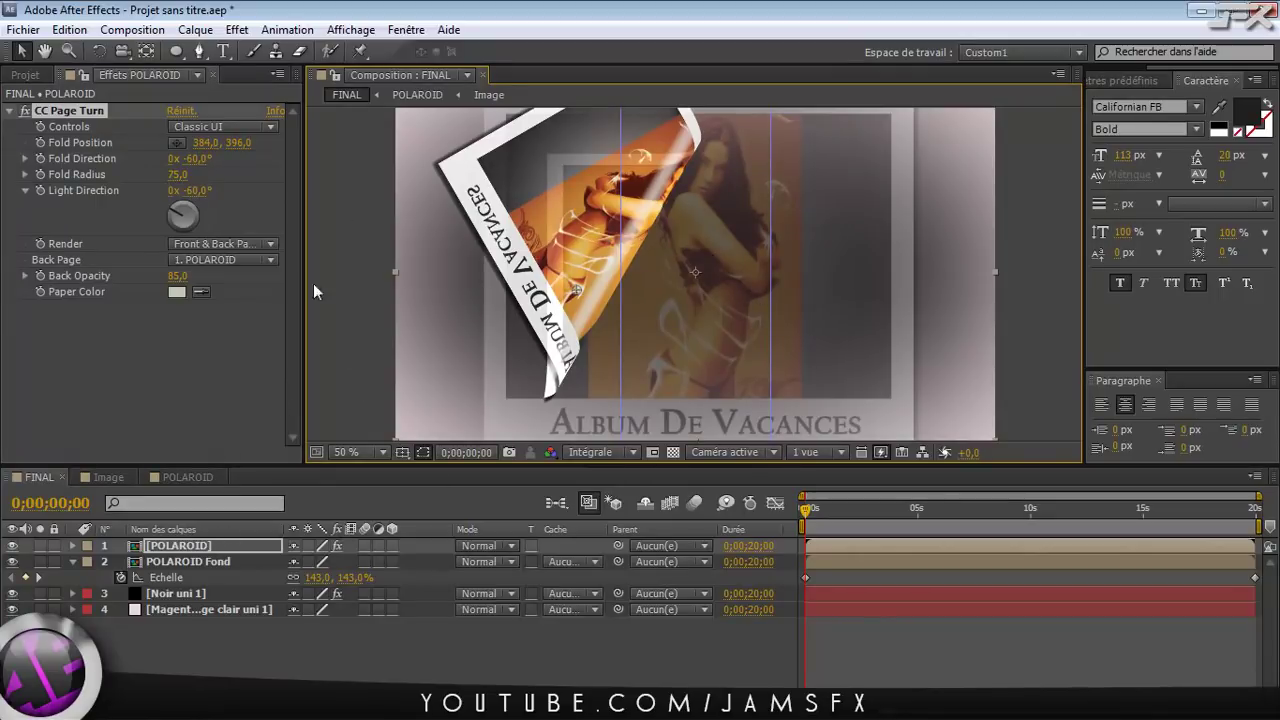
Try the Noir uni 1 layer as the page turn's back page, with the fold position moved to about 799, 546
left_click(227, 260)
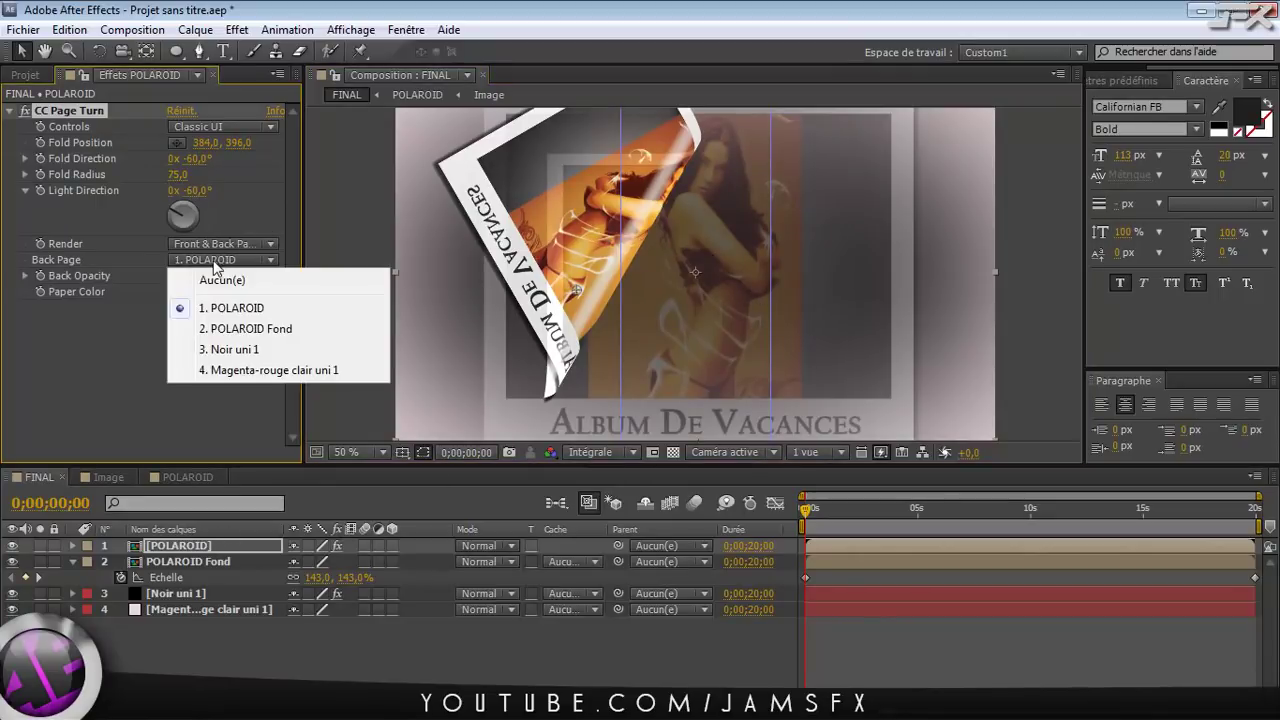
left_click(236, 350)
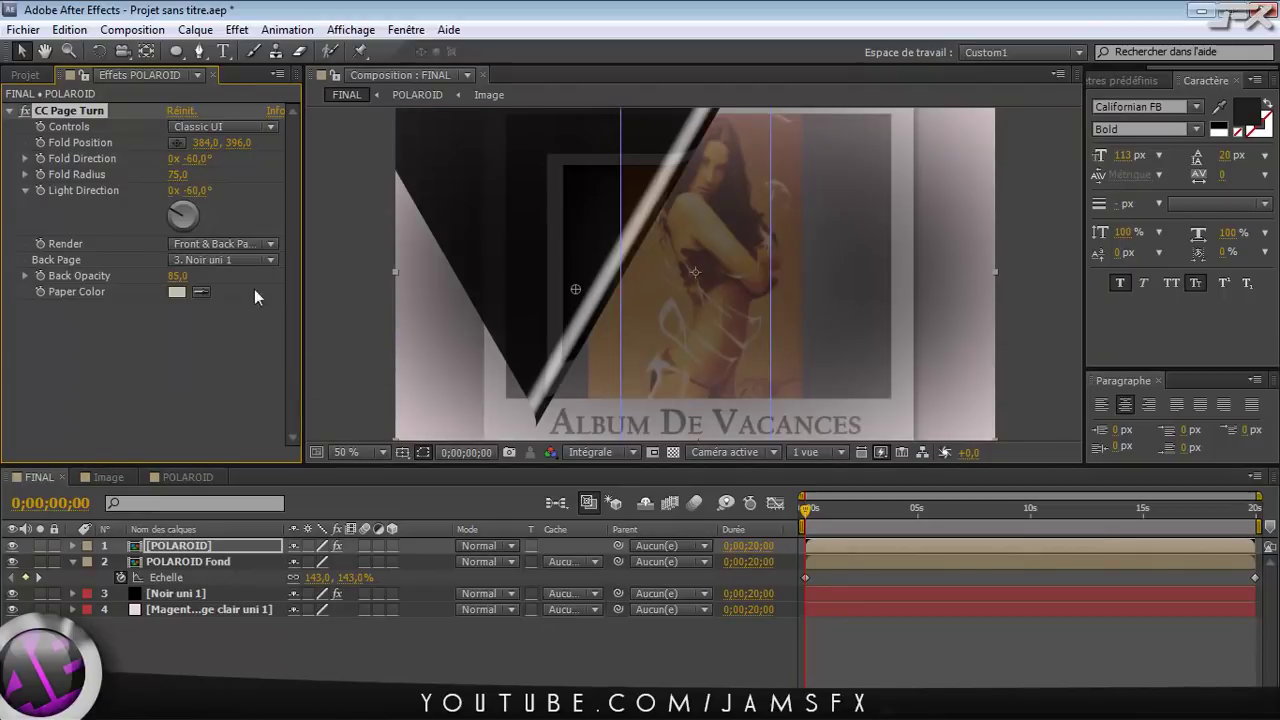
left_click(190, 593)
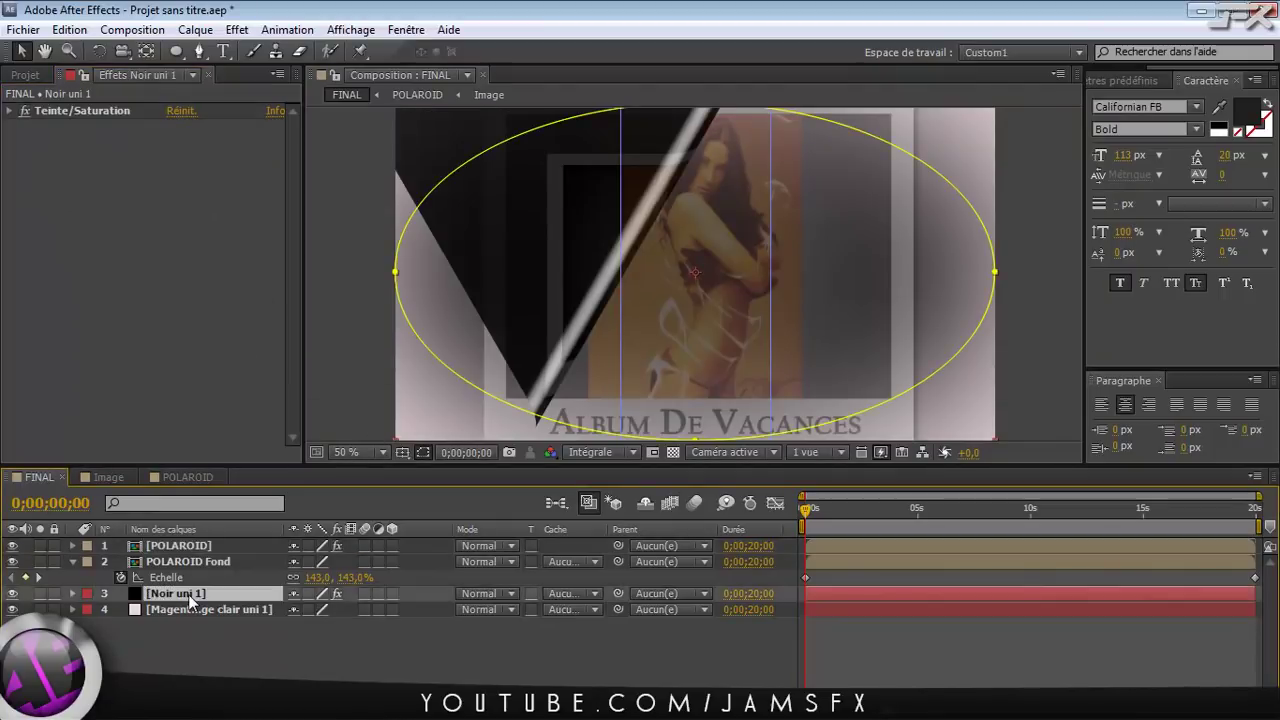
left_click(186, 546)
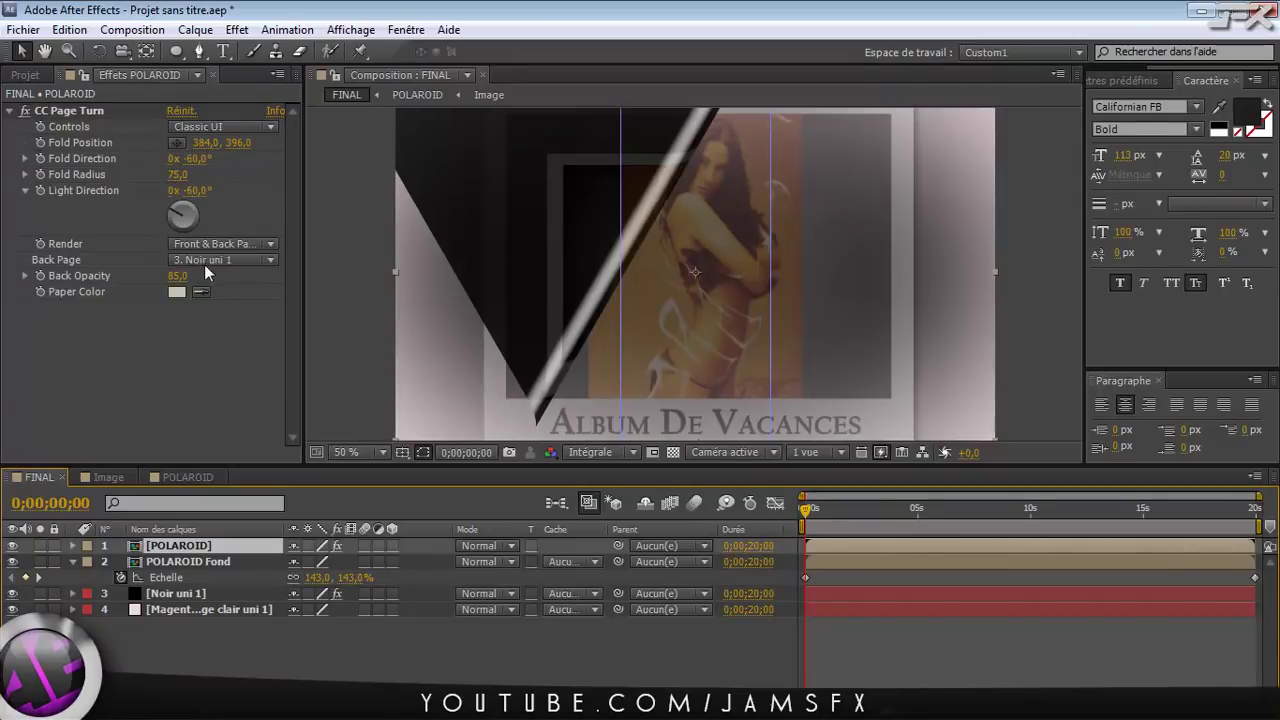
left_click(149, 112)
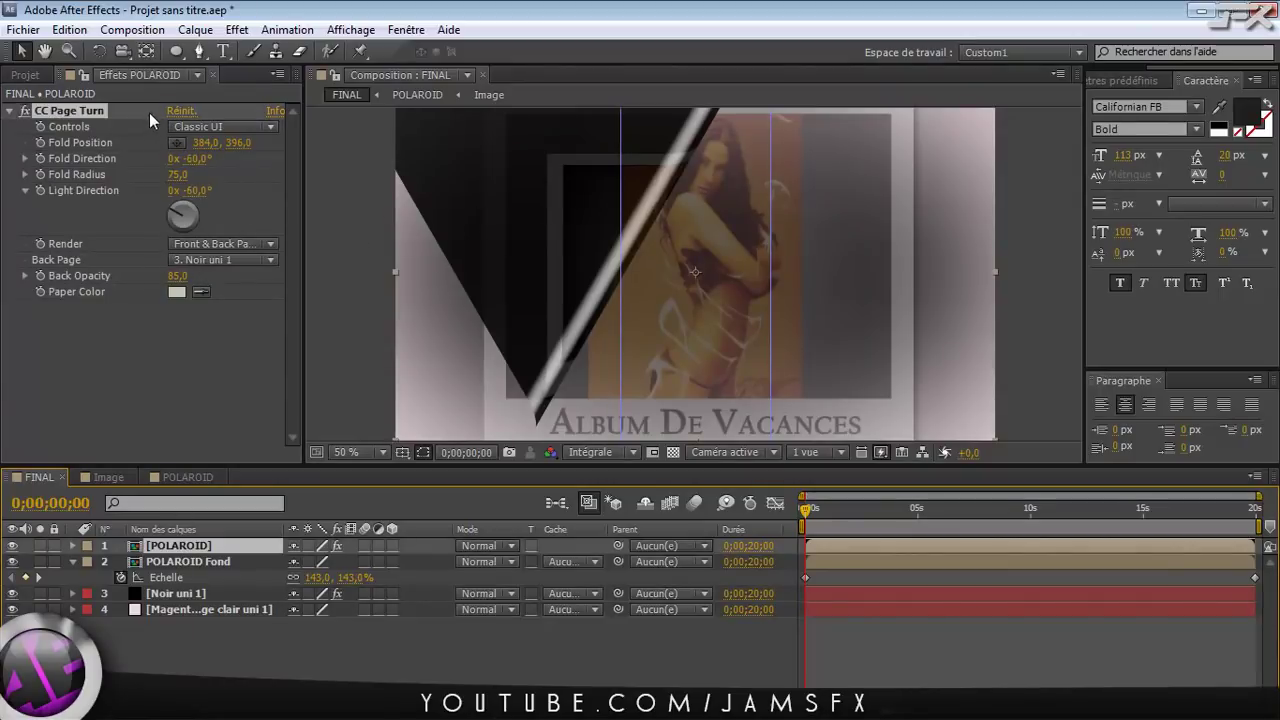
left_click(235, 234)
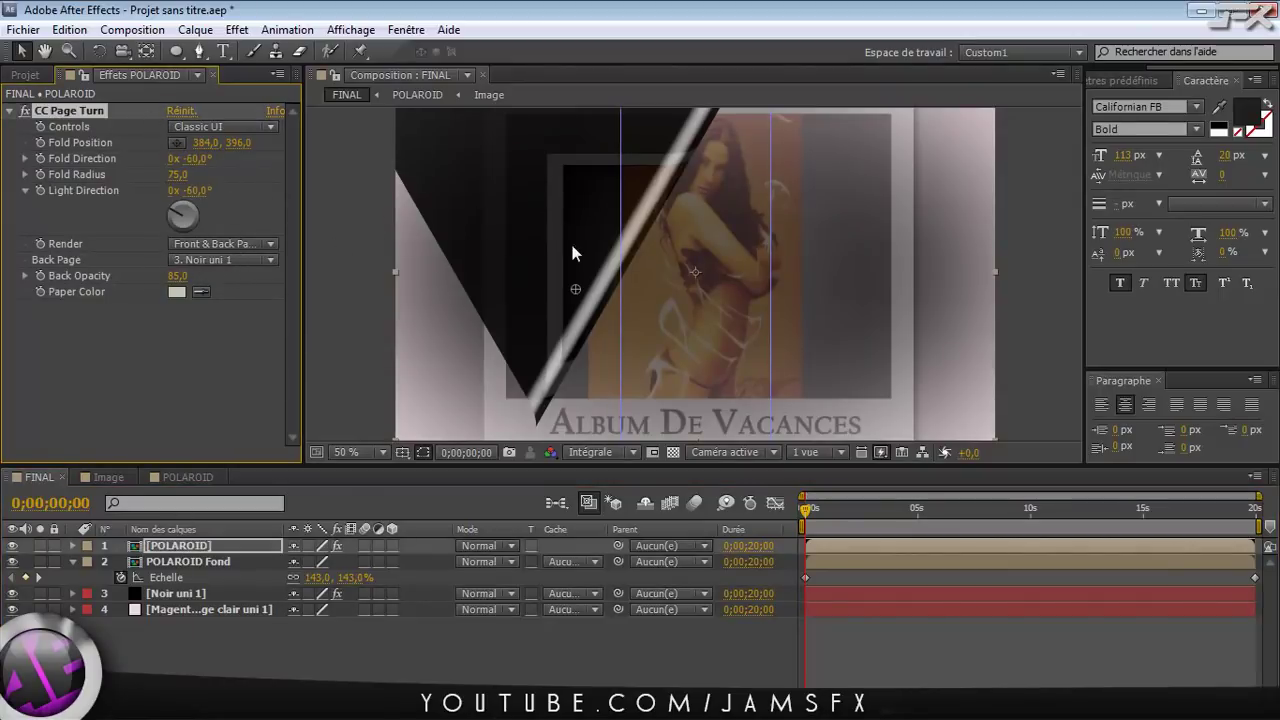
left_click_drag(575, 291, 779, 359)
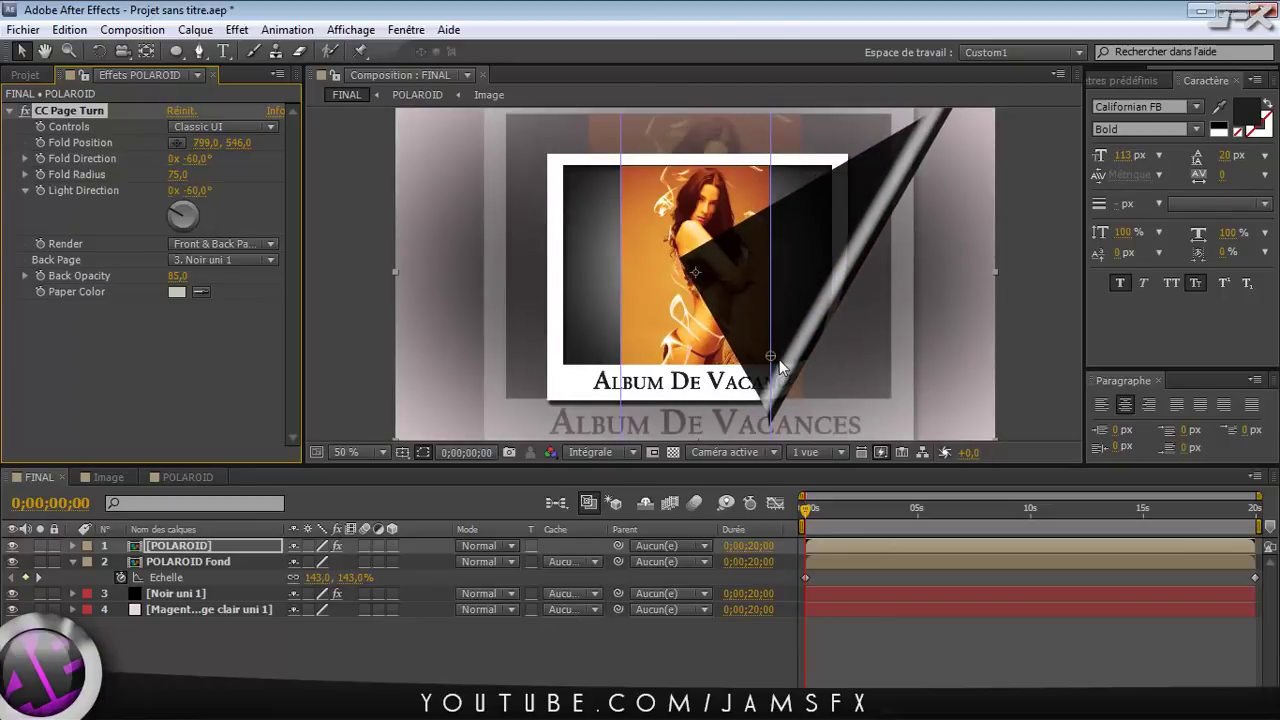
Restore POLAROID as the page turn's back page and move the fold position to about 355, 398
left_click(210, 259)
left_click(220, 309)
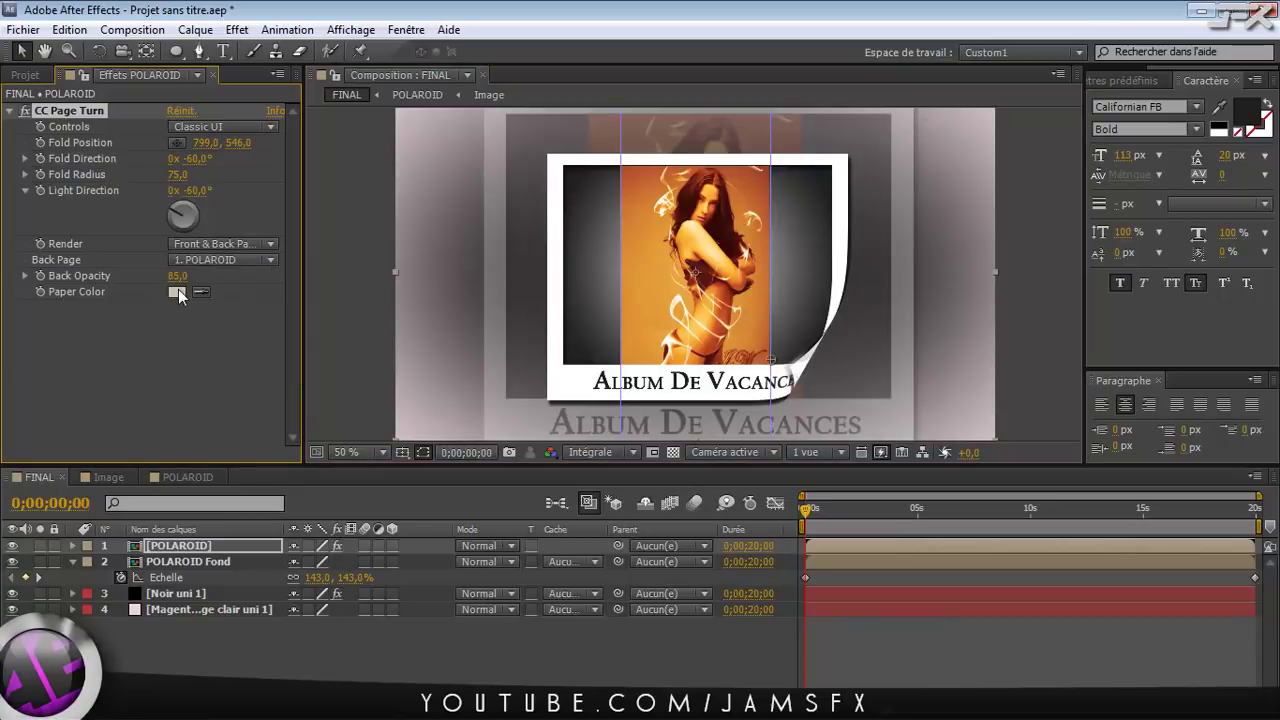
left_click_drag(772, 359, 563, 291)
Try another paper color and a back opacity of 66 on the page turn, and undo the opacity change
left_click(175, 292)
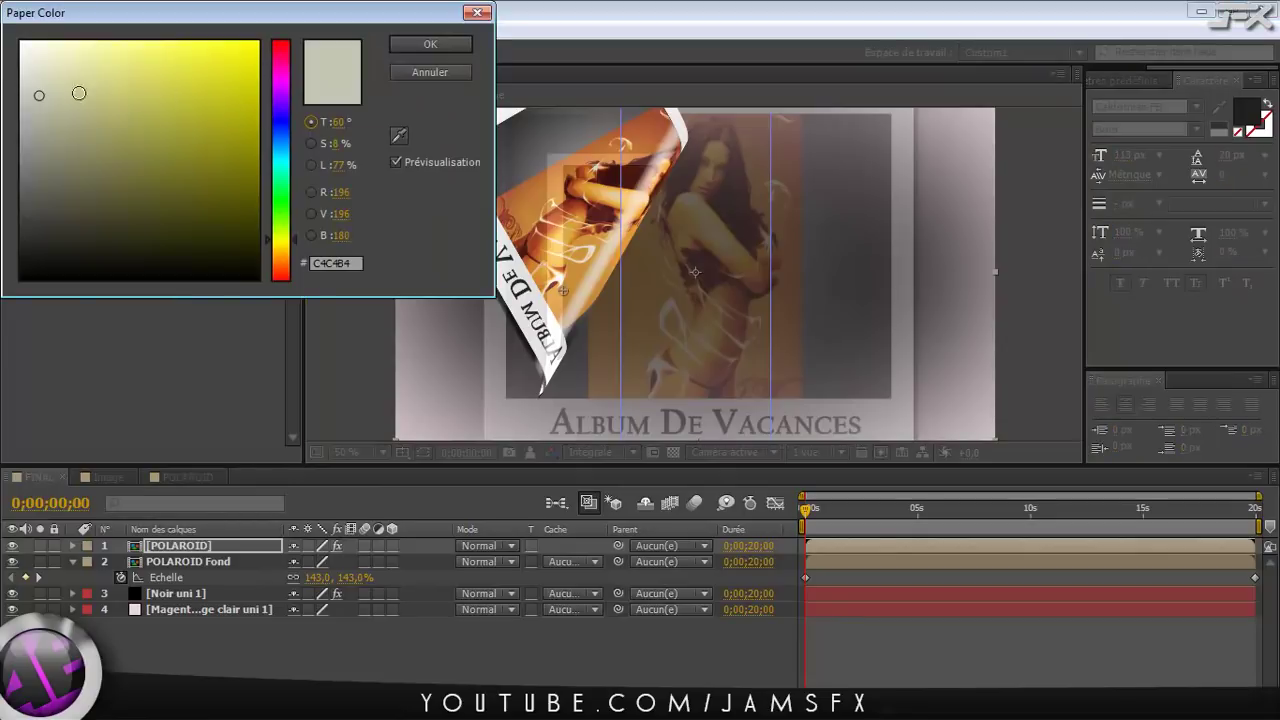
mouse_move(44, 96)
left_mouse_down()
mouse_move(204, 162)
mouse_move(180, 74)
mouse_move(194, 70)
left_mouse_up()
left_click(455, 47)
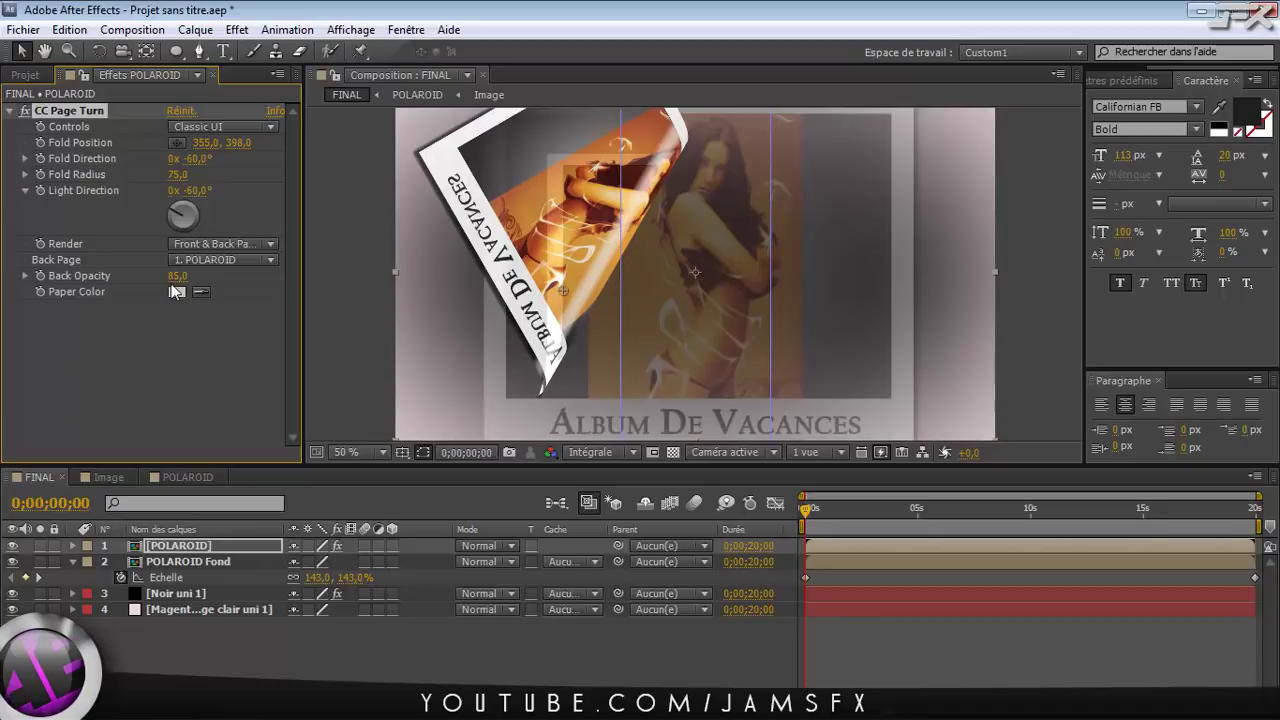
mouse_move(175, 281)
left_mouse_down()
mouse_move(88, 276)
mouse_move(180, 277)
mouse_move(152, 276)
left_mouse_up()
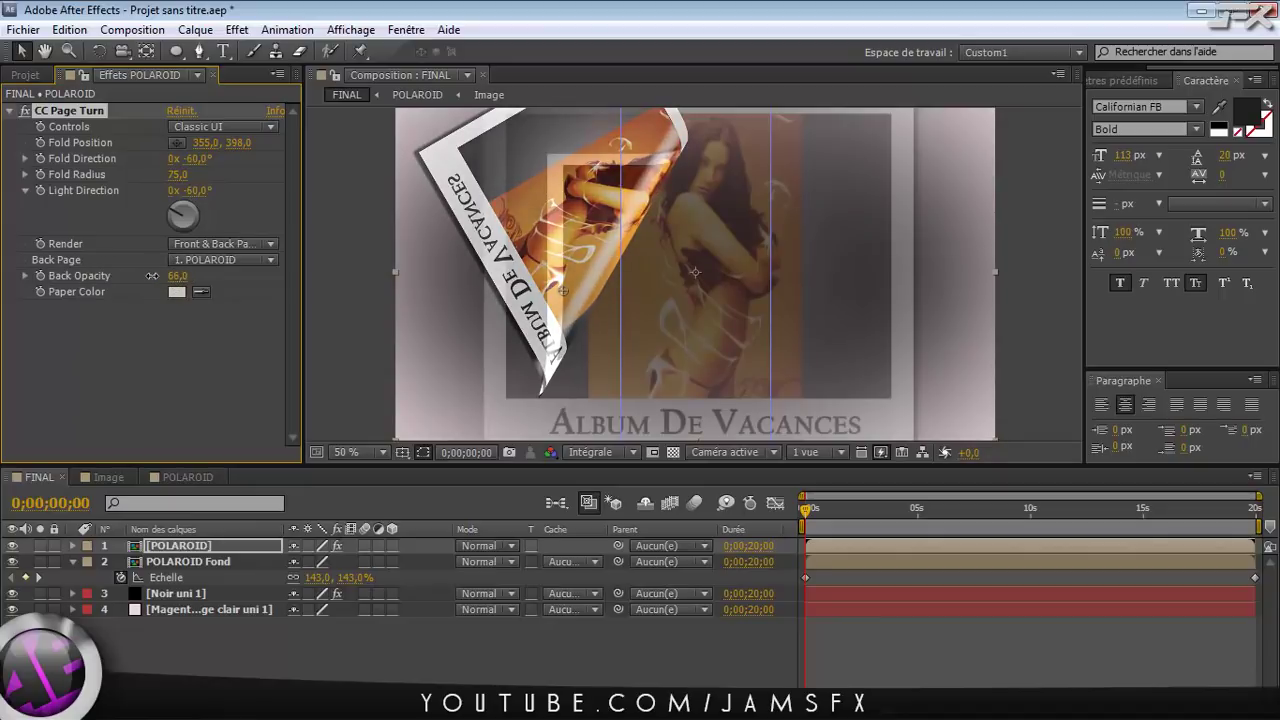
key("ctrl+z")
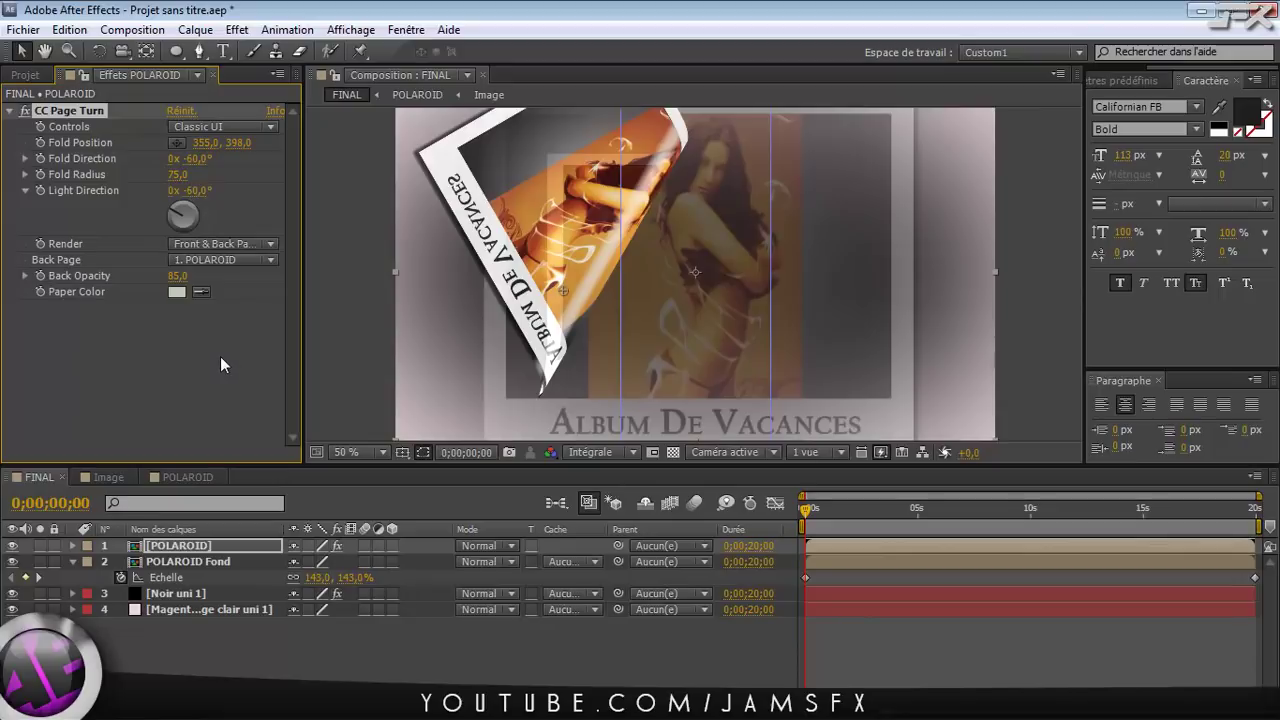
Move the current time to 0;00;00;25 and the page turn's fold position to about 163, 118
left_click(810, 513)
left_click_drag(807, 511, 825, 511)
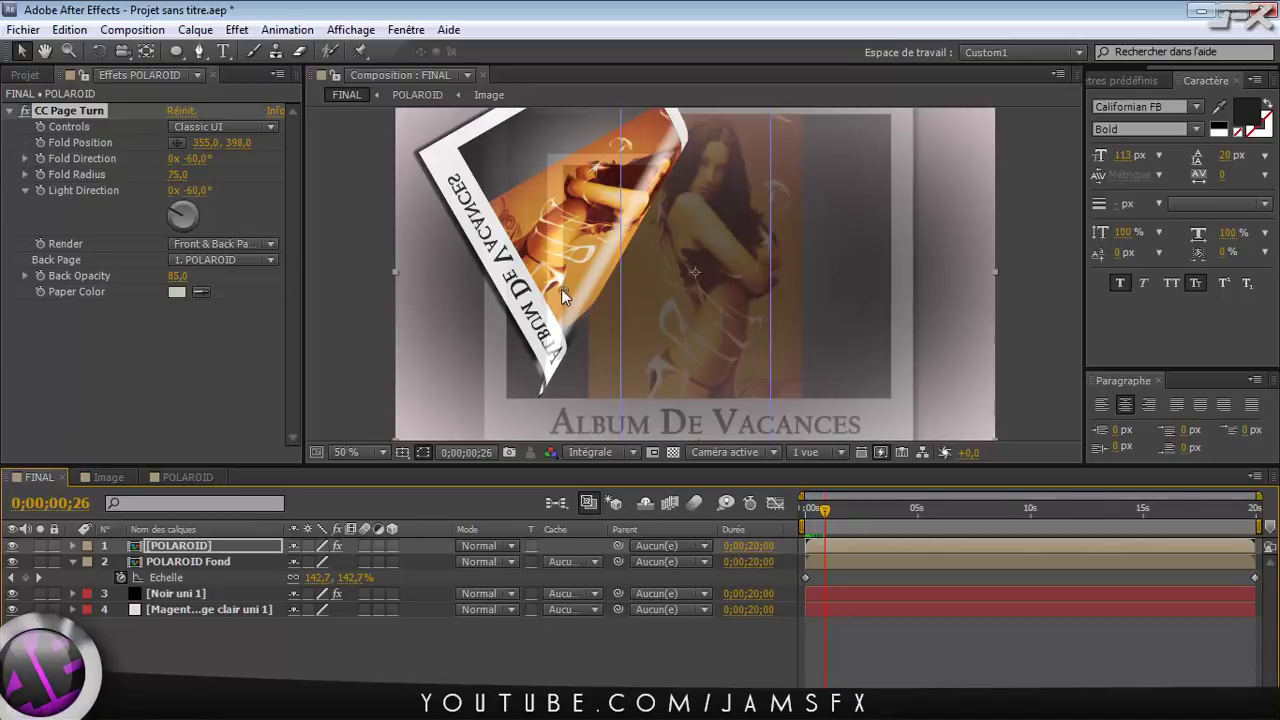
left_click_drag(612, 310, 473, 159)
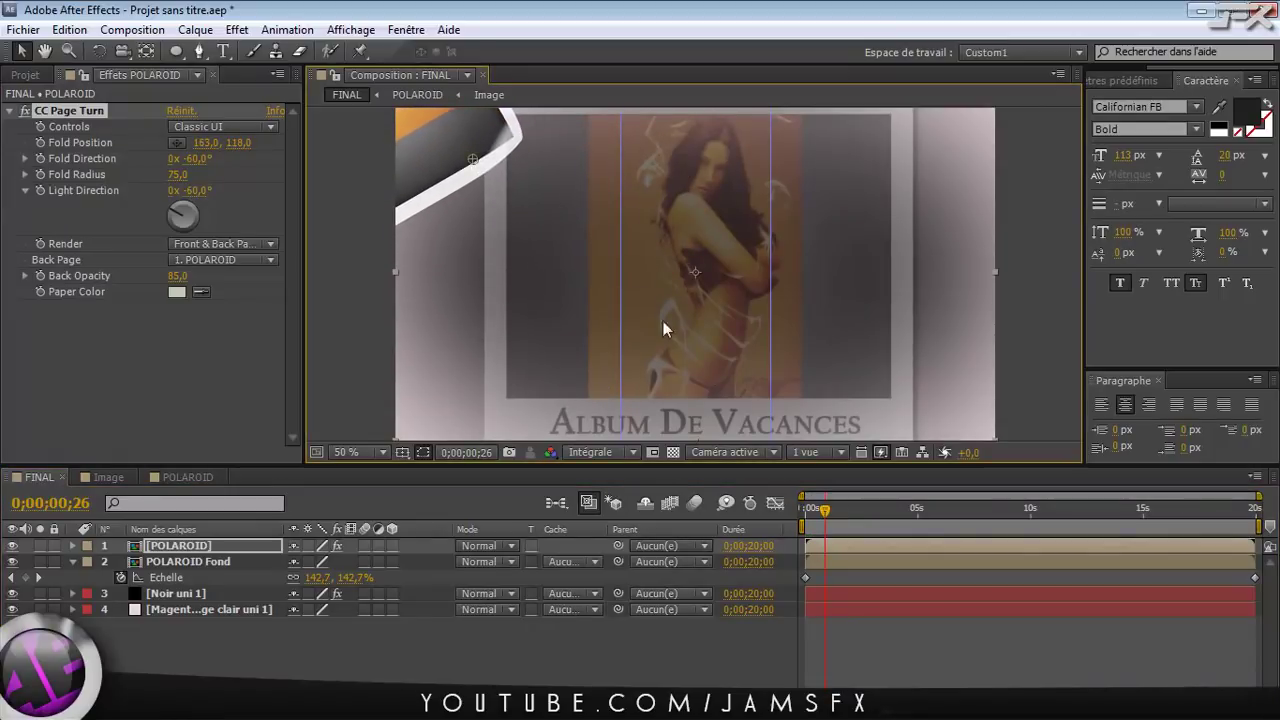
mouse_move(825, 511)
left_mouse_down()
mouse_move(863, 511)
mouse_move(828, 512)
left_mouse_up()
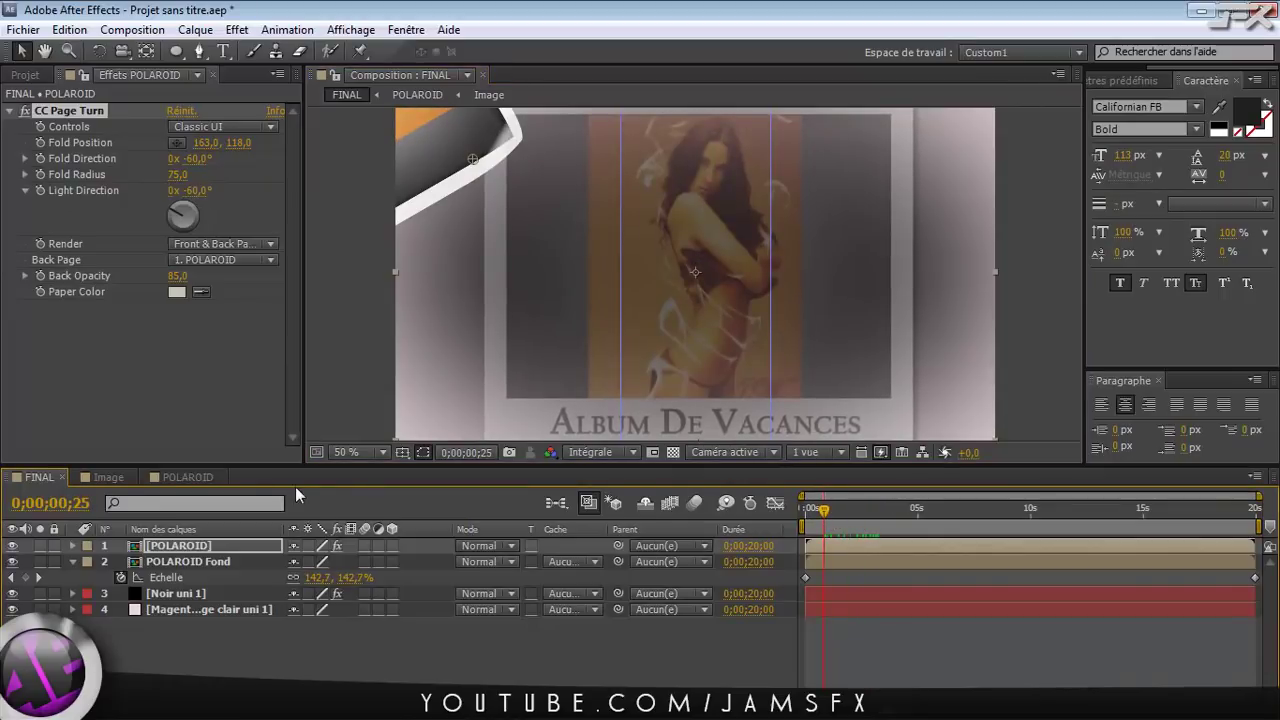
In the Image composition, set the current time to 0;00;00;09, ahead of the null's first position keyframe
left_click(100, 477)
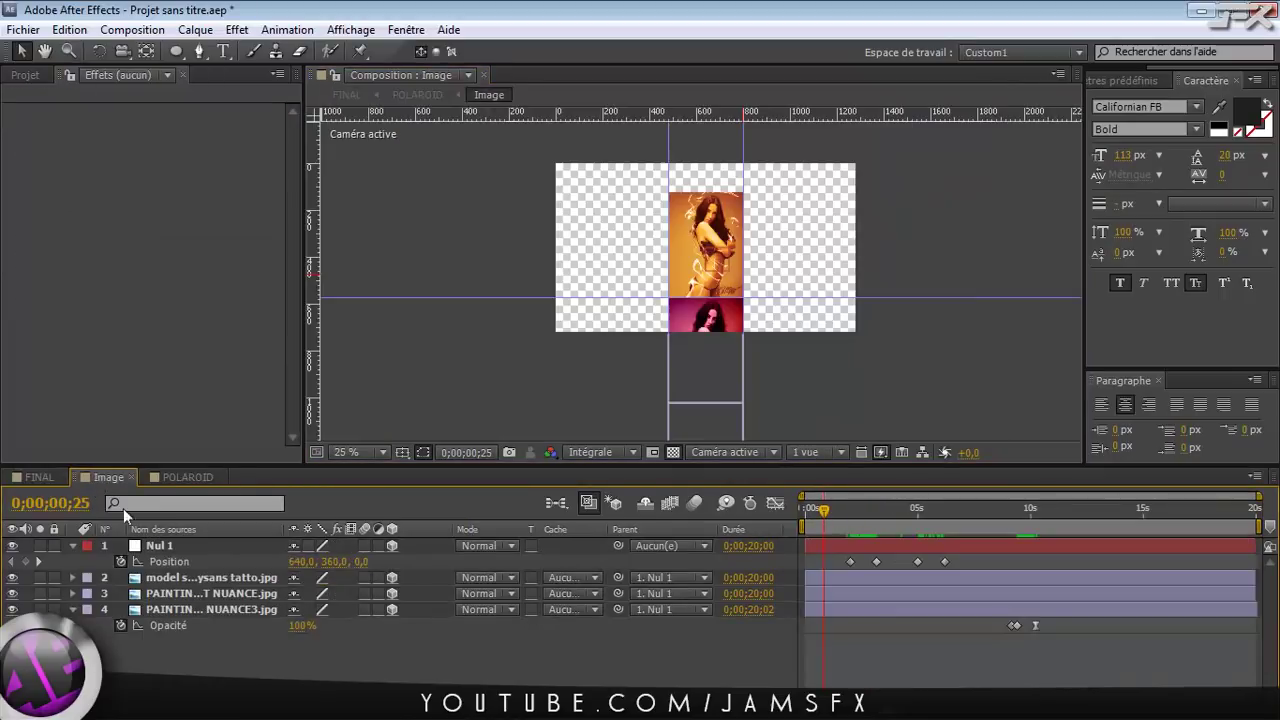
left_click(827, 511)
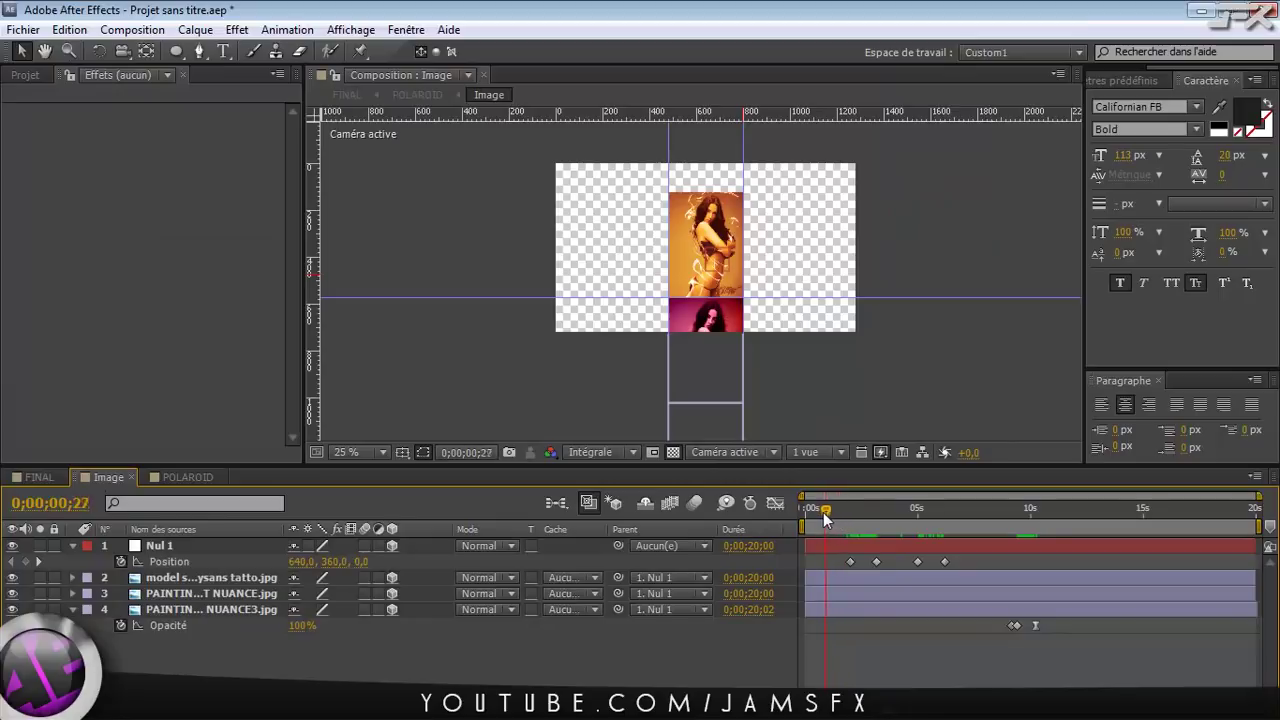
left_click_drag(823, 512, 812, 513)
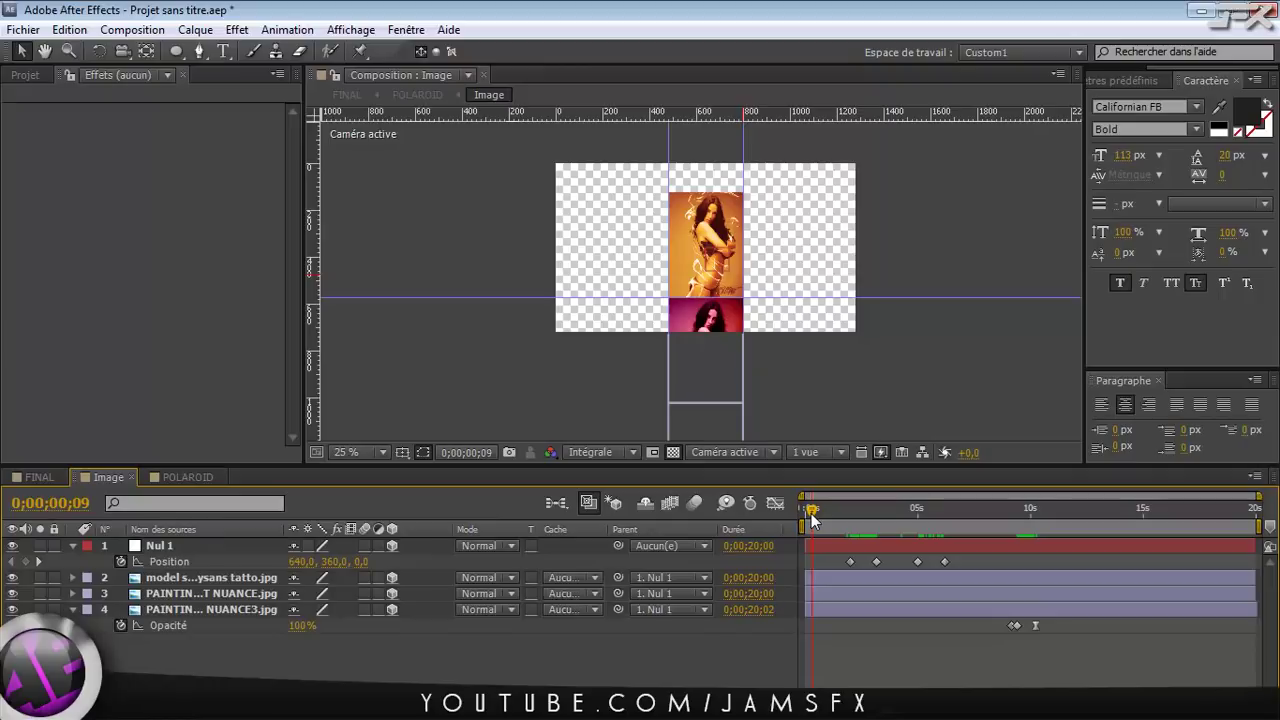
Return to the FINAL composition and move the page turn's fold position to about 33, 56, turning the polaroid fully away
left_click(54, 478)
left_click_drag(472, 163, 410, 135)
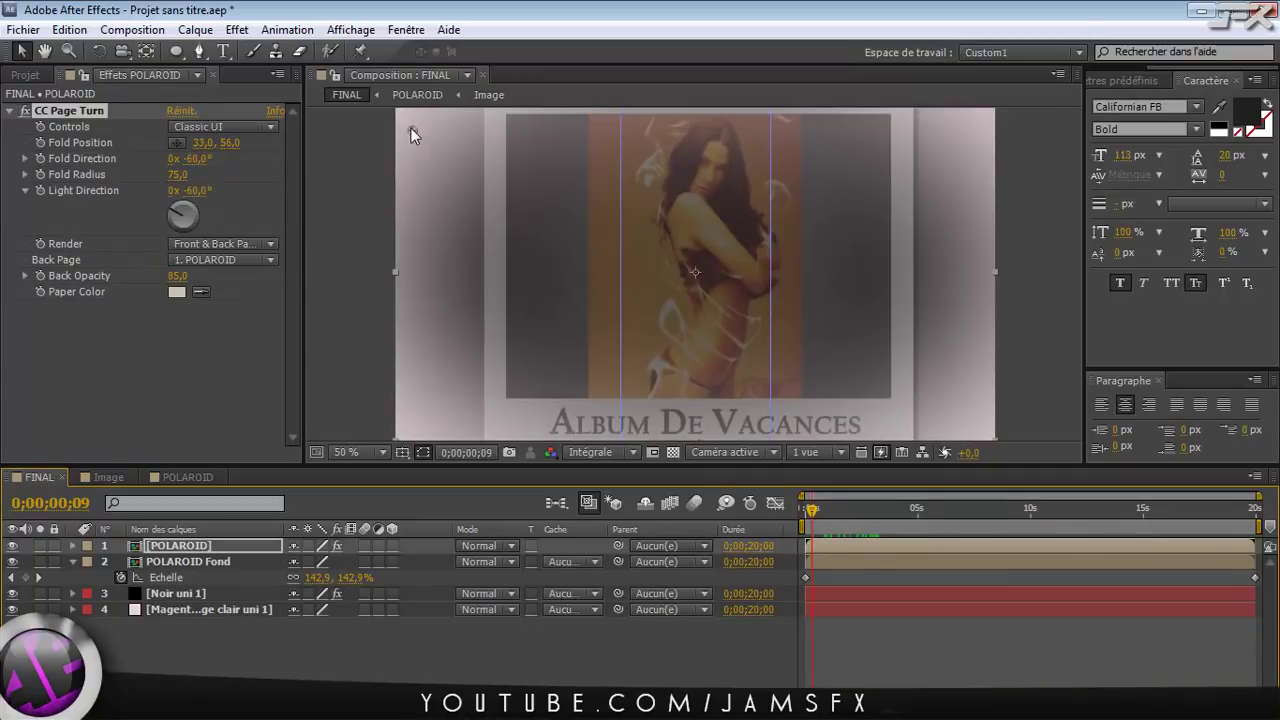
left_click(410, 127)
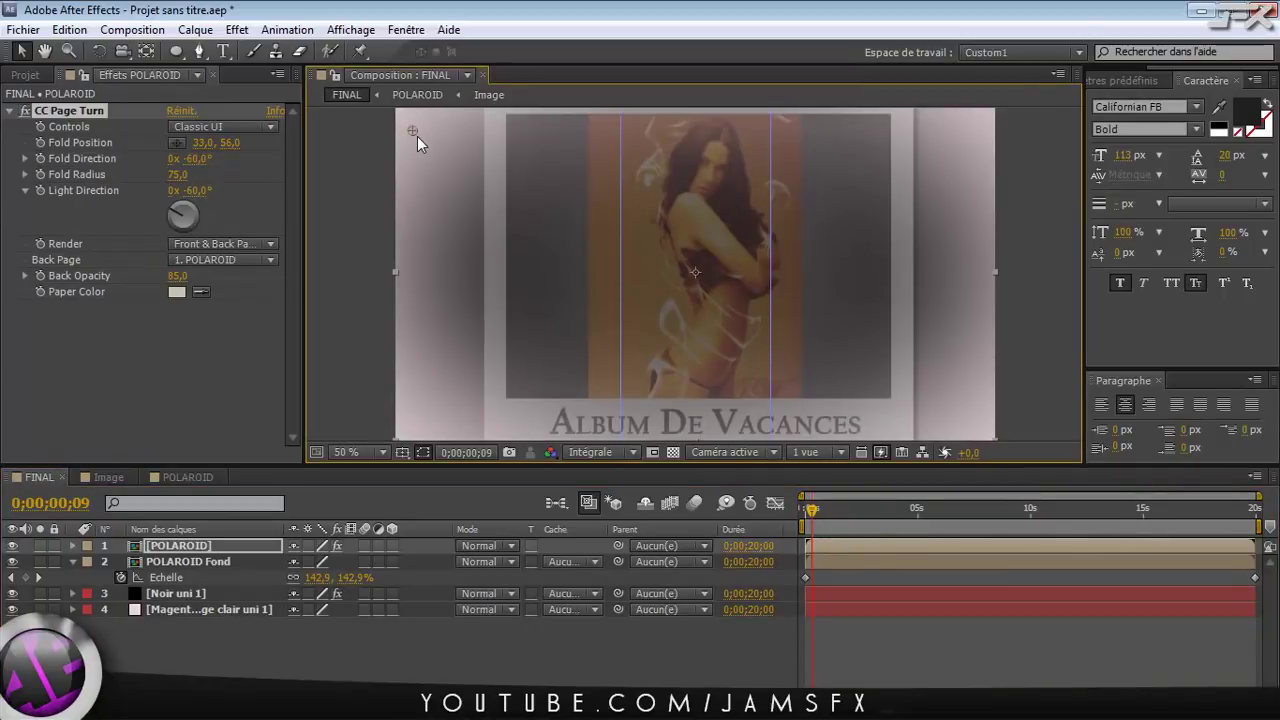
Keyframe the page turn's fold position at about 57, 68 at 0;00;00;09 and about 1009, 684 at 0;00;01;02
left_click(40, 143)
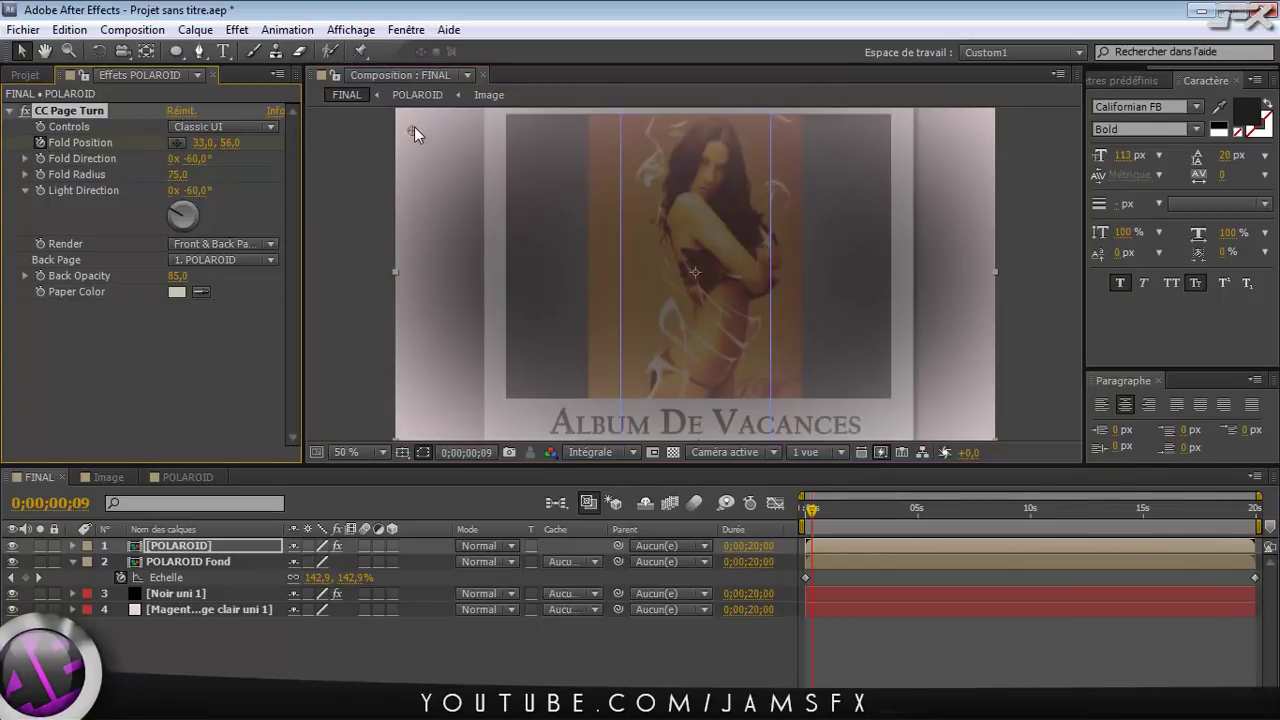
mouse_move(412, 130)
left_mouse_down()
mouse_move(518, 201)
mouse_move(423, 134)
left_mouse_up()
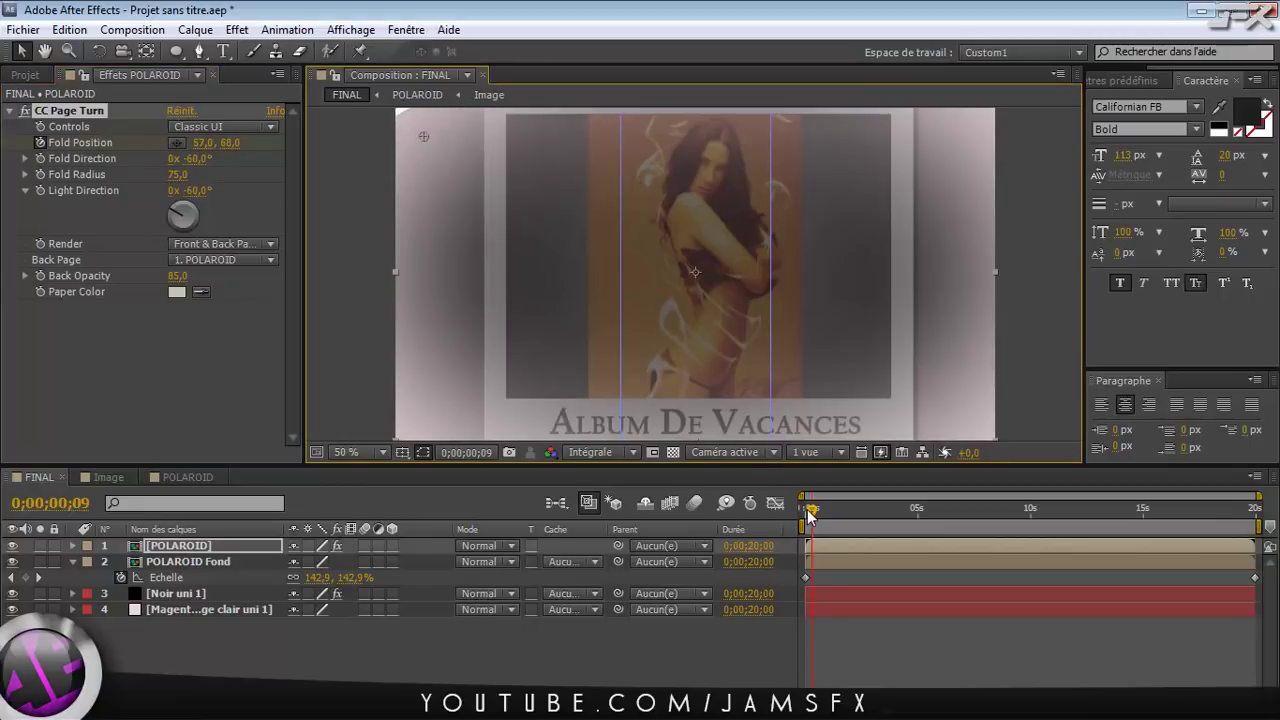
mouse_move(810, 513)
left_mouse_down()
mouse_move(853, 512)
mouse_move(829, 522)
left_mouse_up()
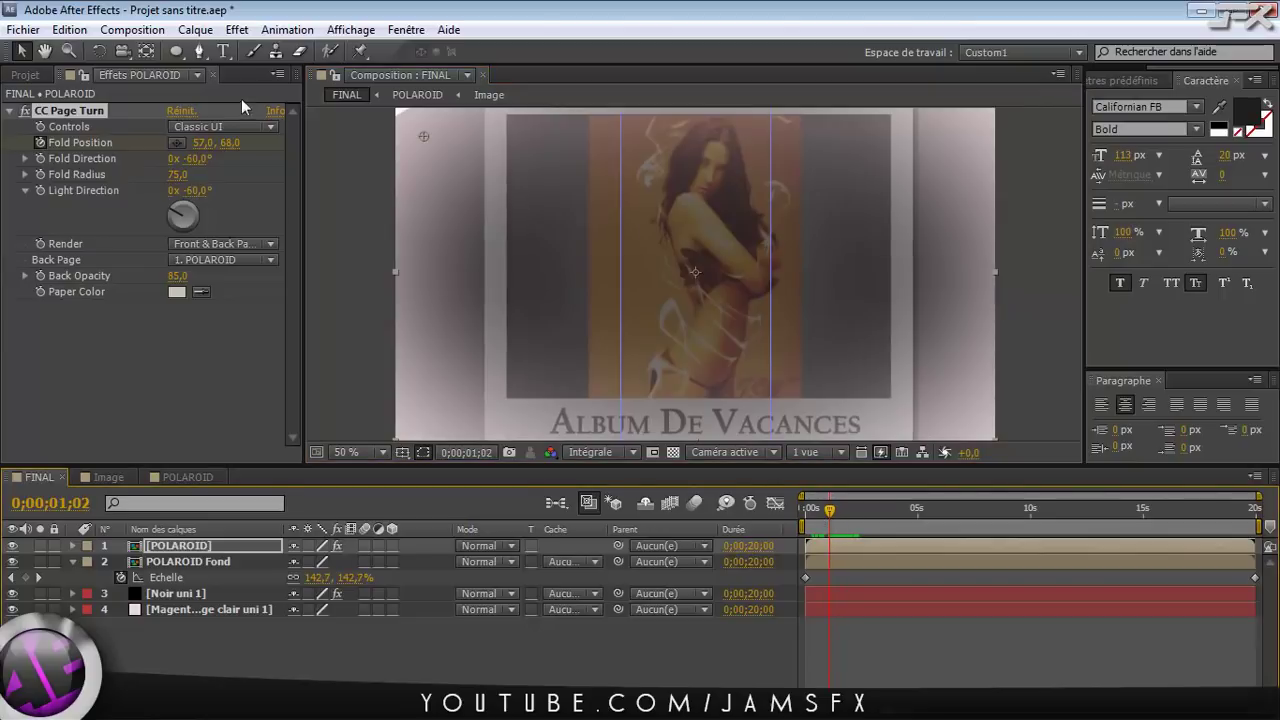
left_click_drag(434, 143, 872, 427)
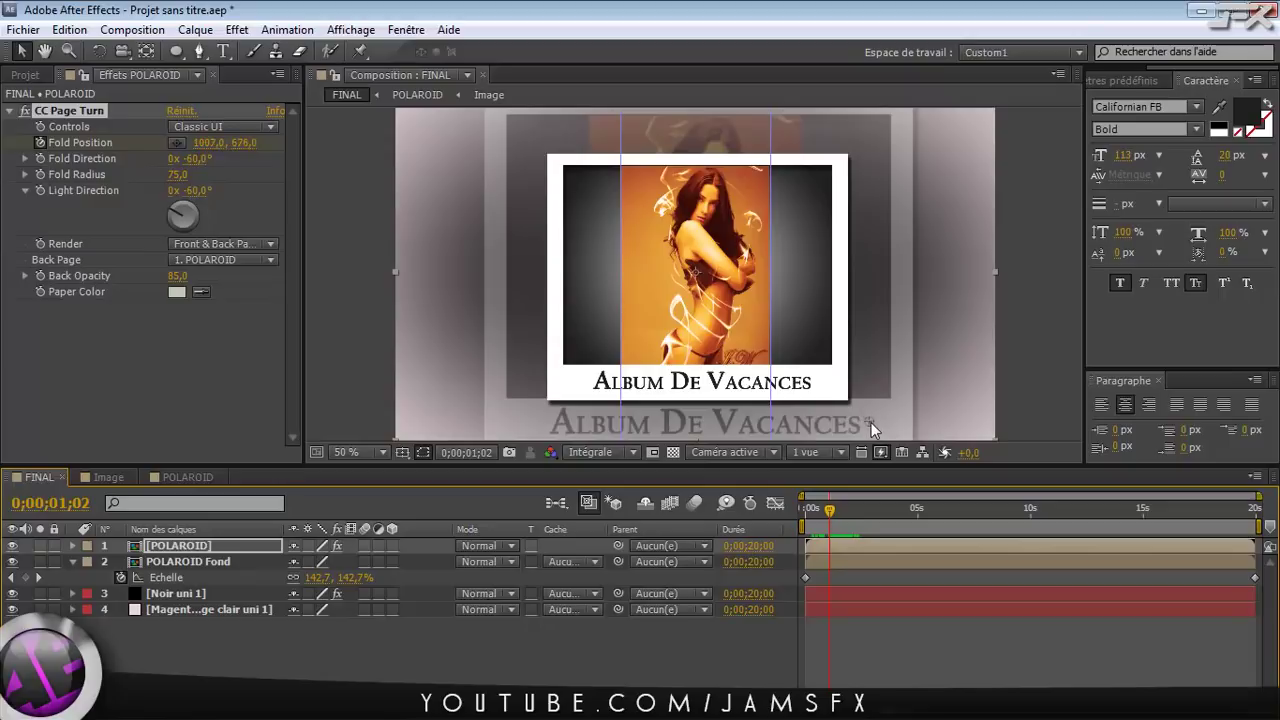
Reveal the POLAROID layer's keyframes, move the first fold position keyframe to the composition start, and apply Easy Ease to the second
left_click(845, 545)
key("u")
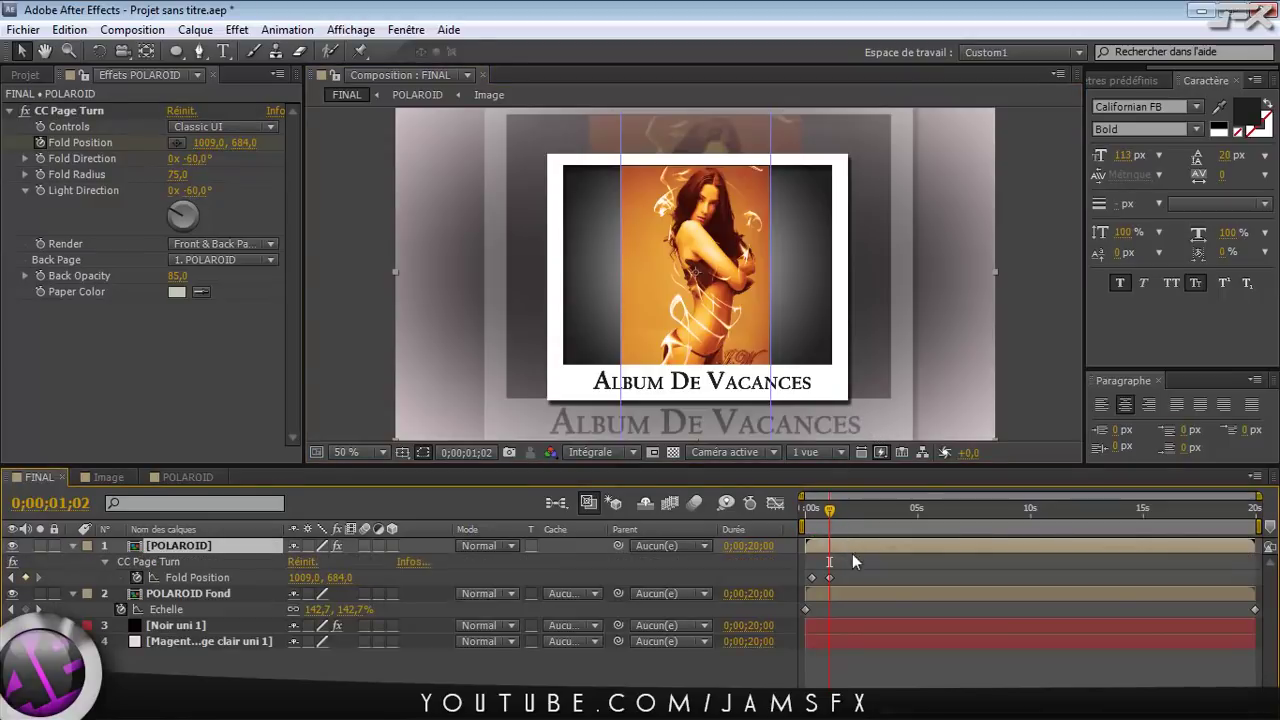
left_click(806, 578)
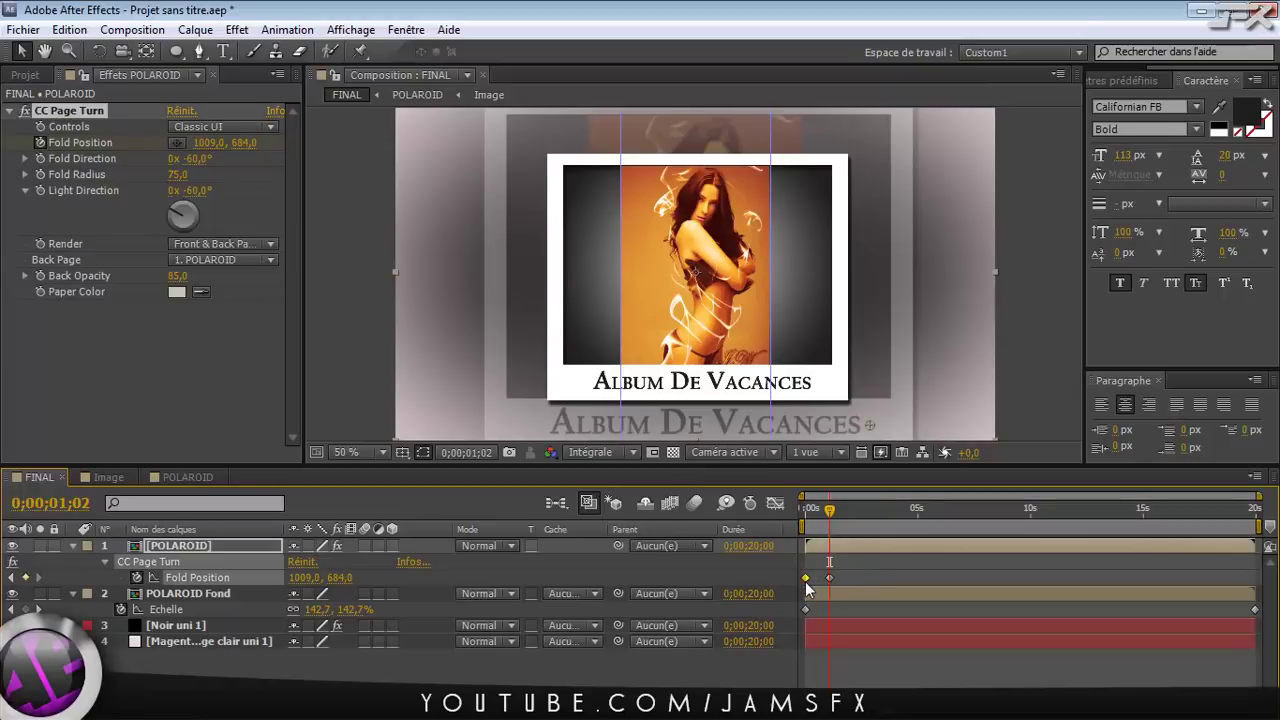
left_click(829, 578)
key("F9")
Try a fold position of about 973, 688 at 0;00;01;05
mouse_move(830, 513)
left_mouse_down()
mouse_move(875, 512)
mouse_move(806, 514)
mouse_move(835, 524)
left_mouse_up()
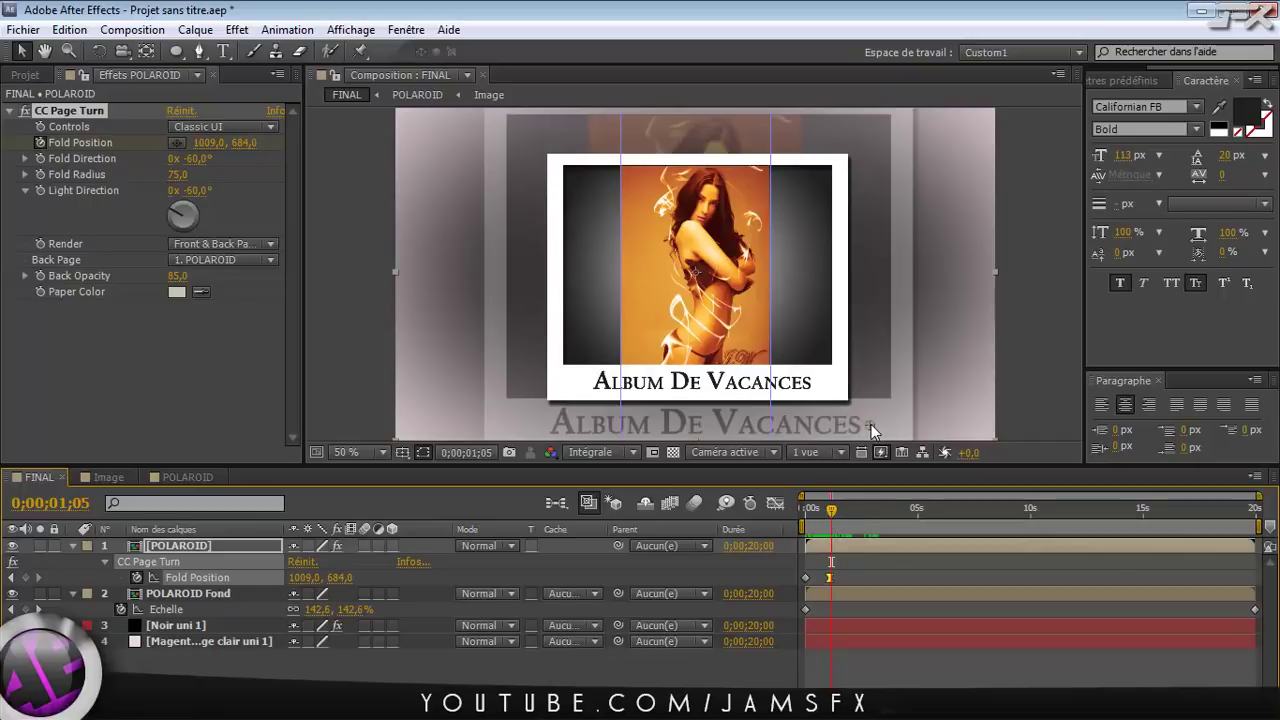
mouse_move(871, 424)
left_mouse_down()
mouse_move(678, 427)
mouse_move(855, 426)
left_mouse_up()
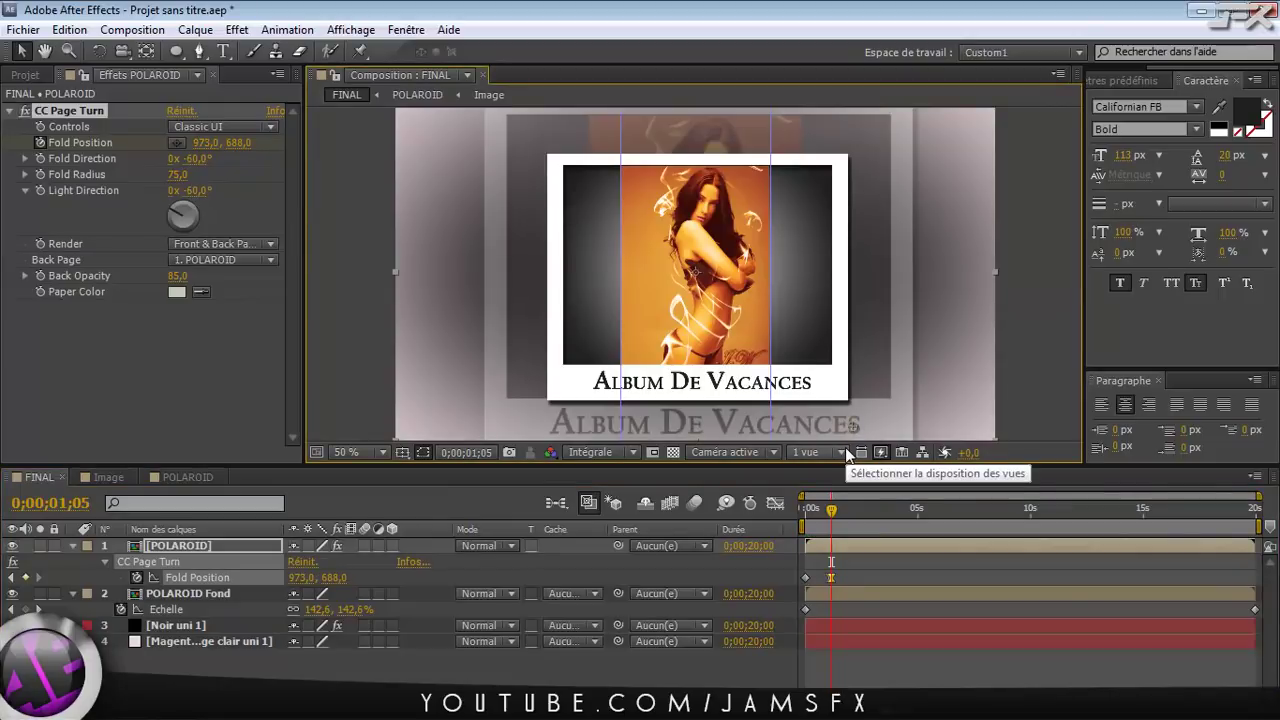
At 0;00;01;14, turn on keyframing for the page turn's fold direction and reveal it among the POLAROID layer's animated properties
mouse_move(836, 520)
left_mouse_down()
mouse_move(864, 510)
mouse_move(841, 507)
left_mouse_up()
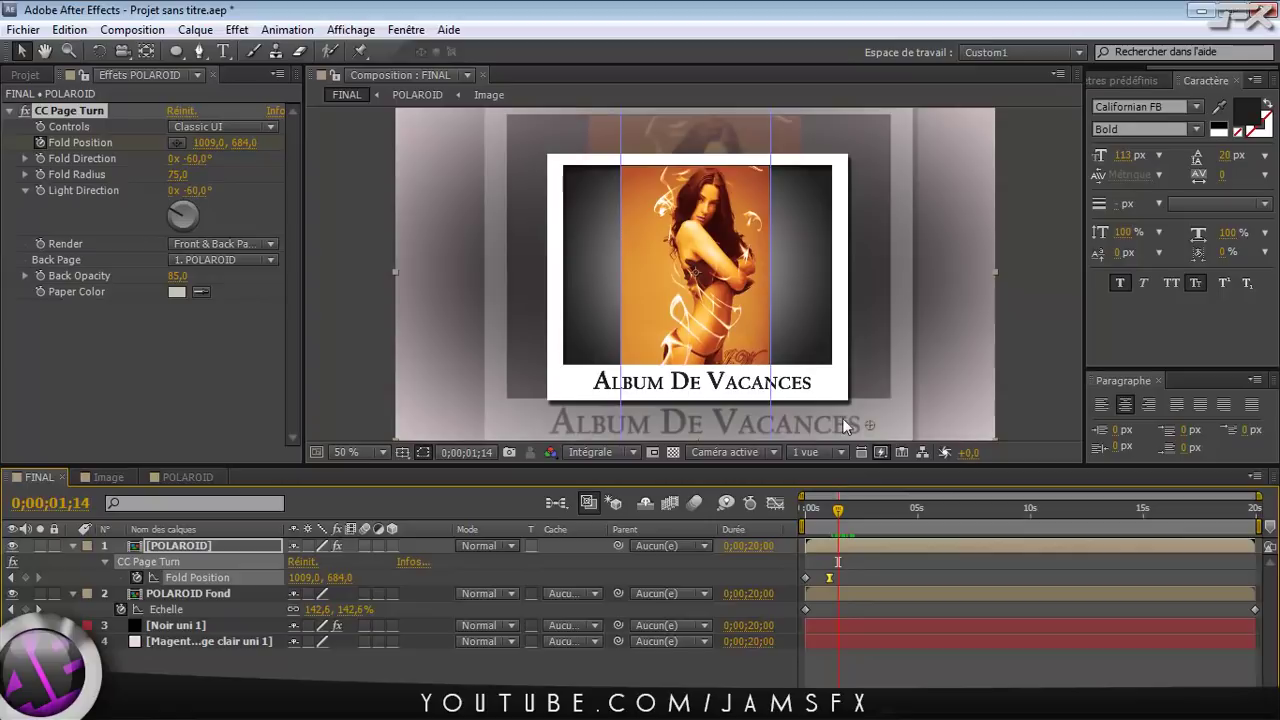
left_click(40, 167)
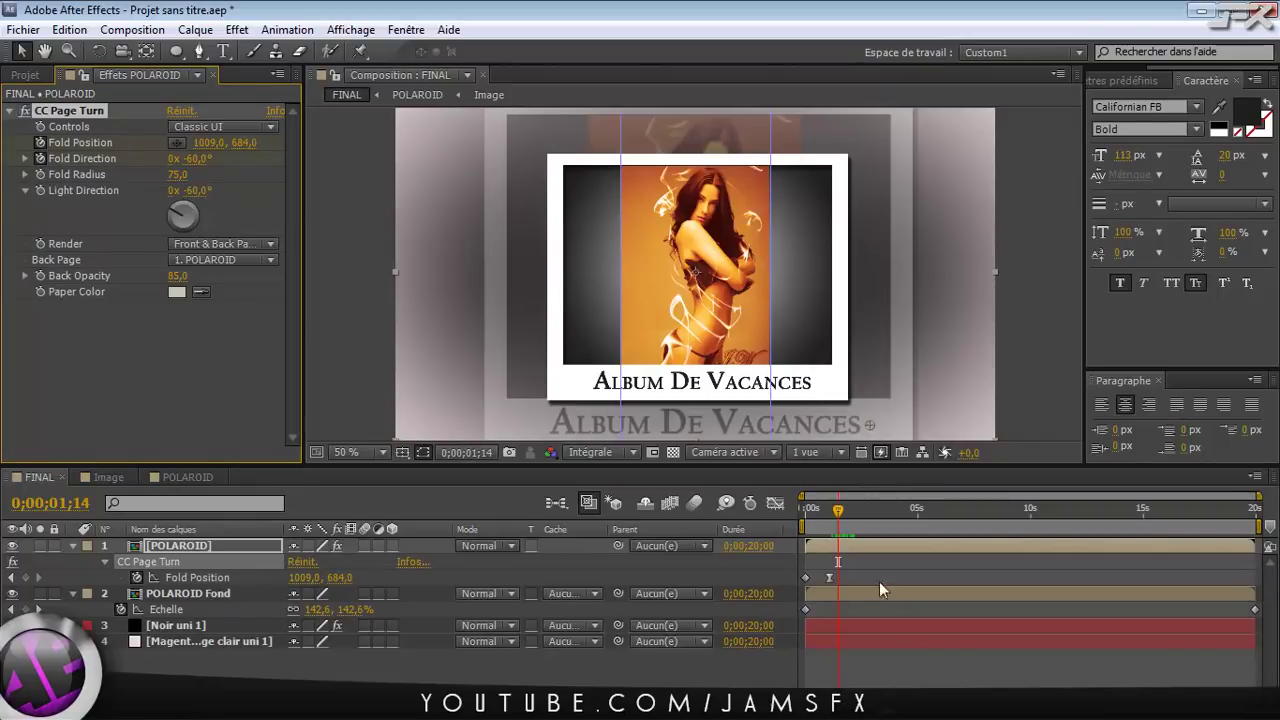
key("u")
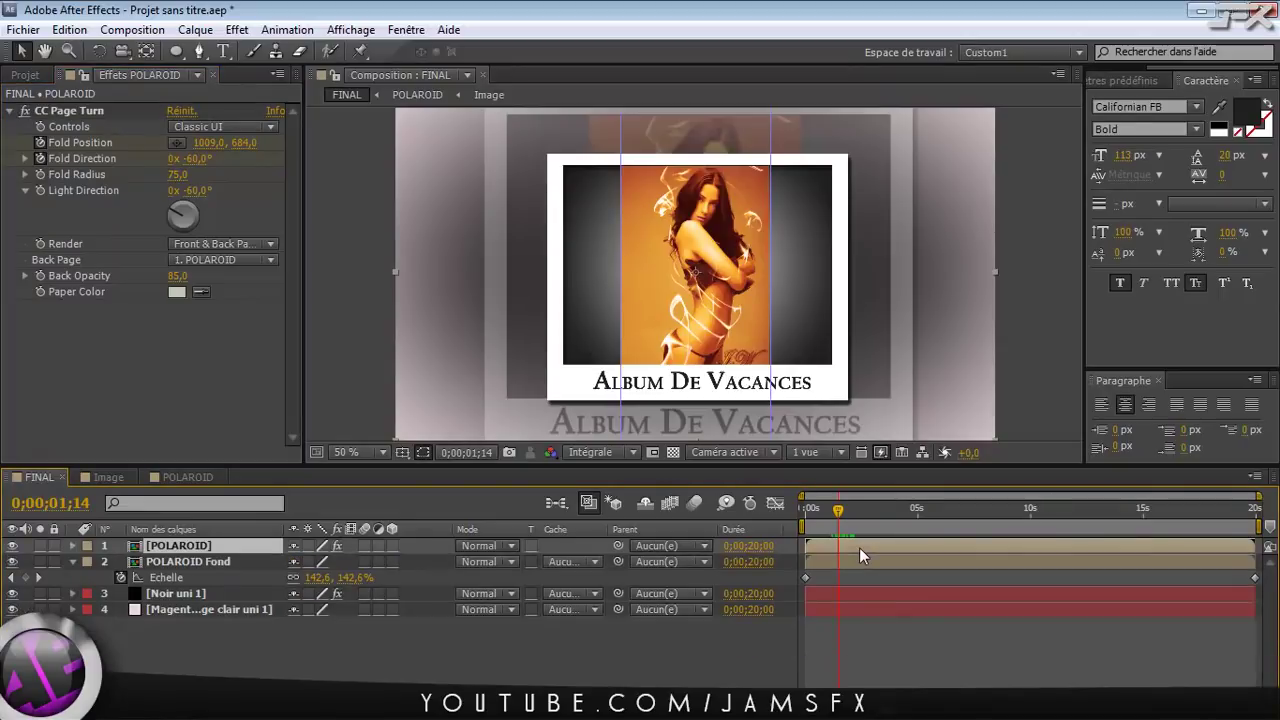
key("u")
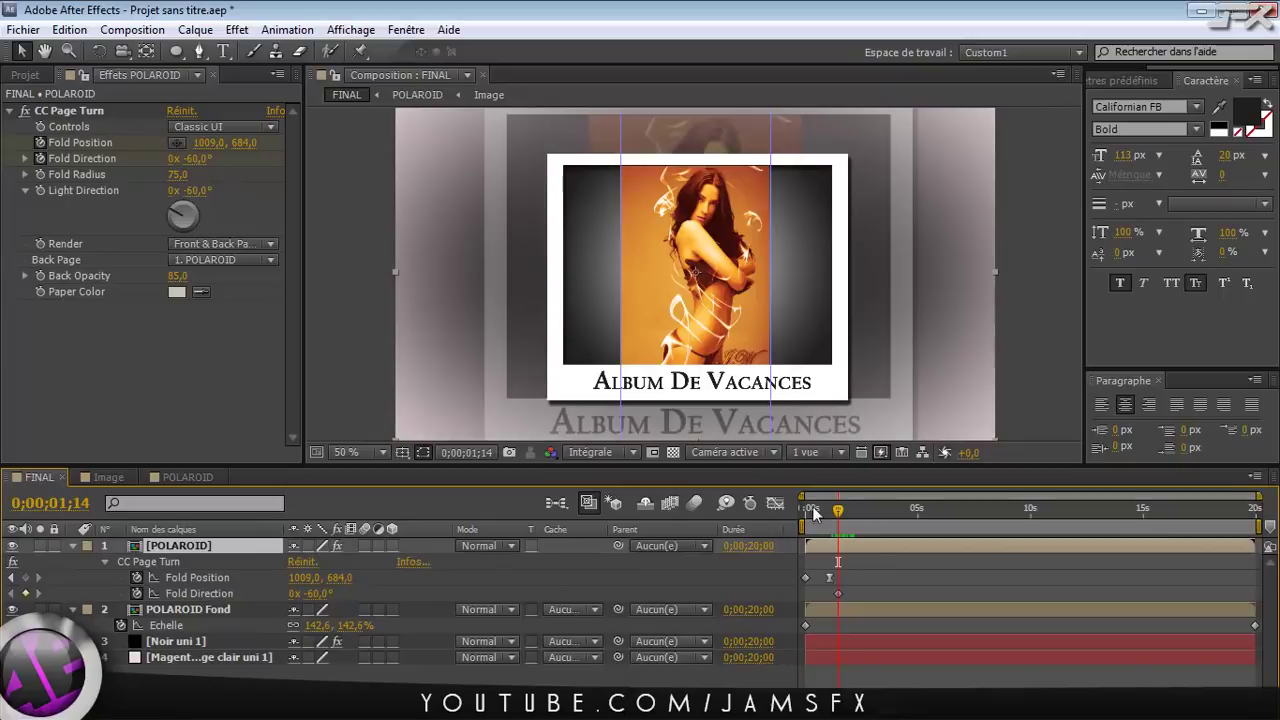
Set the page turn's light direction to +60°
left_click(114, 112)
left_click(197, 191)
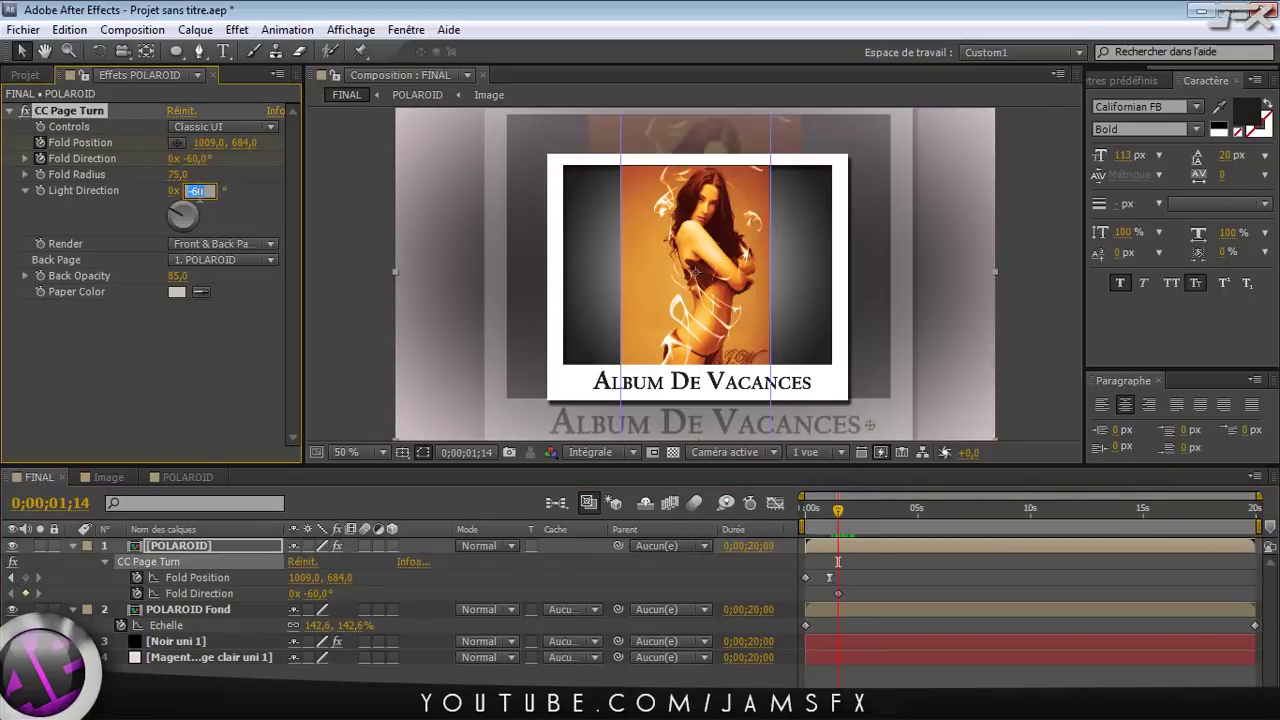
key("Return")
At 0;00;01;14, move the page turn's fold position to about 259, 680 and set its fold direction keyframe to +60°
left_click_drag(869, 425, 517, 423)
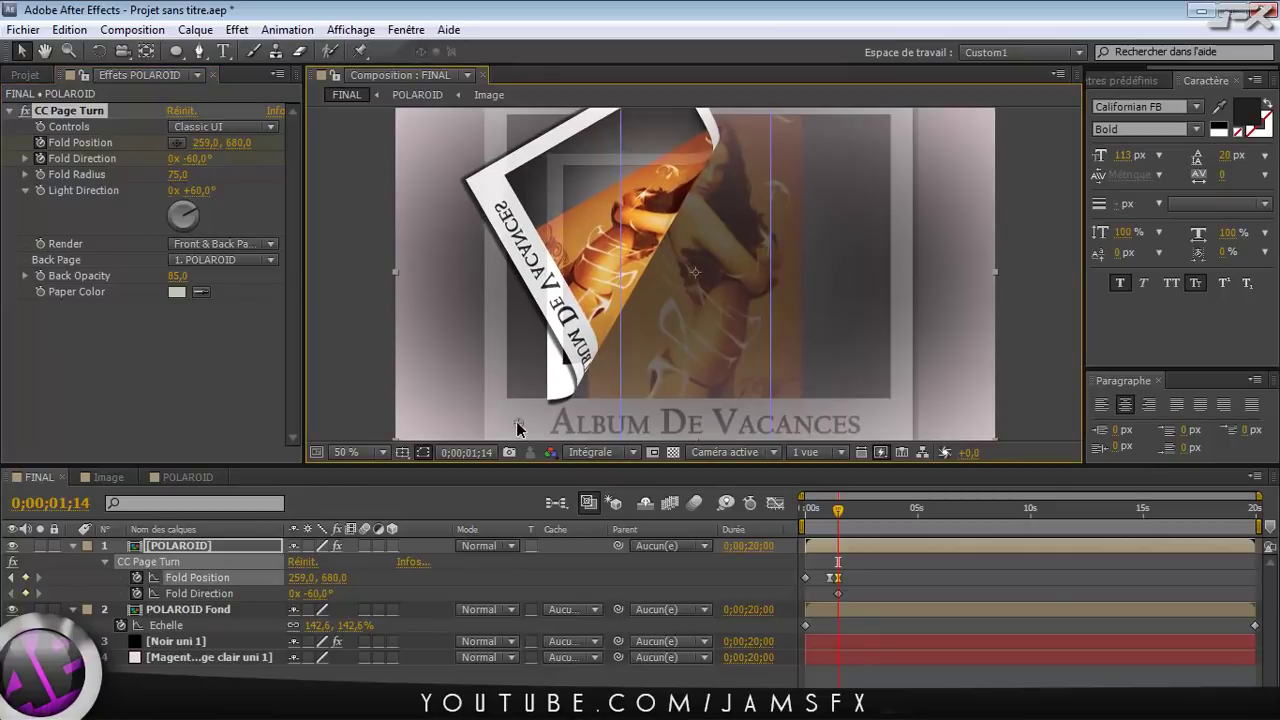
left_click(838, 594)
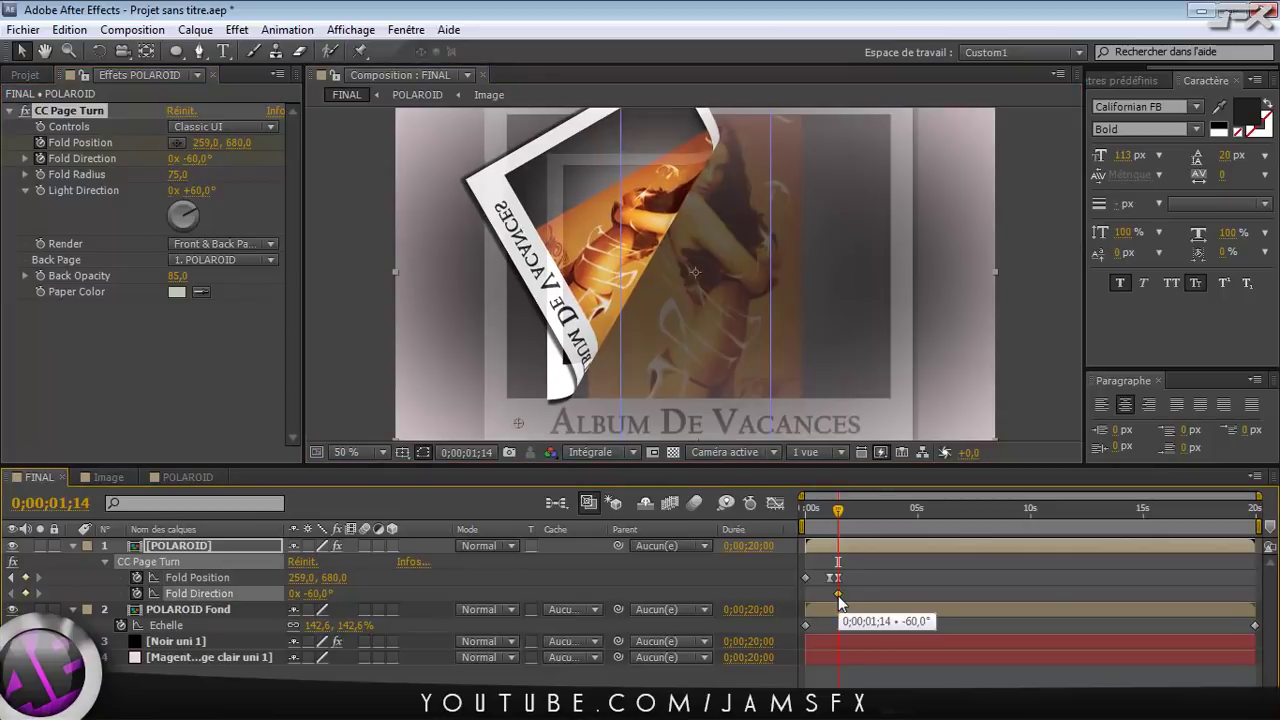
left_click(199, 158)
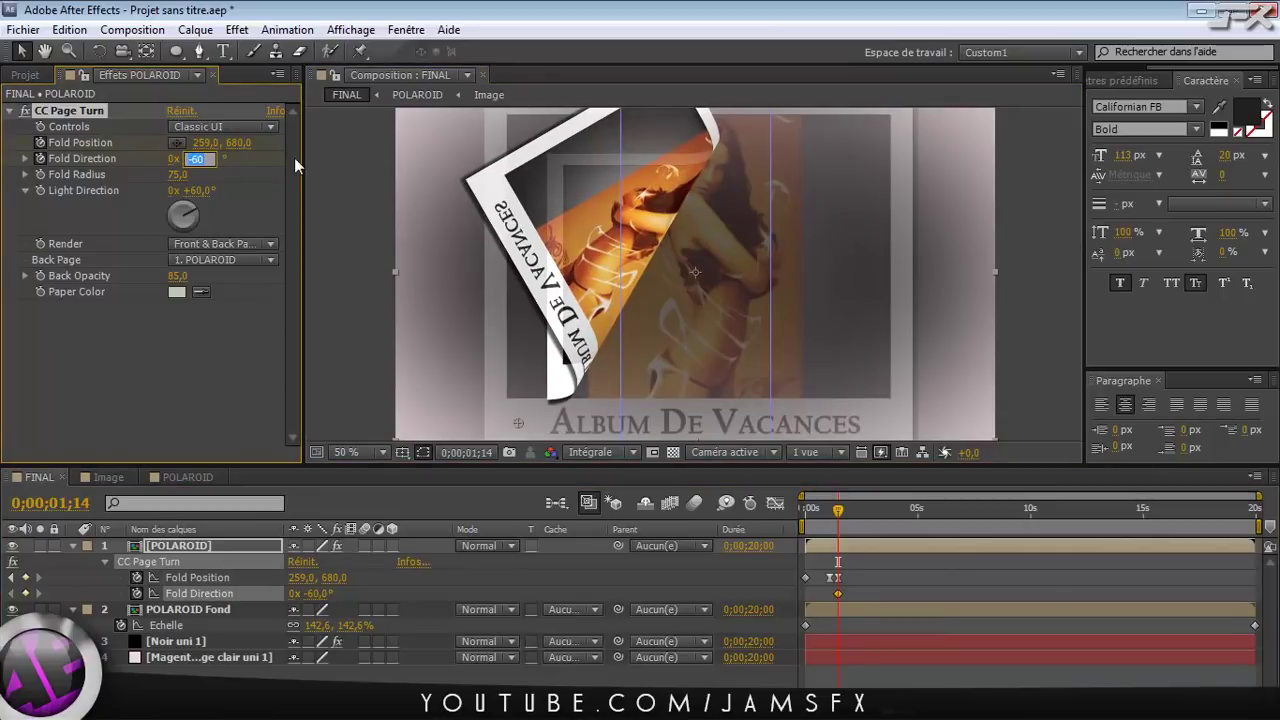
type("6")
key("Return")
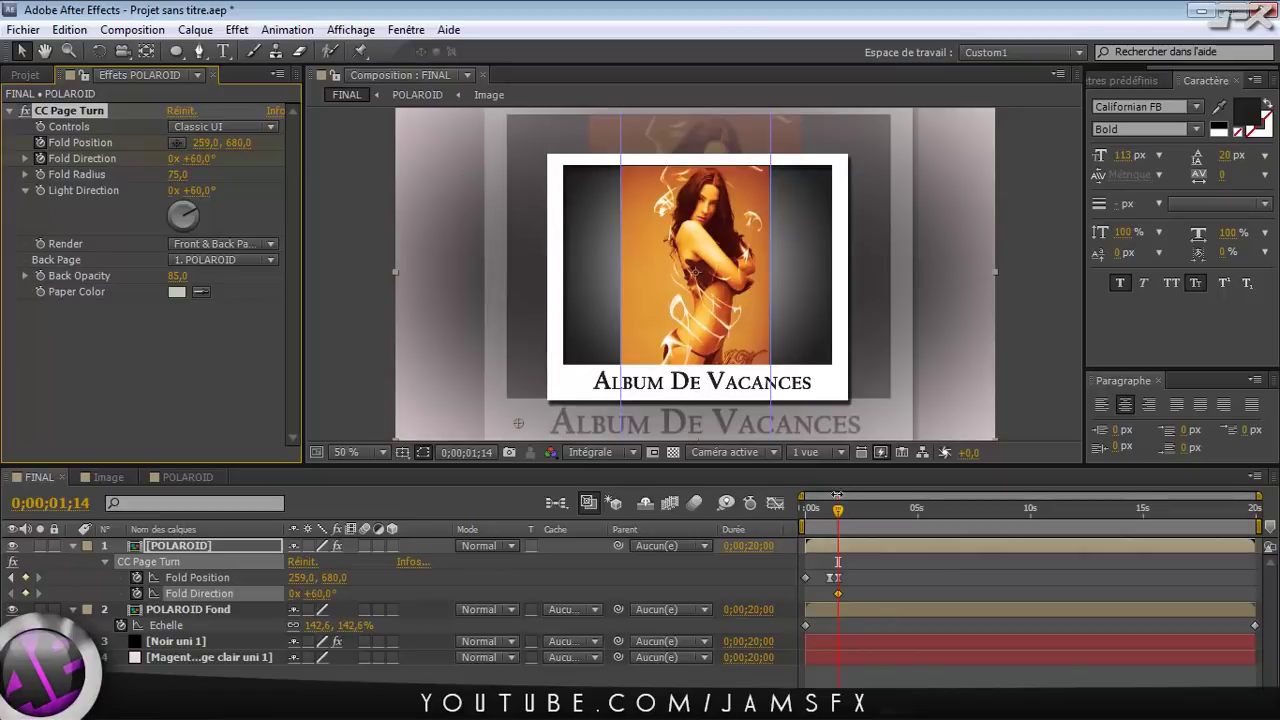
Add a fold direction keyframe at 0;00;01;04 and set it to -60°
left_click_drag(837, 495, 831, 522)
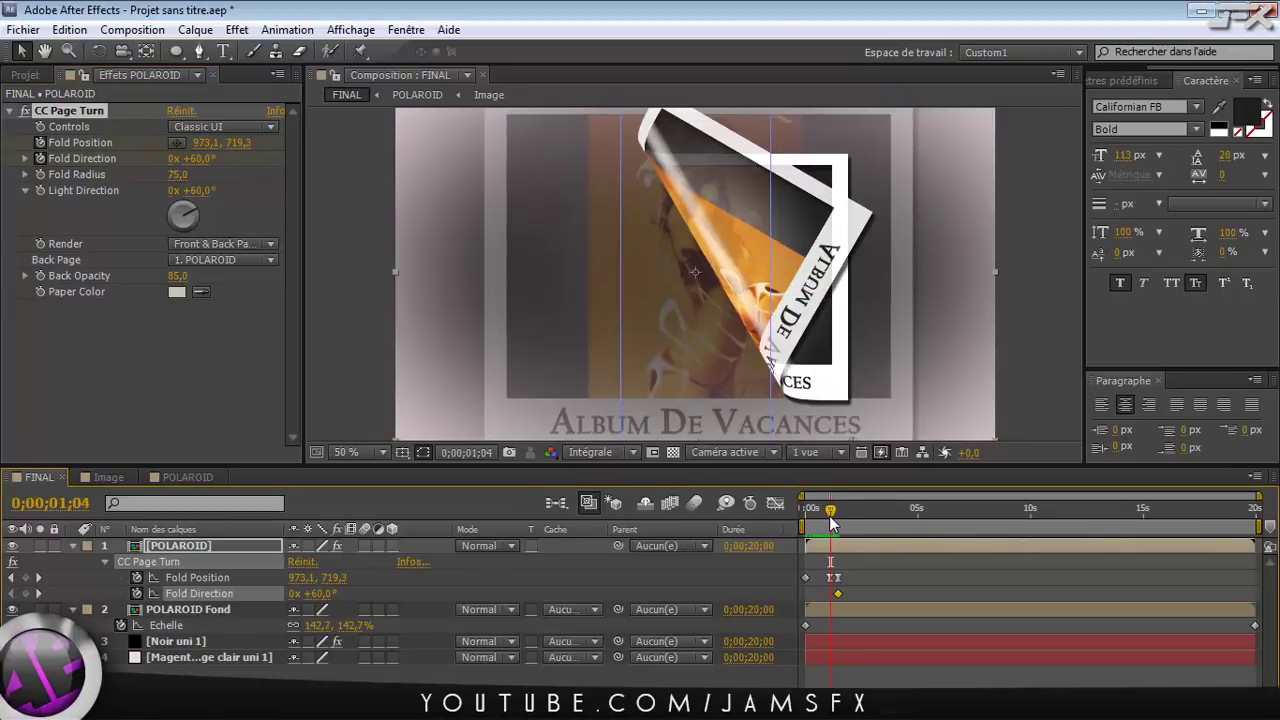
mouse_move(838, 592)
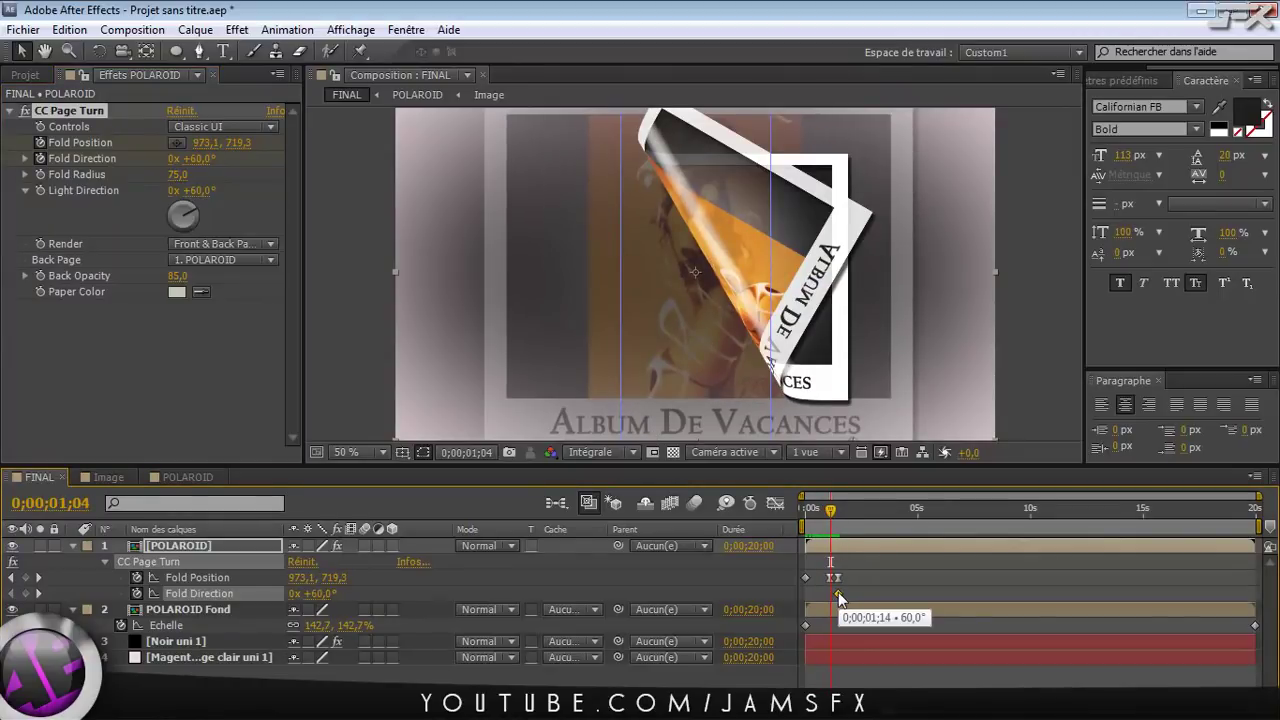
left_click(26, 594)
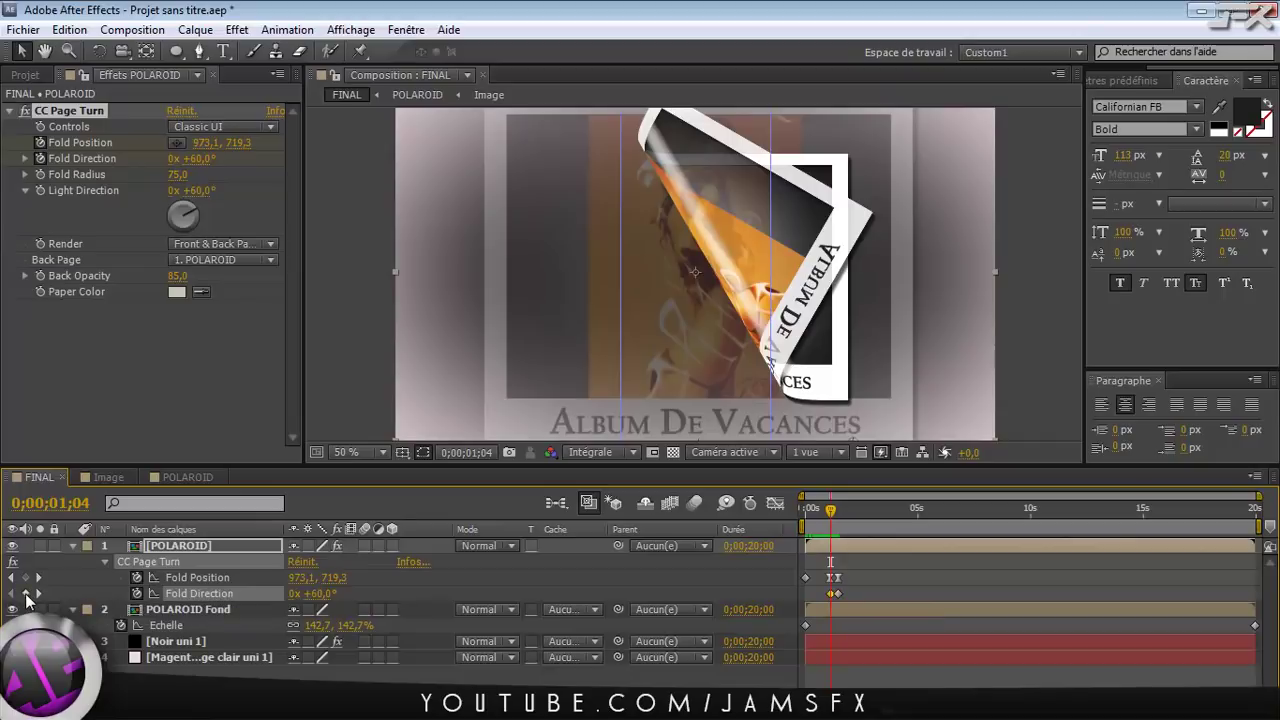
left_click(195, 158)
type("-")
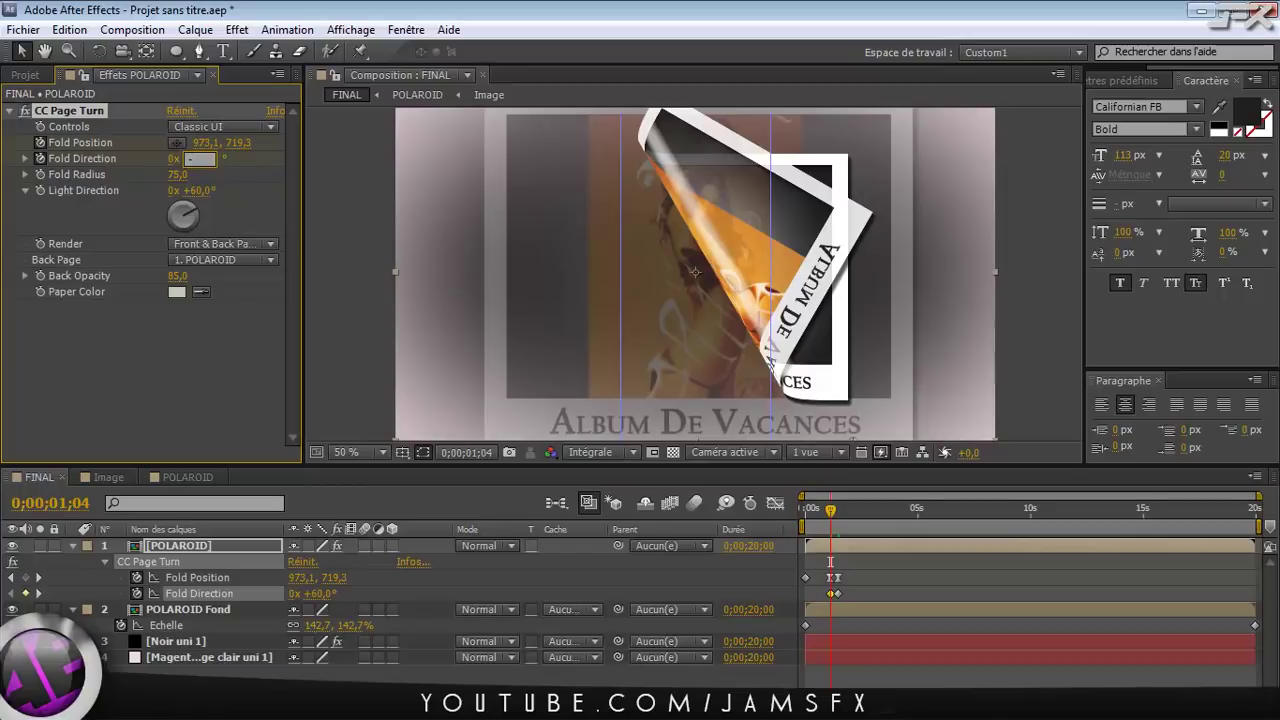
type("60")
key("Return")
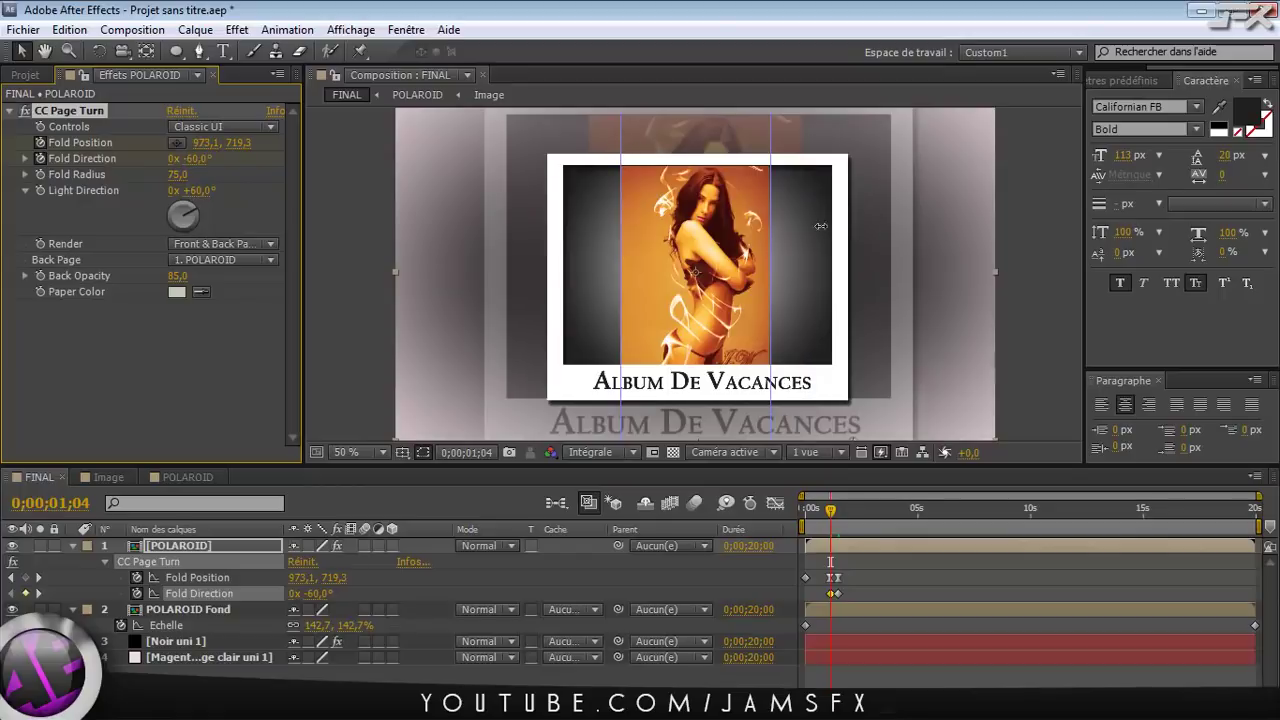
Review the page turn from the composition start to 0;00;01;14, checking the fold position and direction at each keyframe
left_click_drag(831, 514, 800, 526)
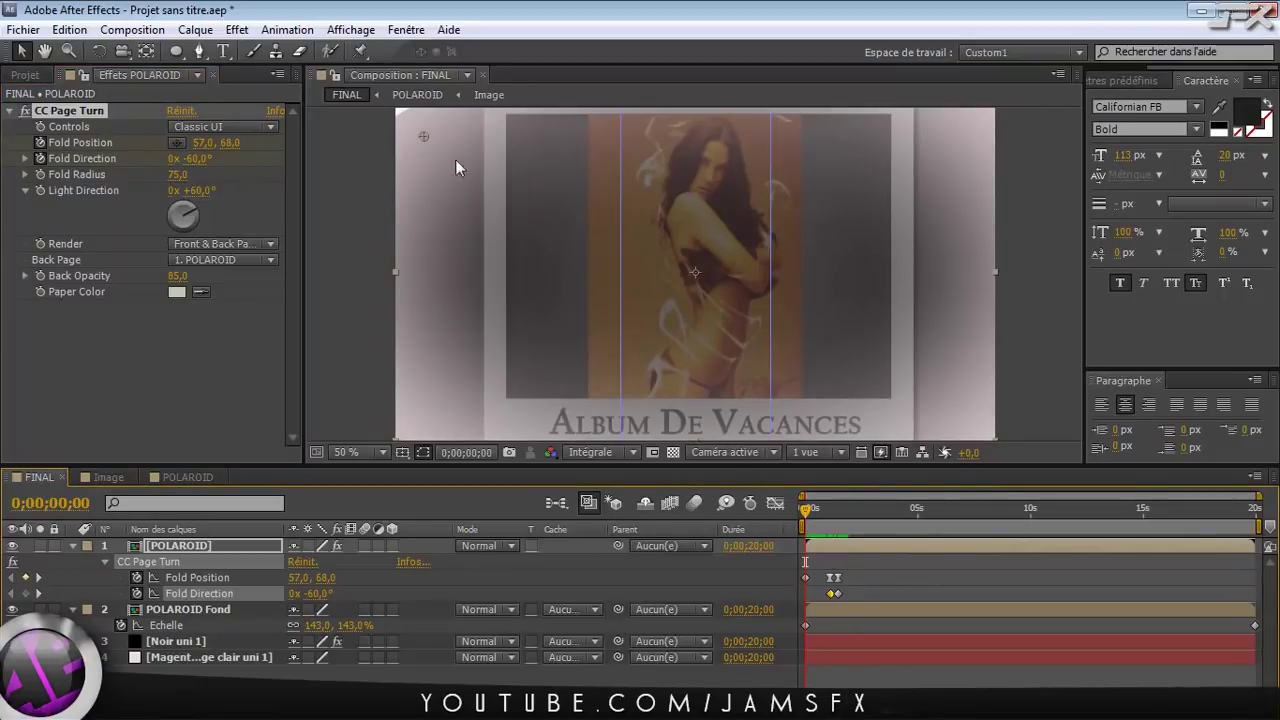
left_click_drag(799, 509, 829, 515)
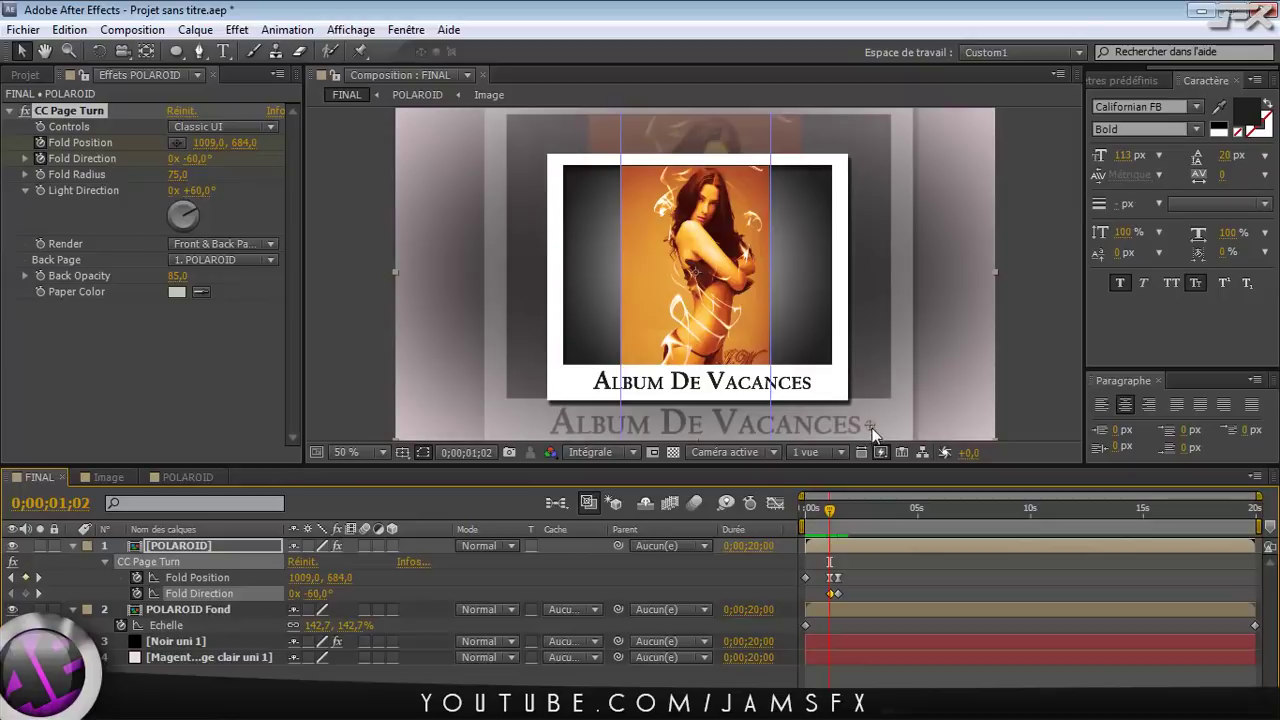
left_click(175, 143)
left_click_drag(832, 510, 833, 510)
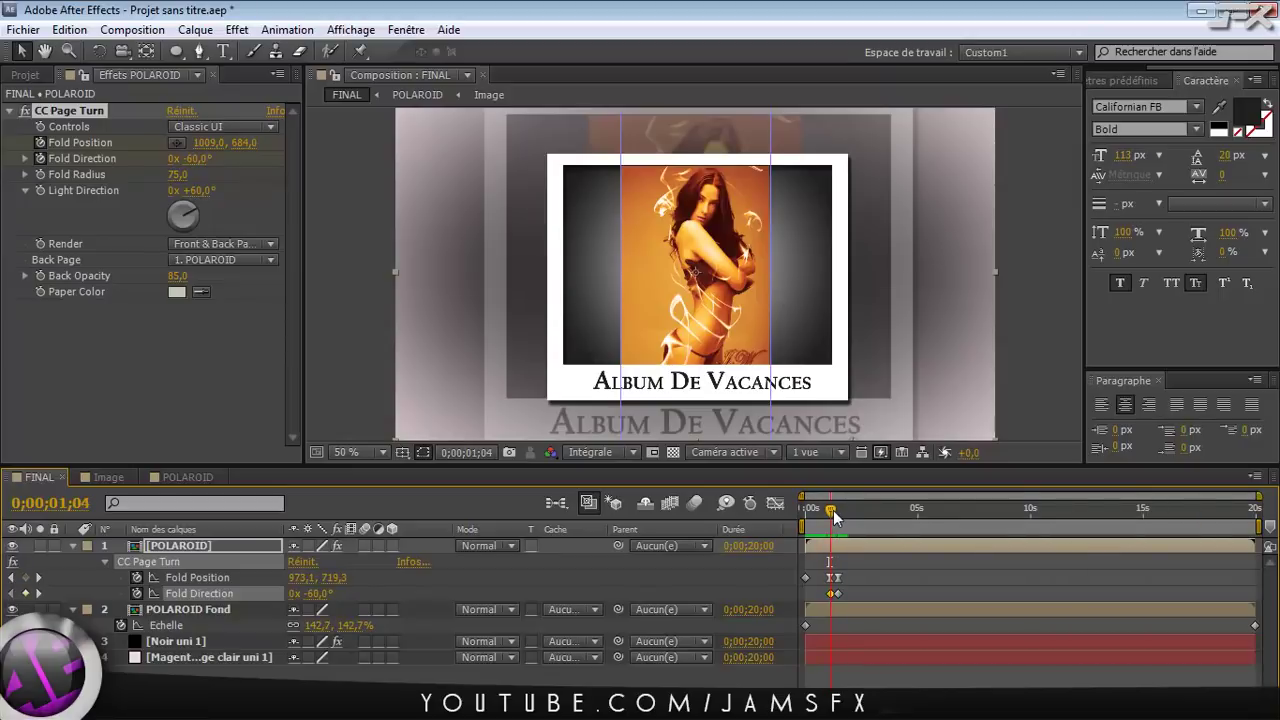
left_click_drag(833, 510, 841, 508)
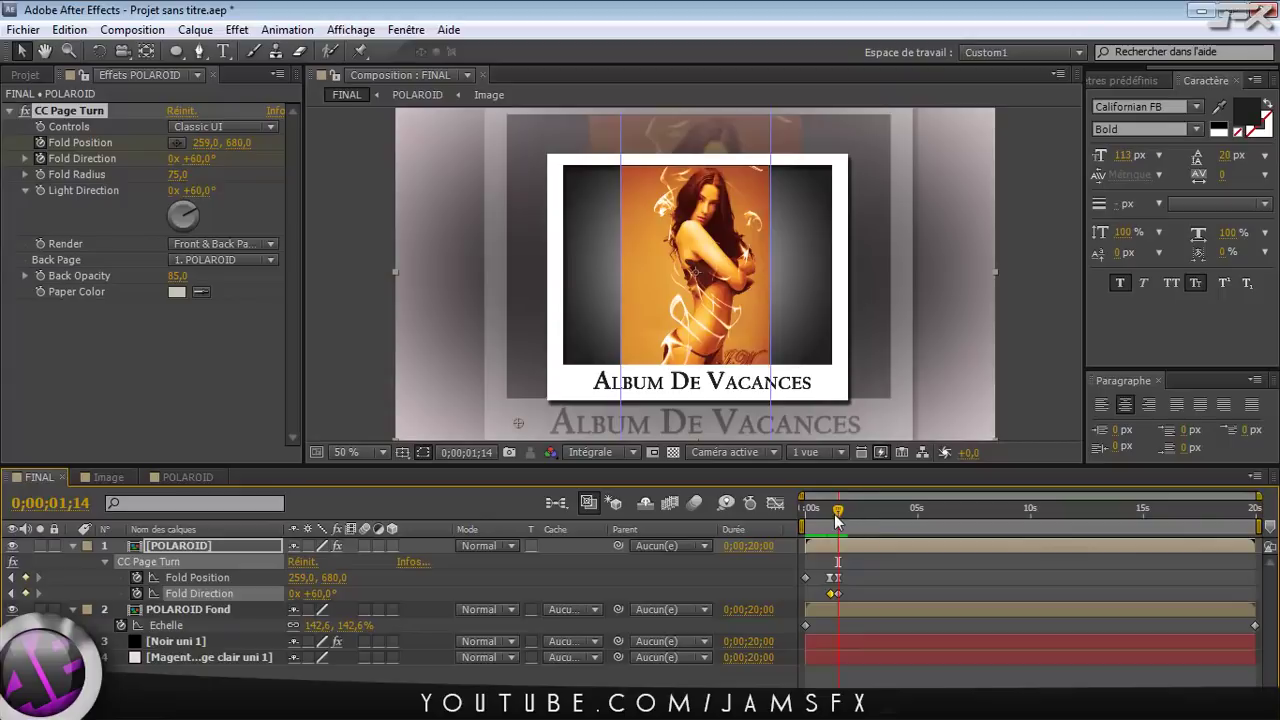
At 0;00;02;17, add a fold direction keyframe and move the page turn's fold position to about 1031, 124
left_click_drag(838, 510, 864, 515)
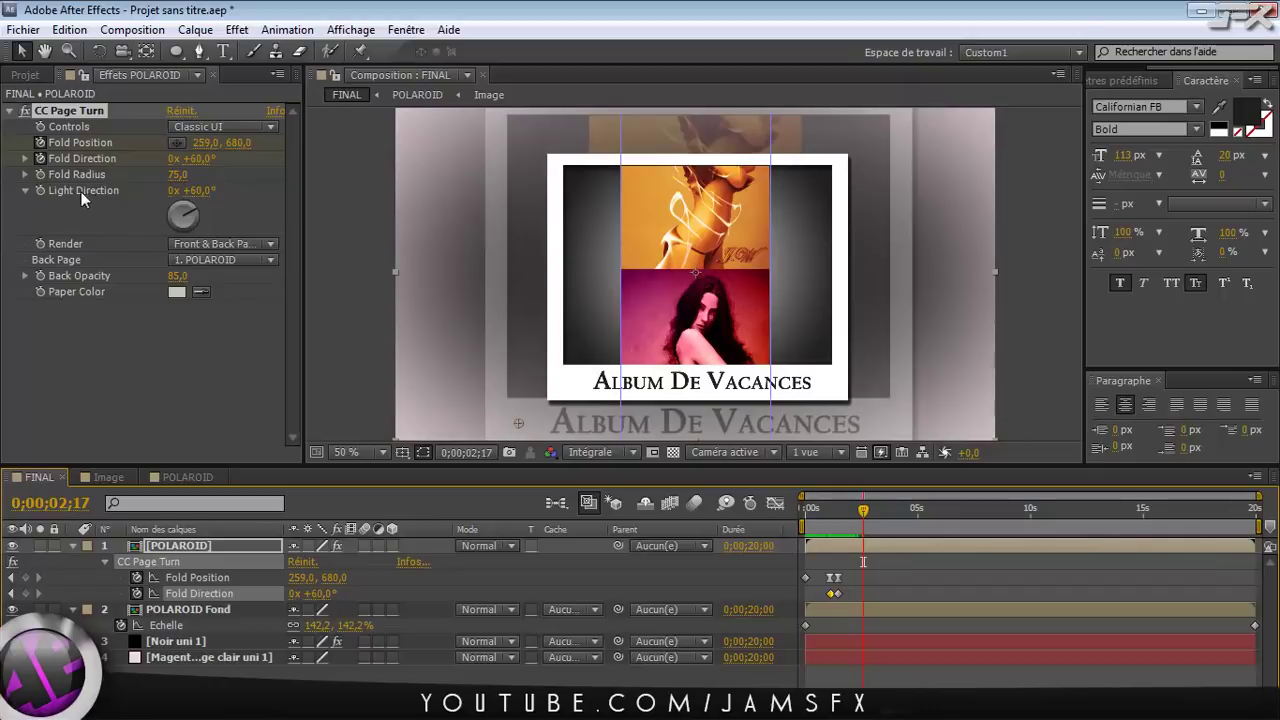
left_click(25, 593)
left_click_drag(558, 383, 879, 160)
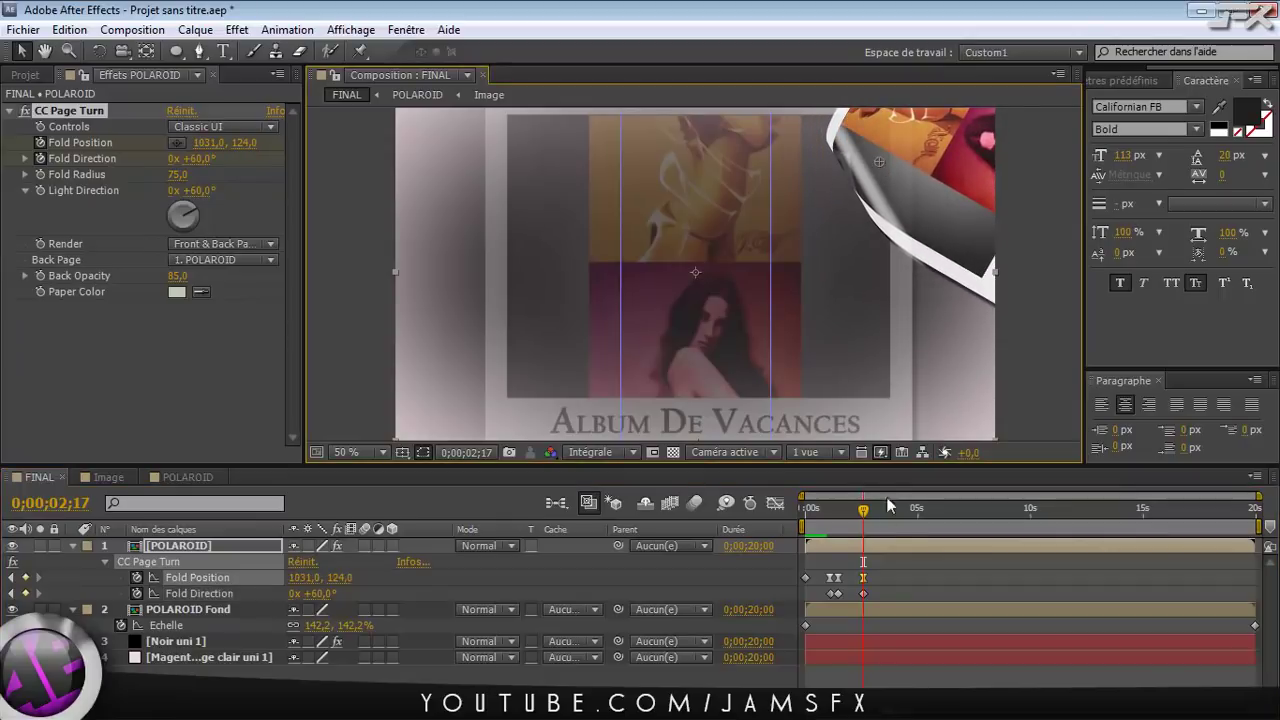
Keyframe the page turn's fold position at about 291, 650 at 0;00;04;07 and about 1053, 186 at 0;00;04;23
left_click_drag(864, 510, 901, 517)
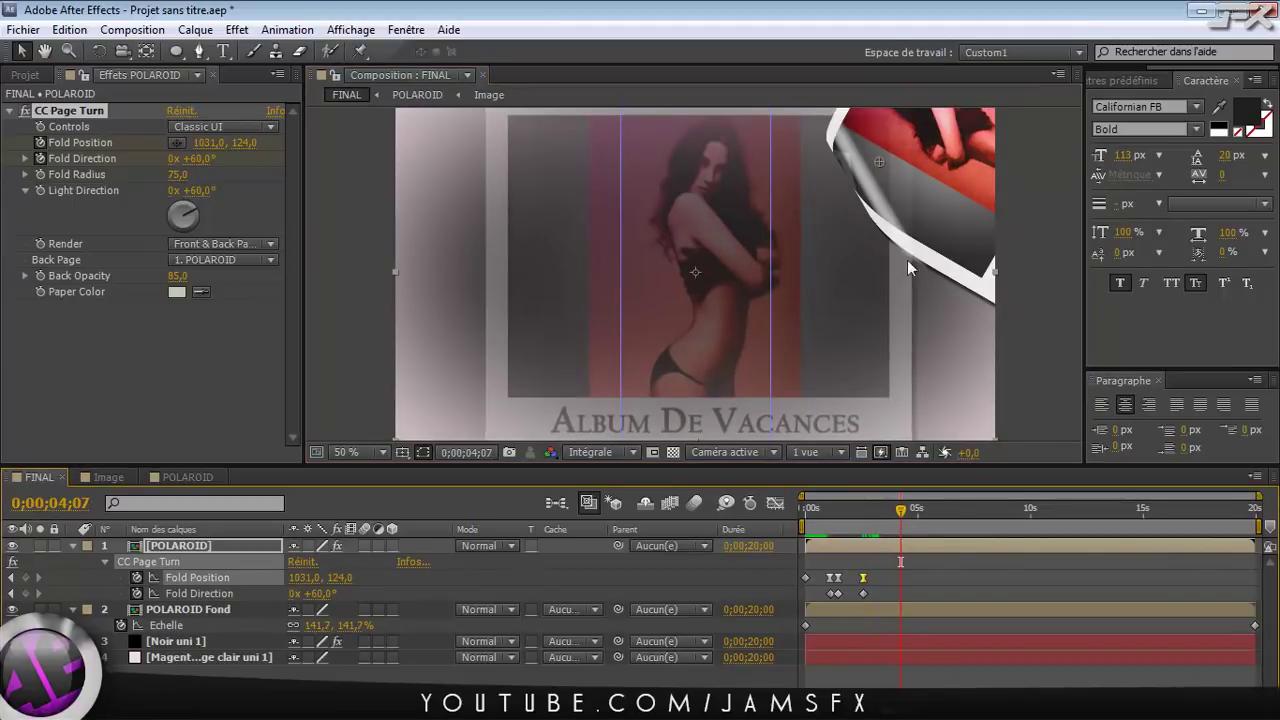
left_click_drag(883, 157, 531, 407)
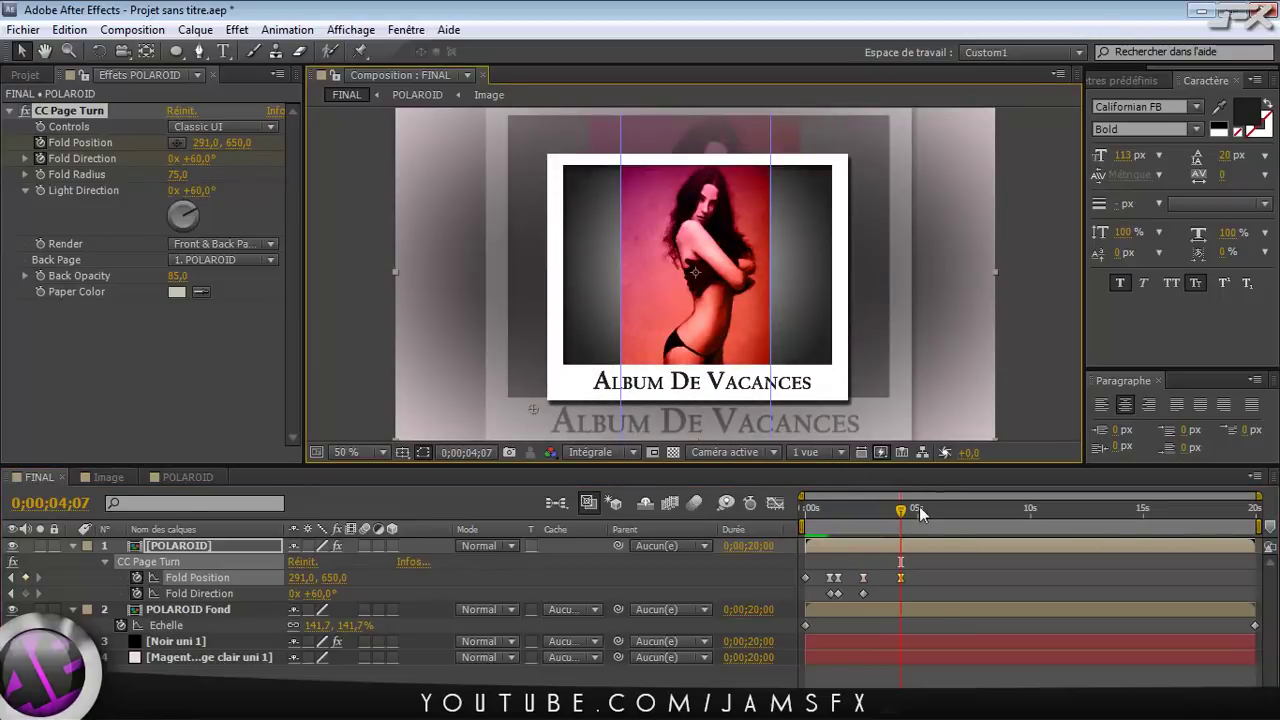
mouse_move(899, 510)
left_mouse_down()
mouse_move(946, 514)
mouse_move(913, 520)
left_mouse_up()
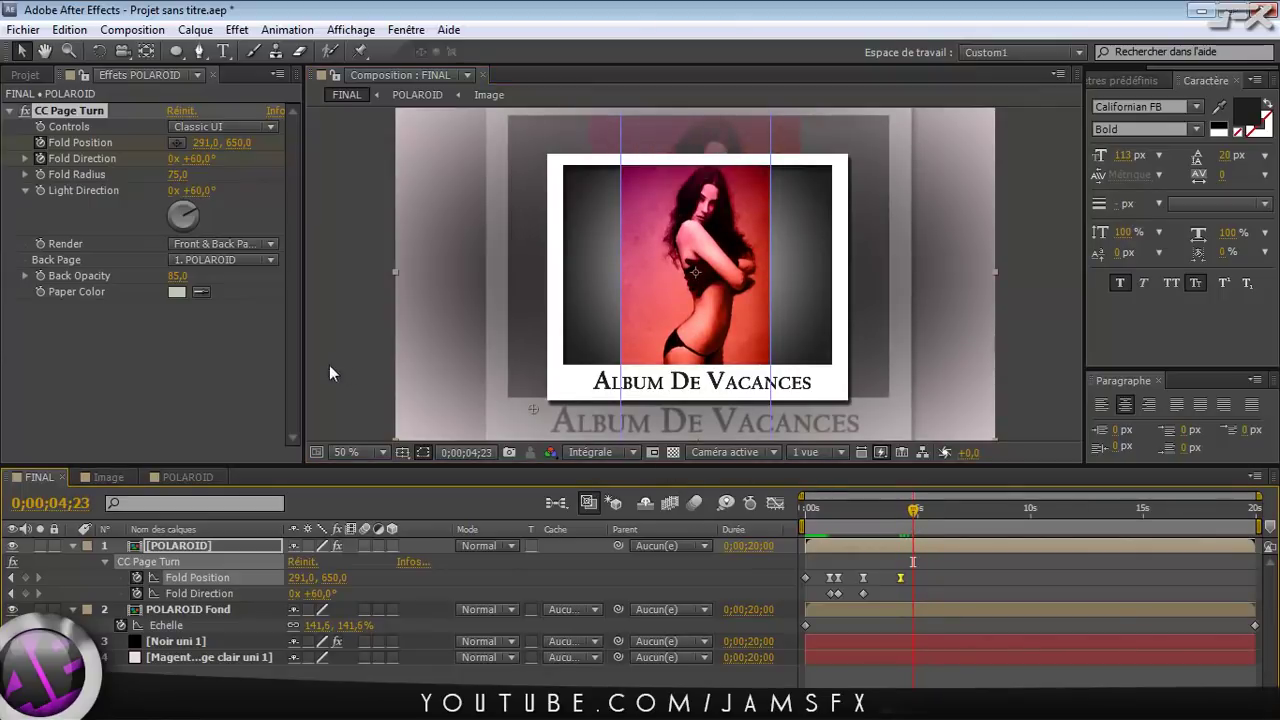
left_click_drag(530, 409, 888, 192)
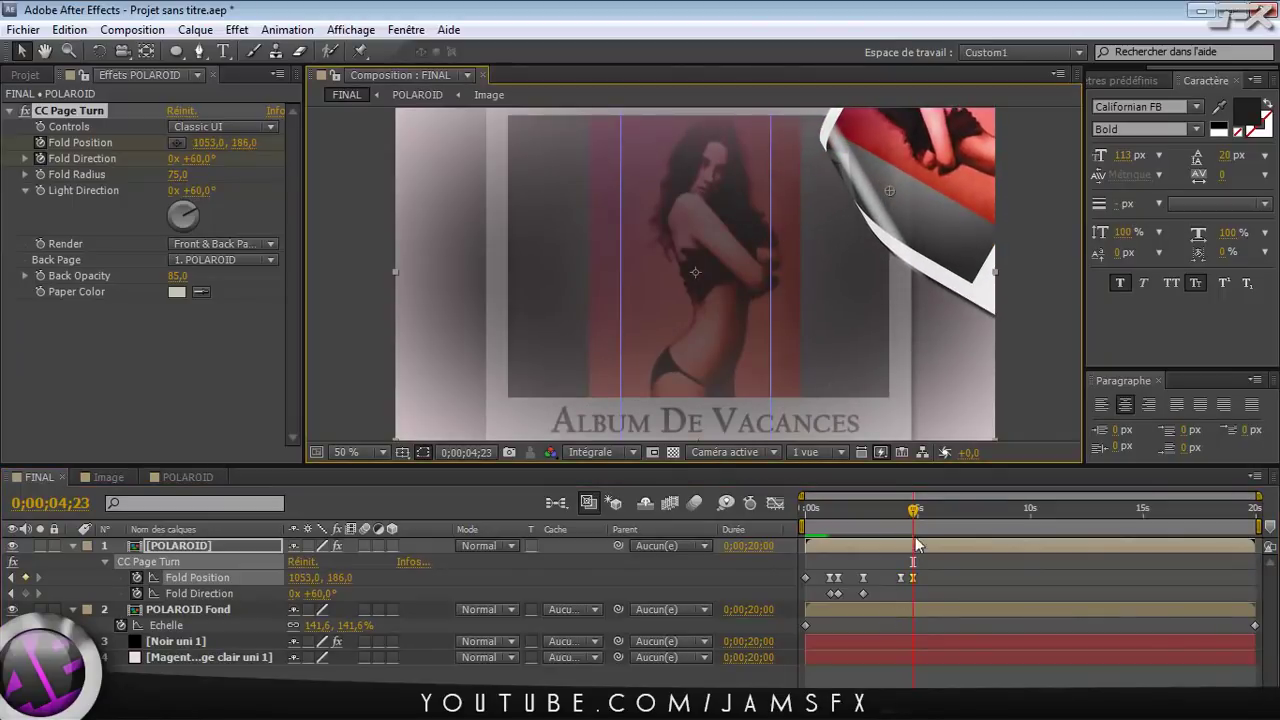
Move the fold position to about 267, 686 at 0;00;07;01, and scrub the animation from near the start to 0;00;04;00
left_click_drag(941, 513, 963, 513)
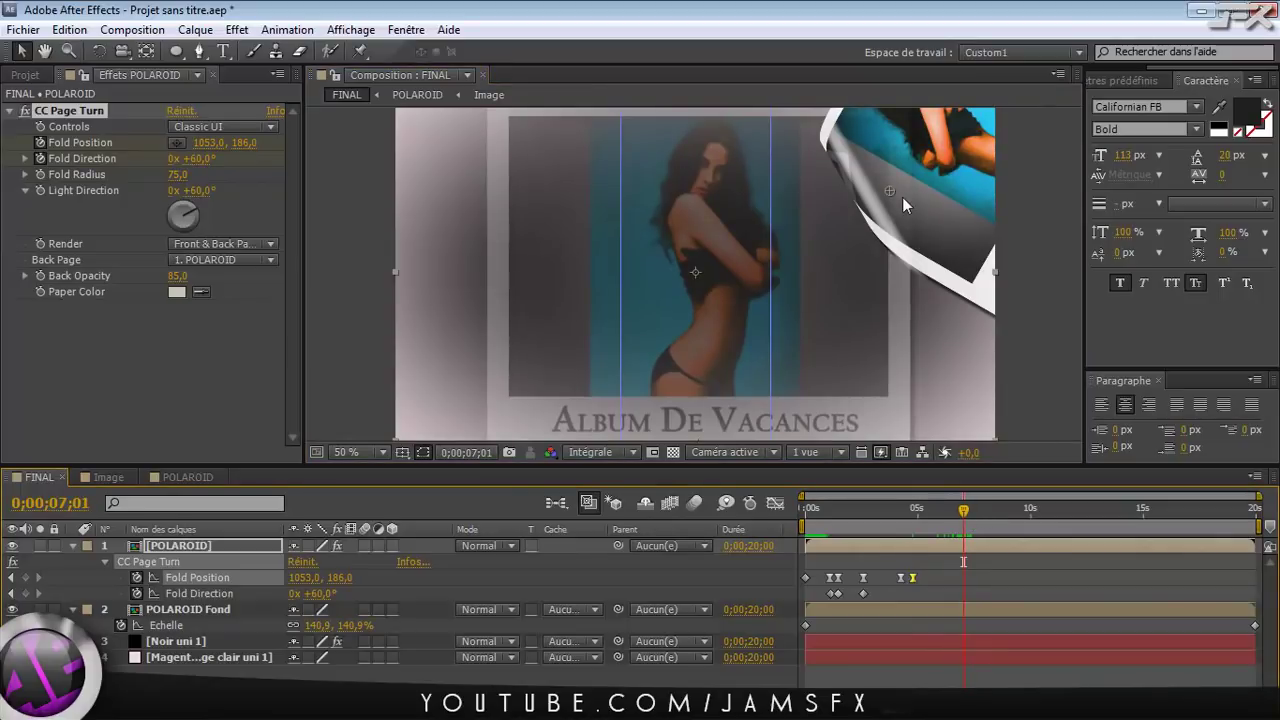
left_click_drag(890, 191, 610, 375)
left_click_drag(556, 410, 522, 426)
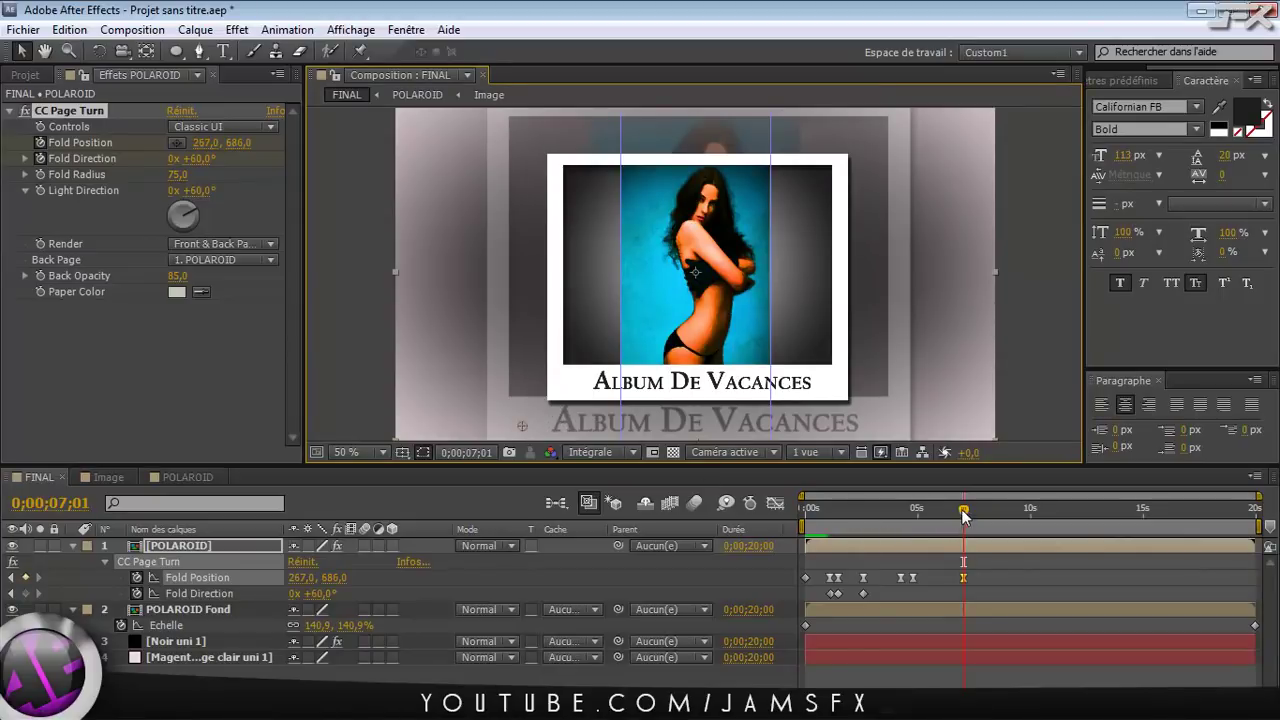
left_click_drag(812, 512, 893, 520)
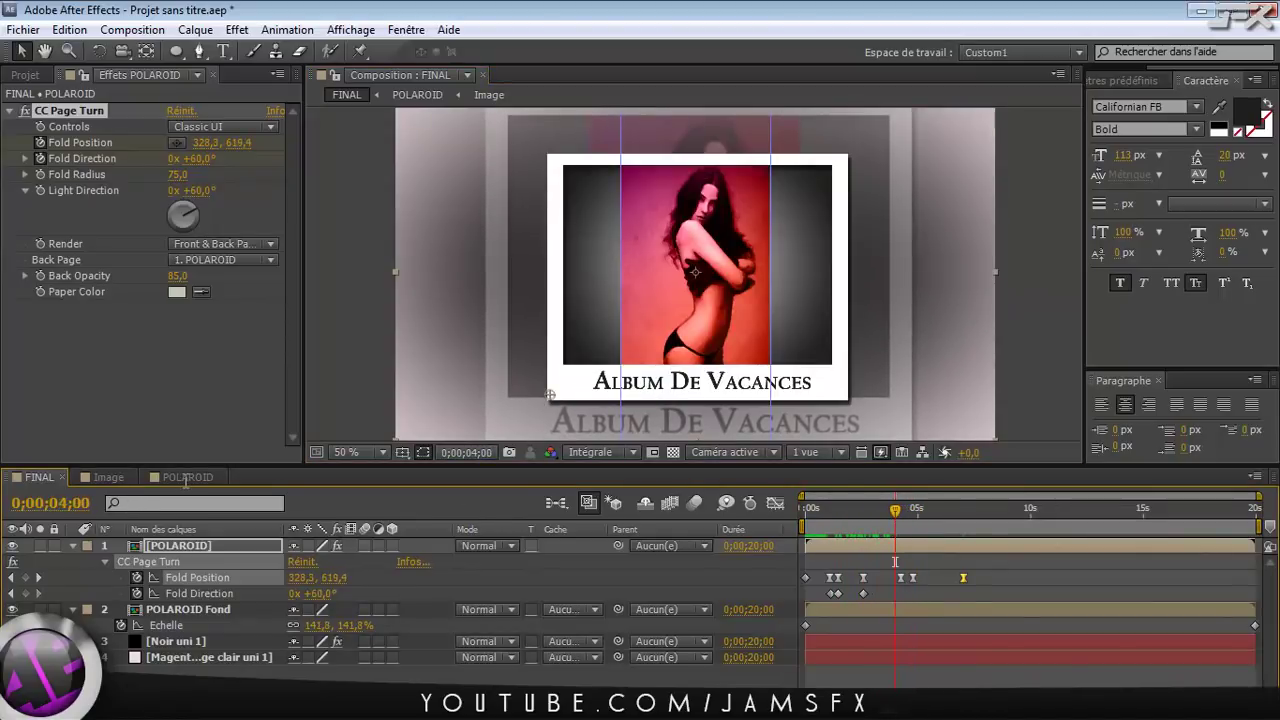
At 0;00;08;22, add fold direction and fold position keyframes to the page turn and set the fold direction to 0°
left_click(184, 477)
left_click(110, 477)
left_click_drag(895, 510, 1003, 528)
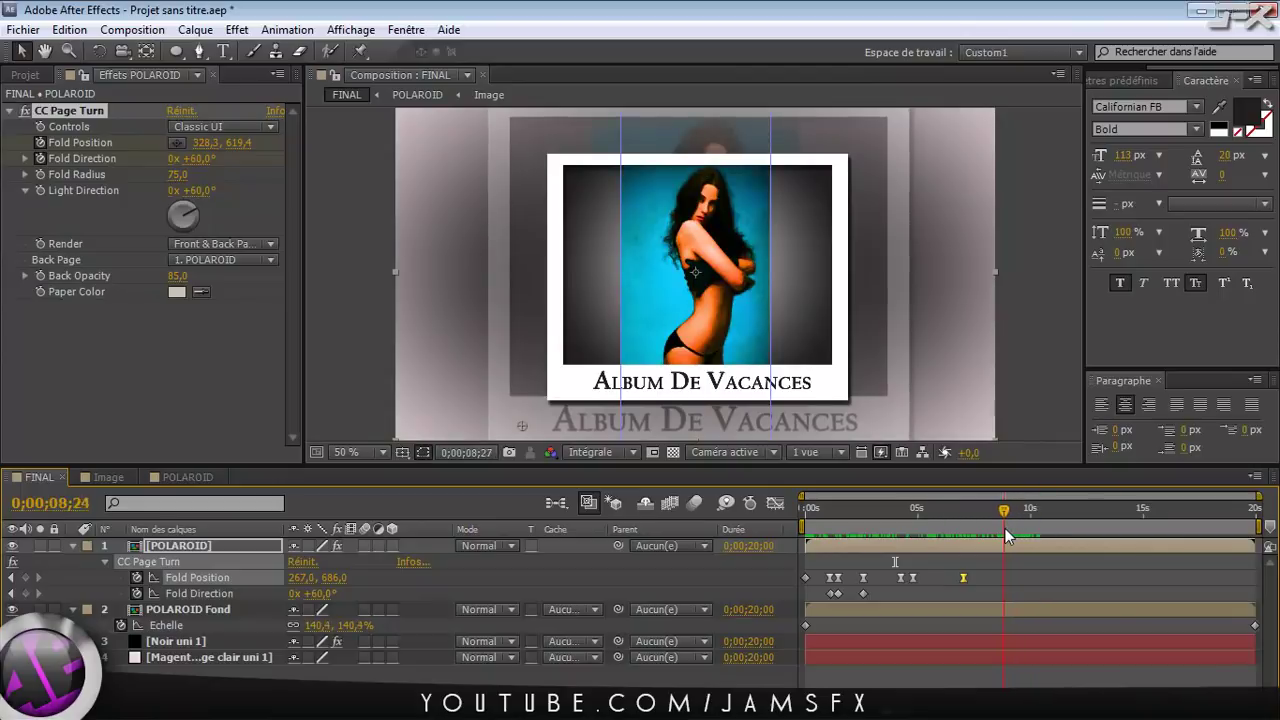
left_click(25, 593)
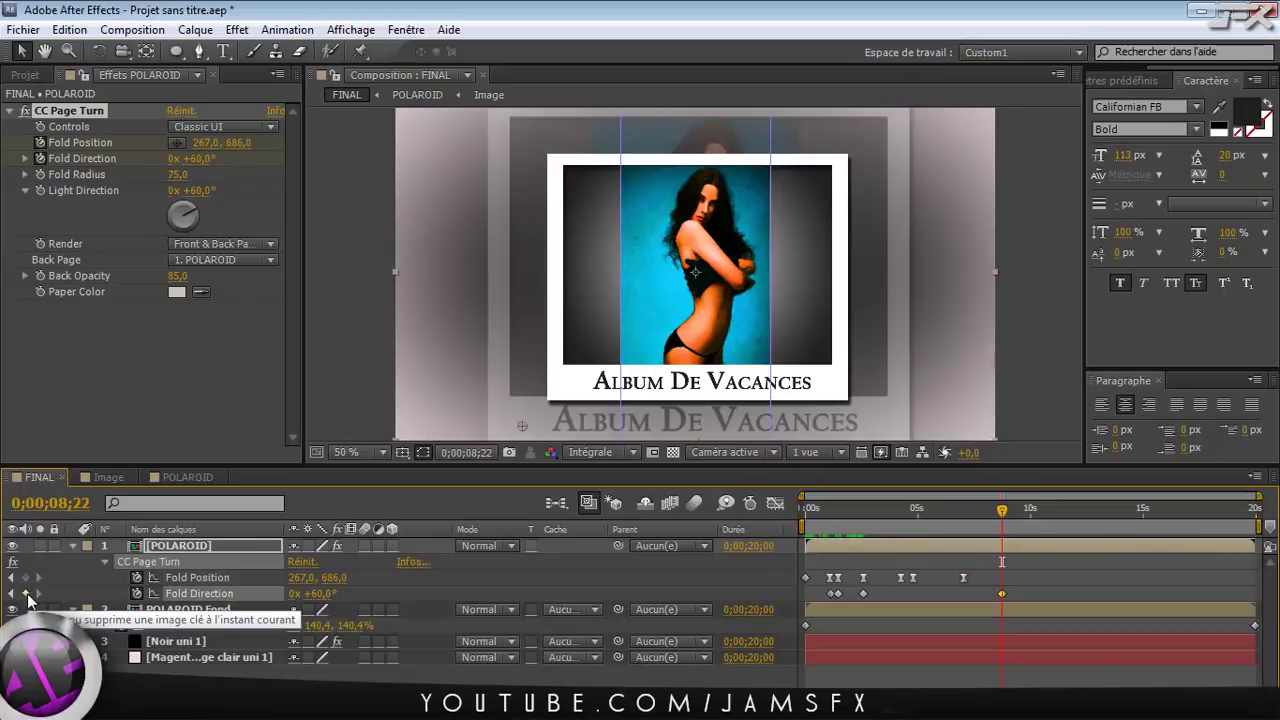
left_click(25, 577)
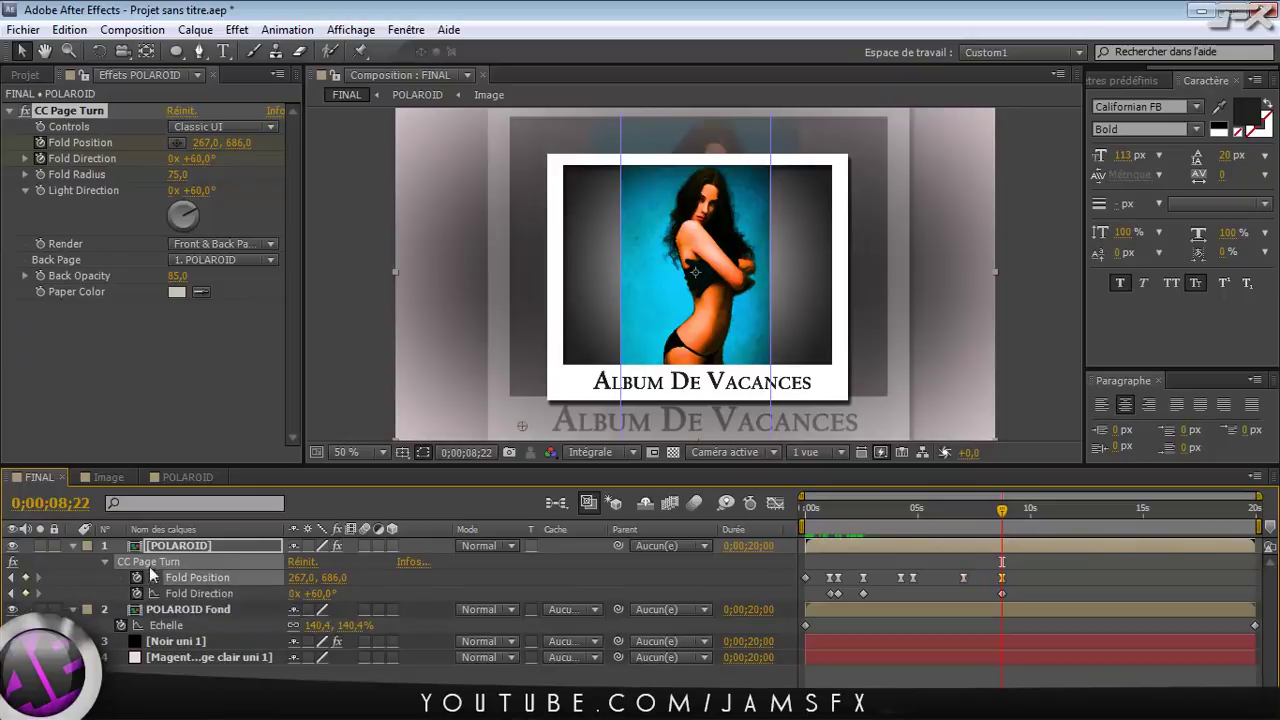
left_click(197, 158)
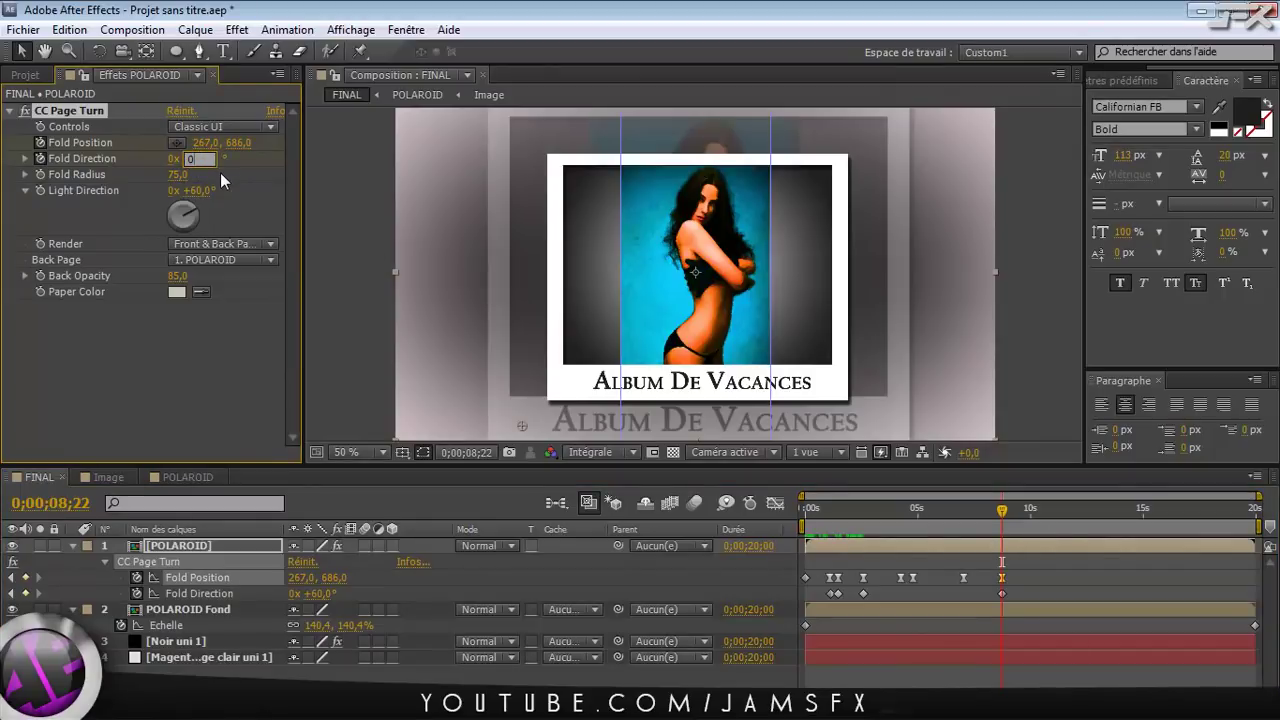
key("Return")
Move the fold position to about 647, 668 and shift both new page turn keyframes back to about 8 seconds
left_click_drag(521, 425, 524, 426)
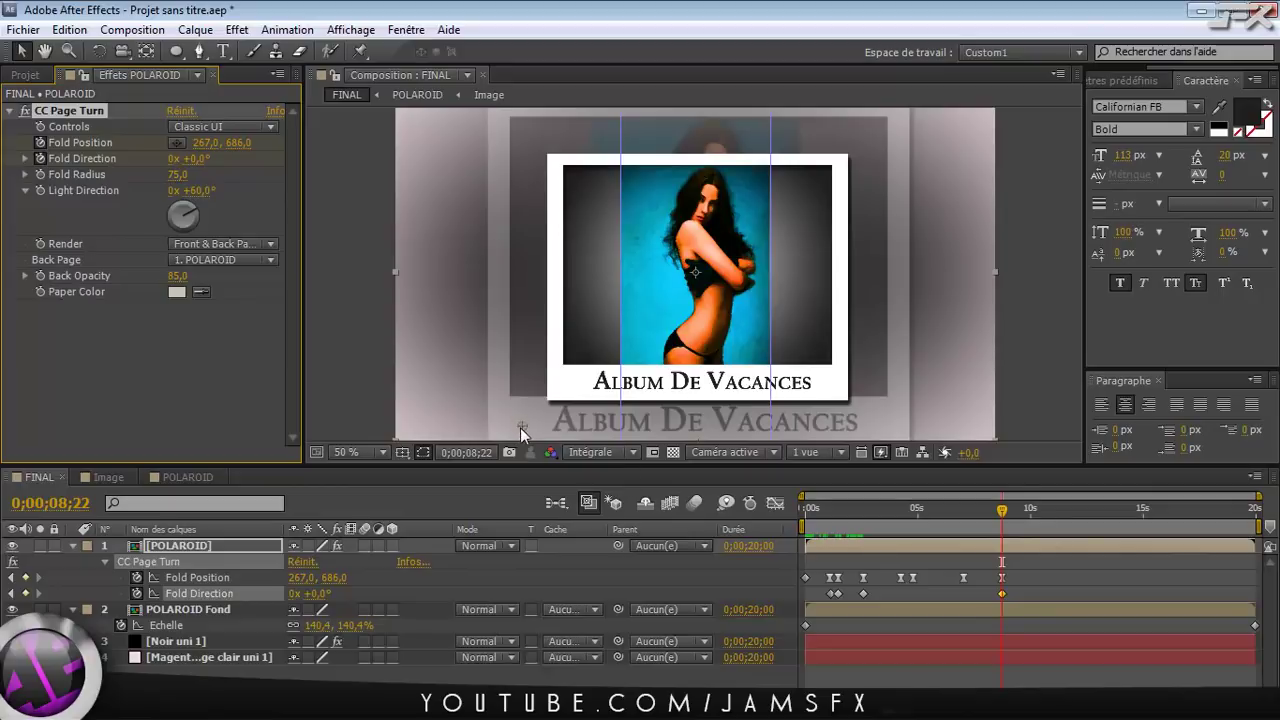
left_click(678, 418)
left_click(1030, 510)
left_click_drag(1033, 515, 1028, 512)
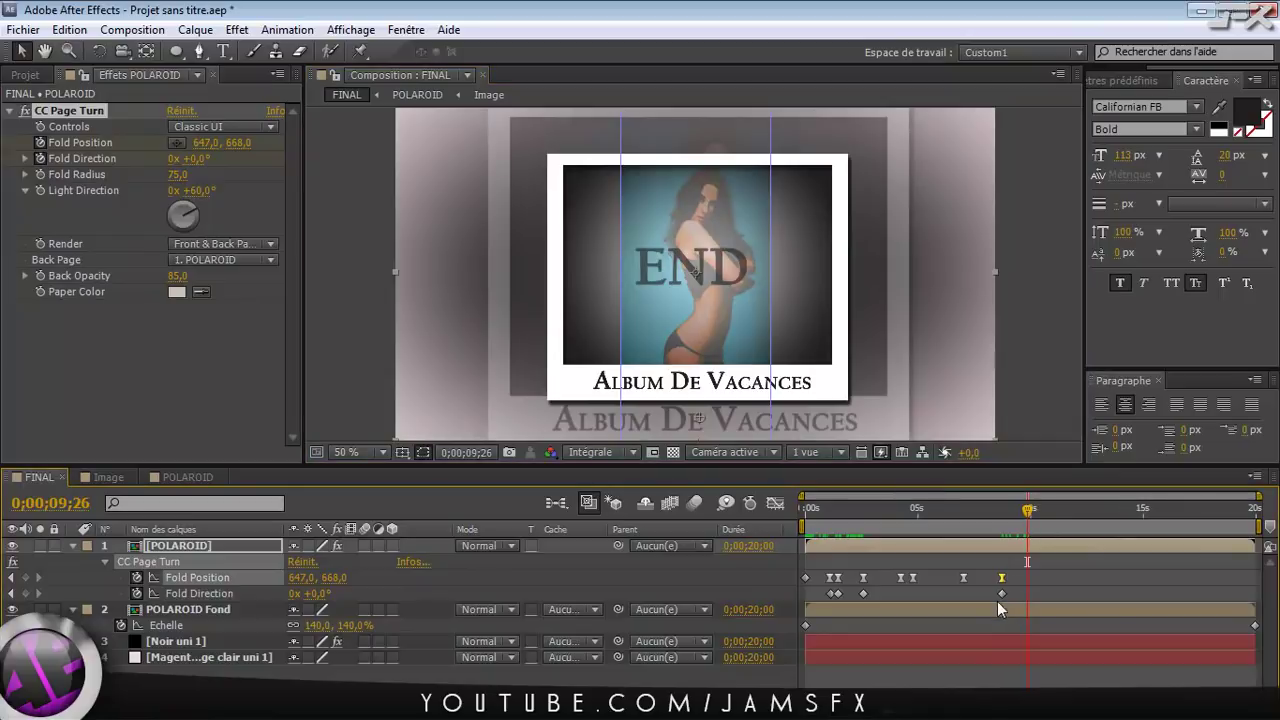
left_click_drag(1001, 578, 986, 581)
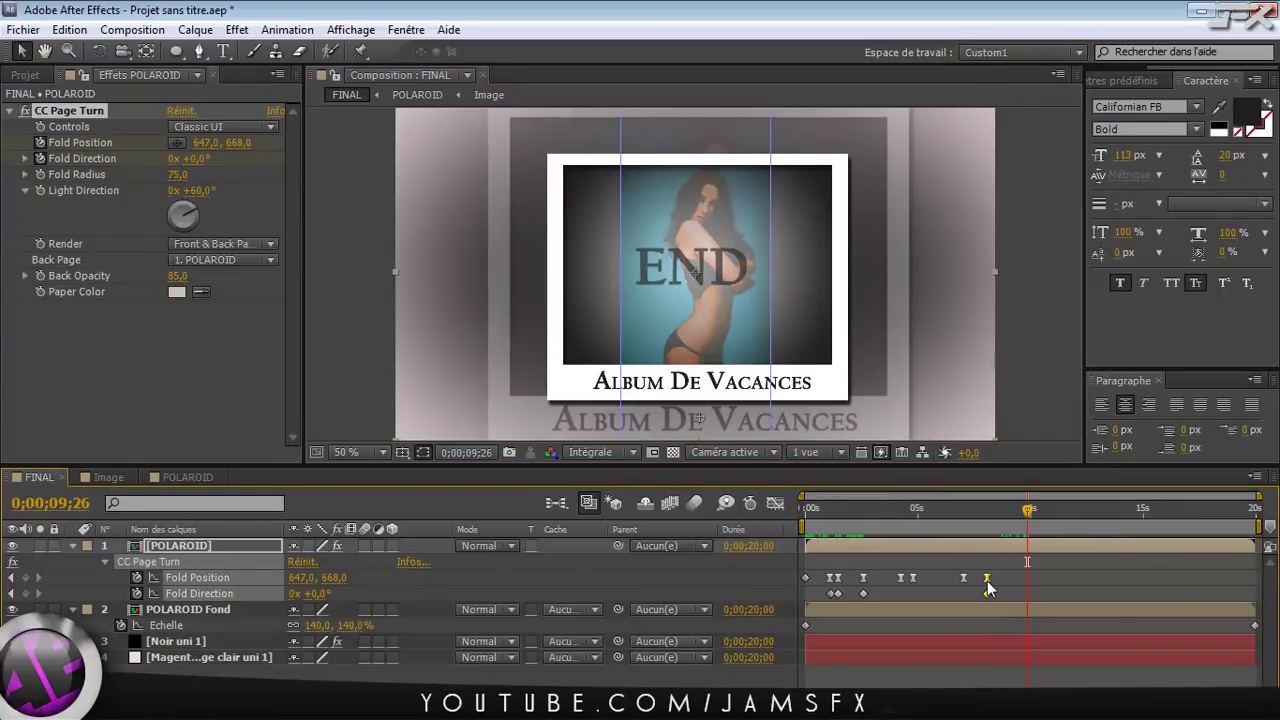
Keyframe the page turn's fold position at about 701, 118 at 0;00;08;29 and about 749, 656 at 0;00;09;28
left_click_drag(1027, 512, 1008, 528)
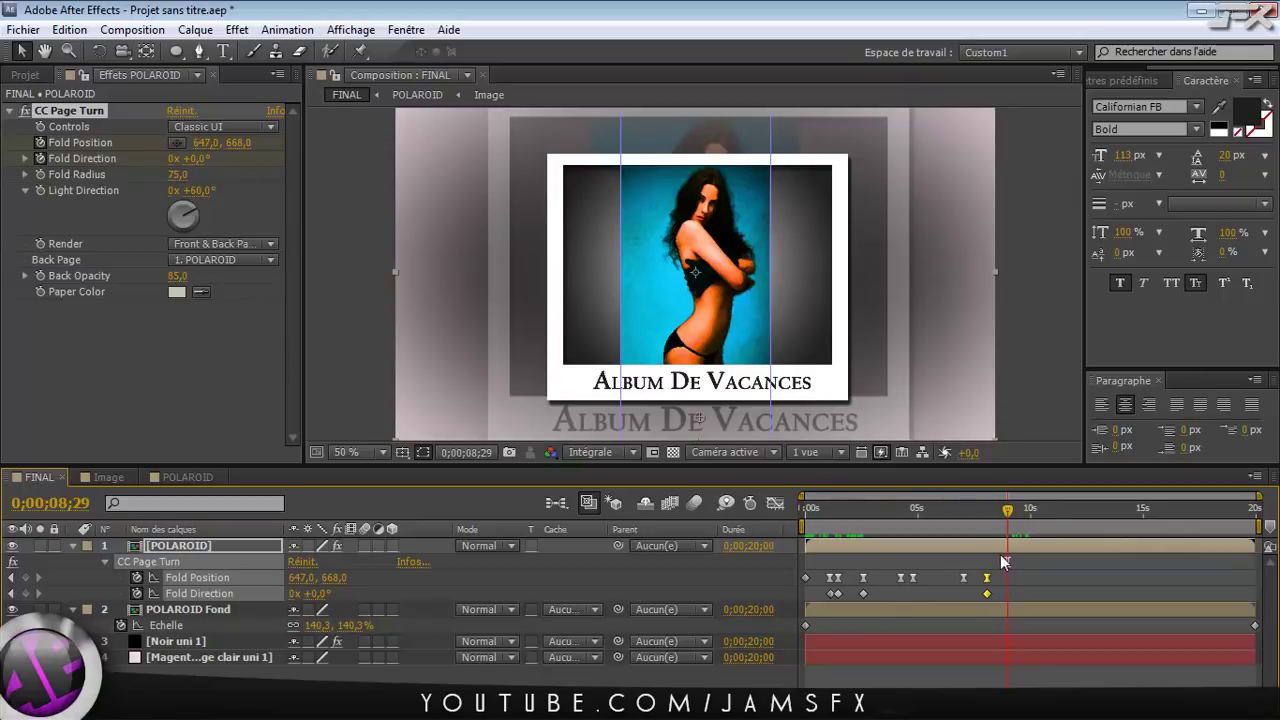
left_click_drag(700, 396, 701, 149)
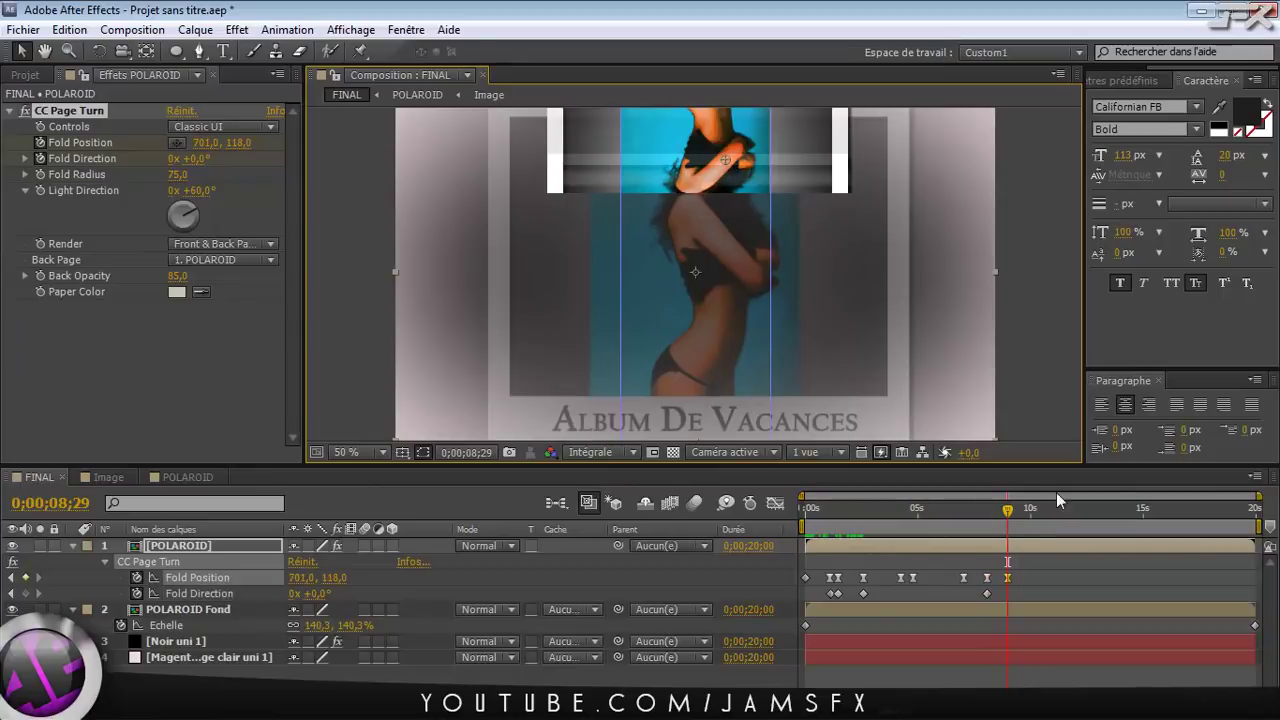
left_click(1018, 512)
left_click_drag(1027, 517, 1030, 516)
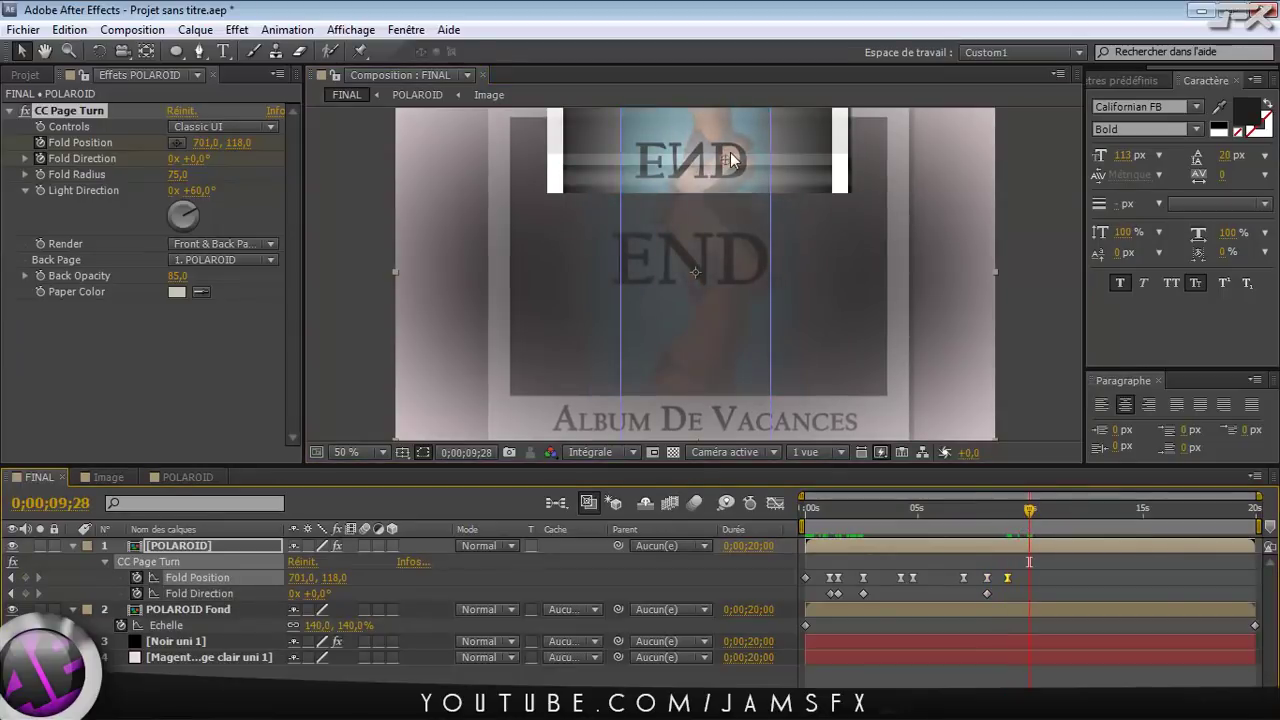
left_click_drag(728, 168, 733, 396)
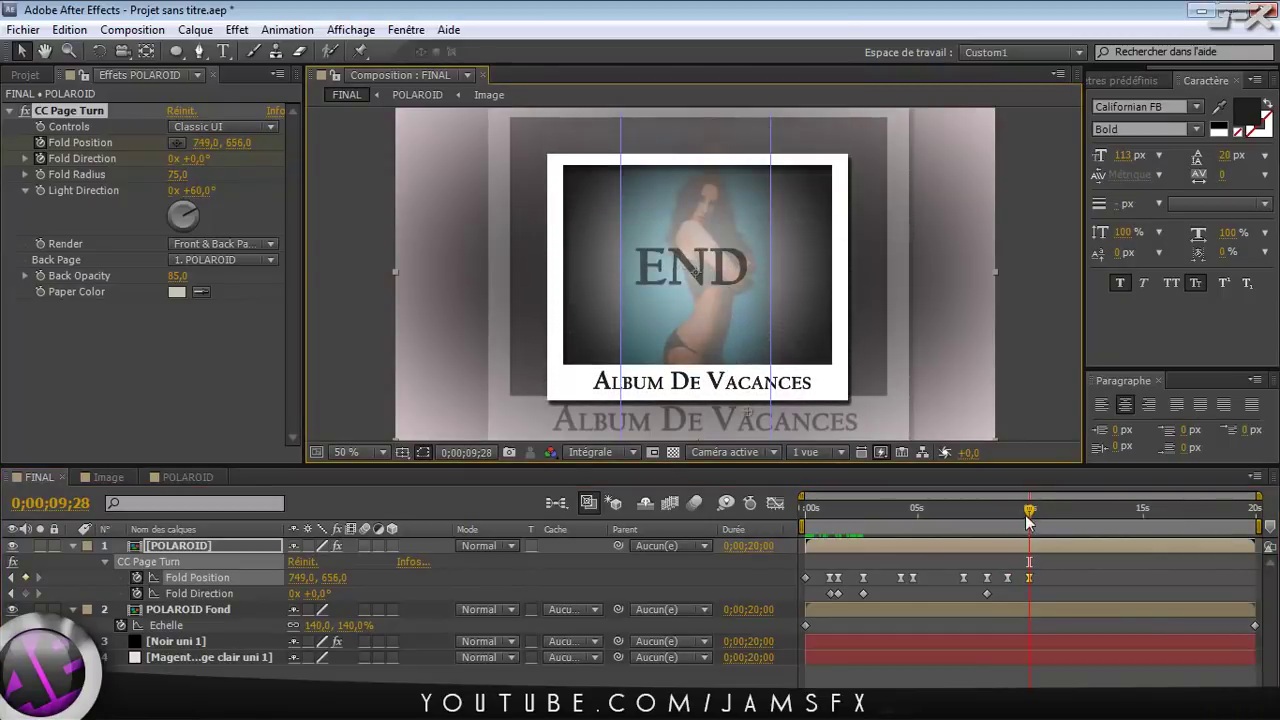
Delay the last fold position keyframe to just before 11 seconds and check the page turn up to 0;00;09;28
mouse_move(1030, 510)
left_mouse_down()
mouse_move(988, 521)
mouse_move(1023, 522)
left_mouse_up()
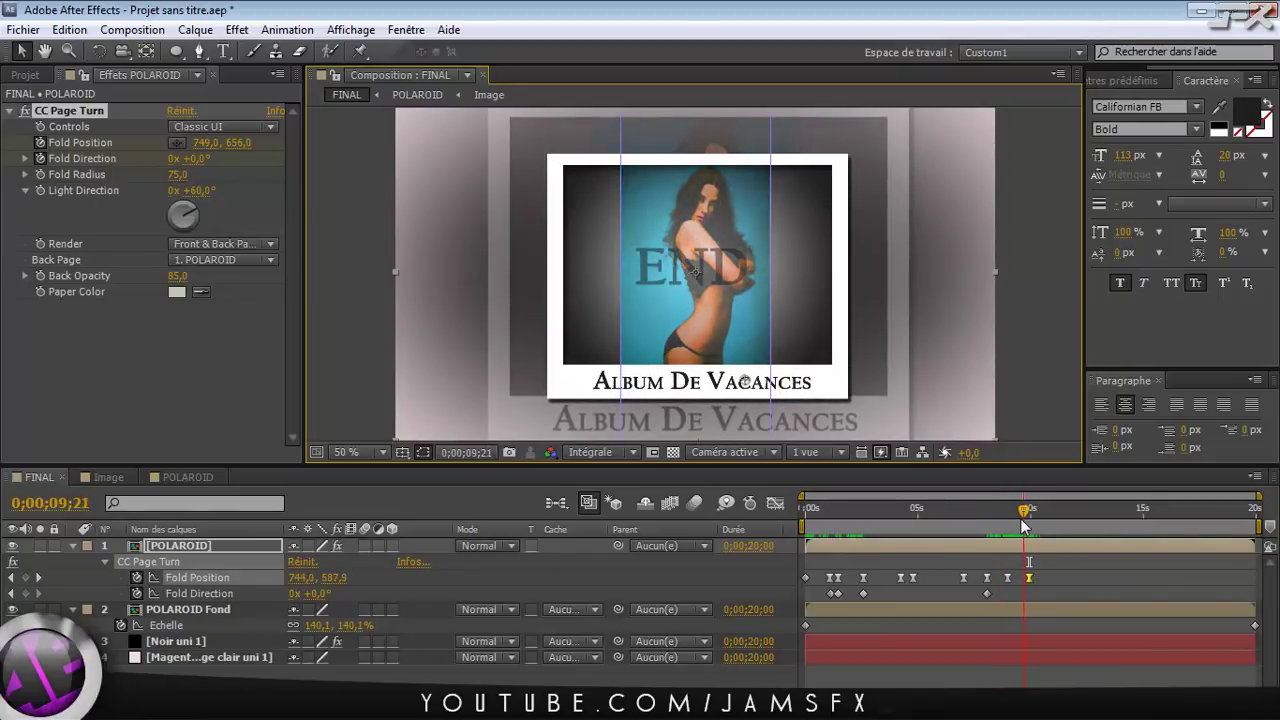
left_click_drag(1031, 576, 1045, 575)
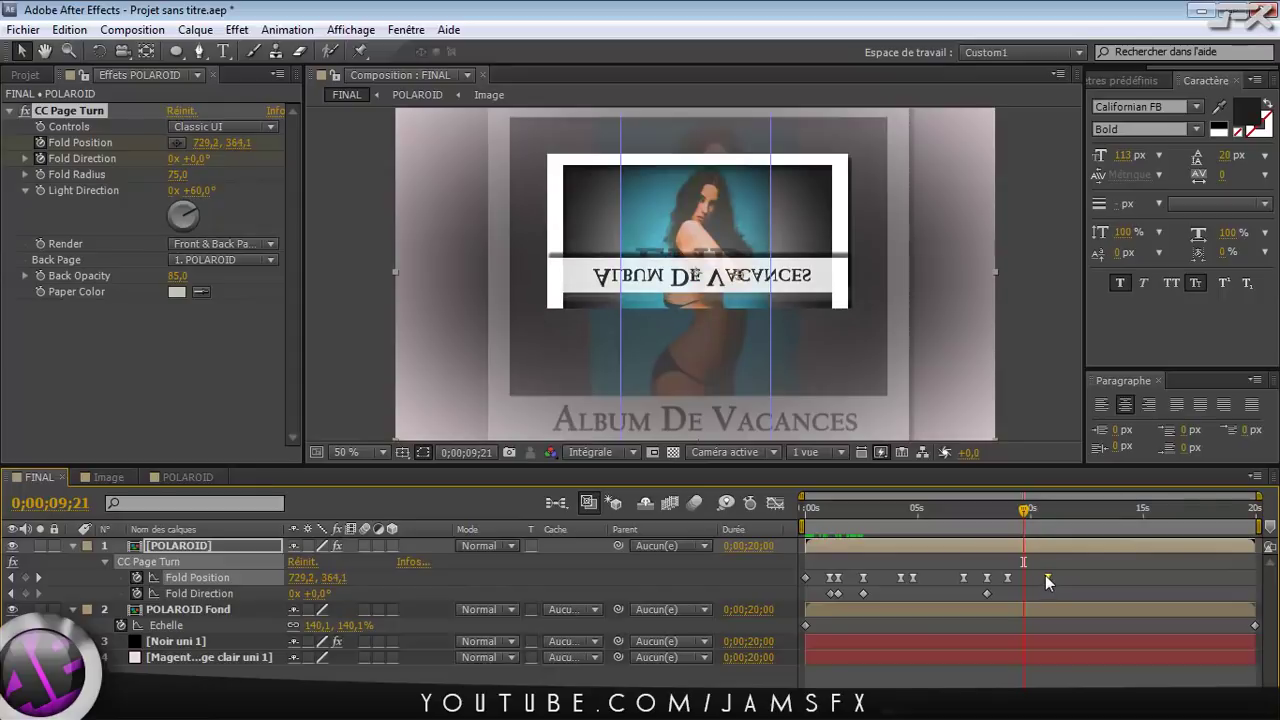
left_click(1029, 512)
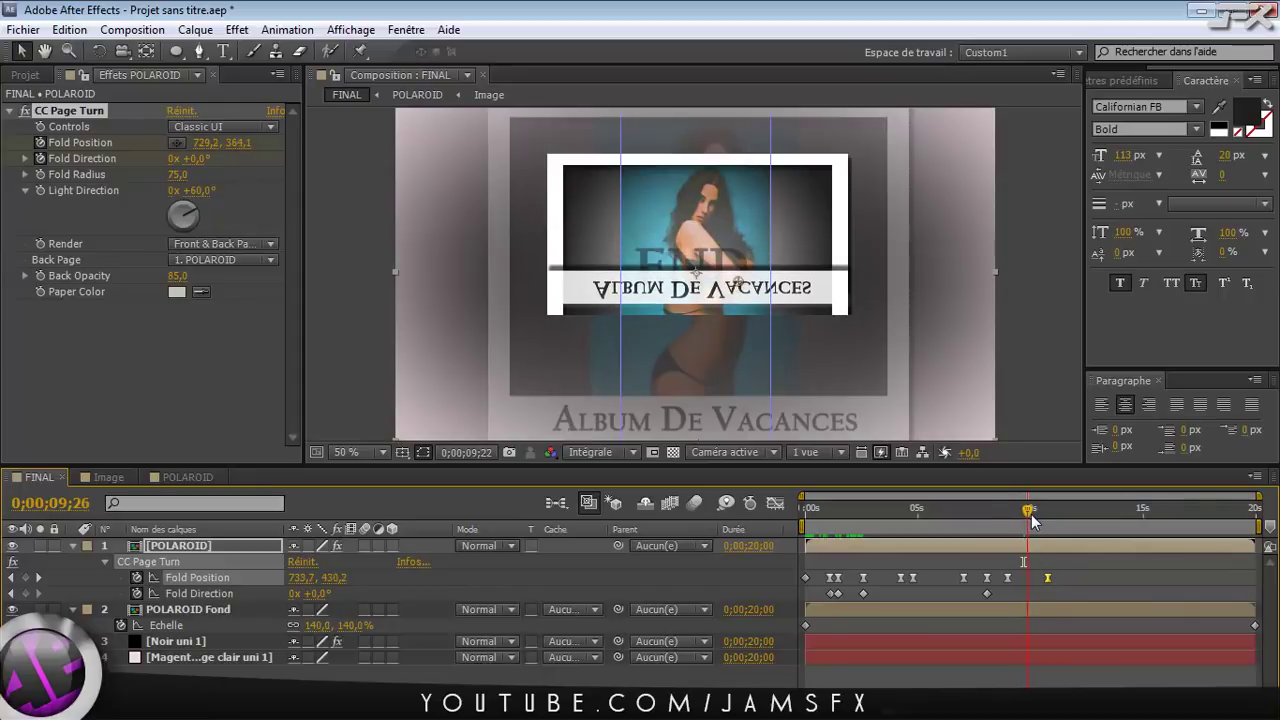
left_click(1031, 514)
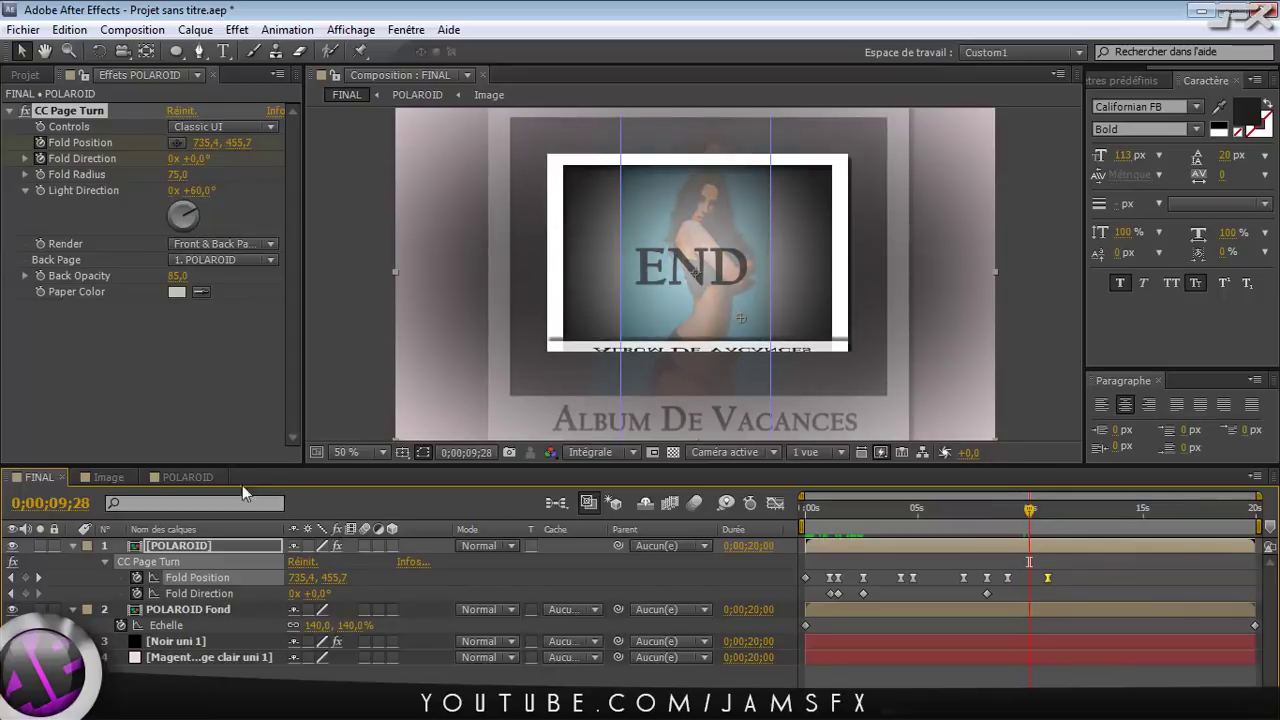
Shift the END text layer slightly later in the POLAROID composition, and check the closing page turn in FINAL up to 0;00;10;06
left_click(160, 477)
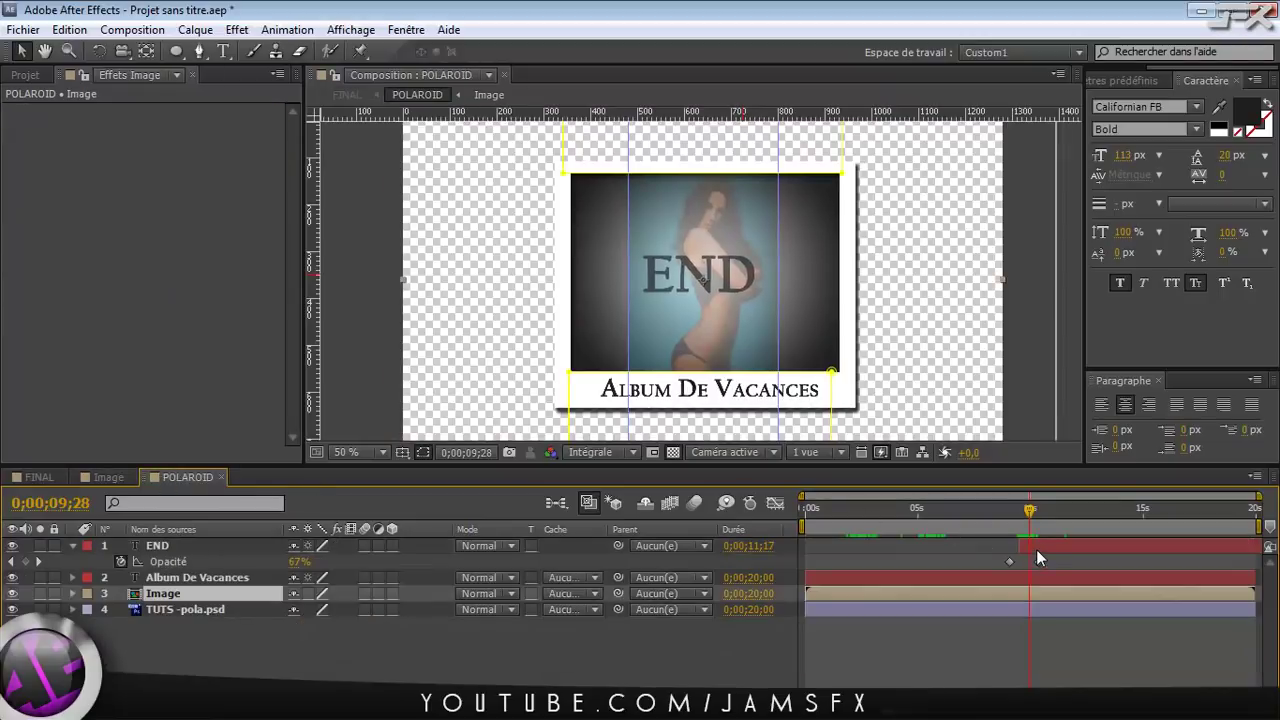
left_click_drag(1037, 557, 1046, 548)
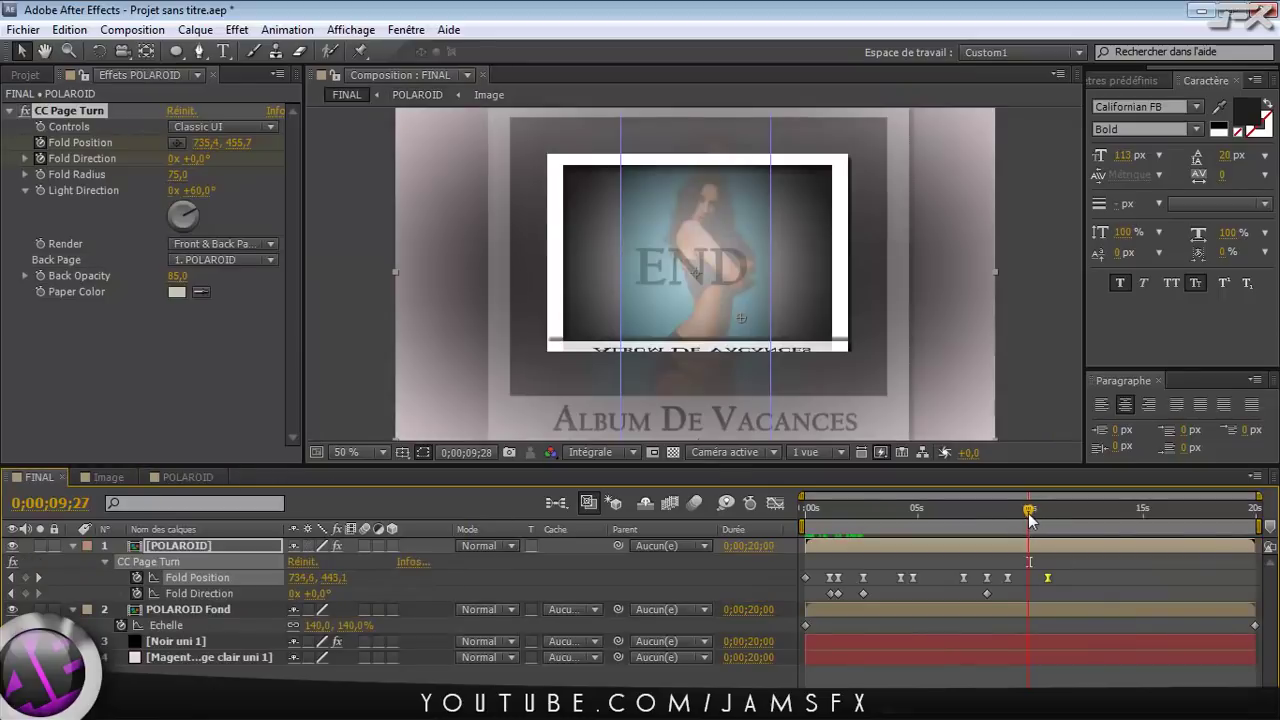
mouse_move(1036, 518)
left_mouse_down()
mouse_move(1014, 518)
mouse_move(1055, 522)
mouse_move(1012, 524)
mouse_move(1040, 530)
left_mouse_up()
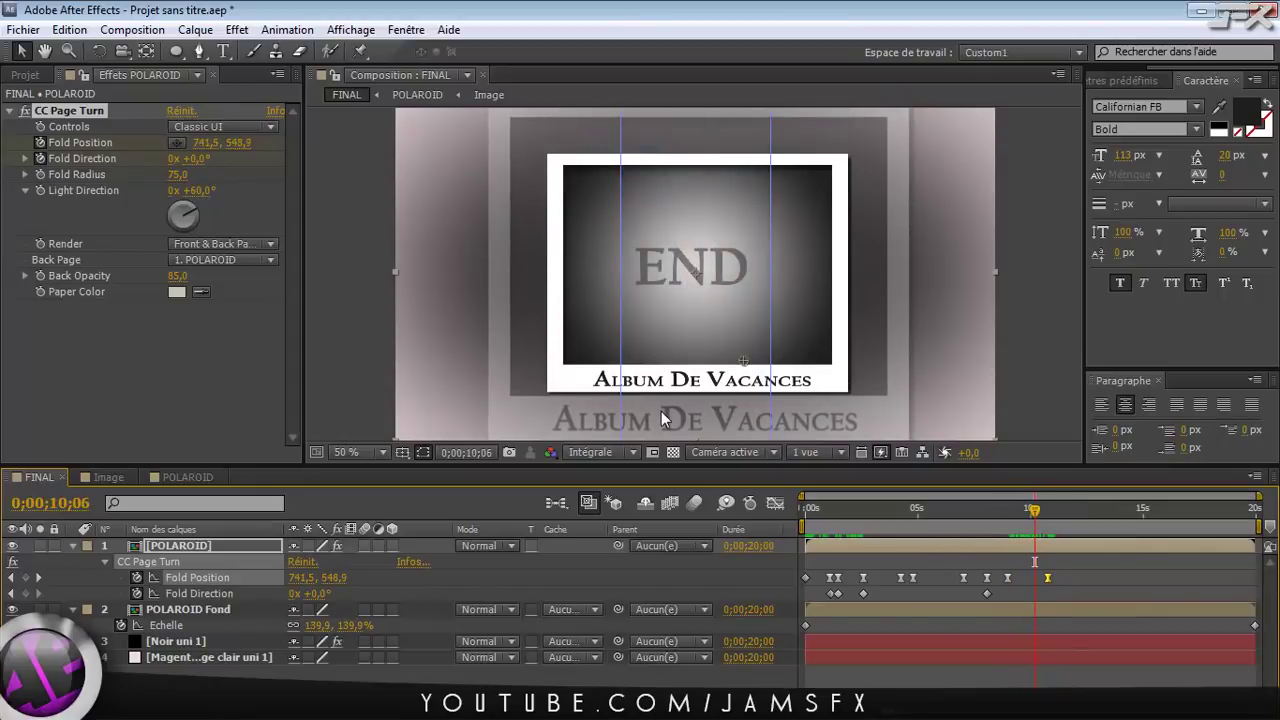
key("F2")
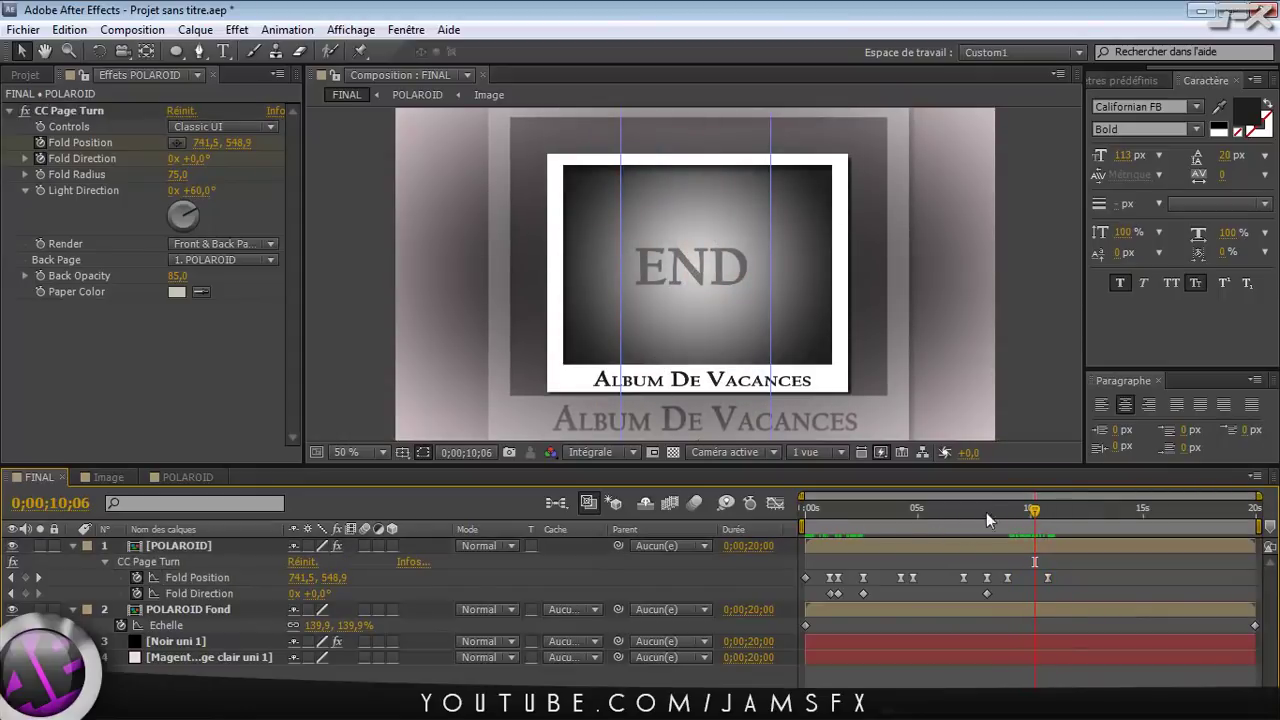
Return to the start of the FINAL composition and collapse the two polaroid layers' properties and the CC Page Turn settings
left_click_drag(1038, 510, 946, 510)
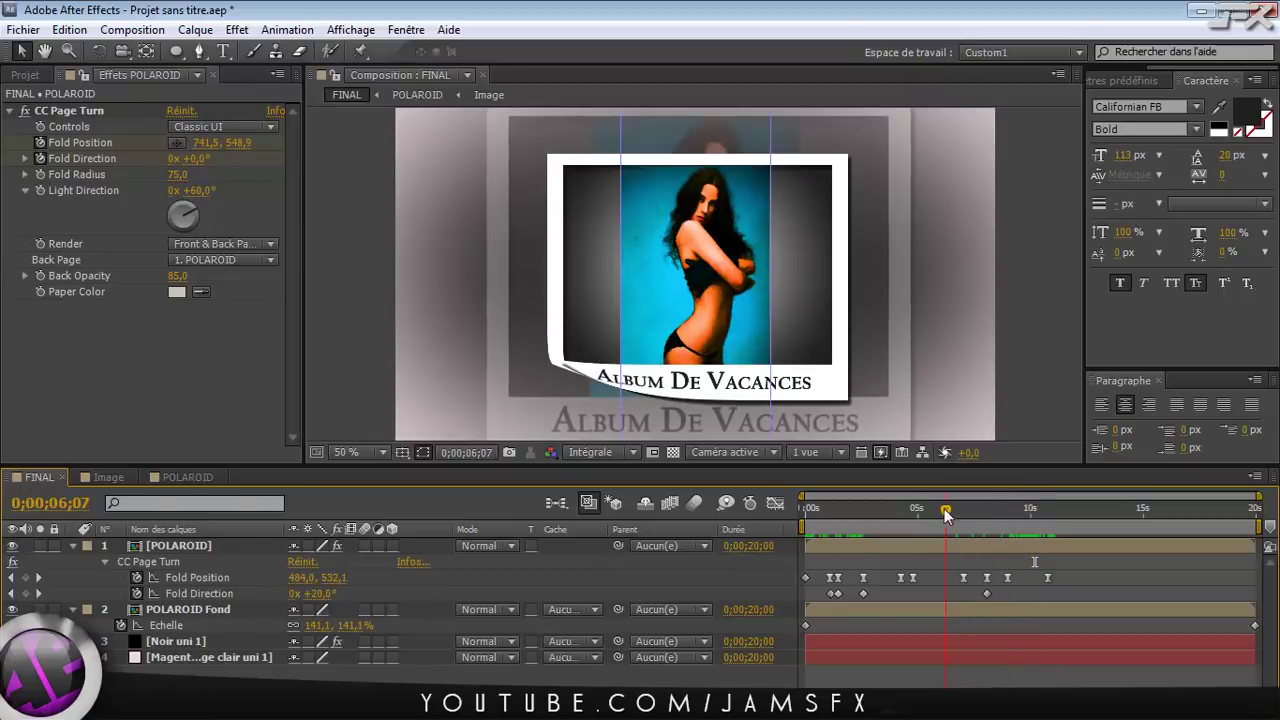
key("Home")
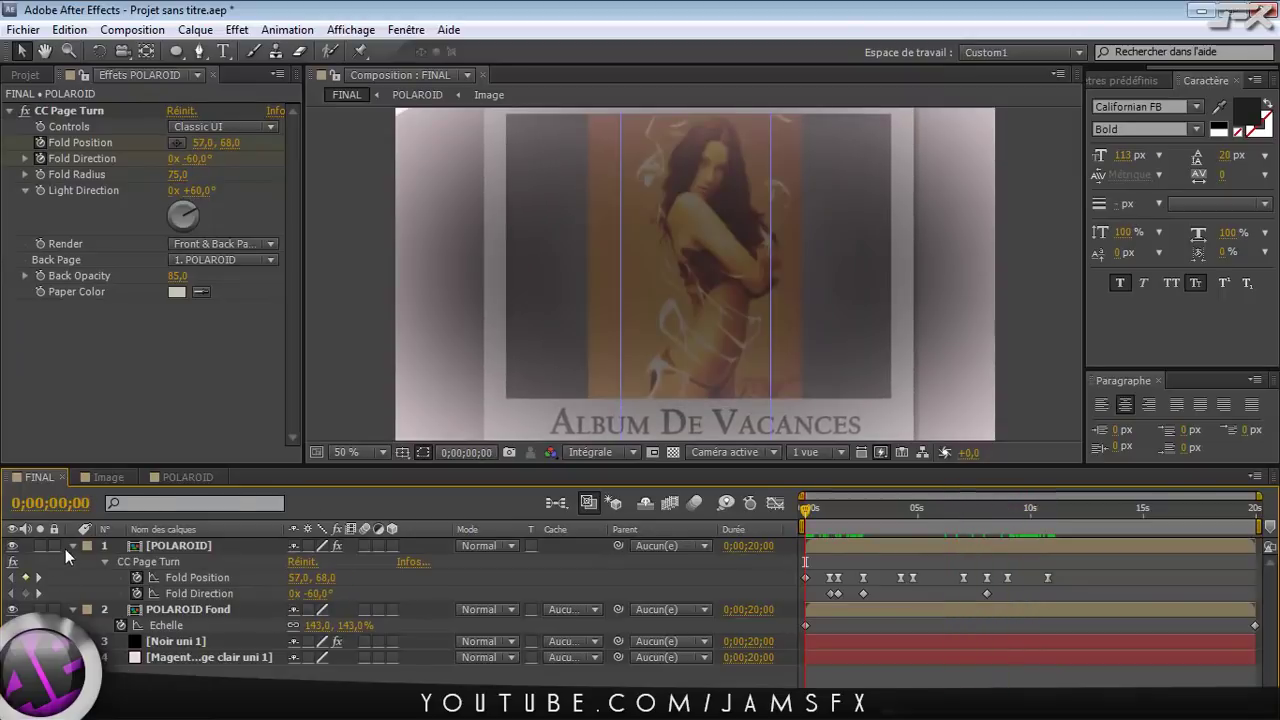
left_click(72, 545)
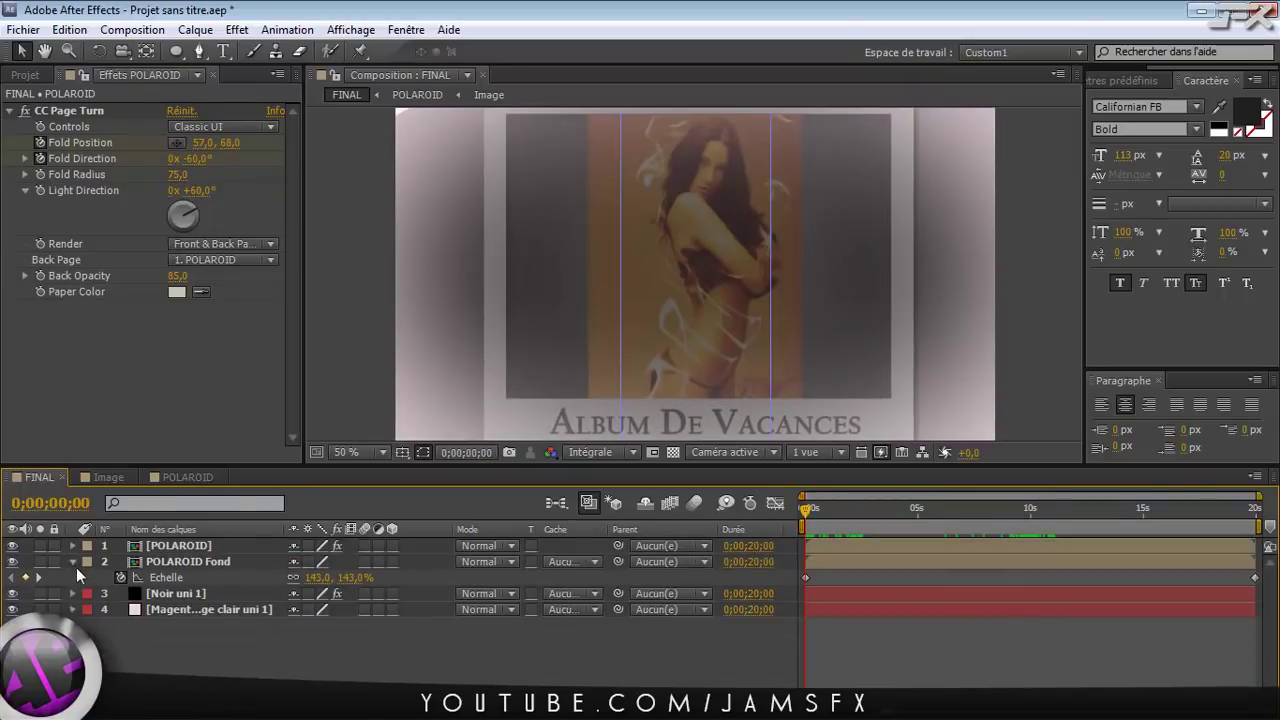
left_click(72, 561)
left_click(177, 552)
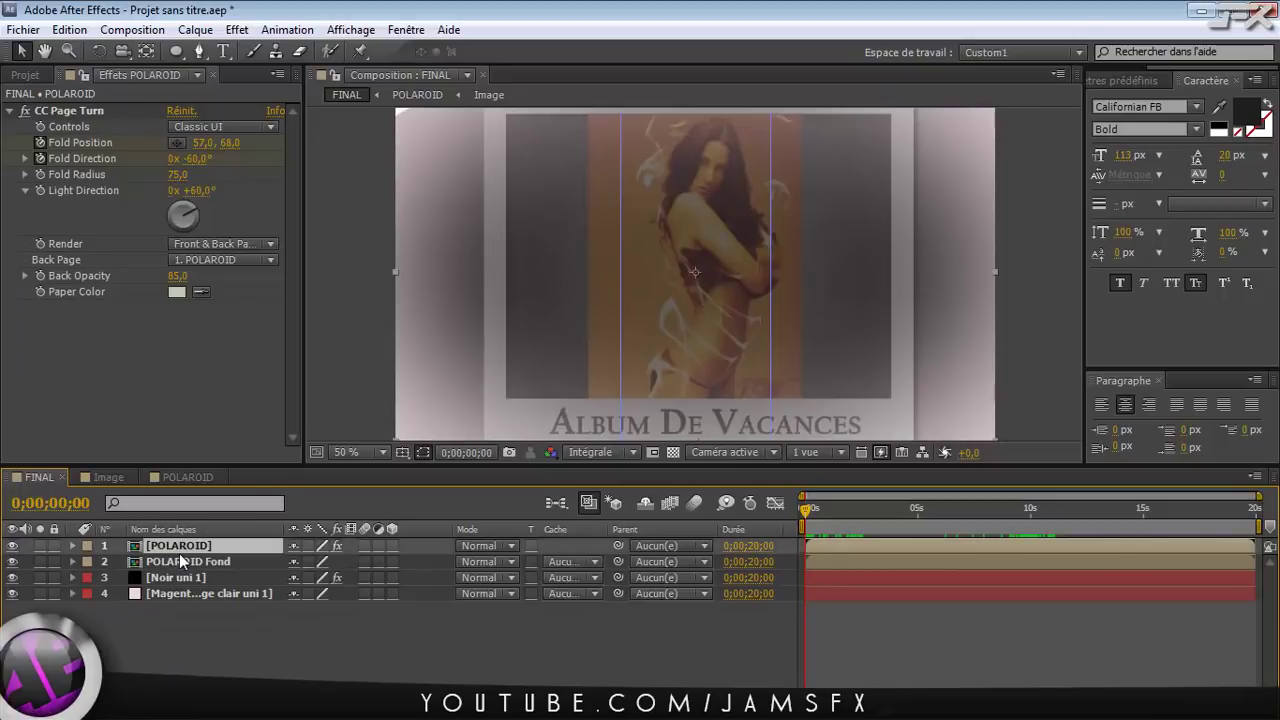
left_click(10, 110)
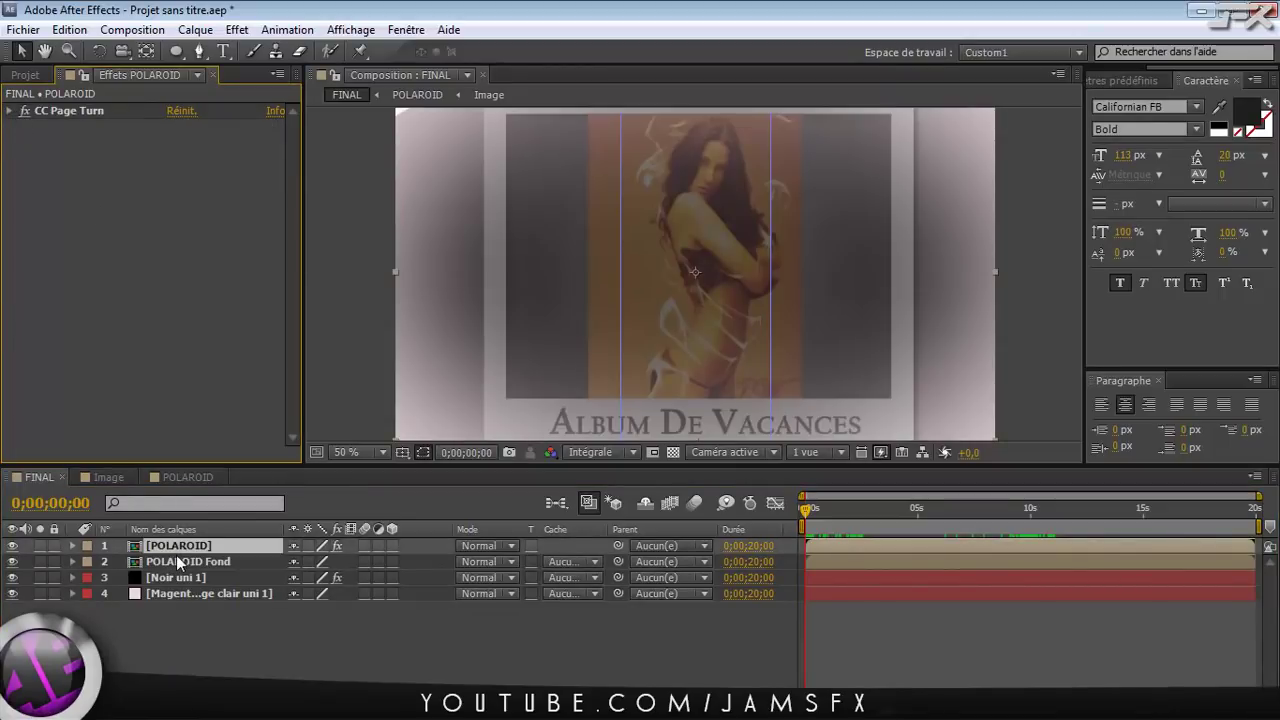
Add a Filtre Photo effect to the main POLAROID layer and raise its density to 50%
right_click(121, 285)
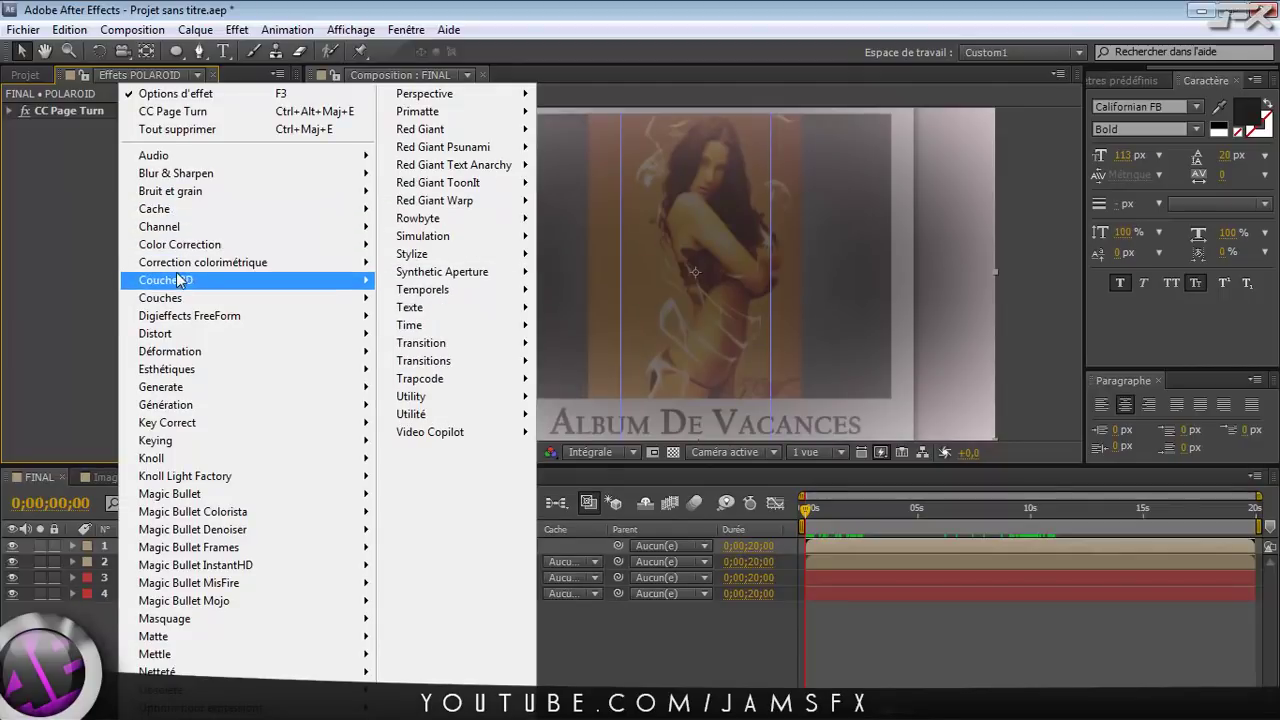
mouse_move(228, 270)
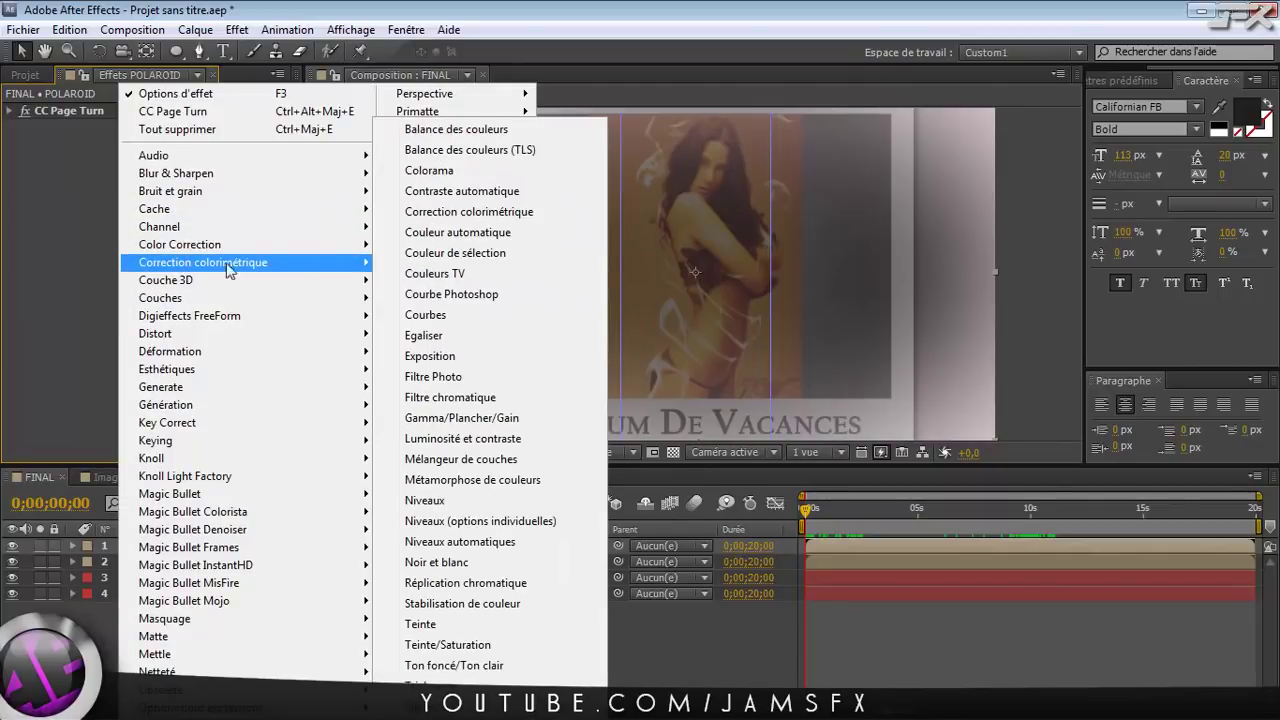
left_click(433, 377)
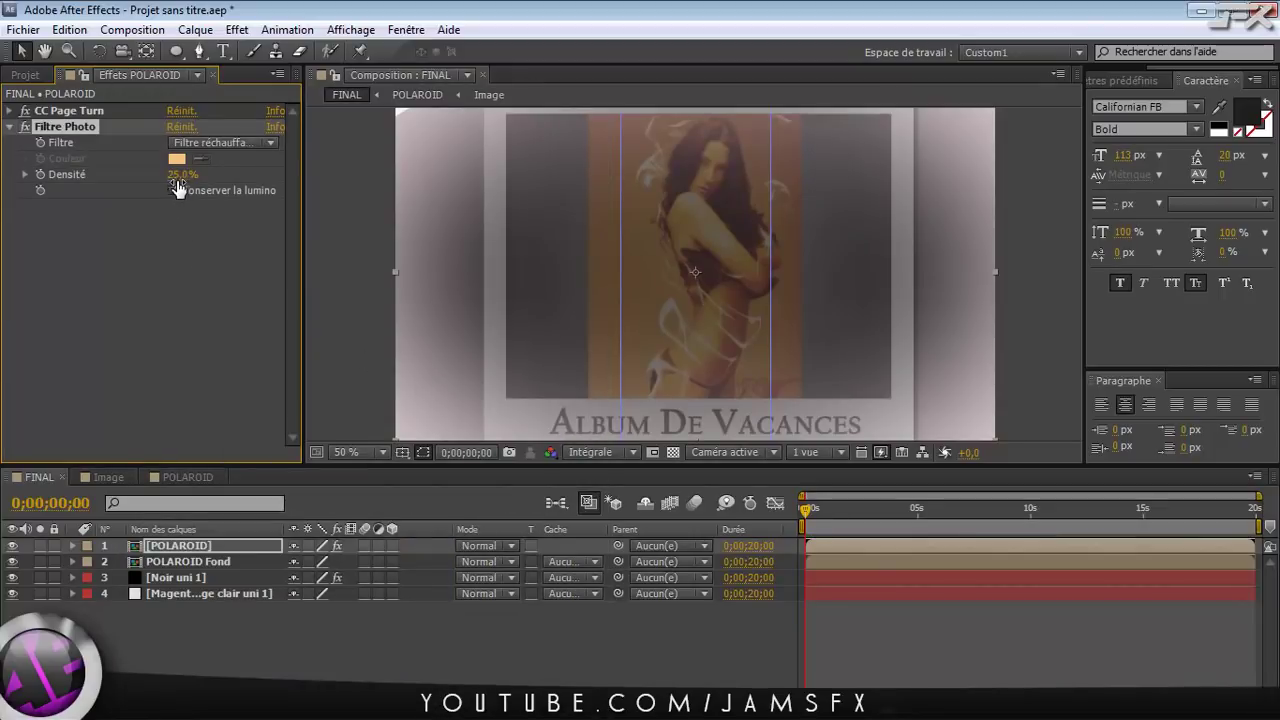
left_click(158, 266)
left_click_drag(189, 172, 193, 174)
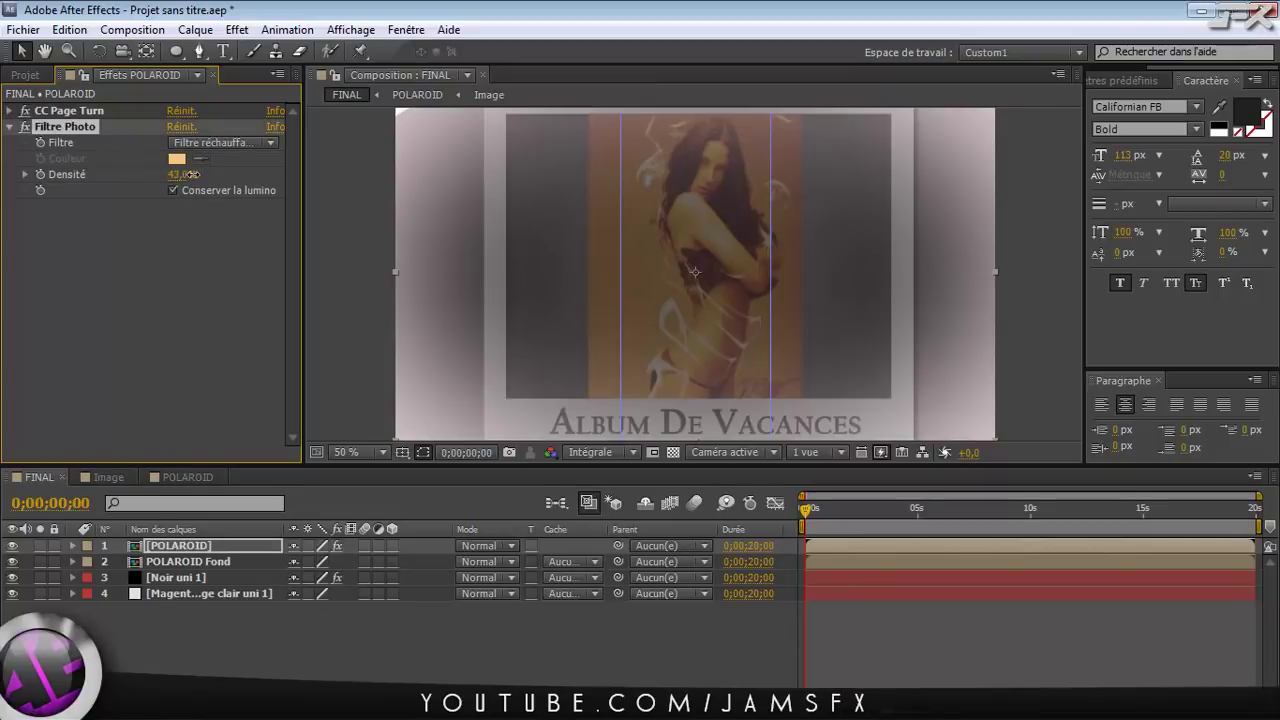
Check the warming filter on the photos at 0;00;02;20 and 0;00;03;27, and reduce its density to 29%
left_click(956, 514)
left_click(866, 514)
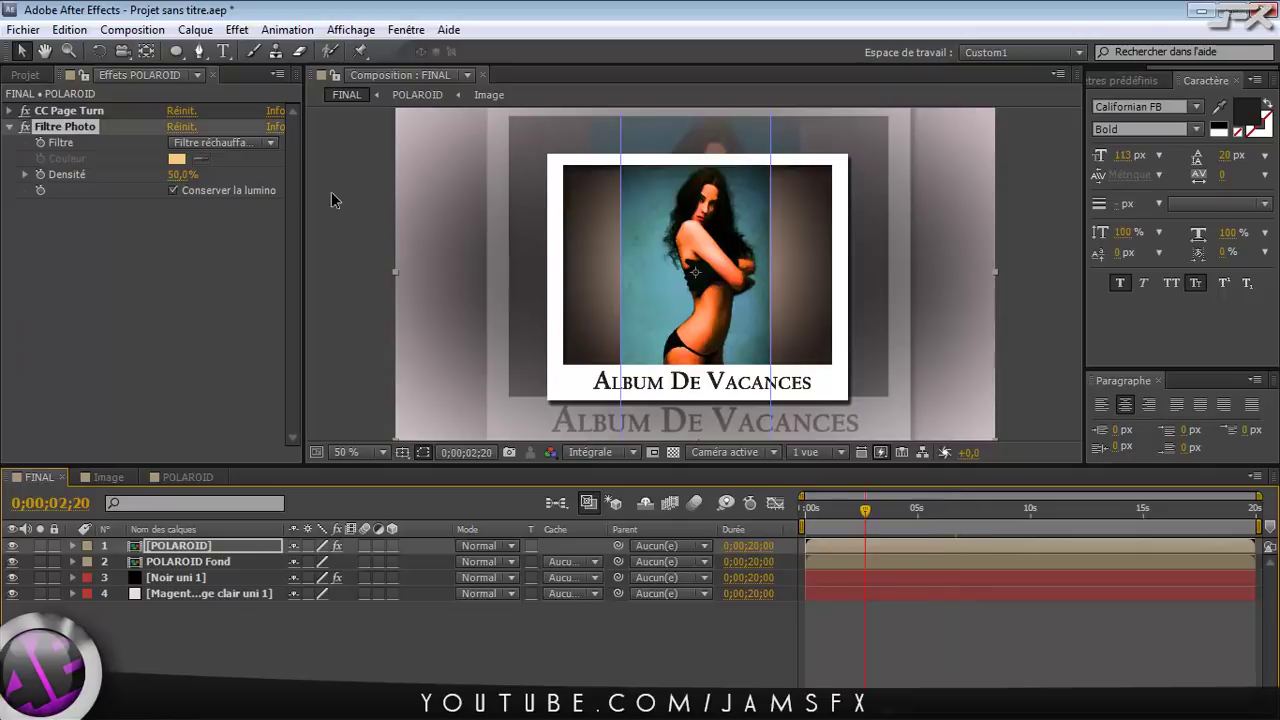
left_click(884, 514)
left_click(893, 515)
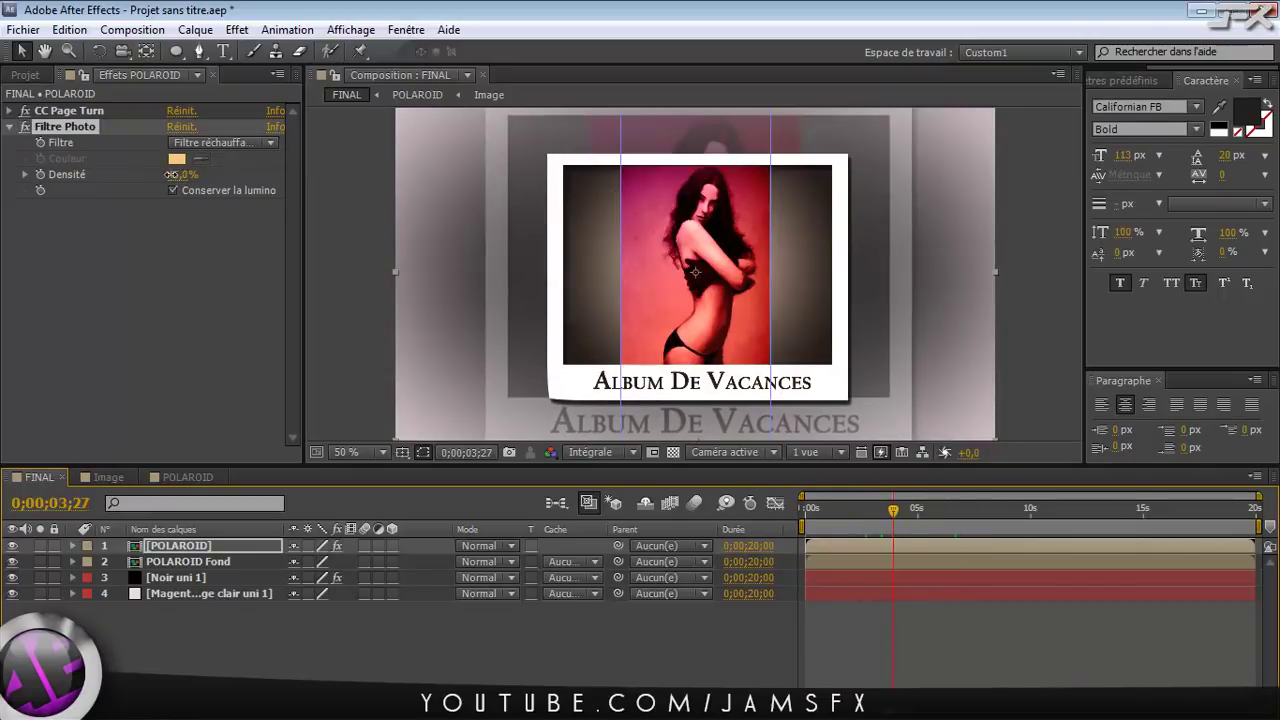
left_click_drag(166, 174, 160, 180)
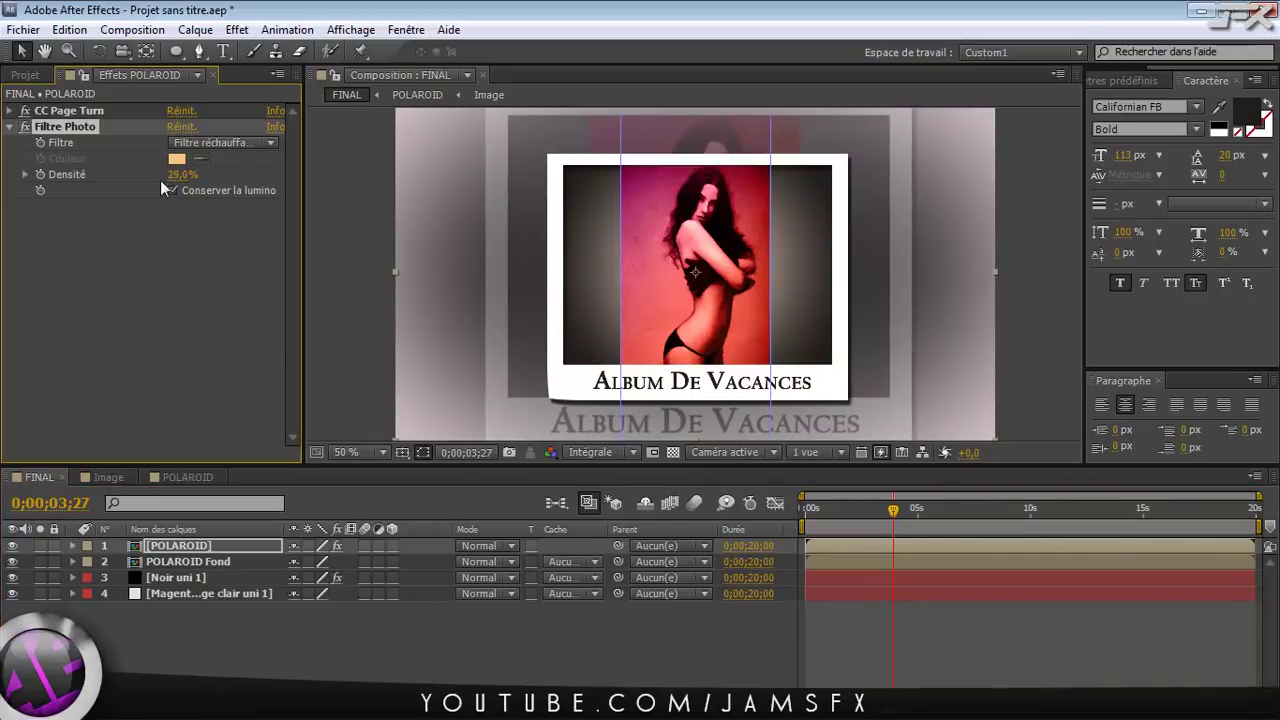
left_click(142, 252)
Add a Courbes effect to the main POLAROID layer and pull the lower part of the RVB curve down to darken the shadows
right_click(112, 330)
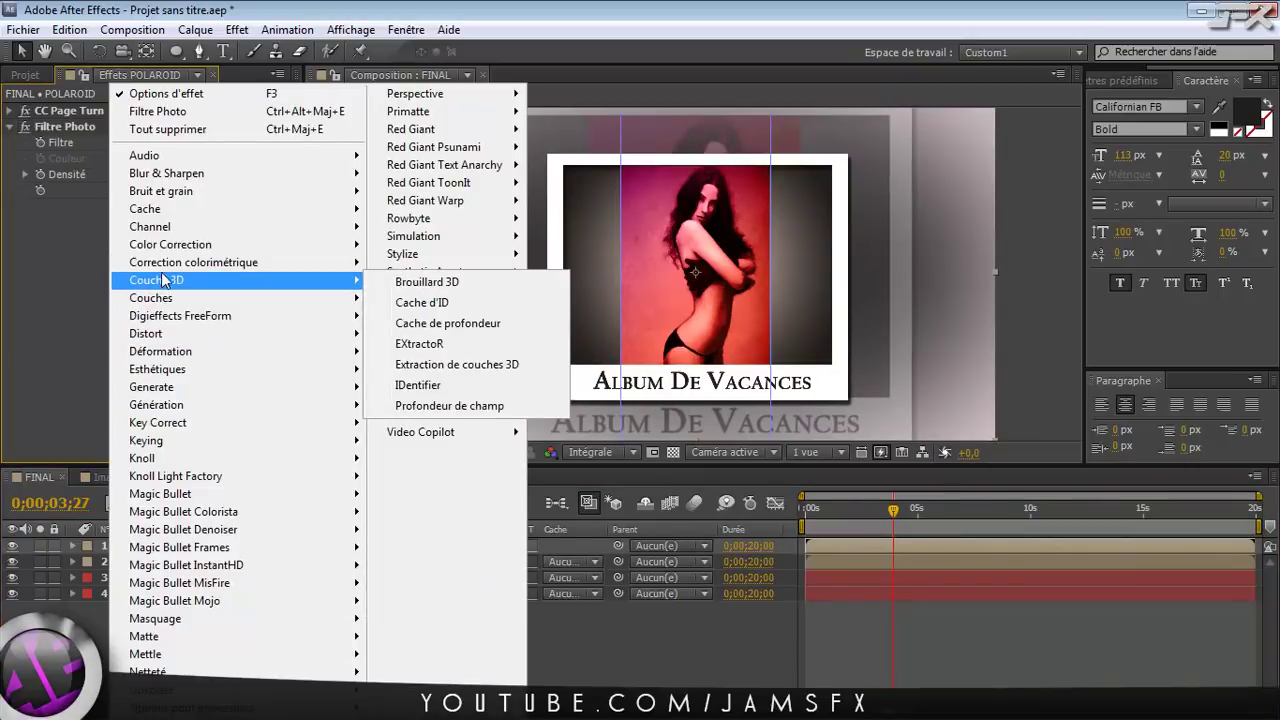
mouse_move(168, 252)
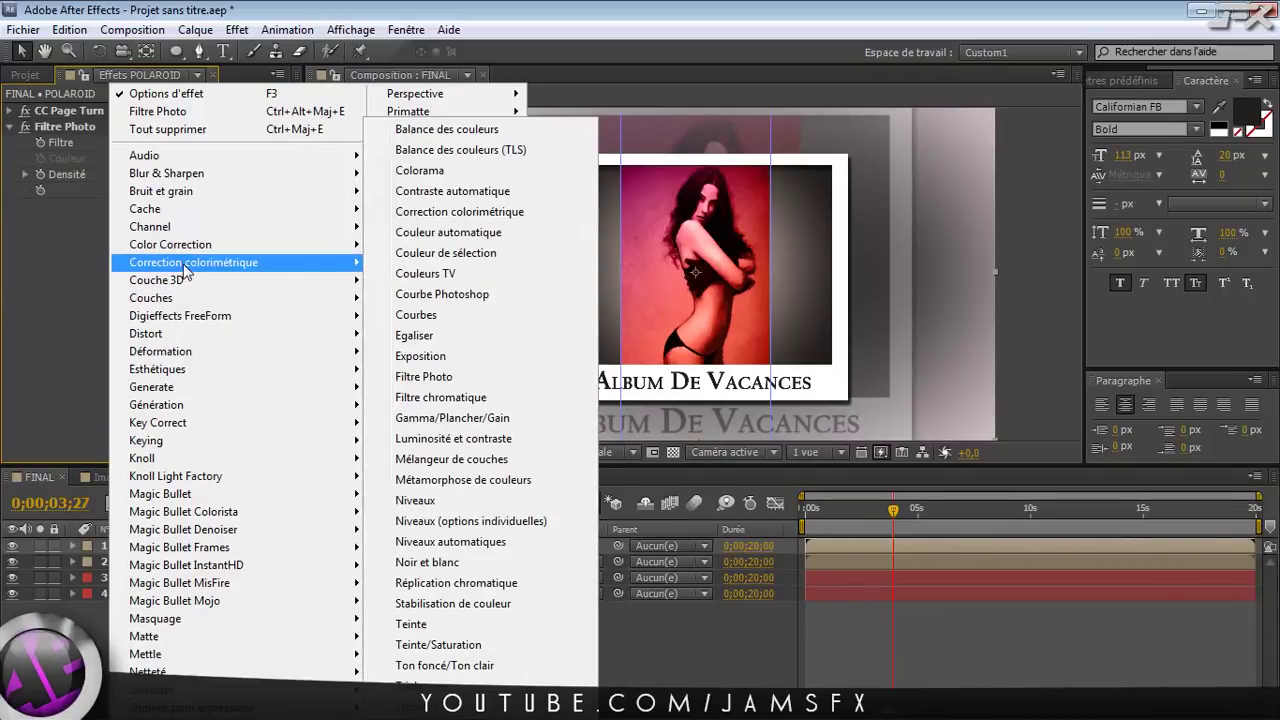
left_click(436, 315)
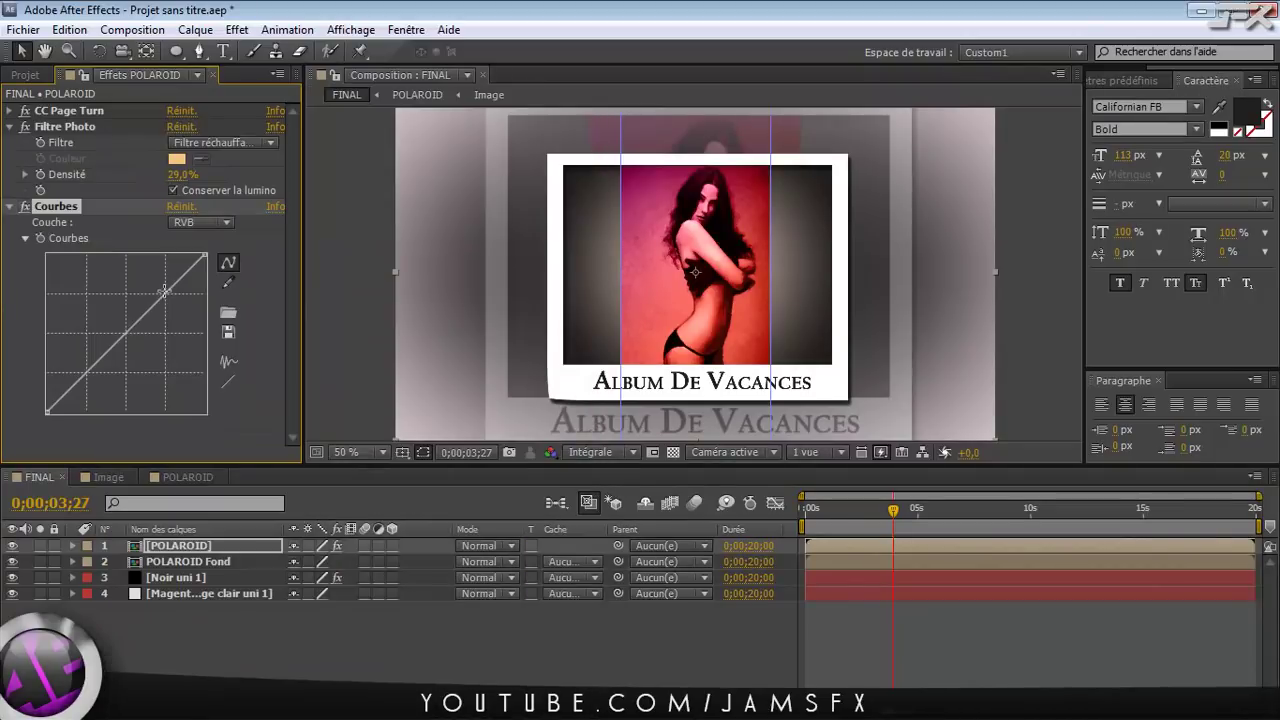
left_click_drag(98, 360, 100, 376)
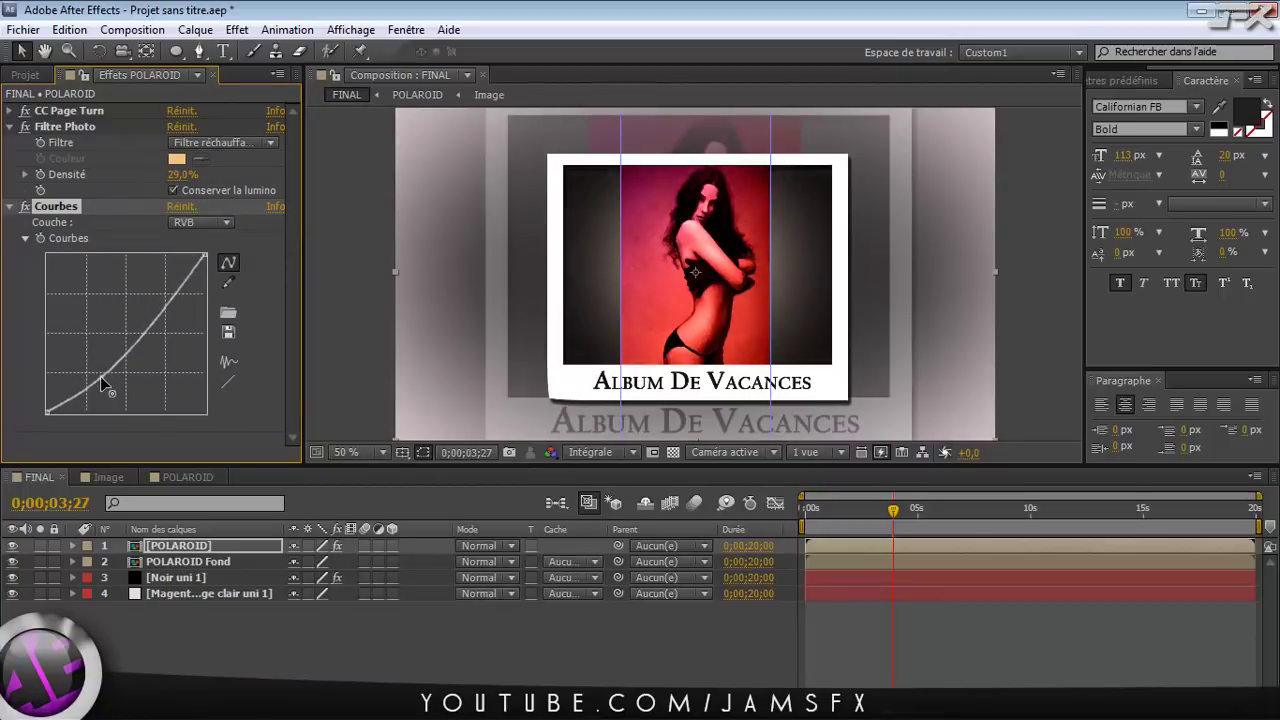
Raise the upper part of the RVB curve to brighten the highlights, and lift the midpoint of the Bleu curve slightly
mouse_move(150, 303)
left_mouse_down()
mouse_move(168, 272)
mouse_move(159, 295)
left_mouse_up()
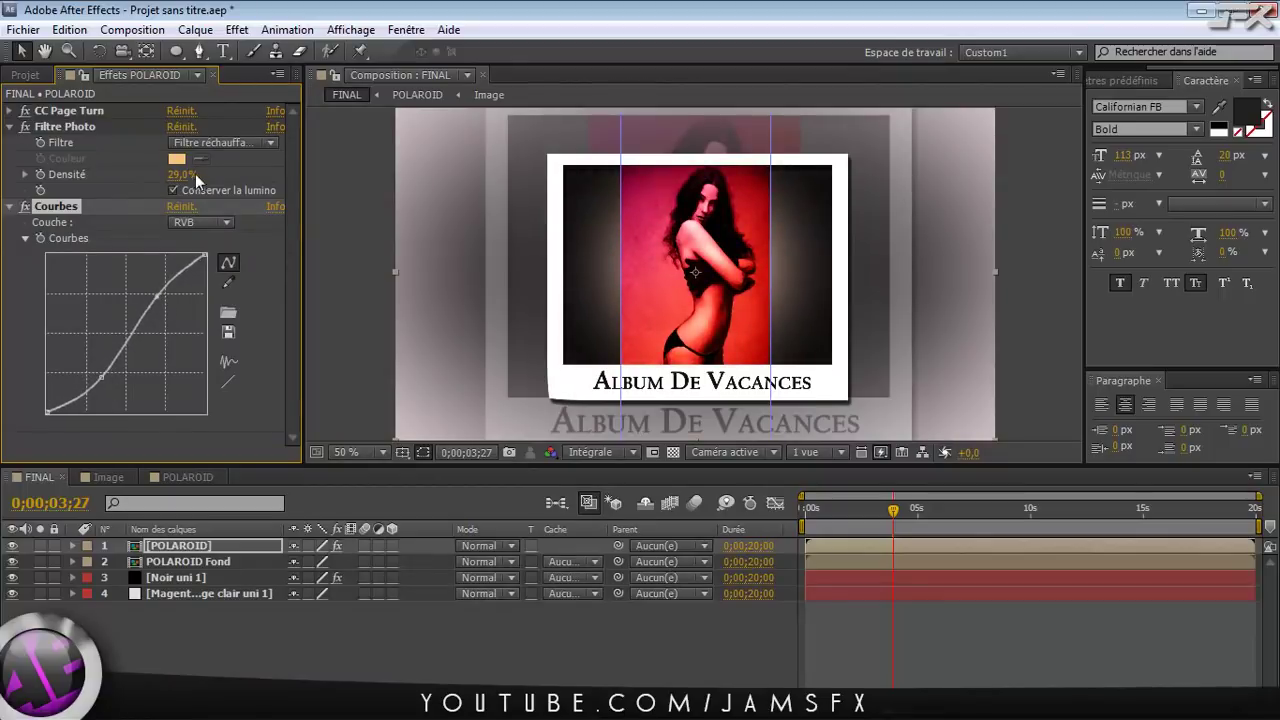
left_click(203, 223)
left_click(212, 306)
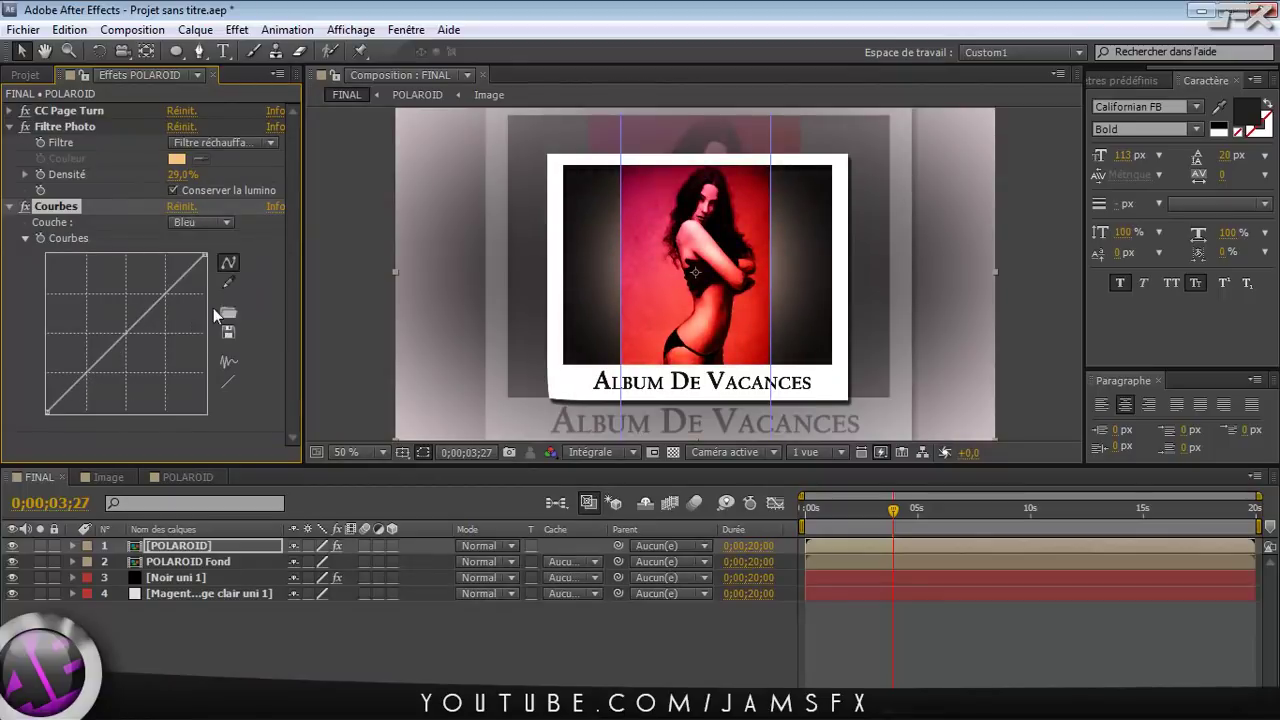
left_click_drag(126, 338, 118, 338)
left_click(119, 333)
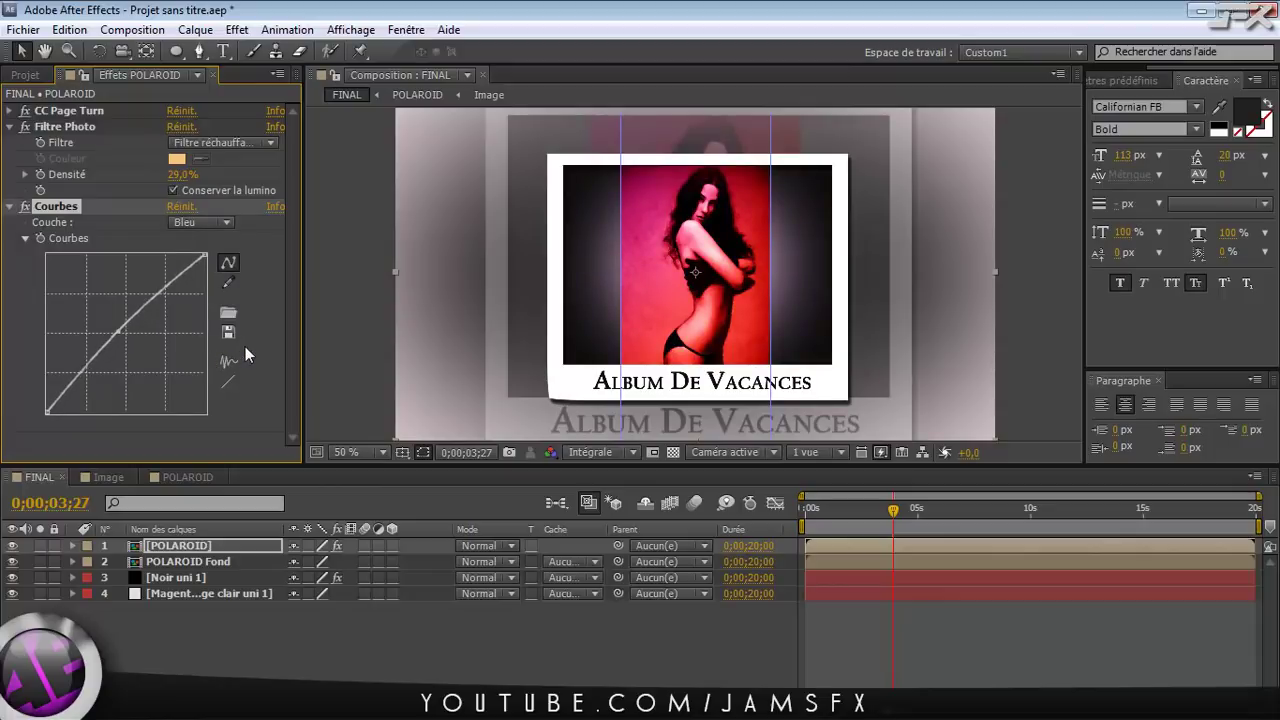
Copy the Filtre Photo effect from the main POLAROID layer to the POLAROID Fond layer
left_click(60, 129)
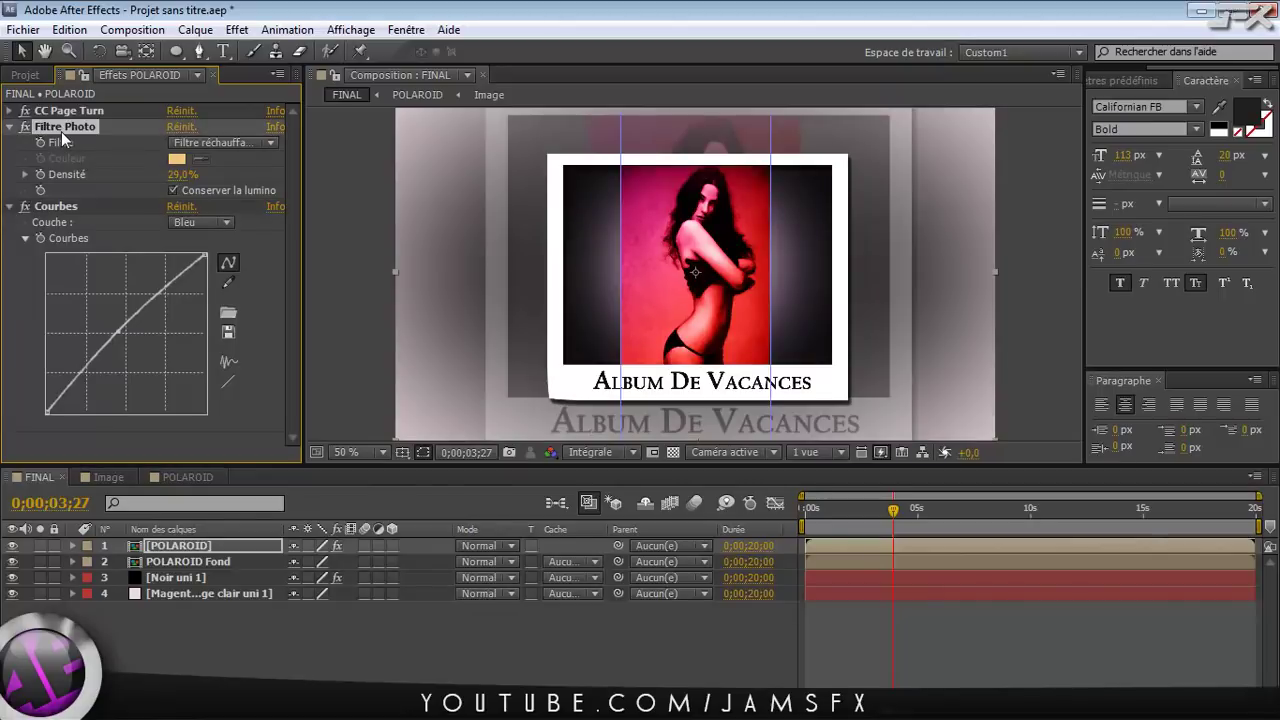
left_click(184, 563)
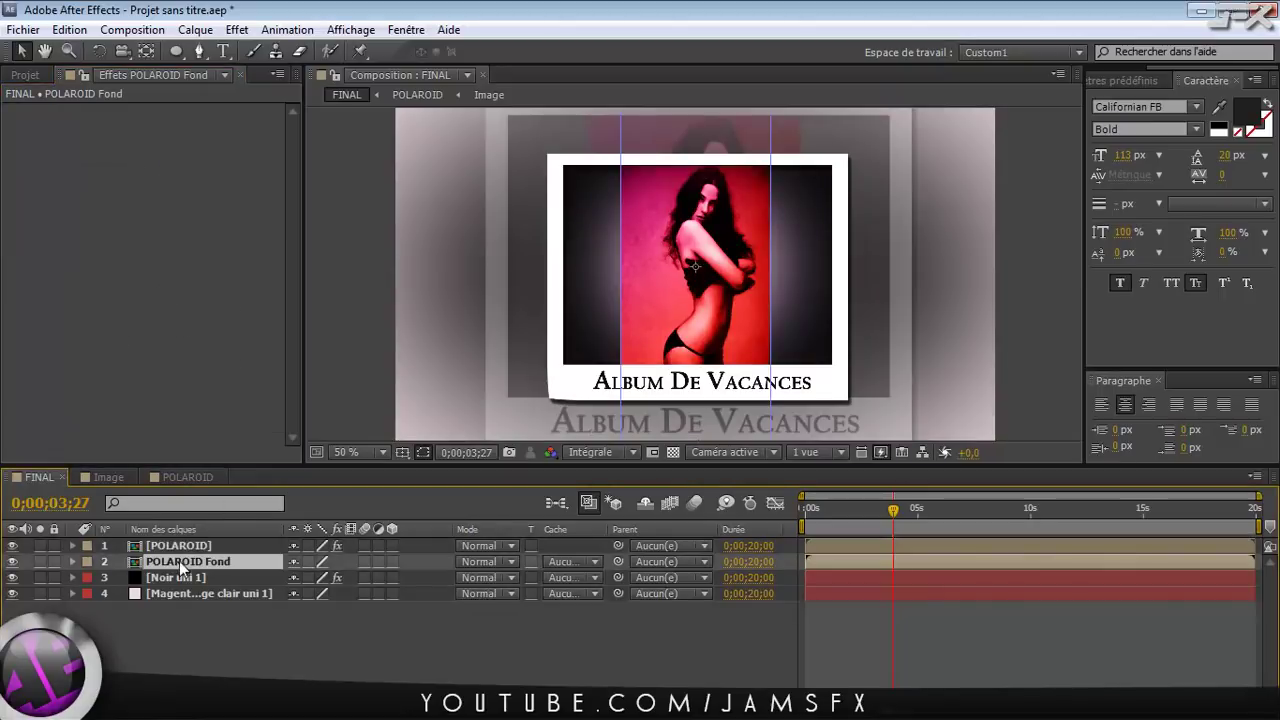
key("ctrl+v")
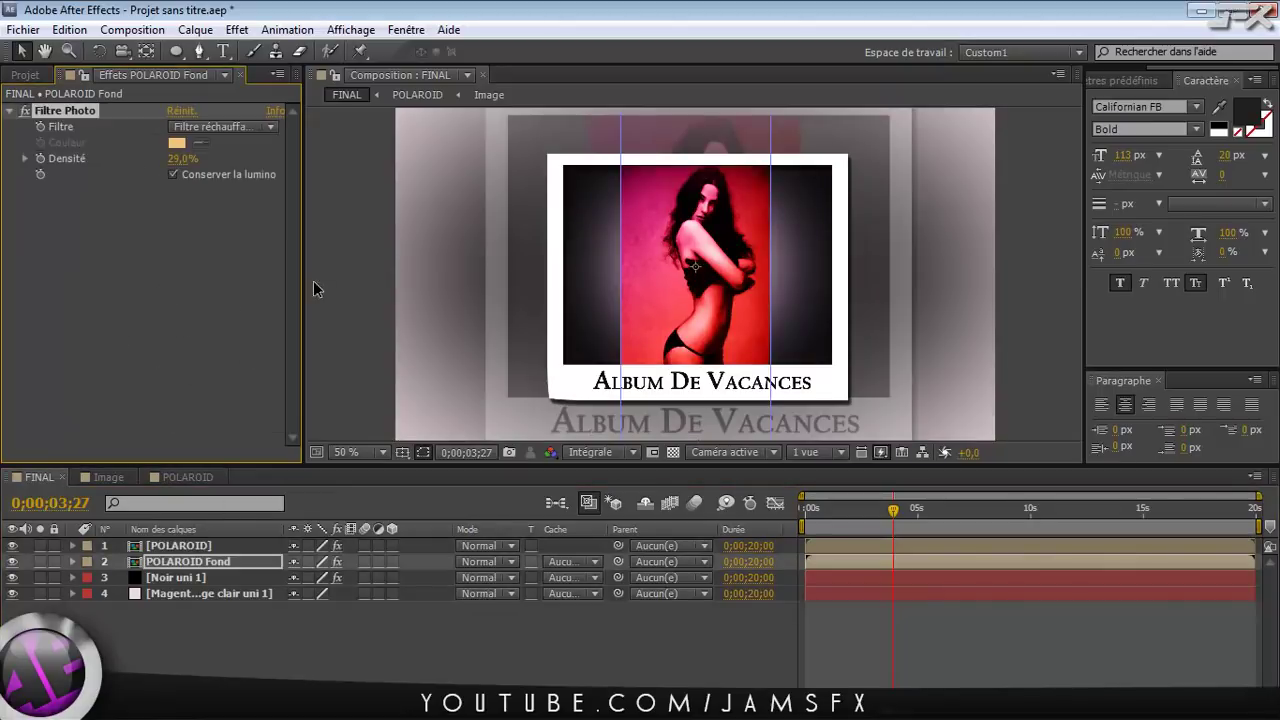
Remove the two vertical guides from the FINAL composition view
key("comma")
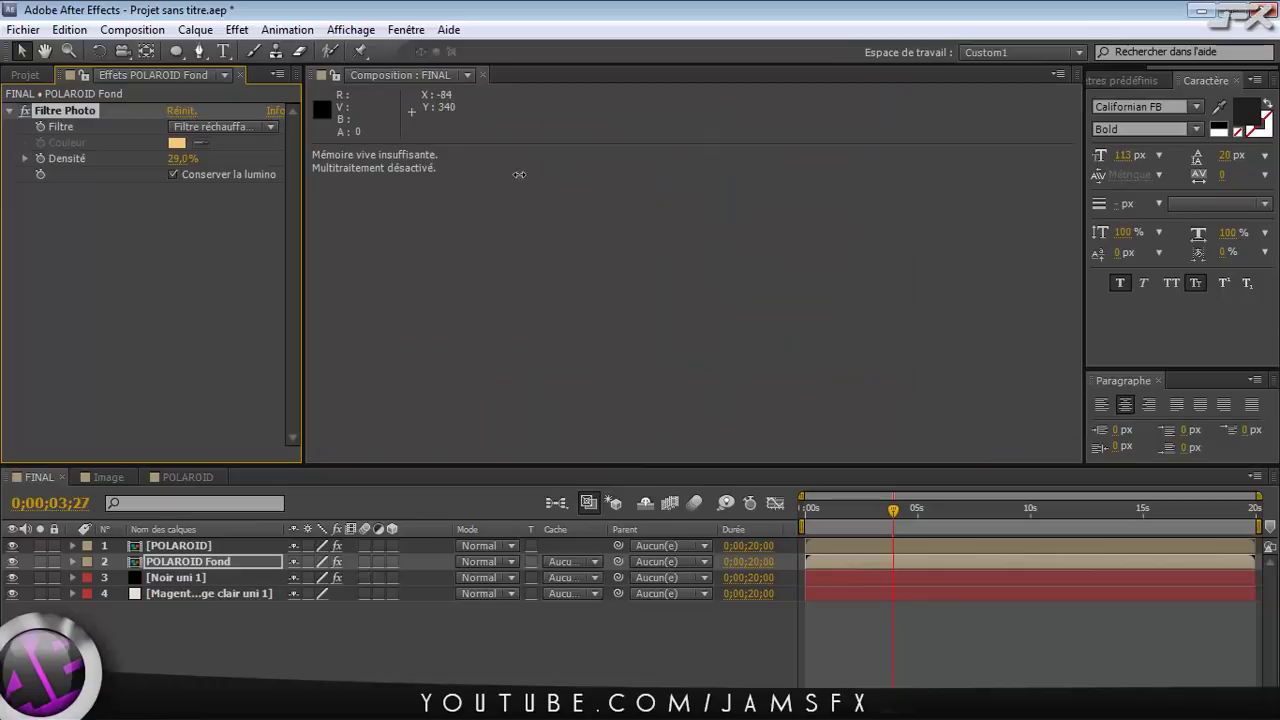
left_click(487, 94)
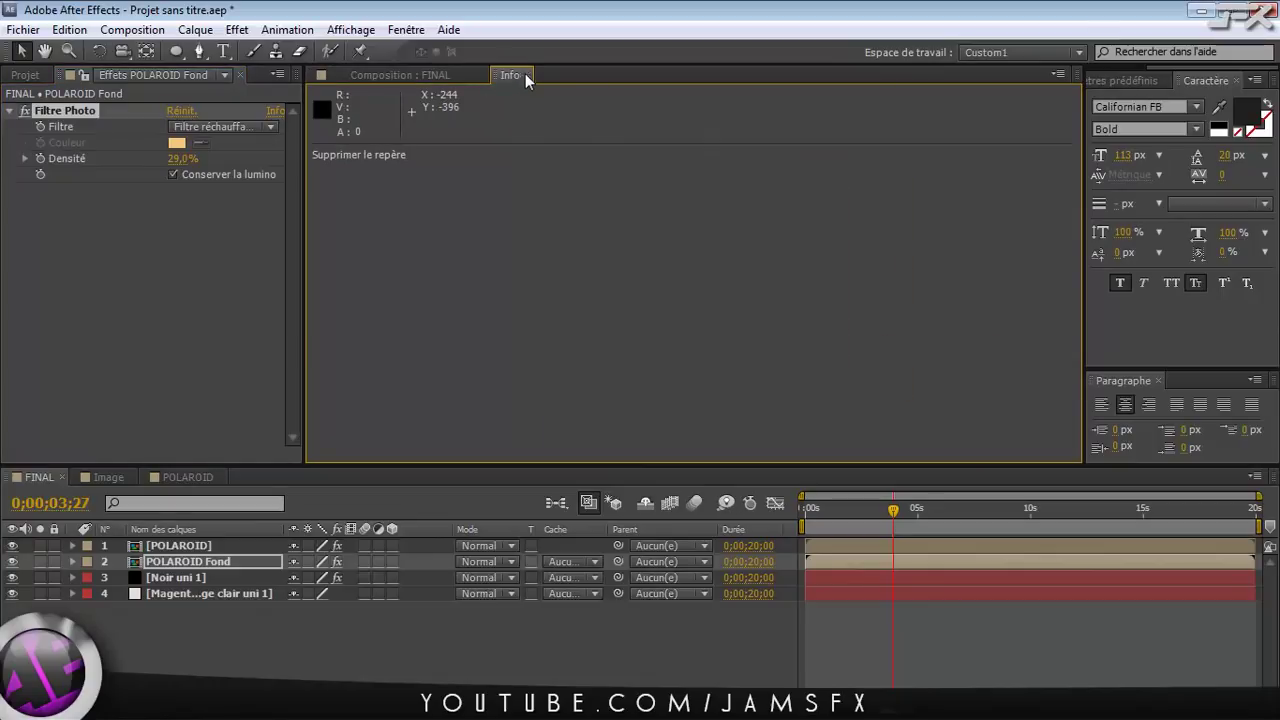
left_click_drag(729, 278, 500, 55)
left_click(528, 75)
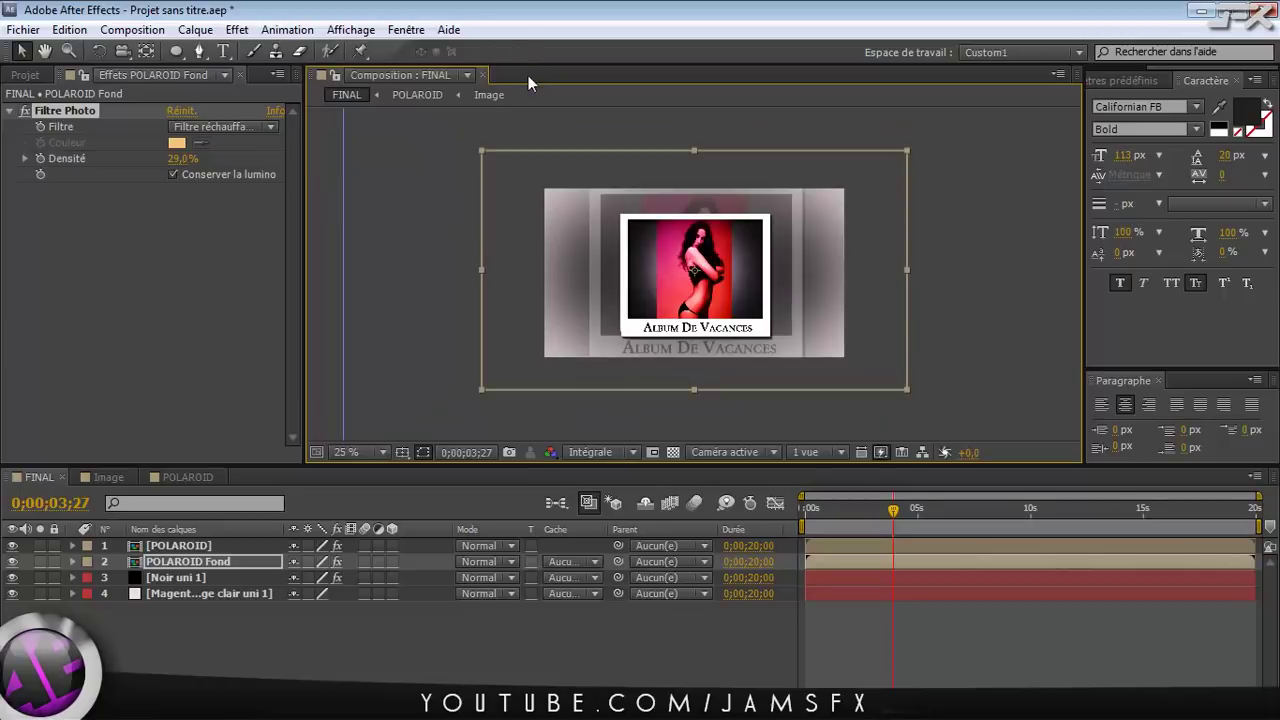
scroll(691, 261, "up", 1)
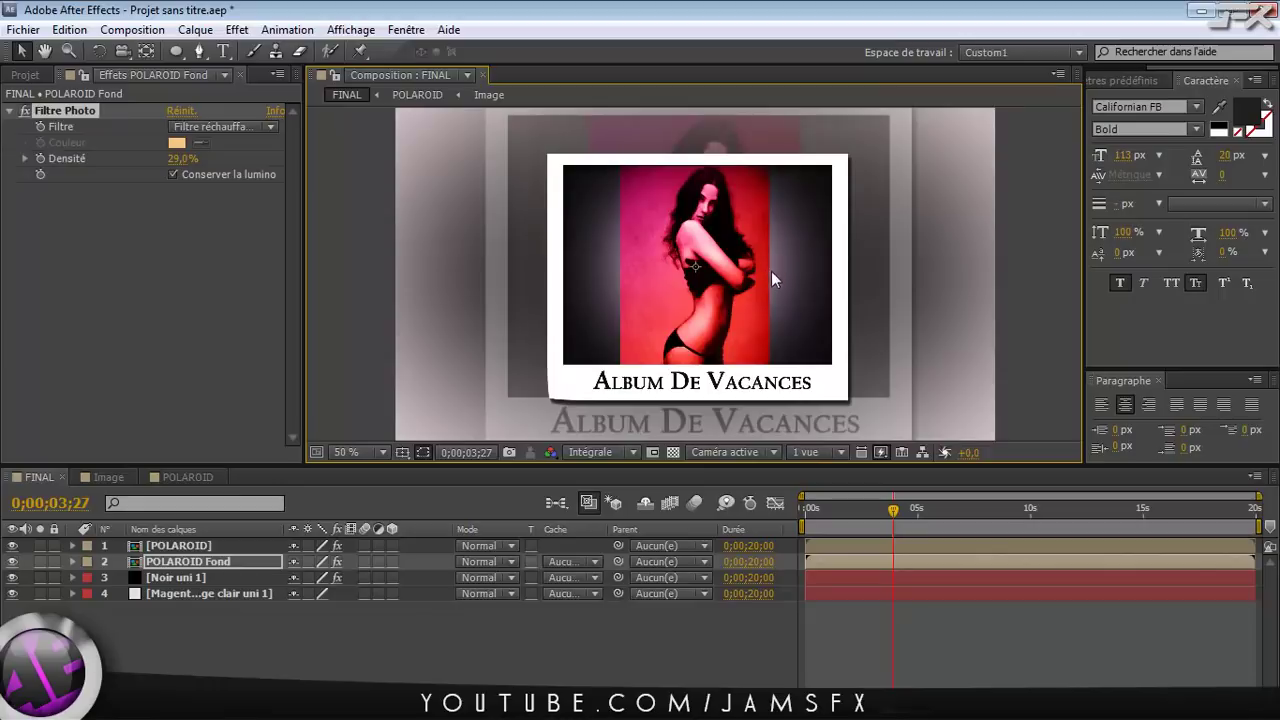
Enlarge the composition viewer and check the corrected photos along the timeline
left_click(1018, 621)
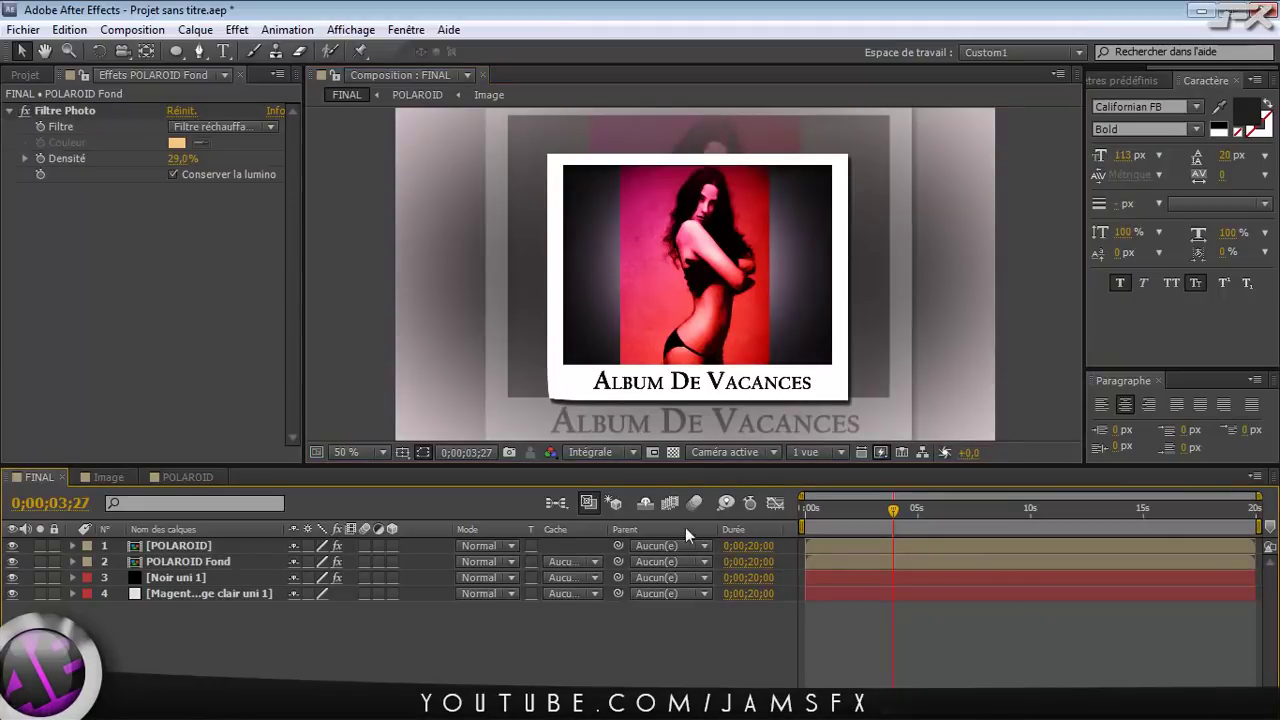
left_click_drag(670, 467, 662, 497)
mouse_move(896, 541)
left_mouse_down()
mouse_move(932, 544)
mouse_move(921, 545)
left_mouse_up()
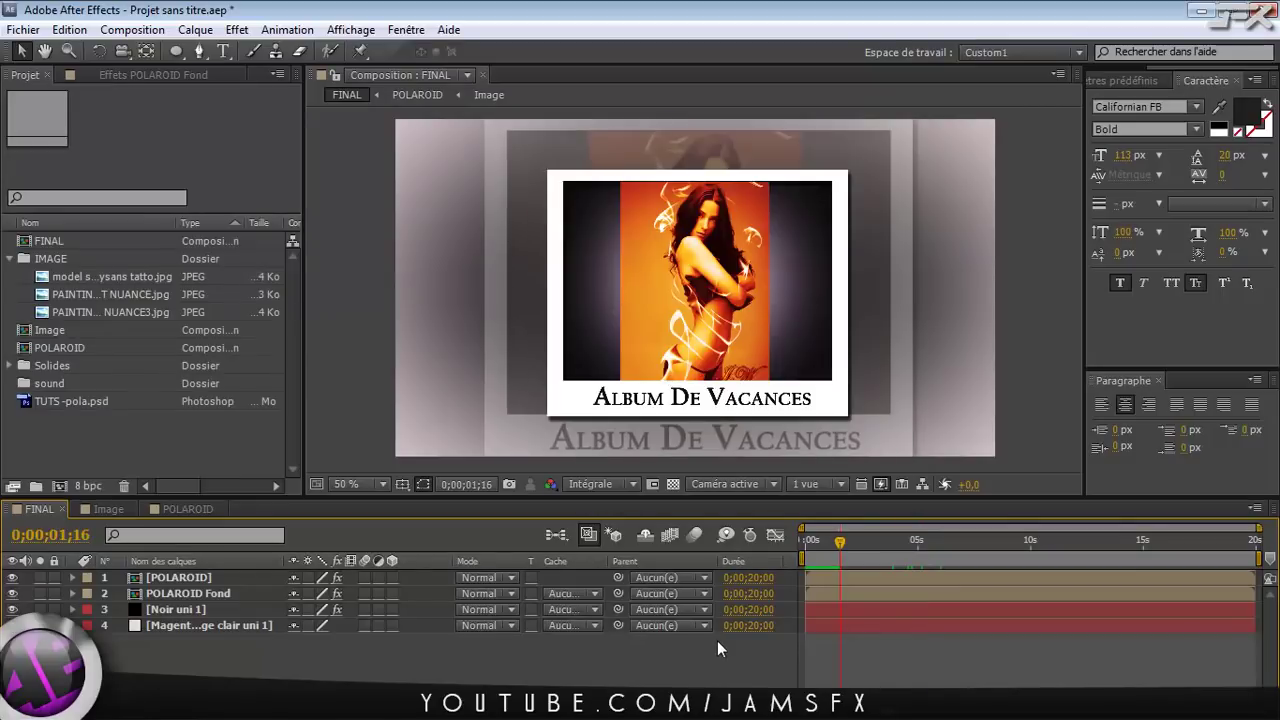
Import the sound file page-flip-1.wav from the TUTO folder in the Vidéos library
left_click(54, 198)
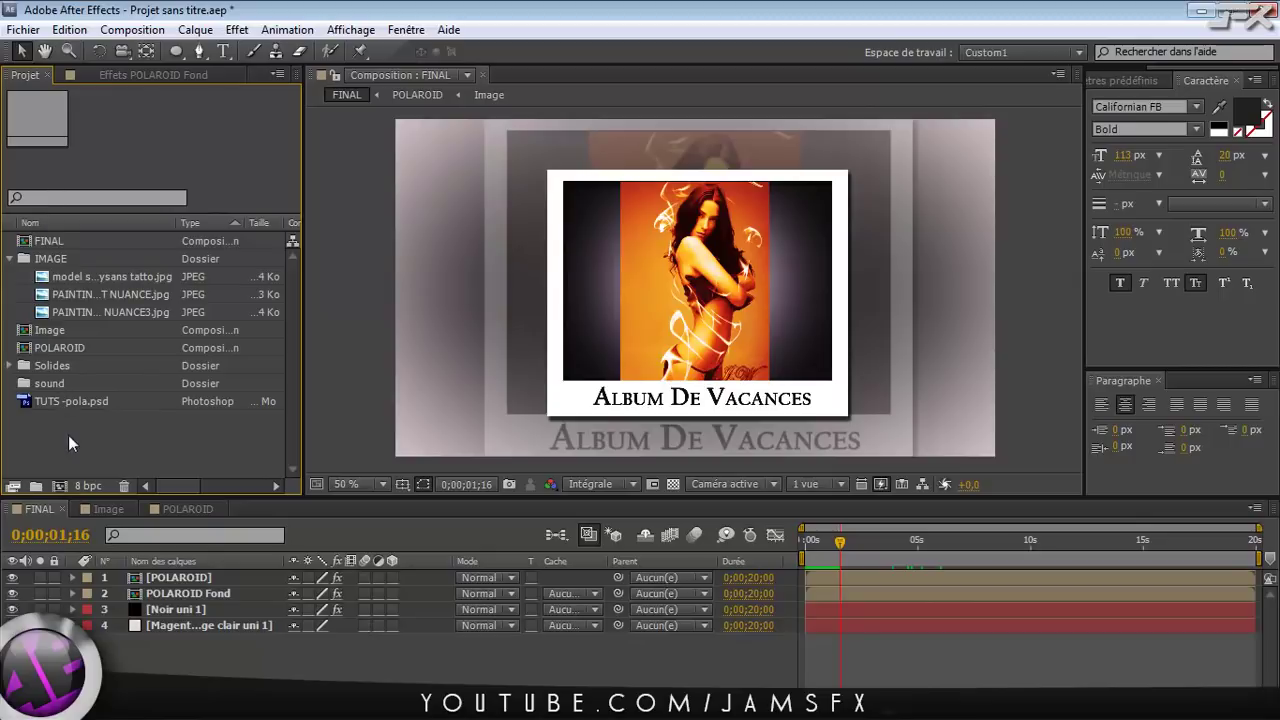
double_click(74, 449)
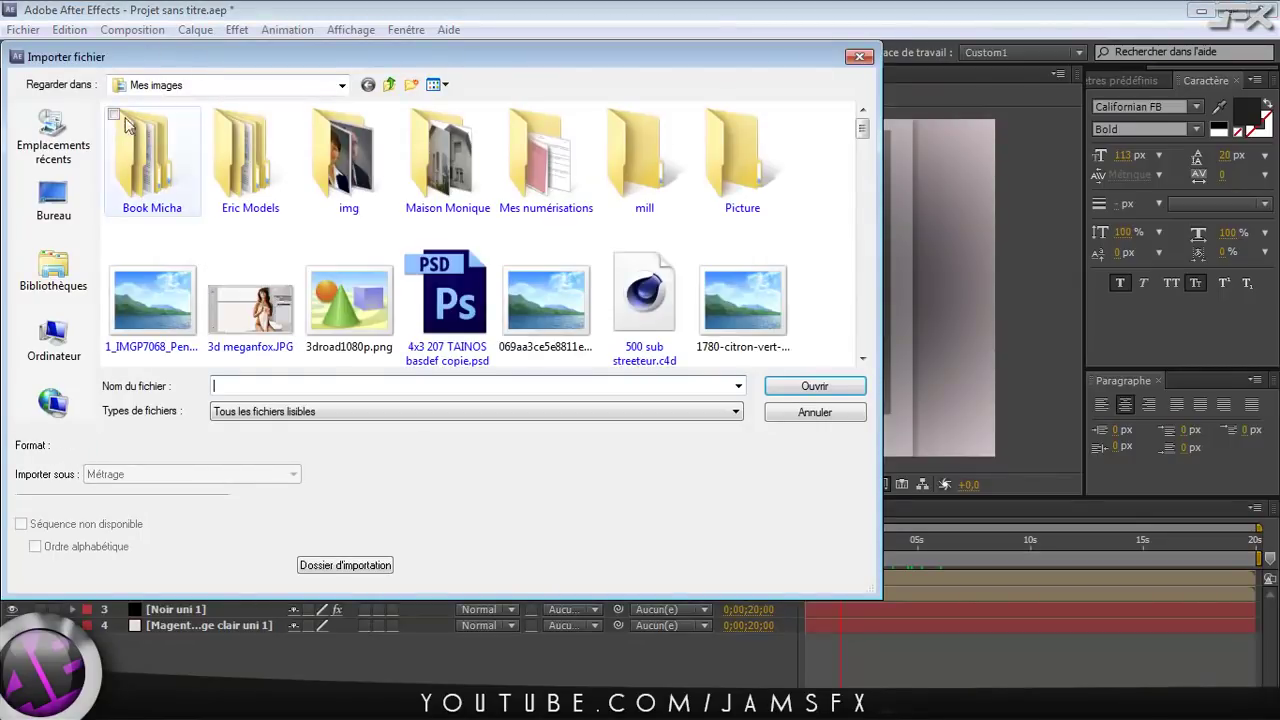
left_click(83, 300)
left_click(689, 130)
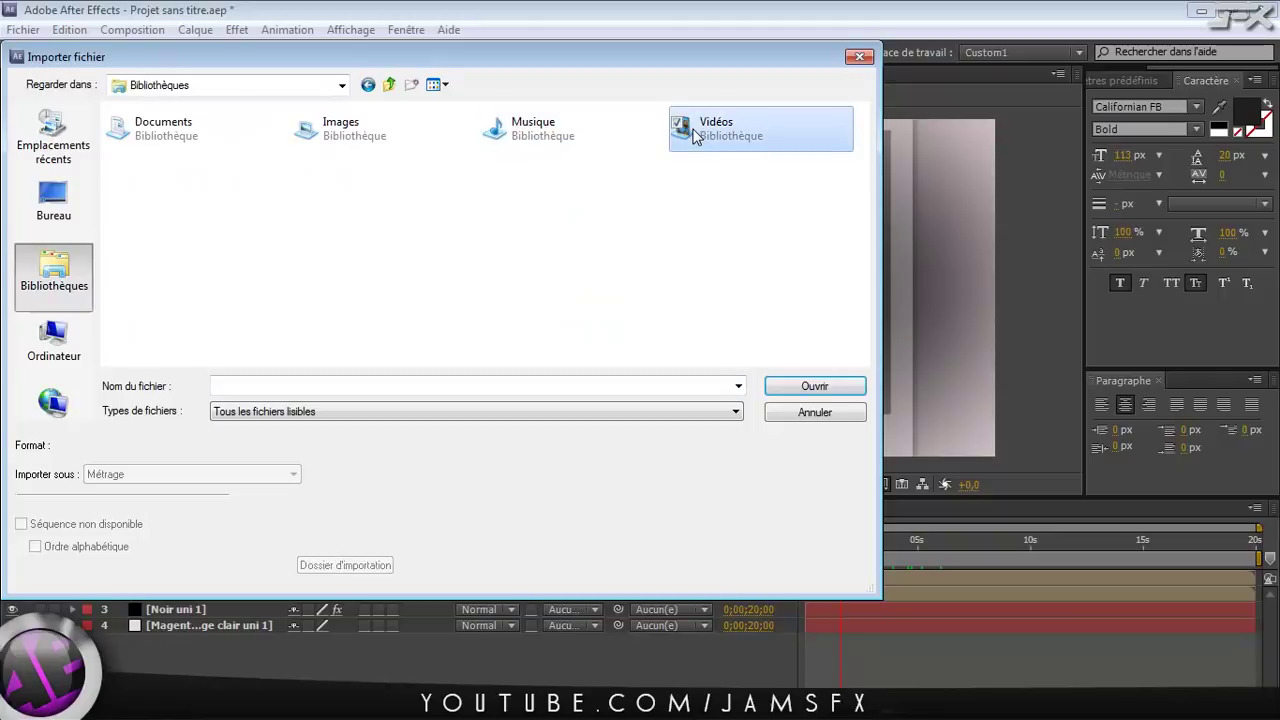
double_click(689, 130)
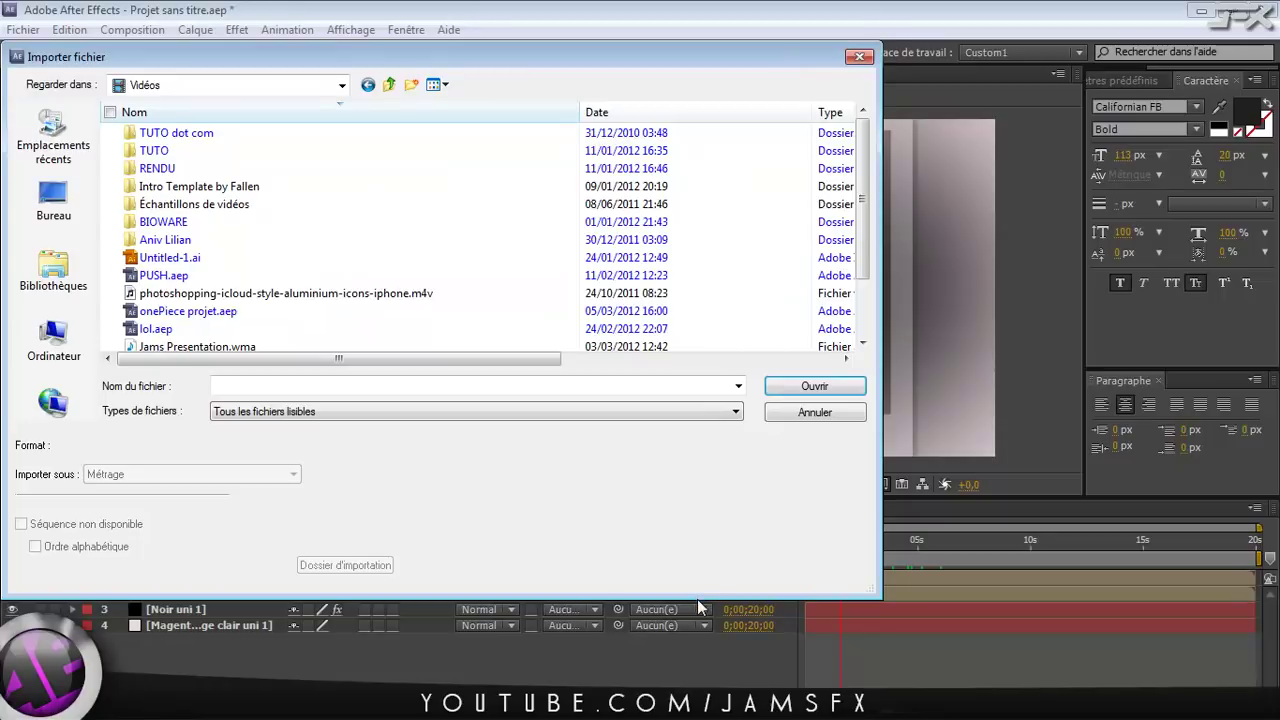
left_click_drag(697, 598, 697, 656)
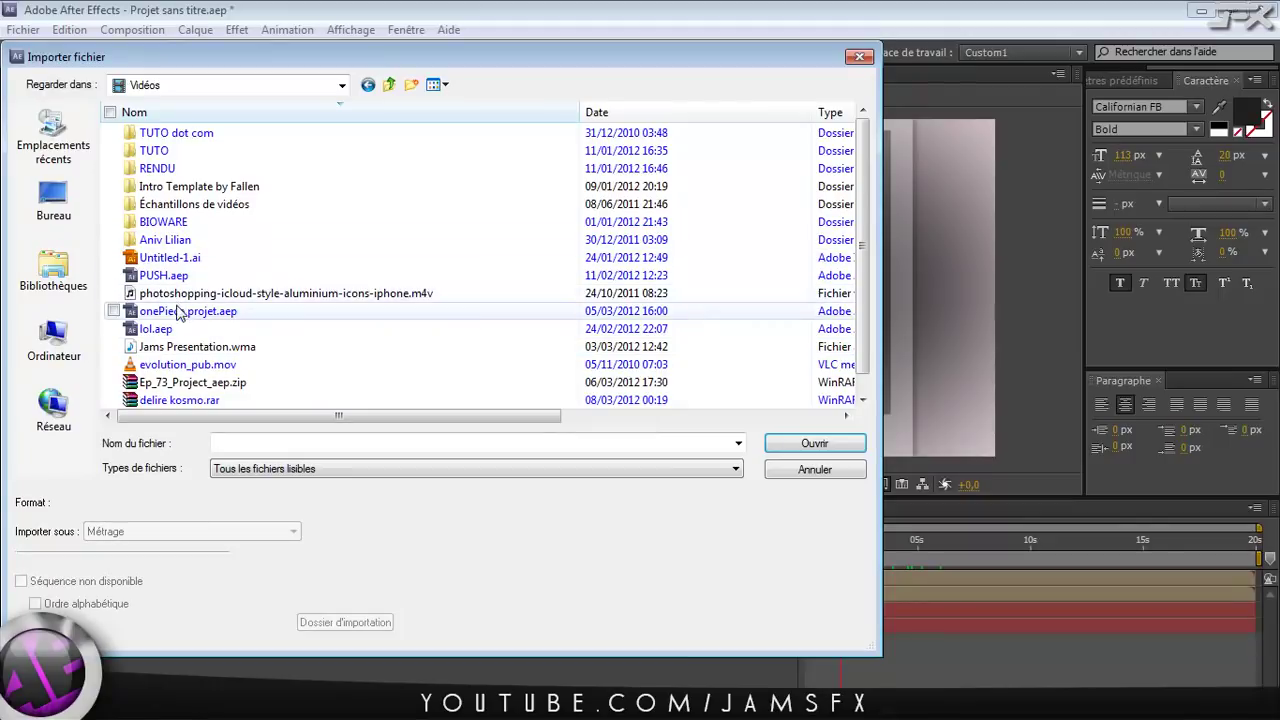
double_click(155, 151)
left_click(176, 258)
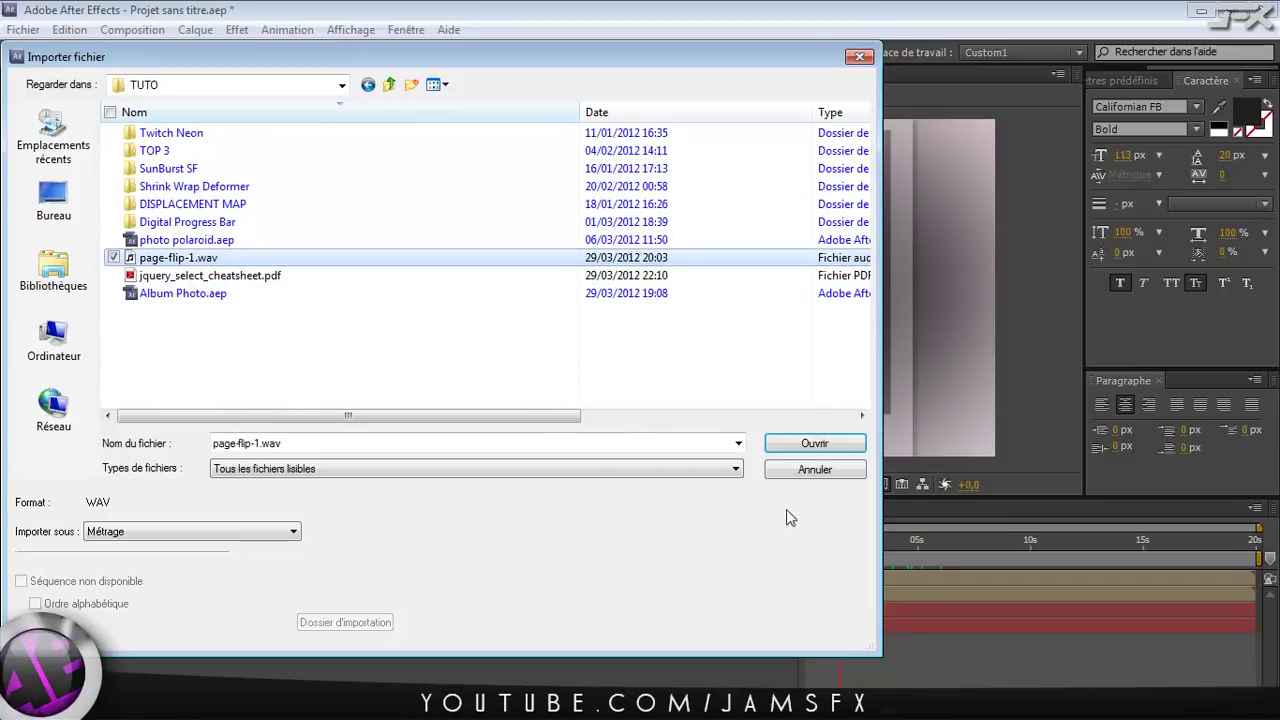
left_click(790, 446)
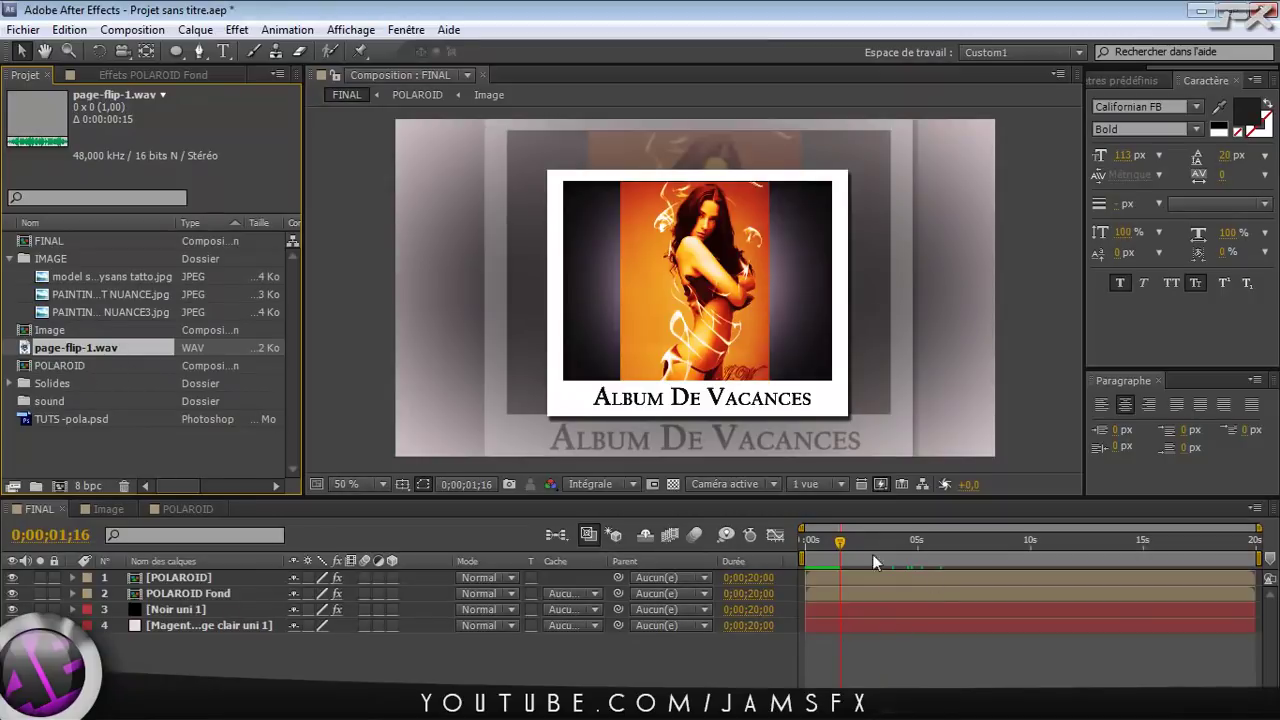
Add page-flip-1.wav below the other FINAL layers to accompany the page turn at 0;00;02;02
left_click_drag(840, 549, 852, 553)
left_click_drag(59, 349, 200, 645)
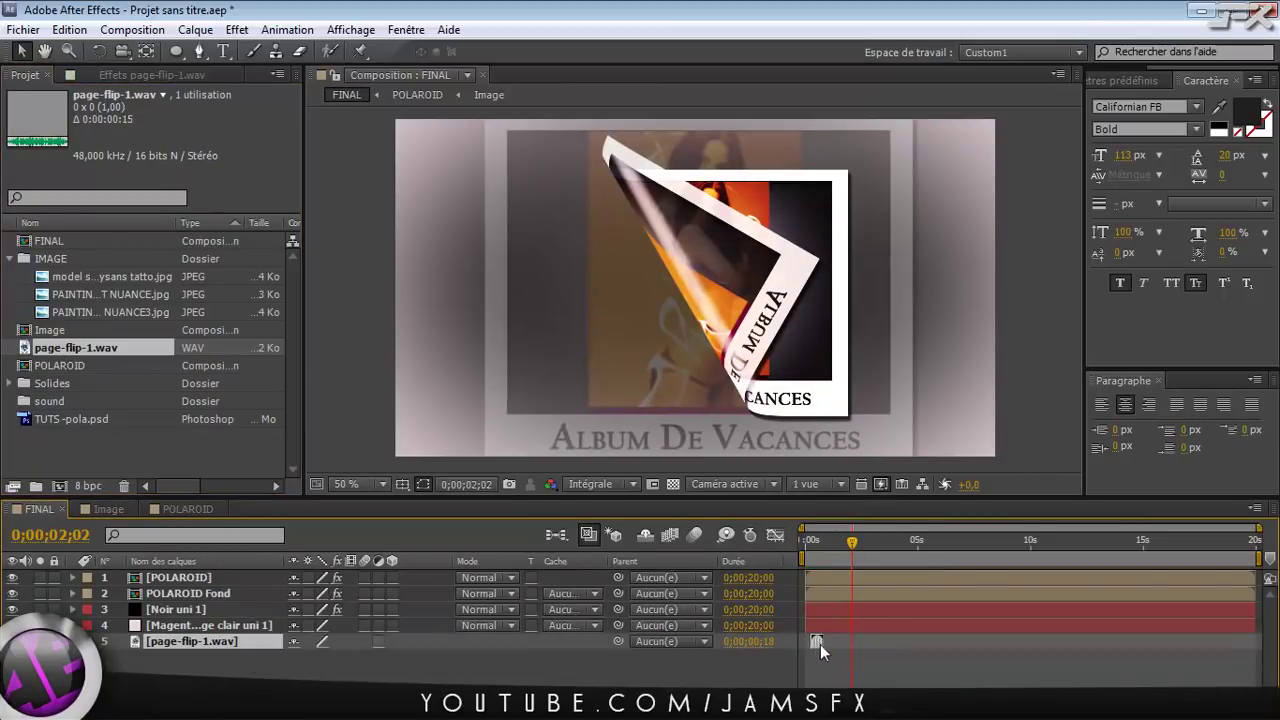
Duplicate the page-flip-1.wav layer until there are six, aligning each copy with a following page turn up to 0;00;09;21
left_click_drag(852, 545, 877, 555)
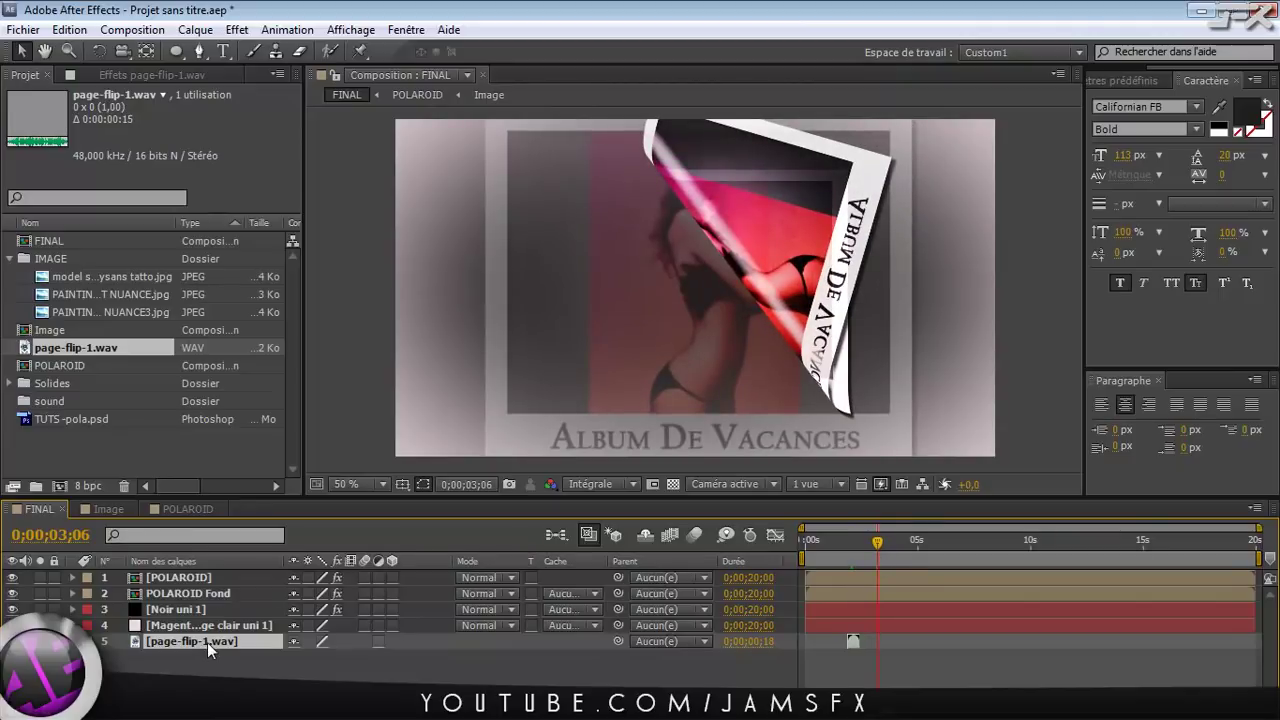
key("ctrl+d")
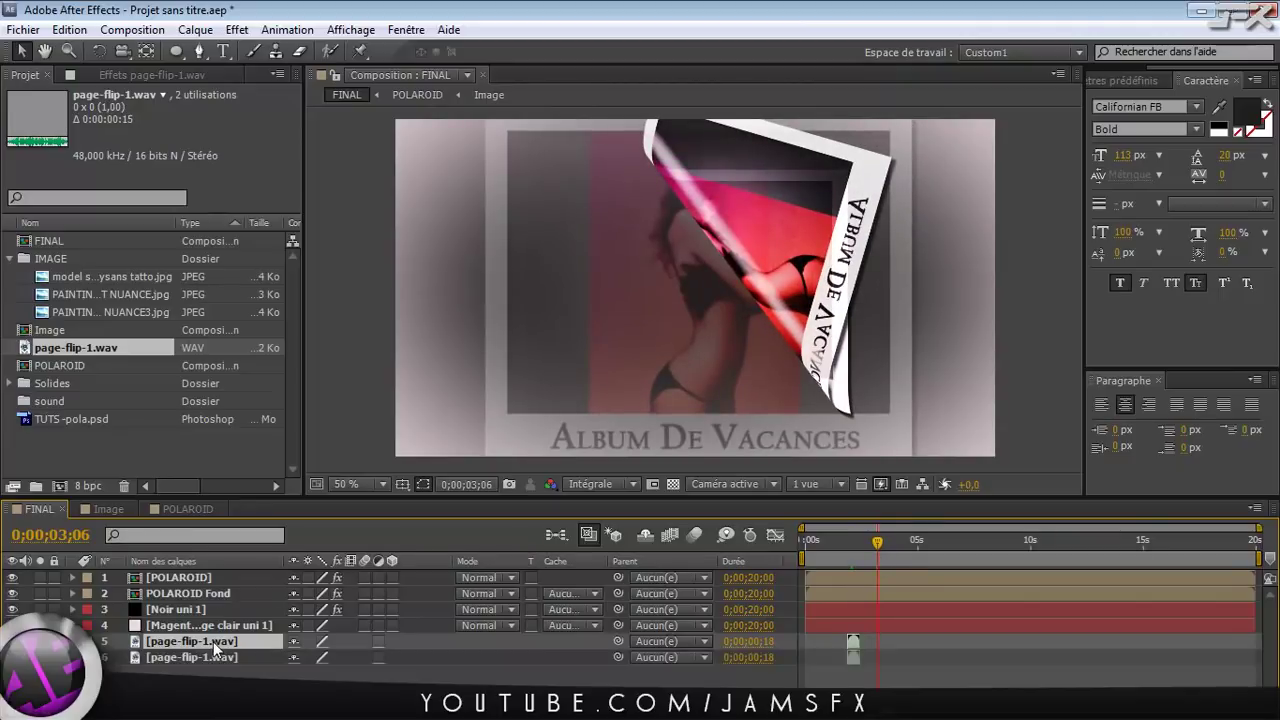
left_click(853, 657)
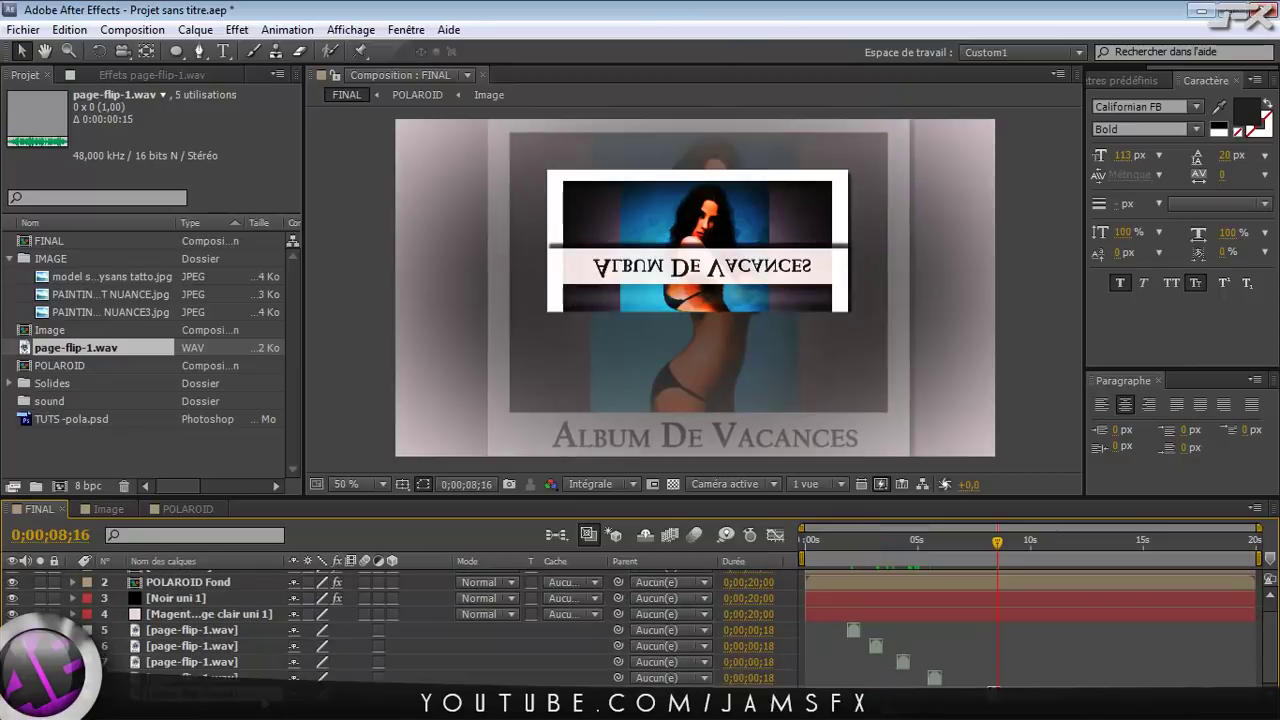
key("ctrl+d")
left_click_drag(1005, 543, 1022, 544)
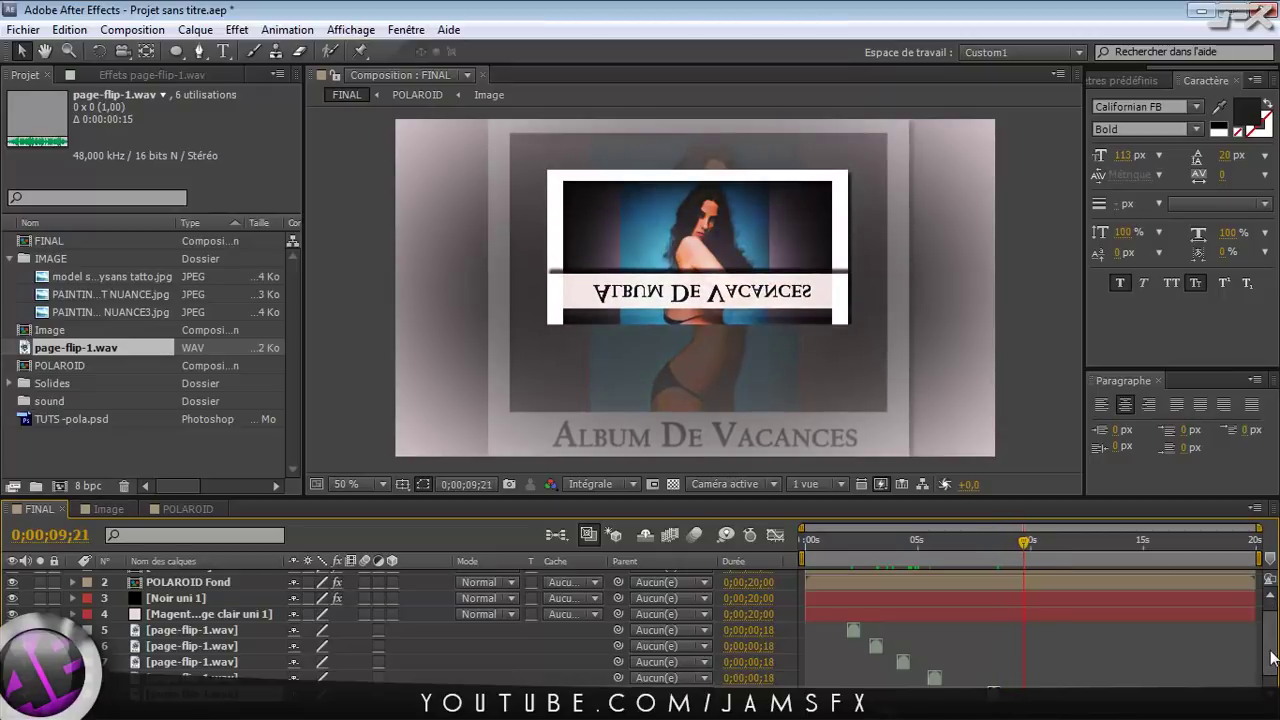
Precompose all six page-flip-1.wav layers into a composition named sound and return to FINAL
scroll(1274, 670, "down", 1)
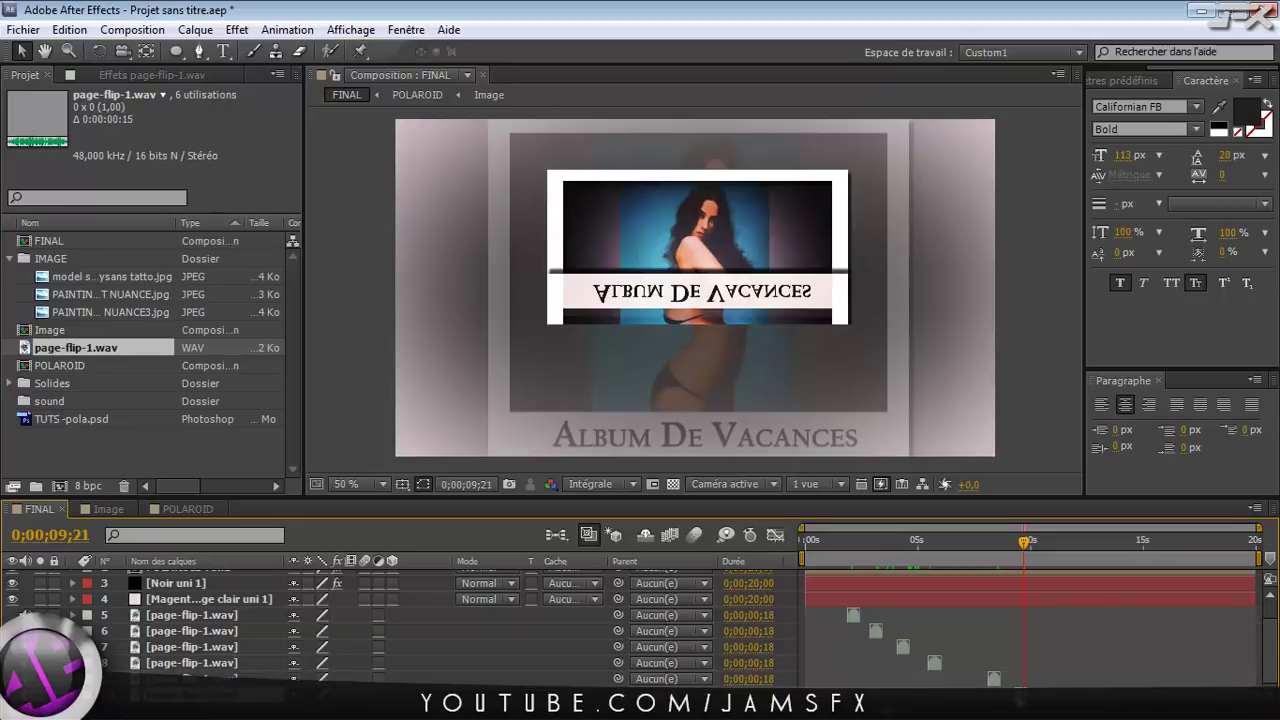
left_click(171, 618, "shift")
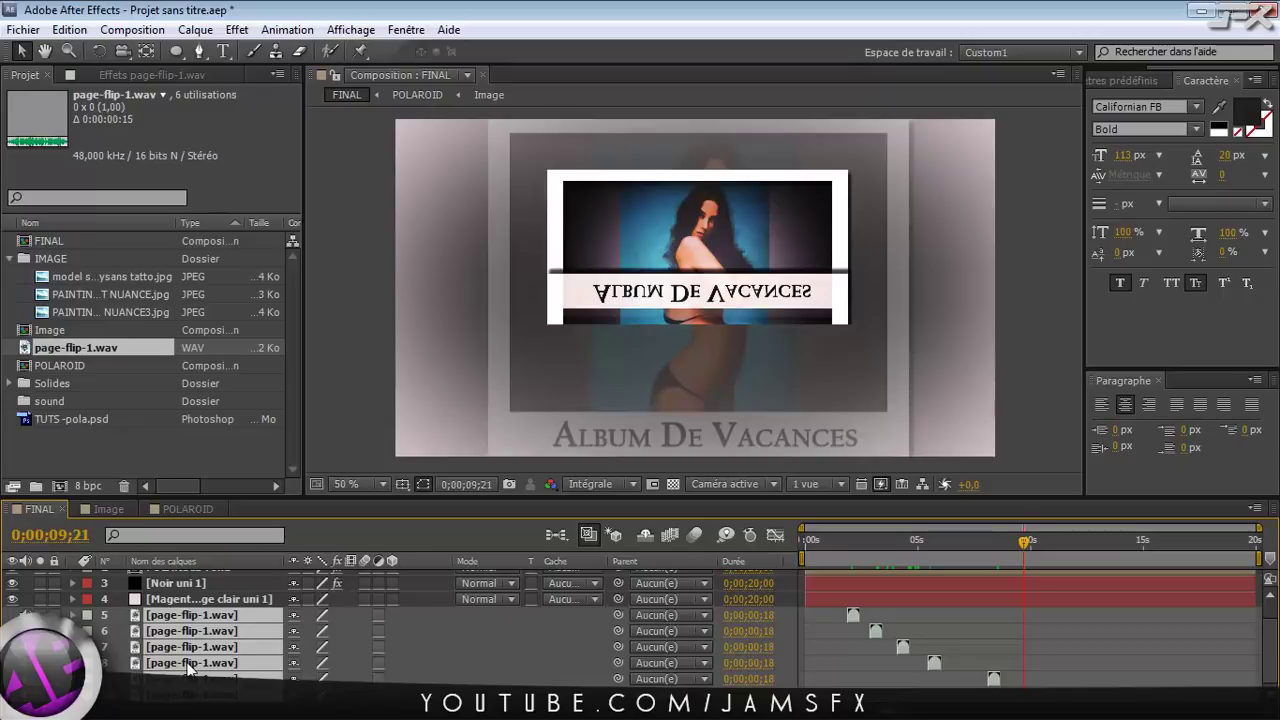
key("ctrl+shift+c")
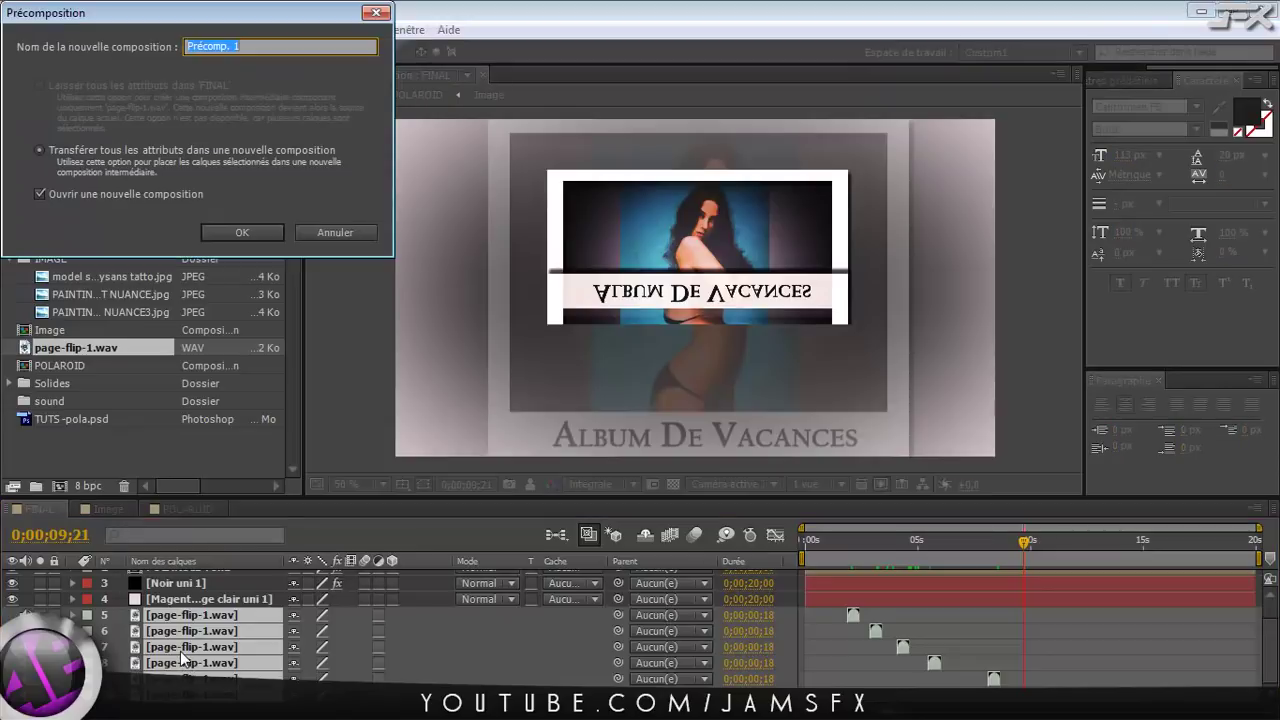
type("sound")
key("Return")
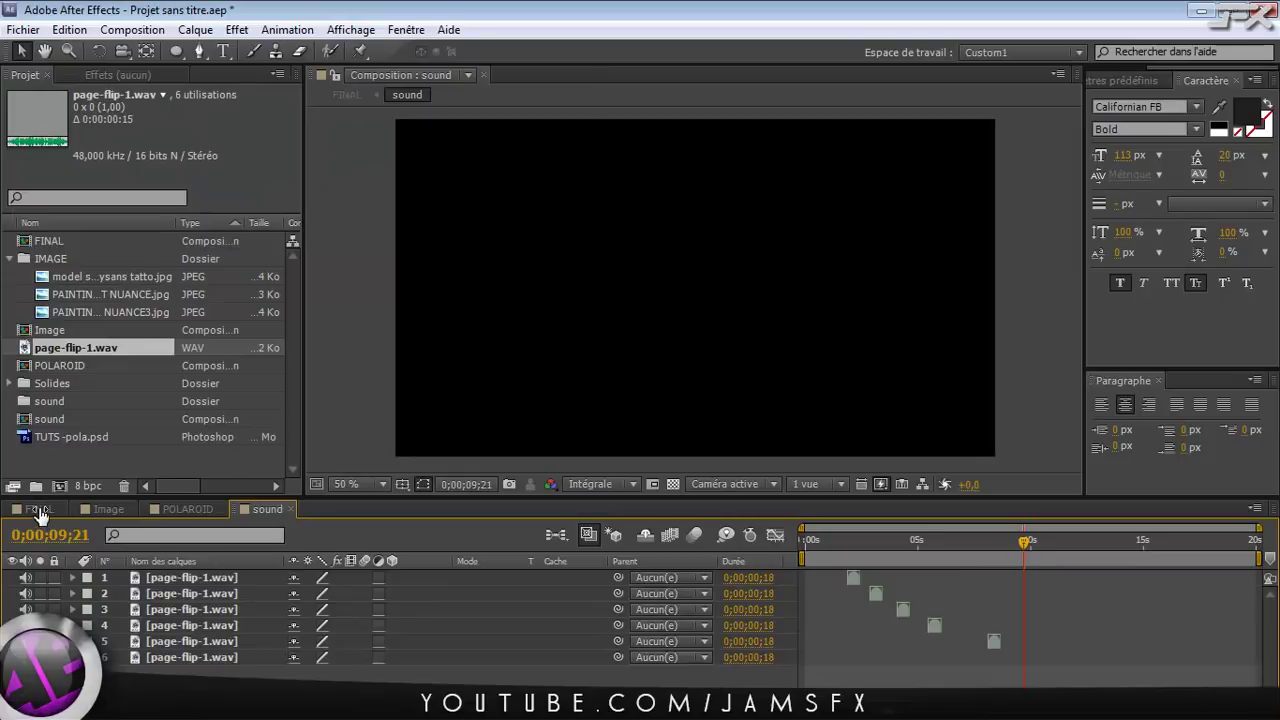
left_click(40, 511)
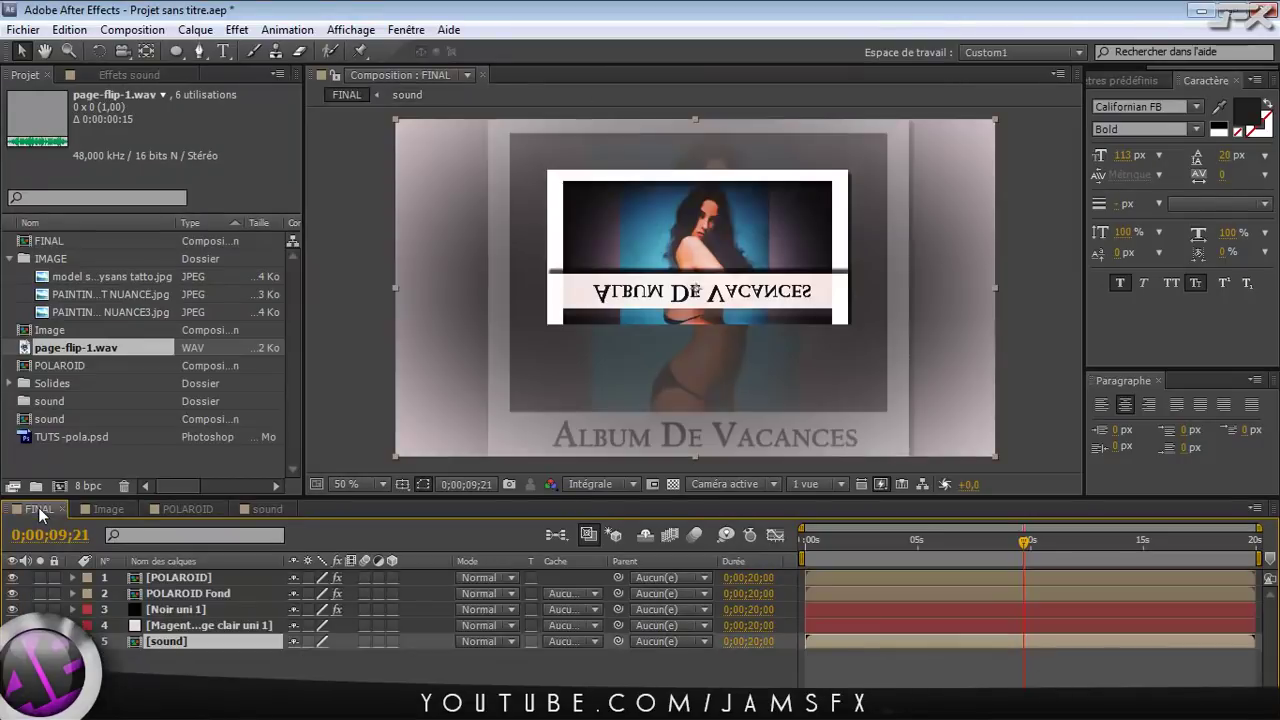
Preview the FINAL composition from 0;00;07;01, and check the page turn at 0;00;04;25
left_click(965, 542)
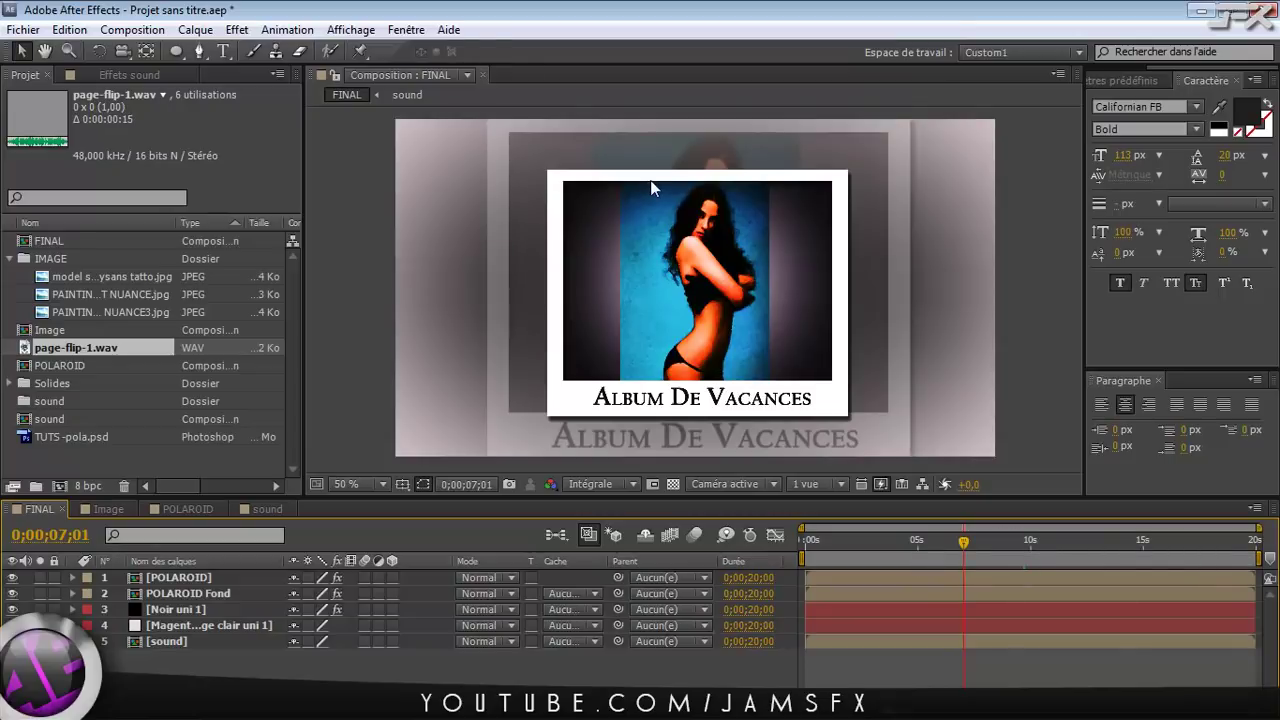
key("space")
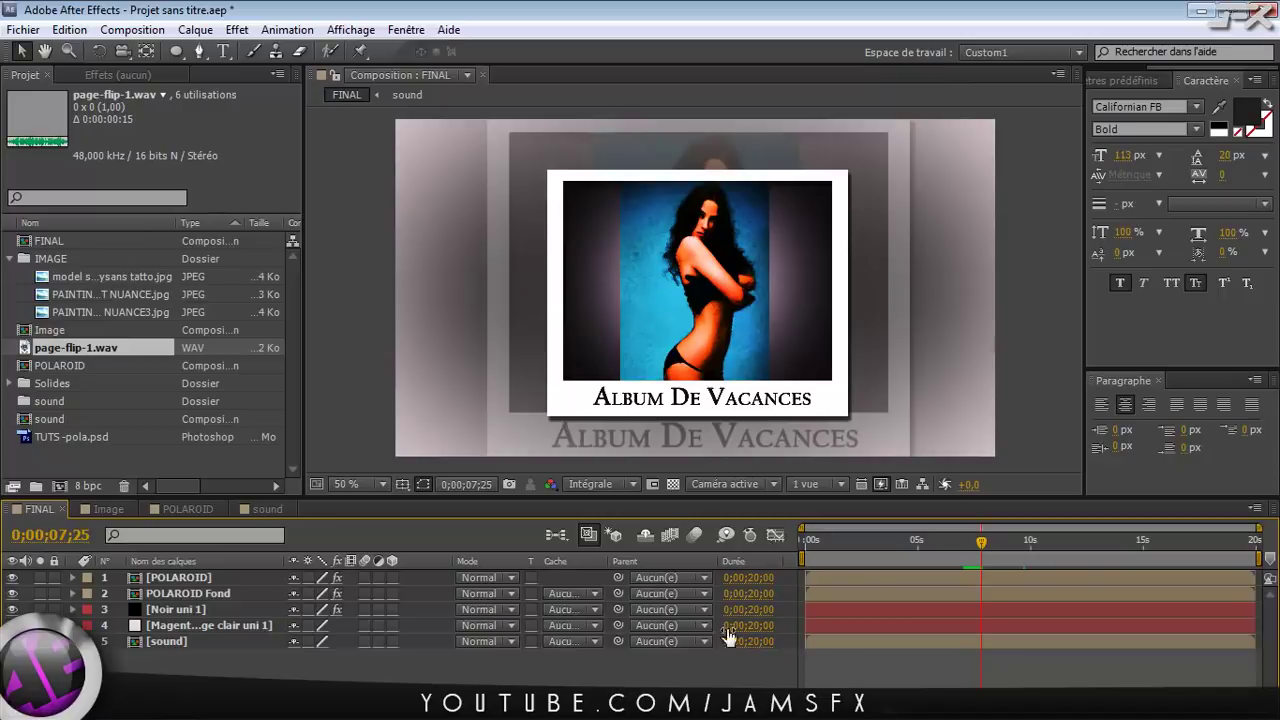
left_click_drag(982, 548, 914, 558)
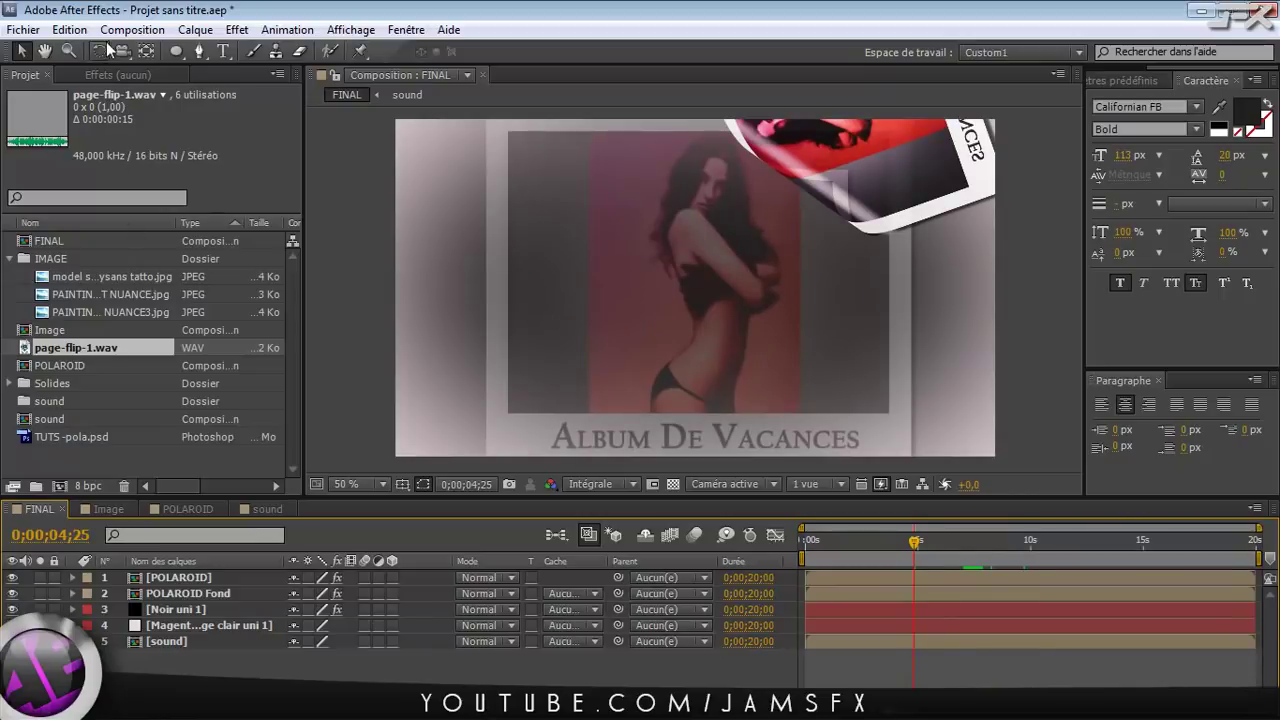
Add the FINAL composition to the render queue and delete the older FINAL entry that outputs to FINAL.avi
left_click(132, 29)
mouse_move(165, 210)
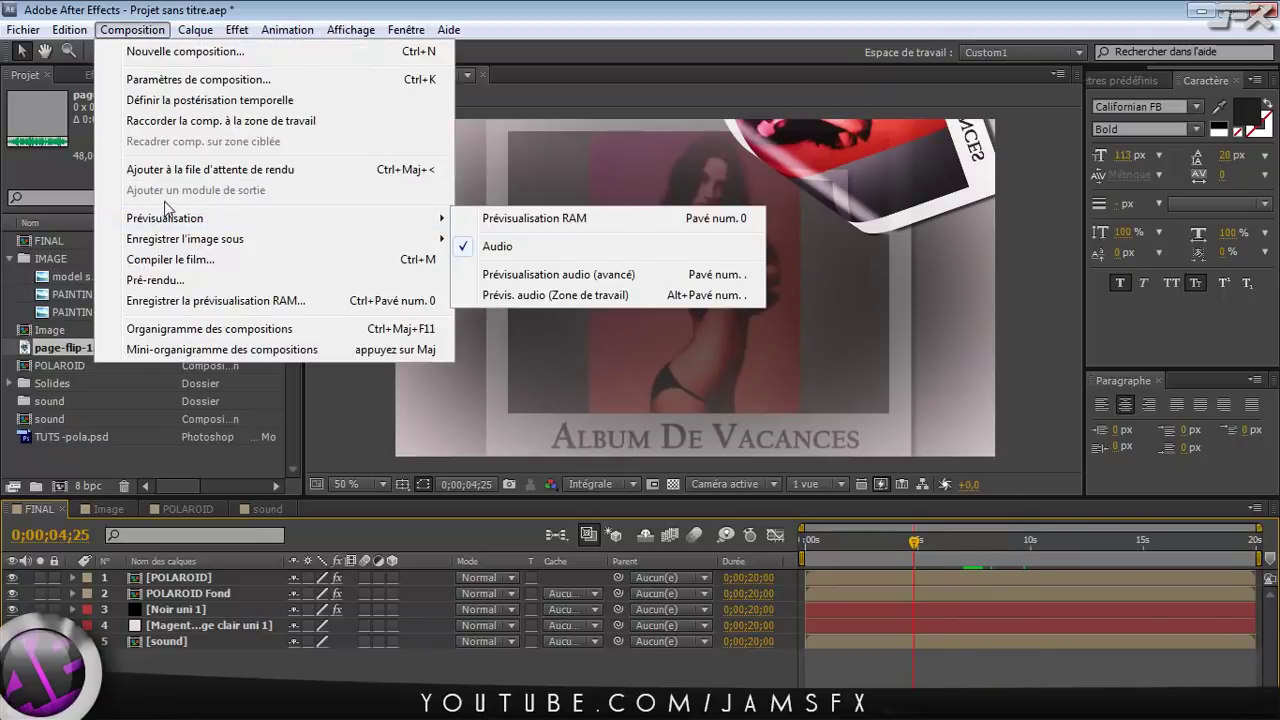
left_click(197, 261)
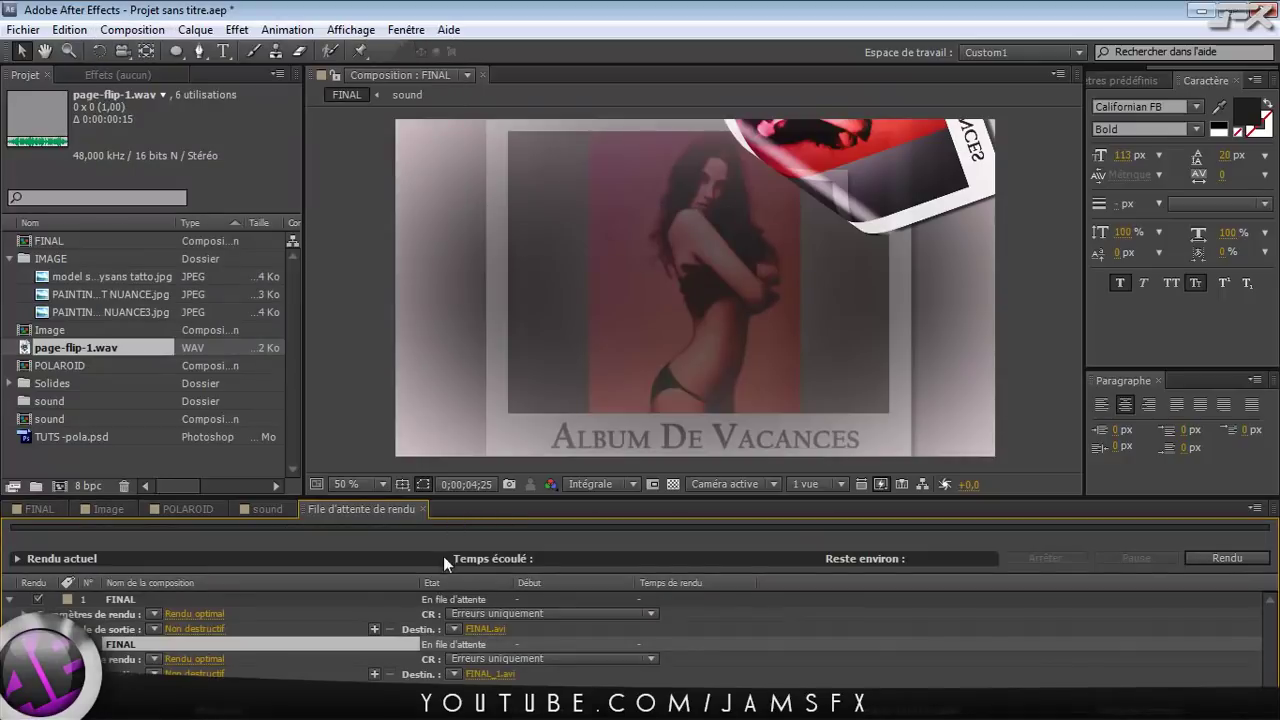
left_click(120, 599)
key("Delete")
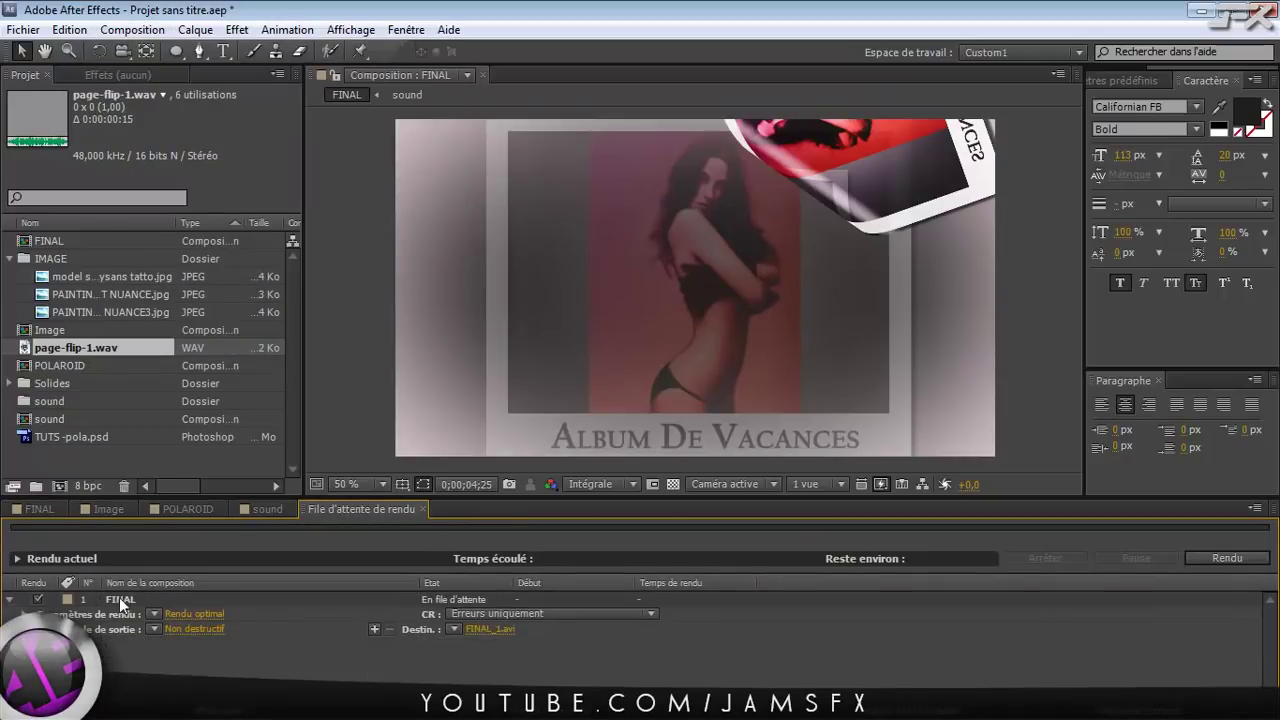
Set the queued FINAL render's destination to FINAL_1.avi in the RENDU folder, as AVI file type
left_click(38, 510)
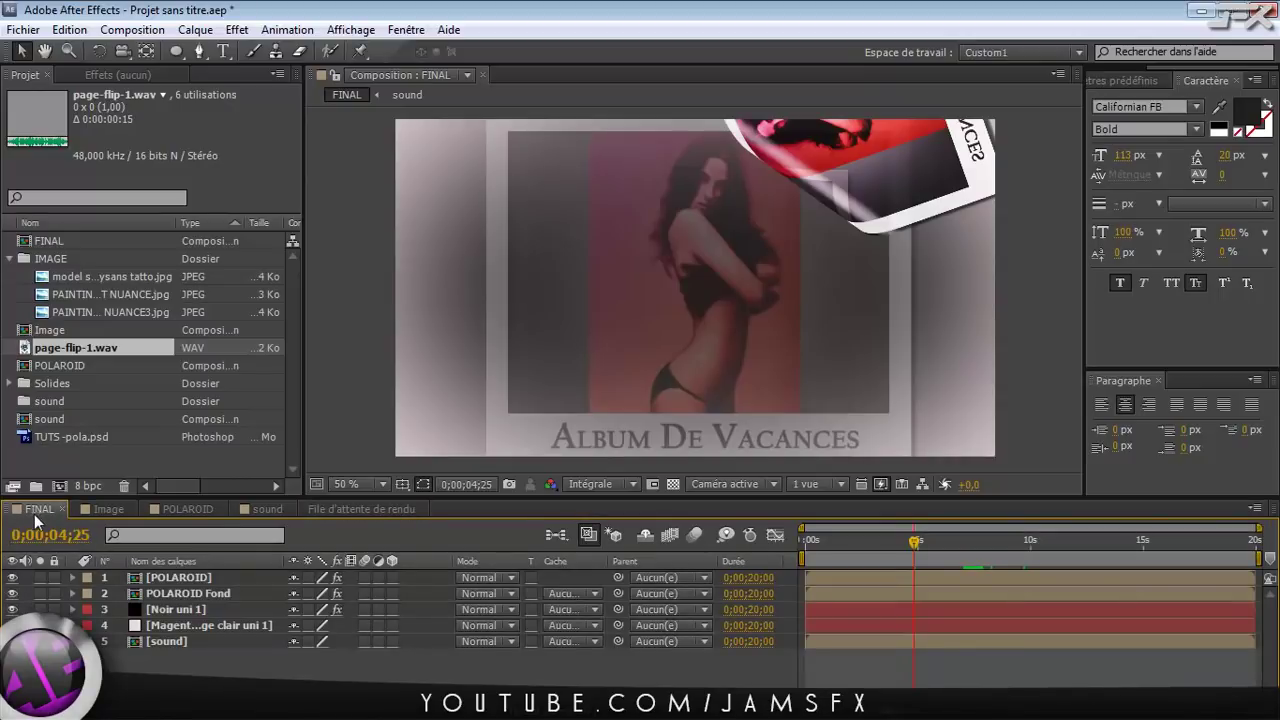
left_click(47, 556)
left_click(326, 513)
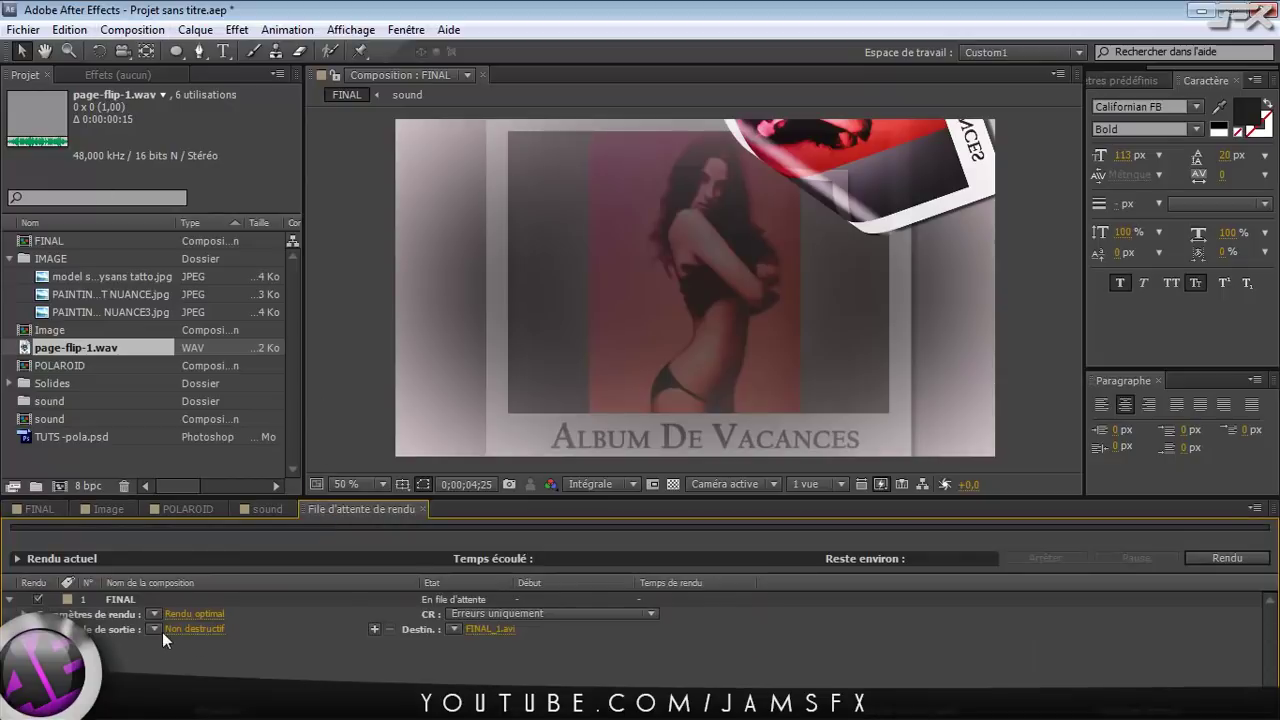
left_click(472, 631)
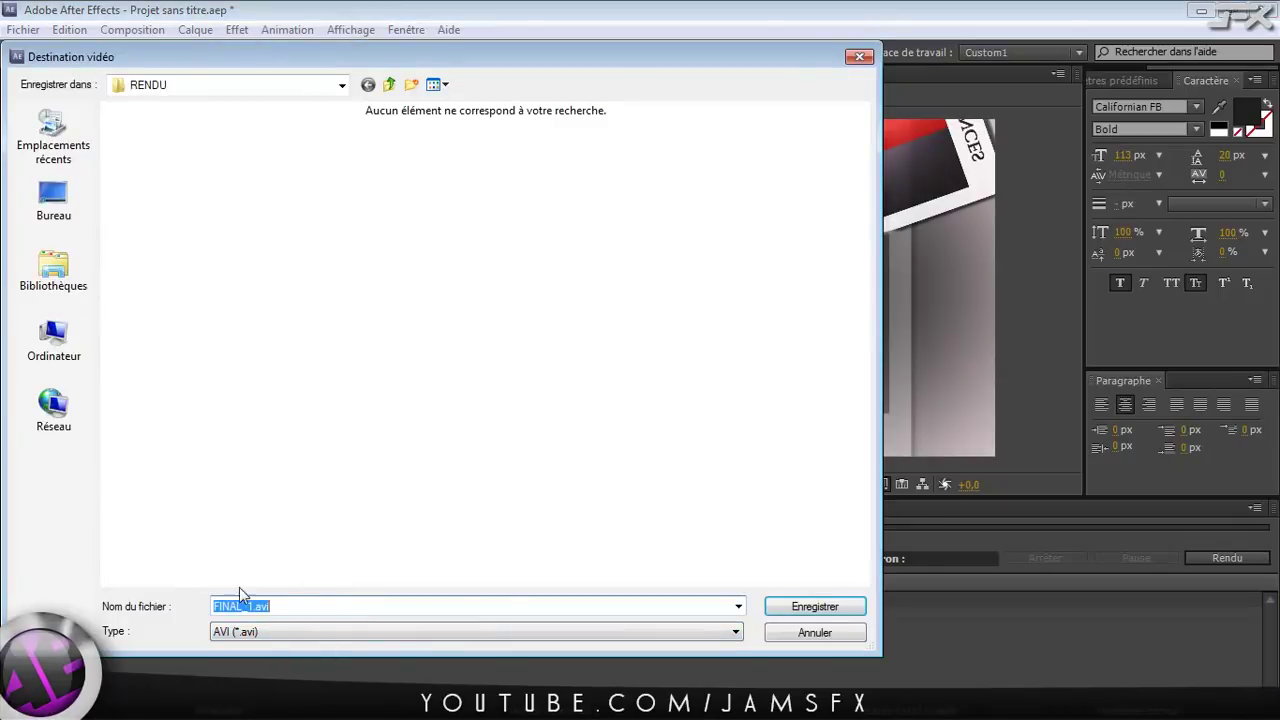
left_click(806, 610)
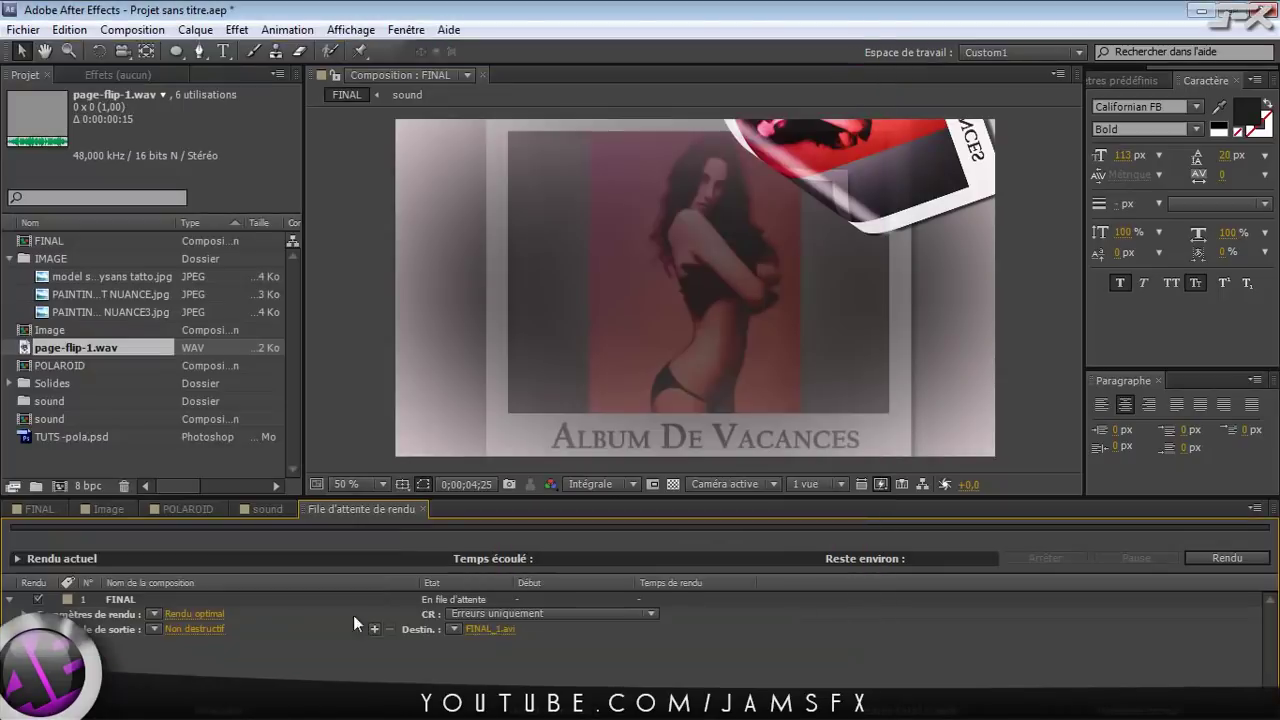
Enable audio output at 48,000 kHz, 16 bits, stereo in the FINAL render's output module, keeping the AVI format
left_click(177, 626)
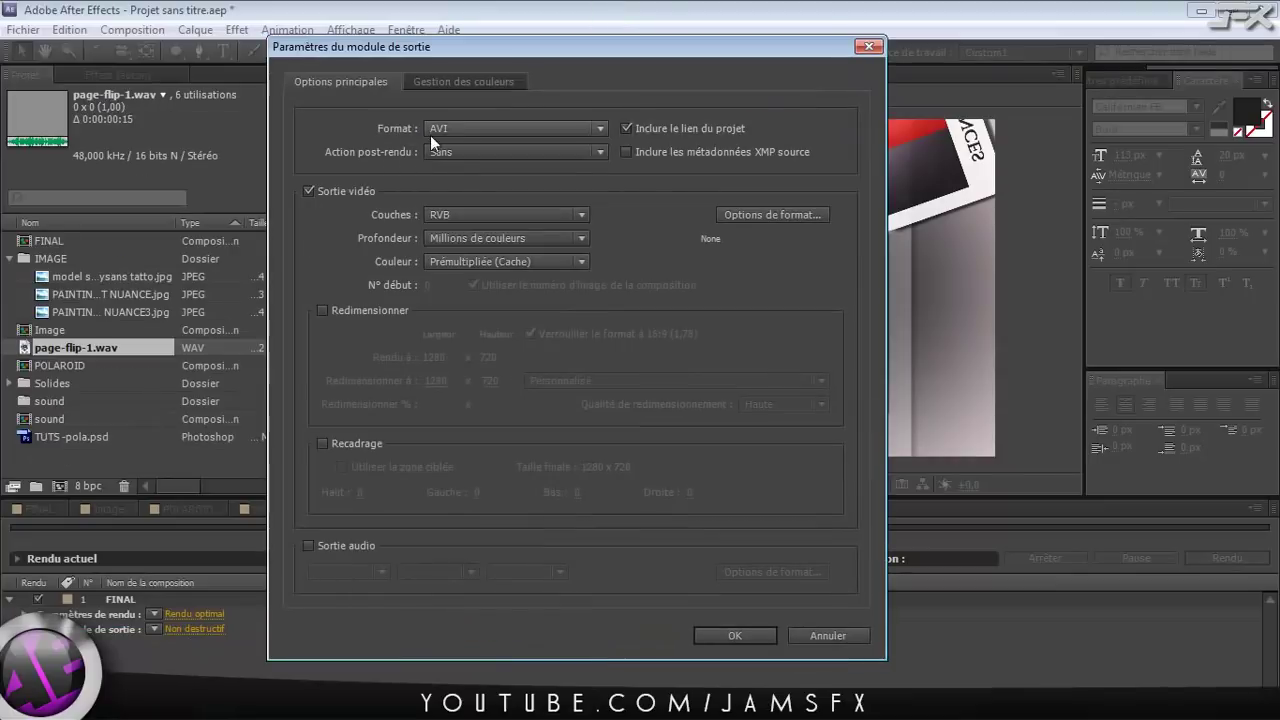
left_click(310, 546)
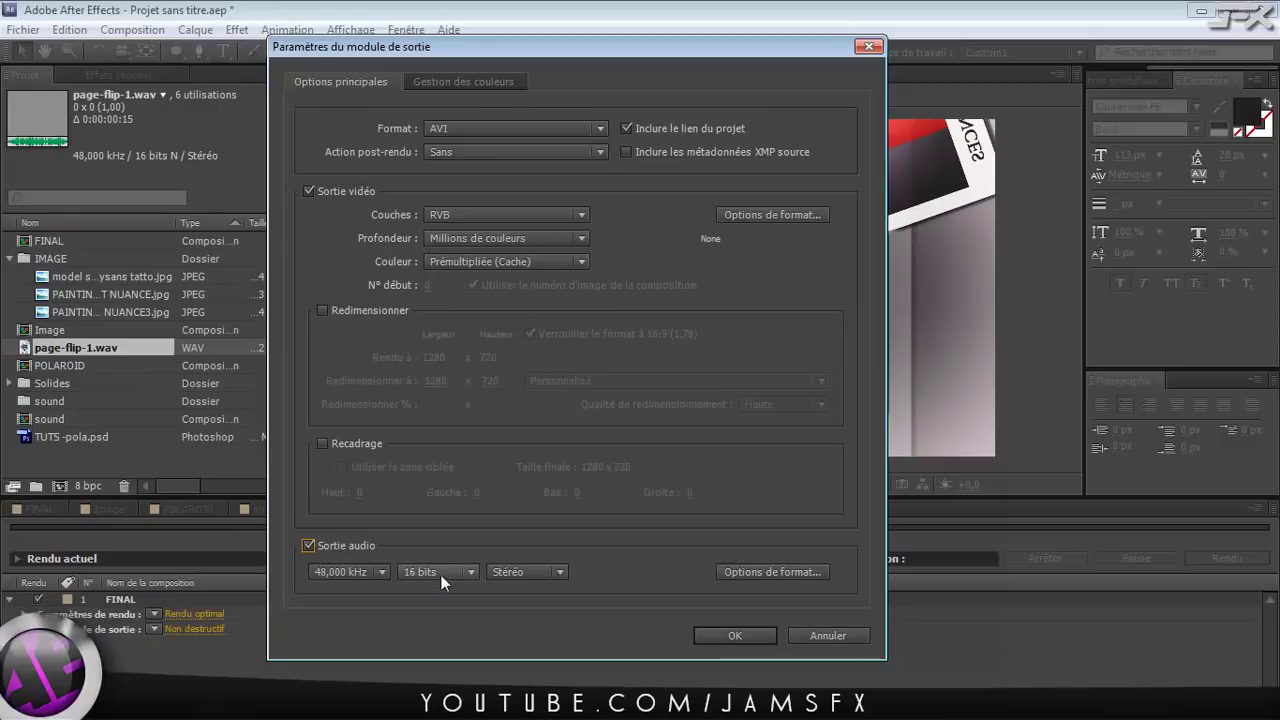
left_click(571, 130)
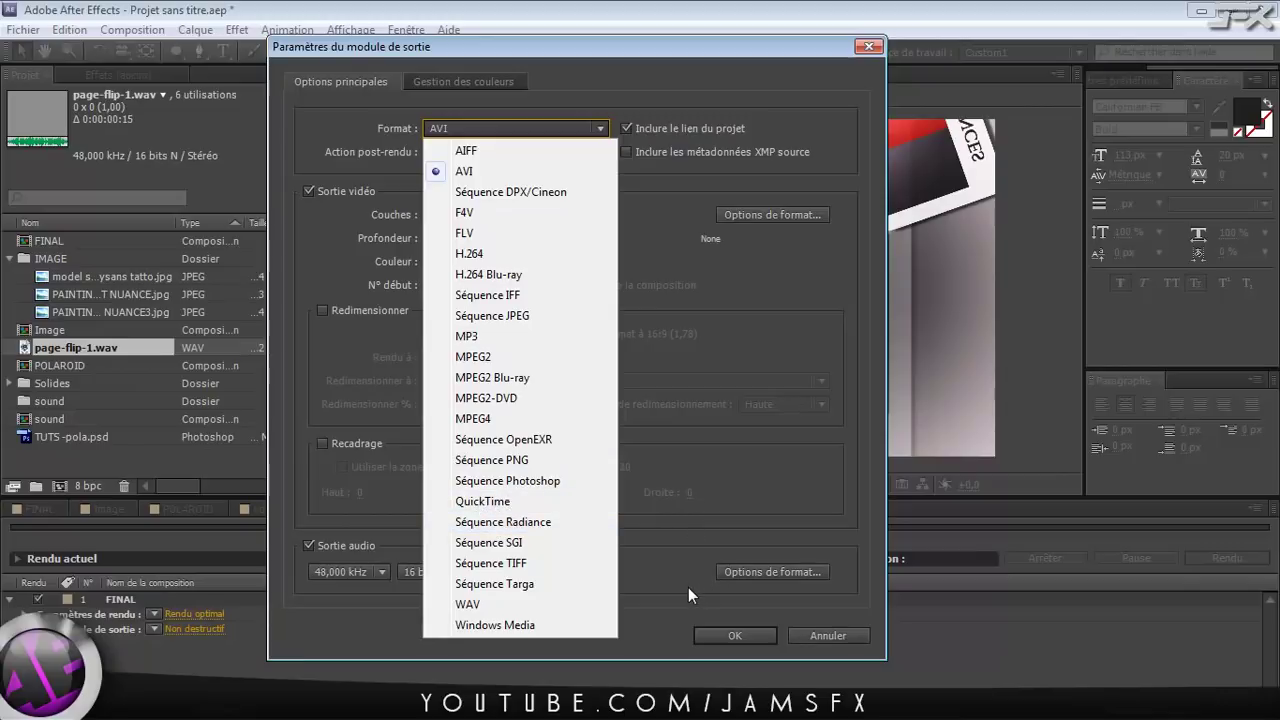
left_click(655, 607)
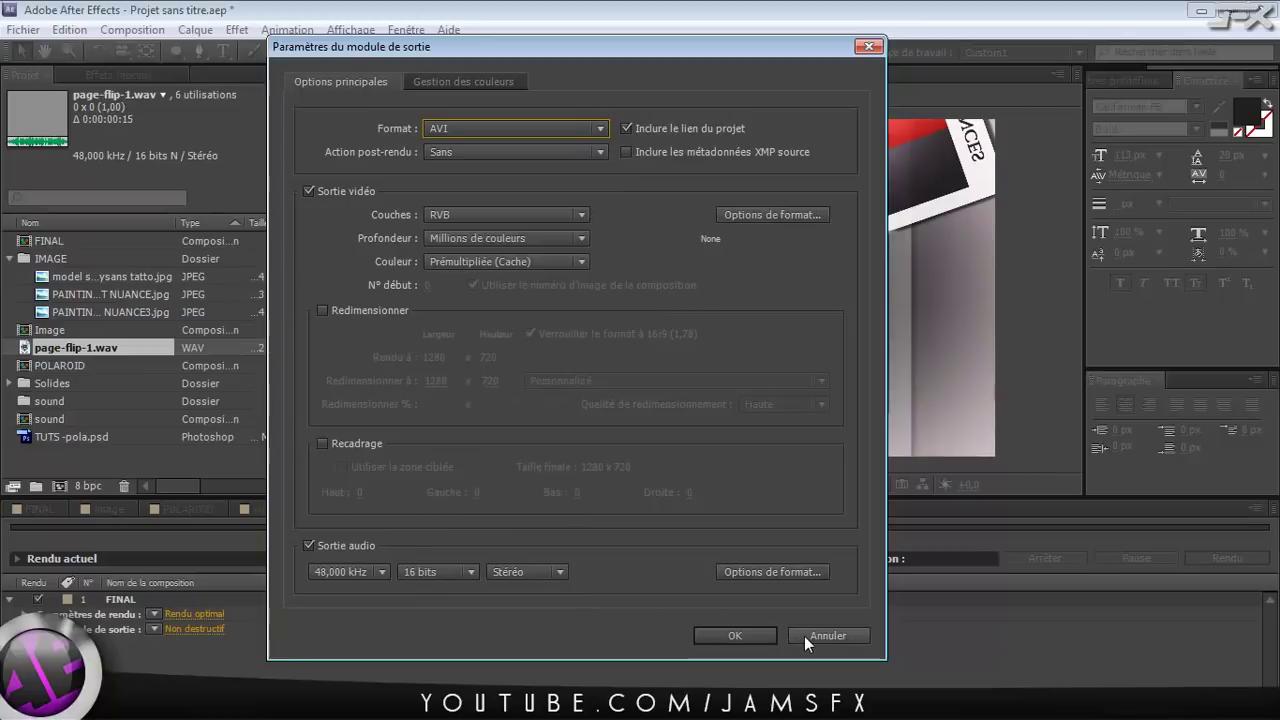
left_click(760, 637)
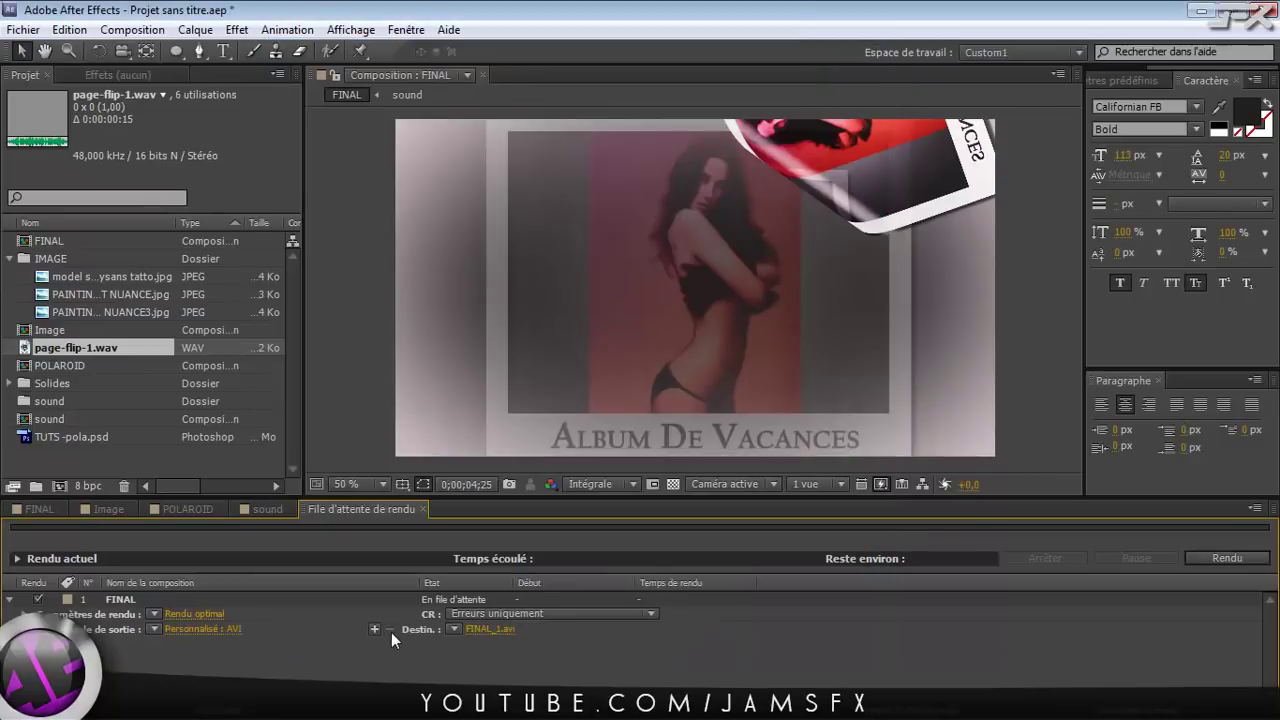